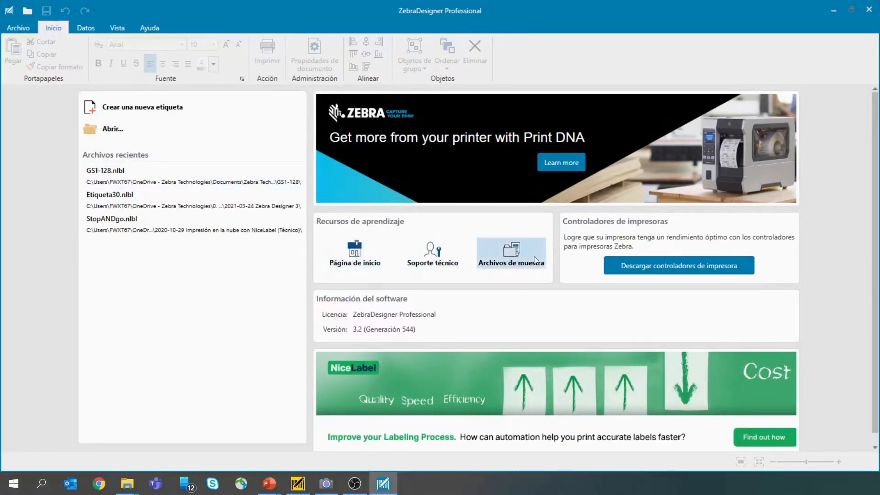
# Step: Browse the sample label files, looking into the Excel Database and Address Label folders, and minimize the Samples folder
pyautogui.click(510, 261)
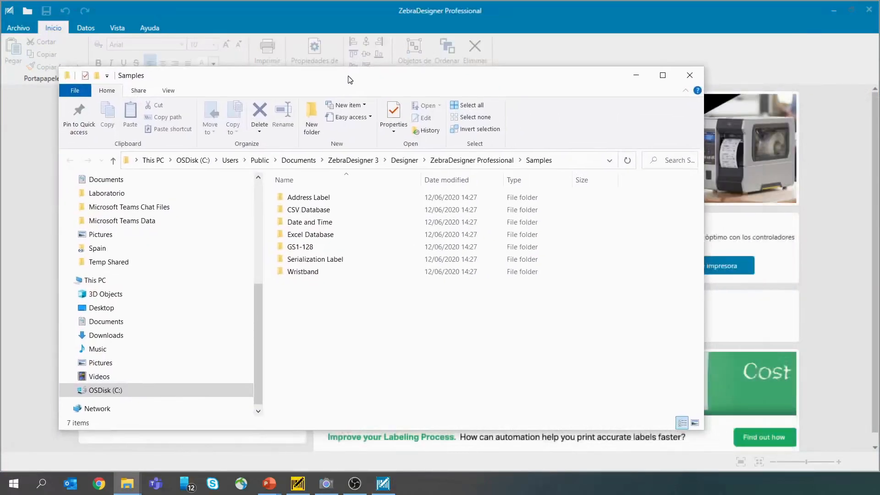
pyautogui.moveTo(350, 79); pyautogui.dragTo(198, 83)
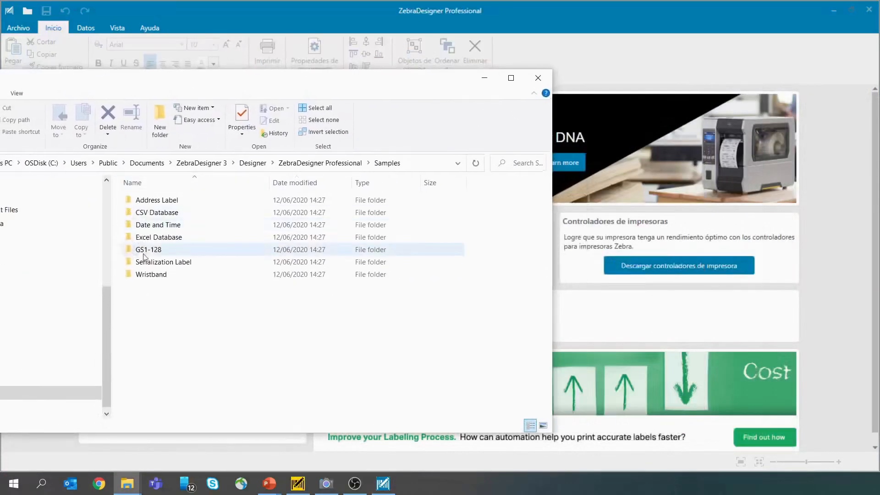
pyautogui.doubleClick(161, 238)
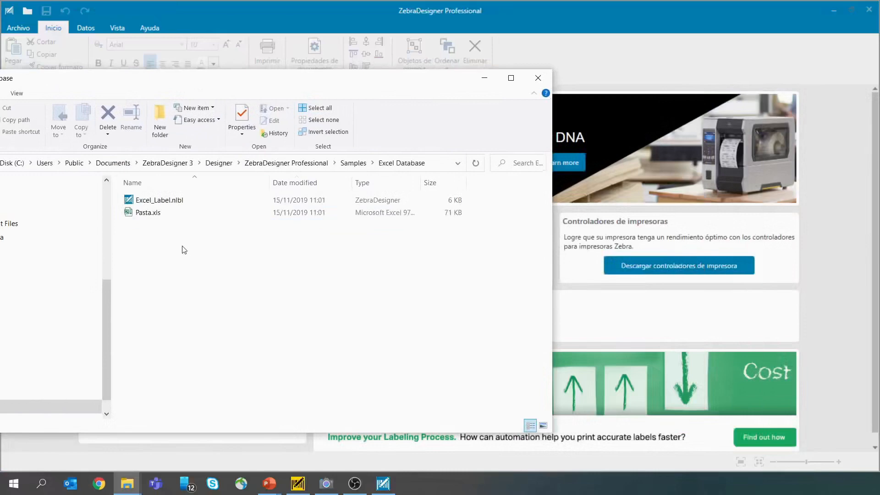
pyautogui.hotkey('alt', 'Left')
pyautogui.doubleClick(167, 202)
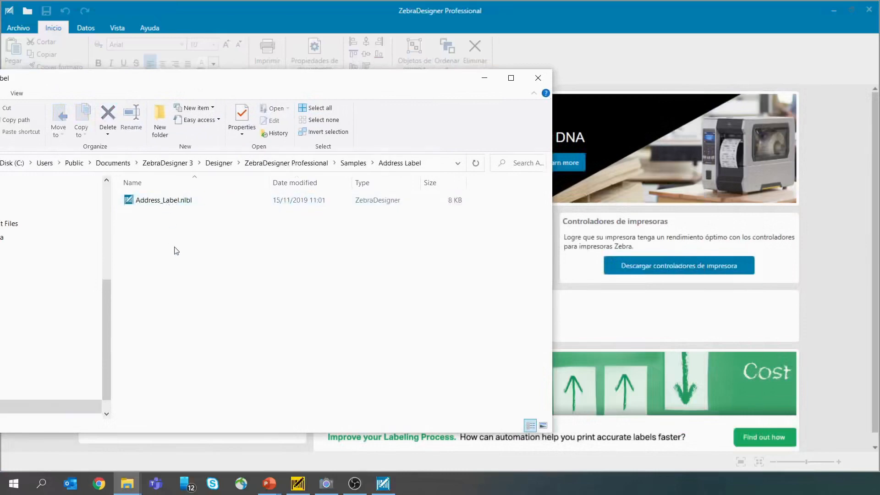
pyautogui.hotkey('alt', 'Left')
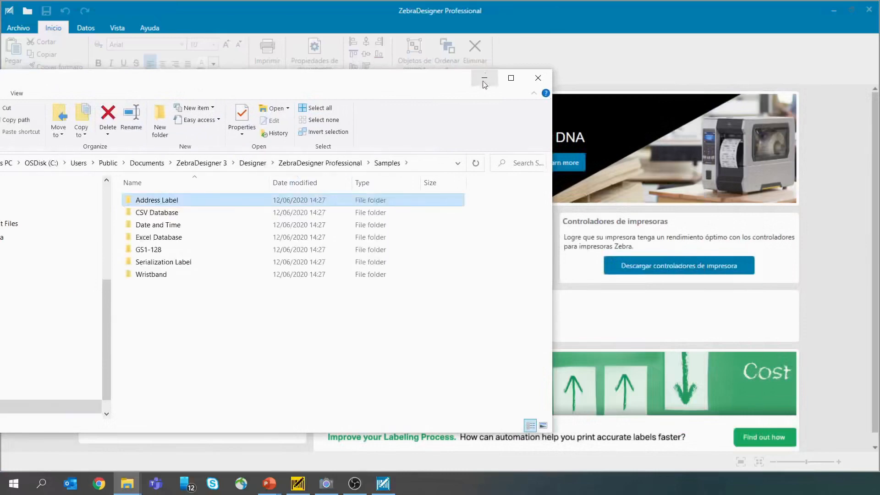
pyautogui.click(484, 78)
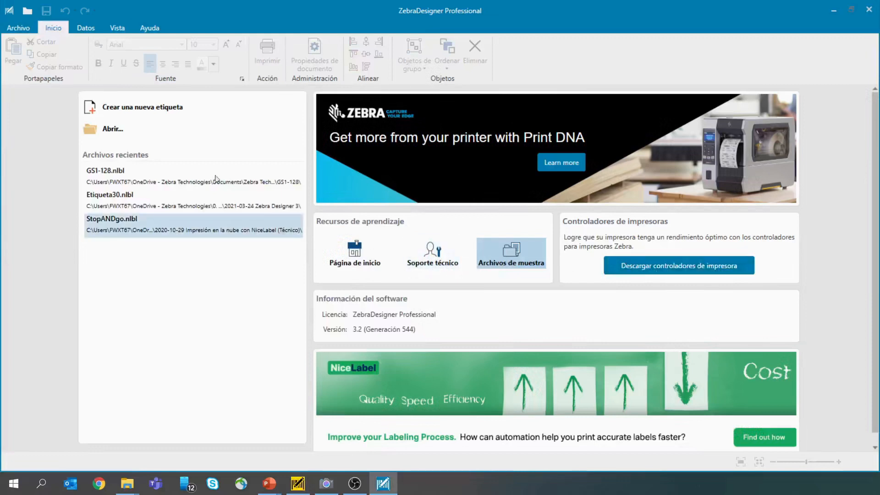
# Step: Create a new label and select ZDesigner ZD620-203dpi ZPL as its printer, checking the physical printers in the camera view
pyautogui.click(128, 112)
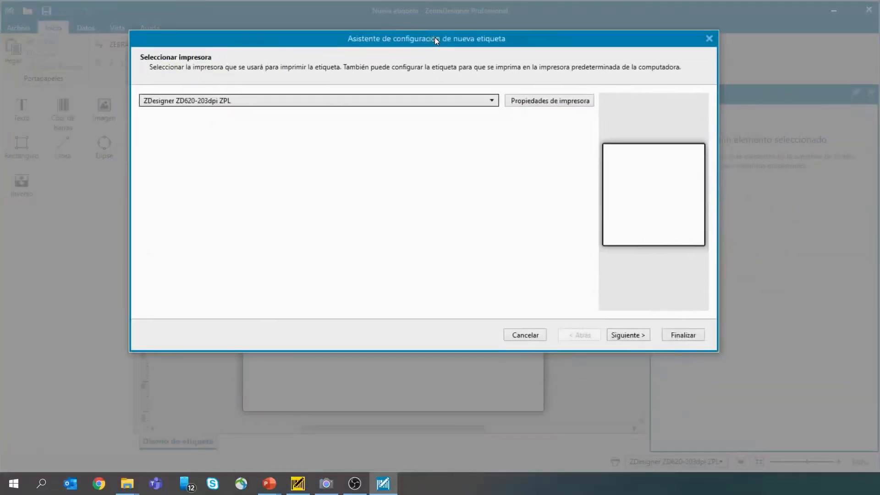
pyautogui.click(250, 106)
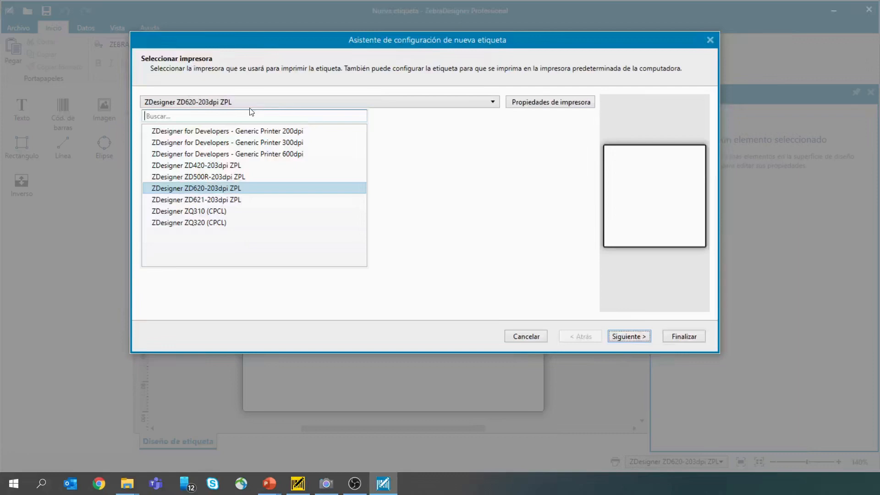
pyautogui.click(355, 484)
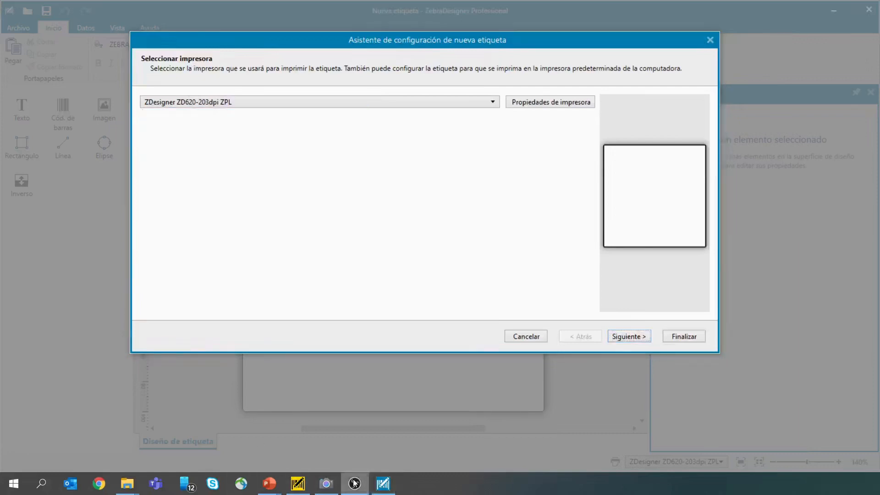
pyautogui.click(326, 484)
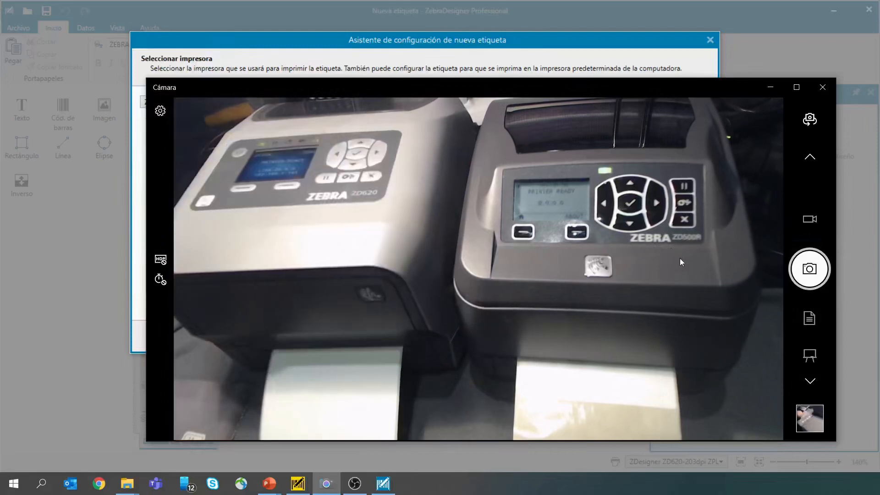
pyautogui.click(476, 45)
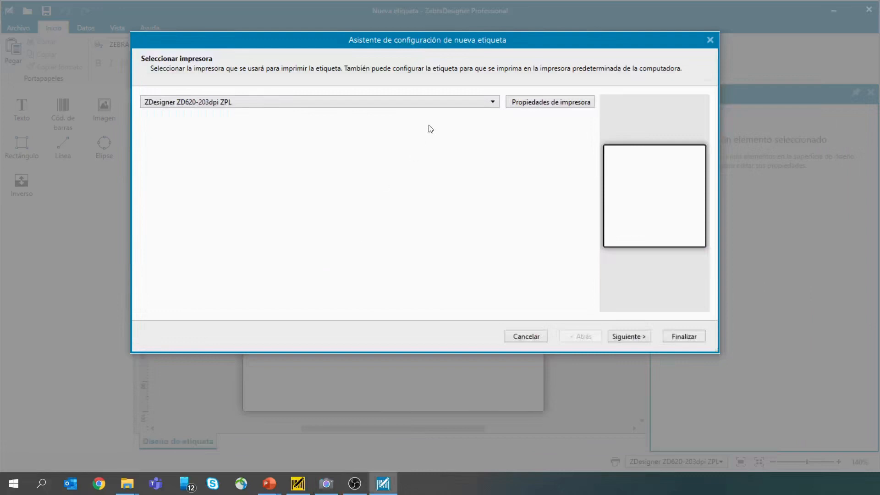
pyautogui.click(410, 105)
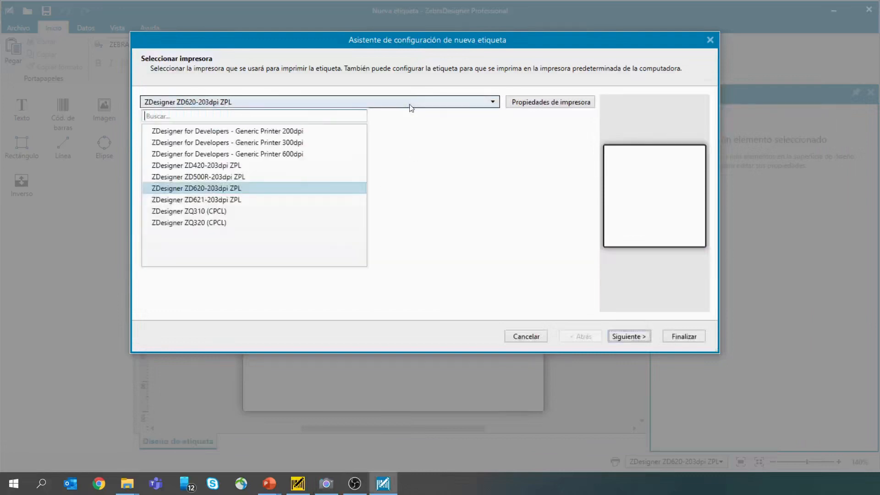
pyautogui.click(228, 189)
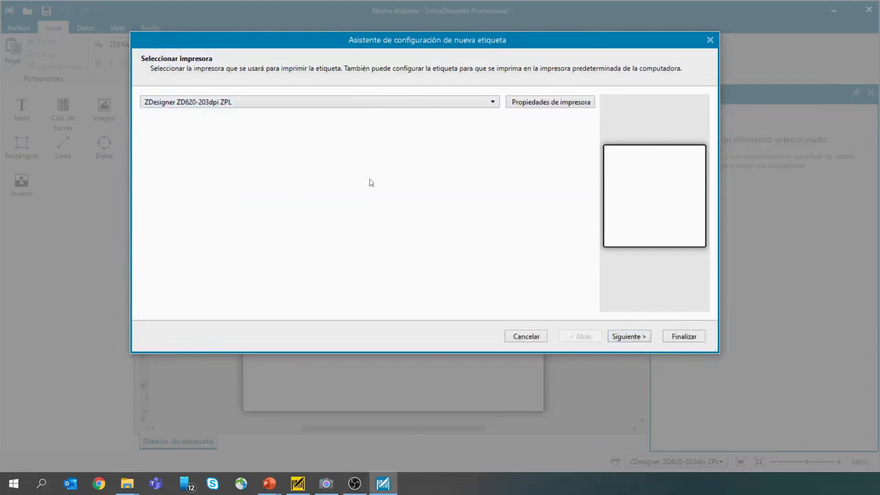
# Step: Set the printer's darkness to 5 with speed 15.2 cm/s in its properties and proceed to the page size settings
pyautogui.click(527, 106)
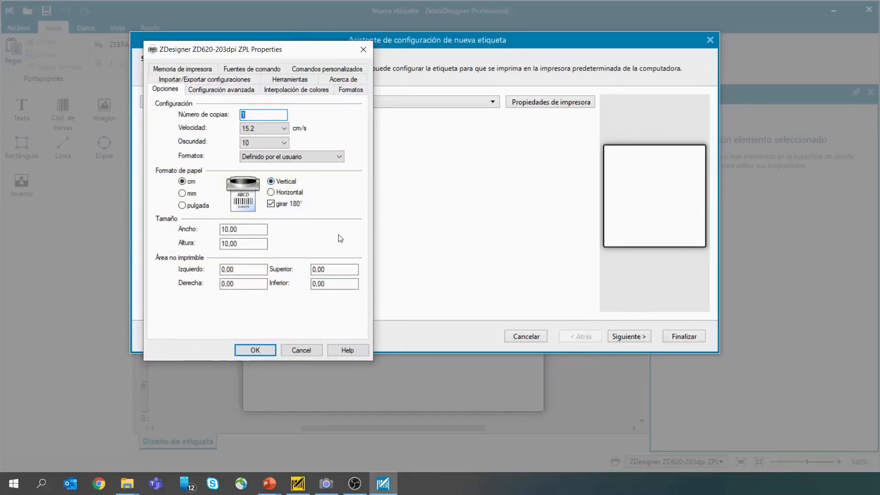
pyautogui.click(284, 130)
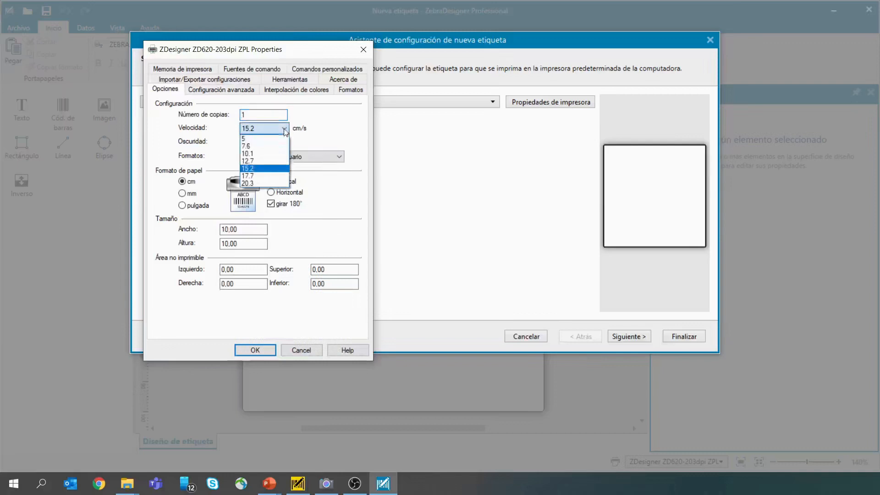
pyautogui.click(284, 130)
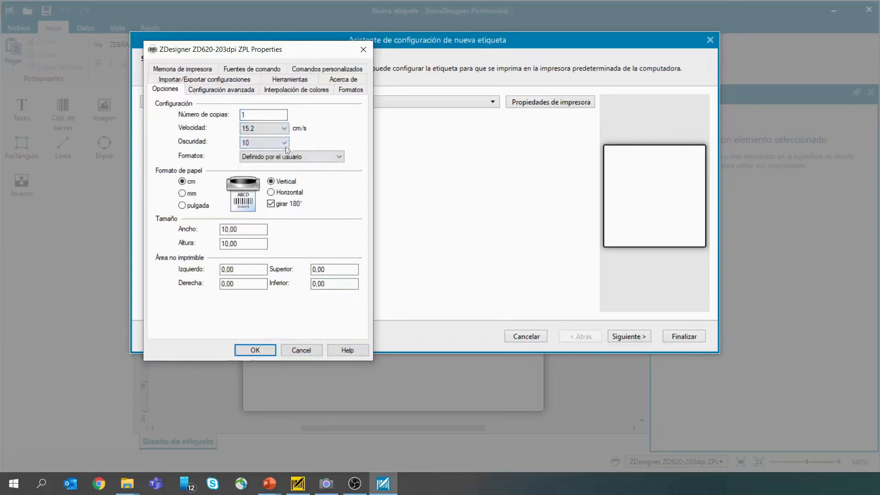
pyautogui.click(285, 143)
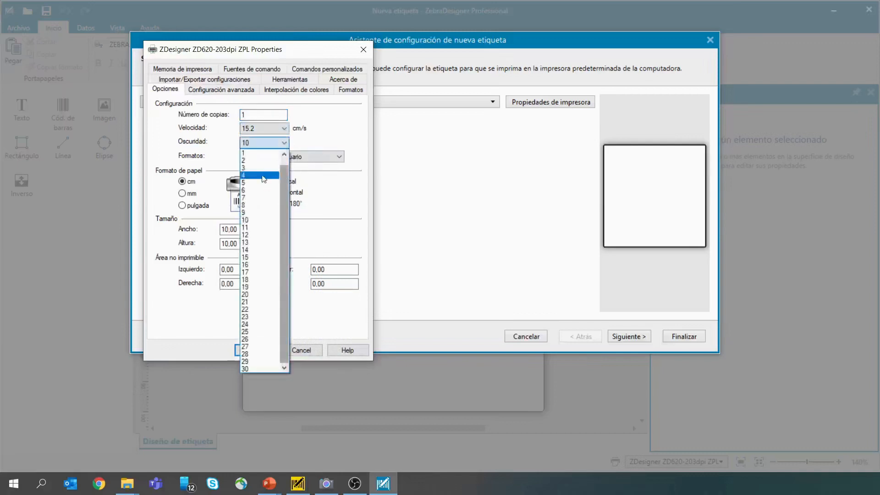
pyautogui.click(256, 183)
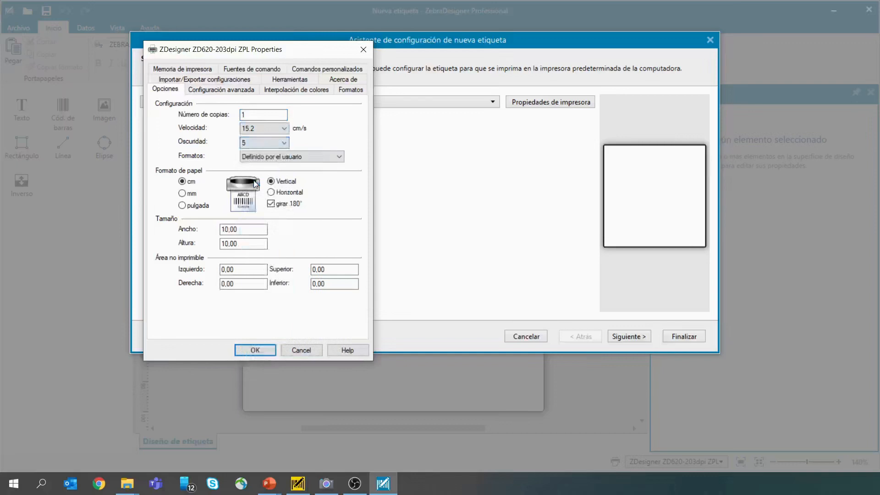
pyautogui.click(271, 132)
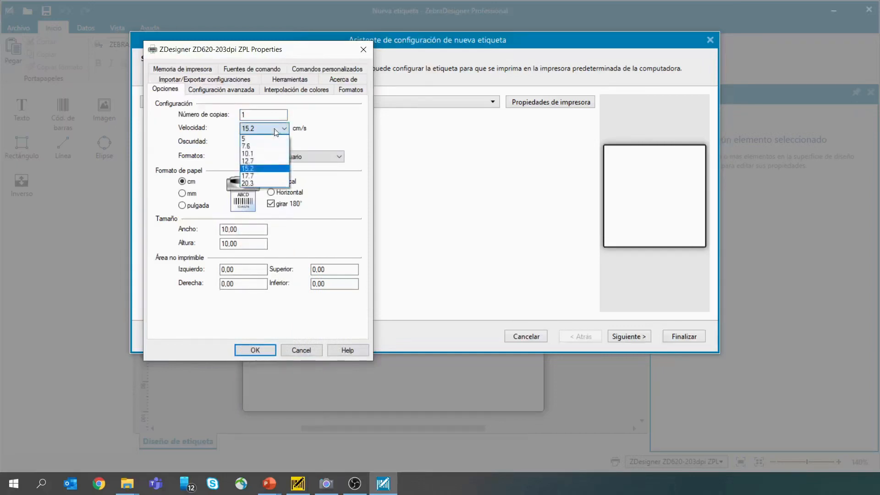
pyautogui.click(266, 168)
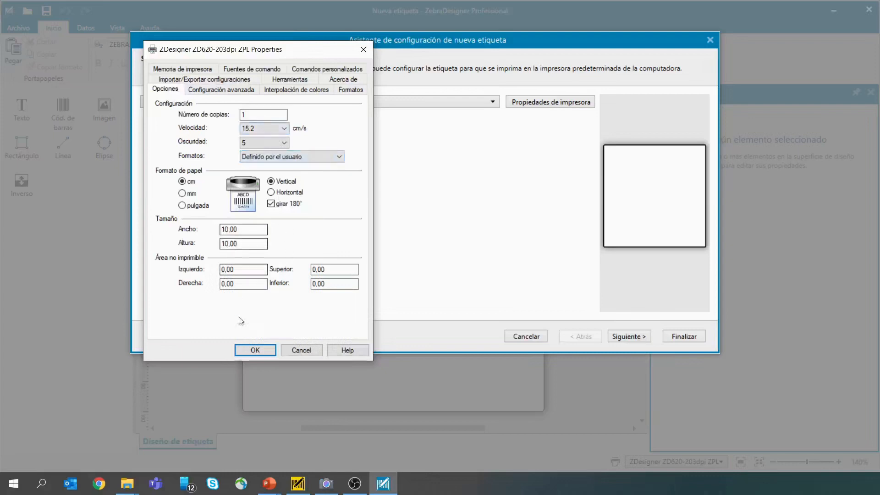
pyautogui.click(252, 351)
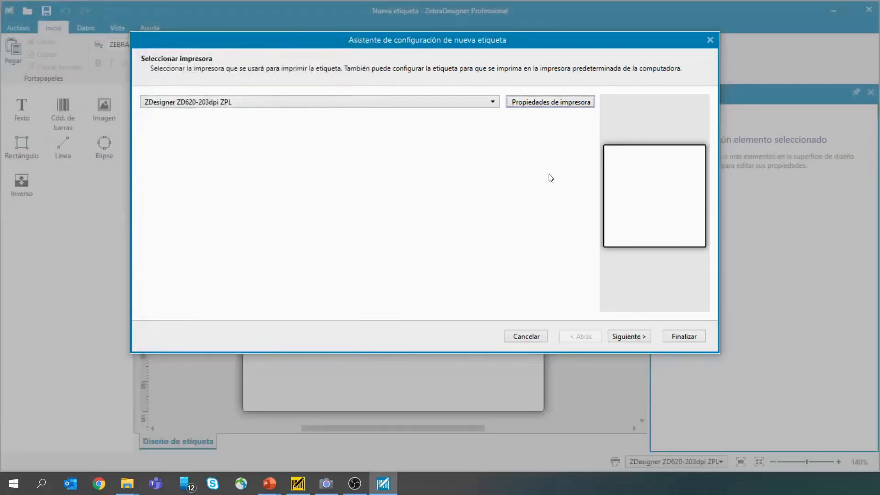
pyautogui.click(638, 337)
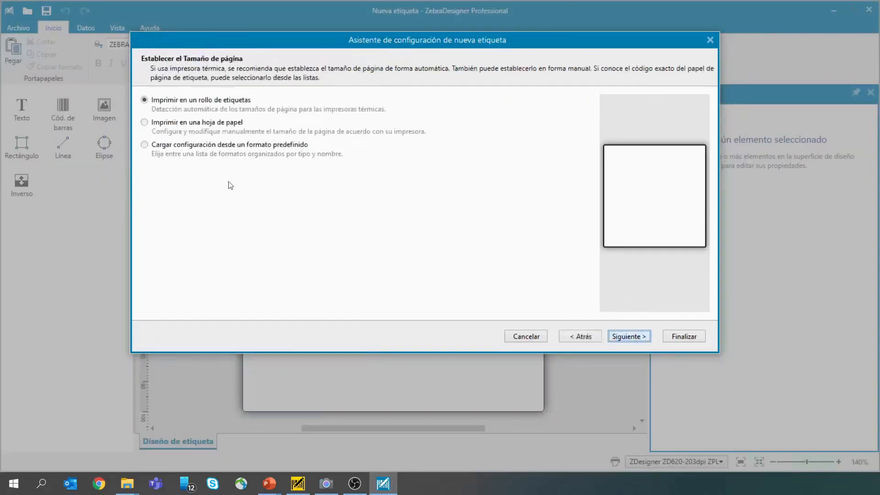
# Step: Try loading the page size from the predefined Z-PERFORM 1000D format 10000303 (3in x 1in)
pyautogui.click(143, 124)
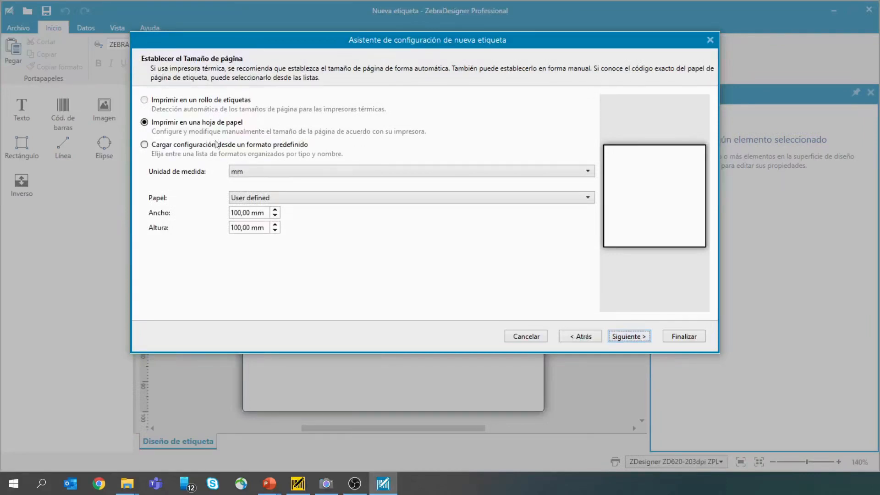
pyautogui.click(172, 147)
pyautogui.click(285, 173)
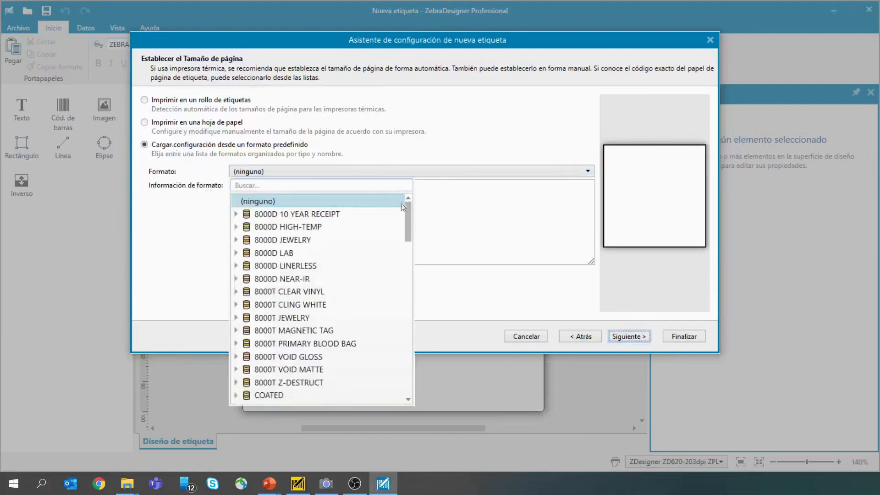
pyautogui.moveTo(408, 224); pyautogui.dragTo(407, 295)
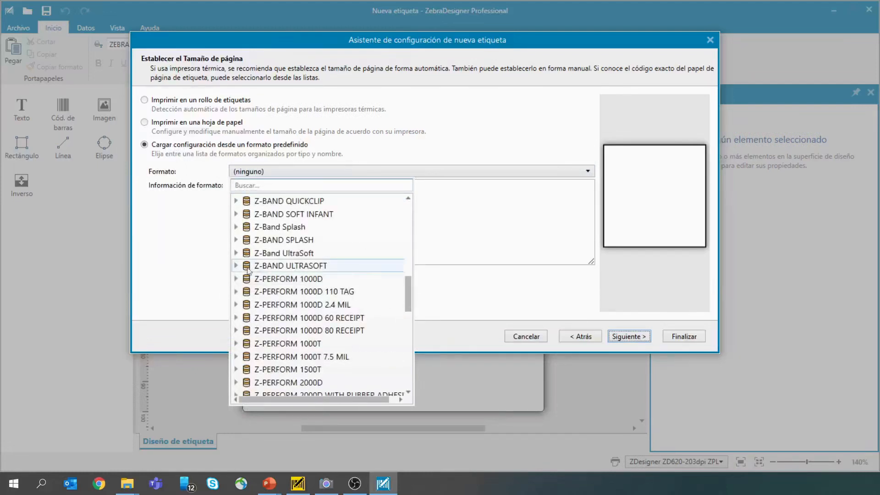
pyautogui.click(236, 278)
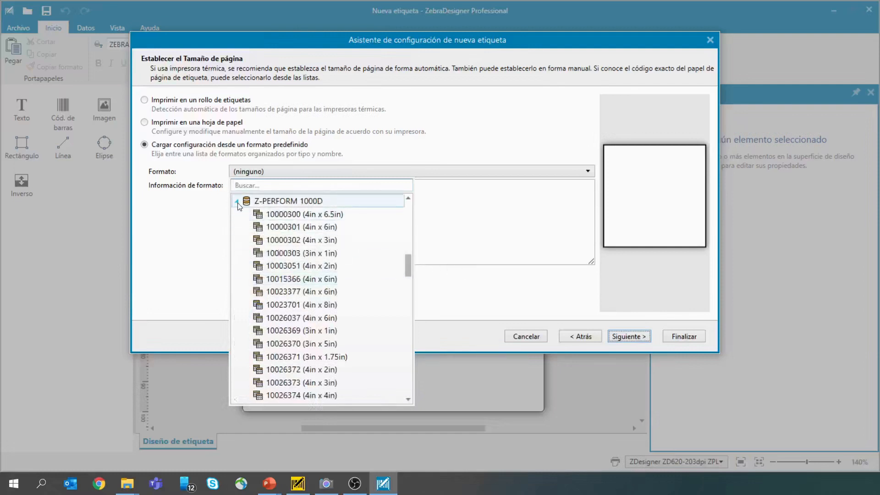
pyautogui.click(312, 255)
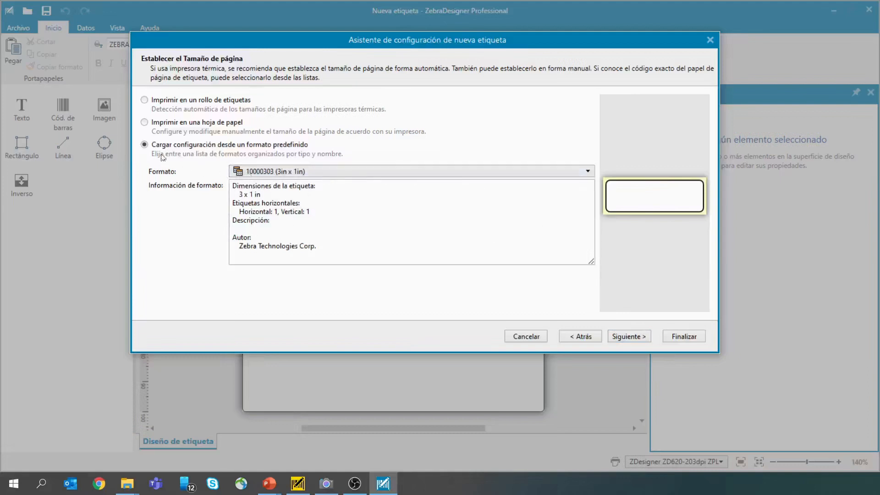
# Step: Choose printing on a sheet of paper, set the page to 105 mm wide and 106 mm high, and proceed to the label layout
pyautogui.click(144, 123)
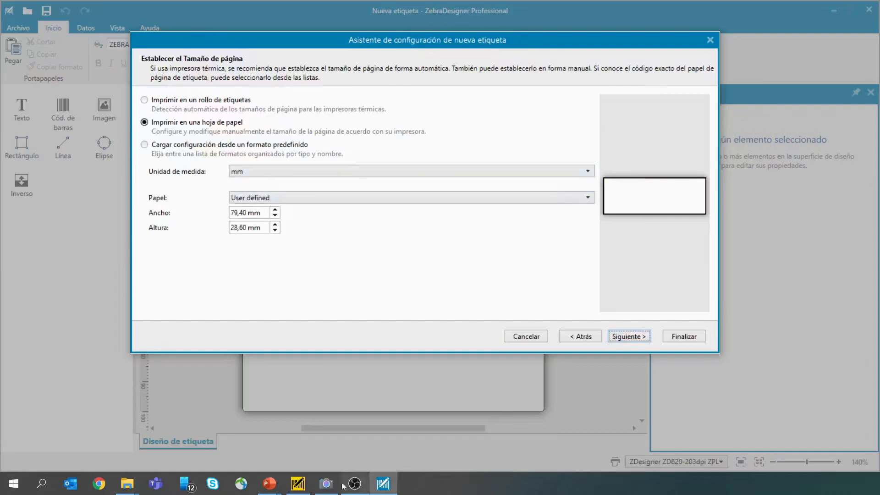
pyautogui.click(326, 484)
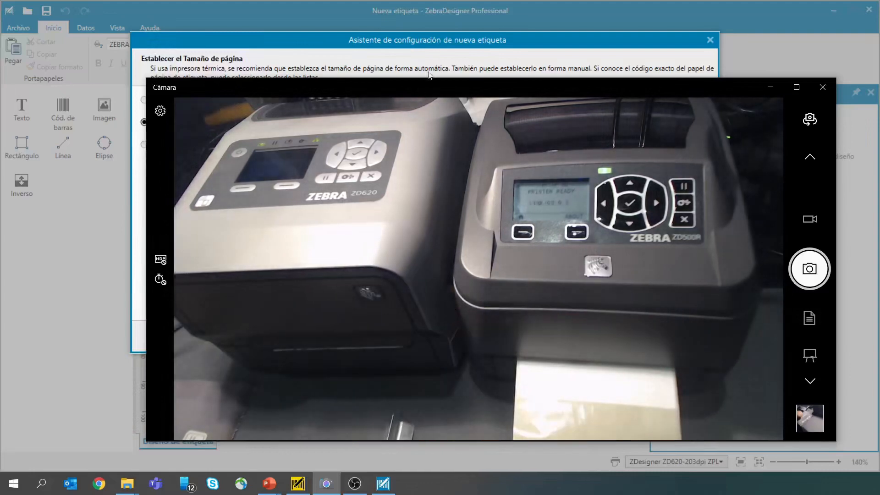
pyautogui.click(439, 45)
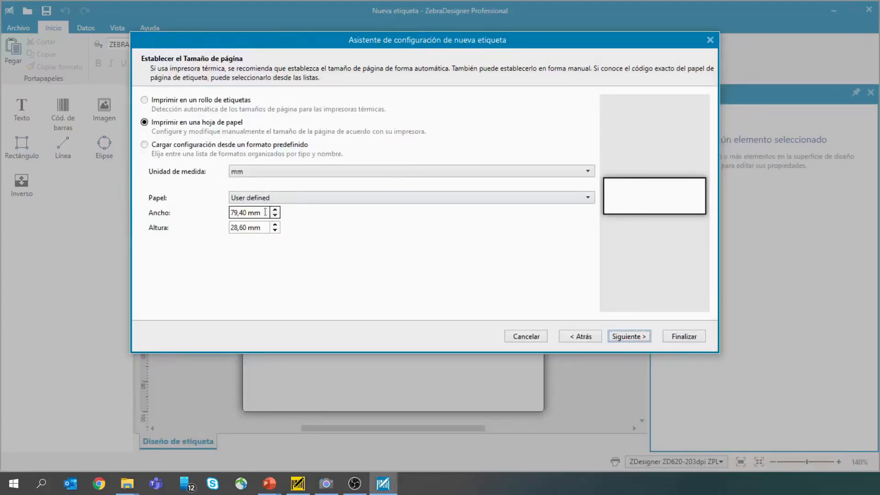
pyautogui.moveTo(265, 213); pyautogui.dragTo(231, 206)
pyautogui.press('Tab')
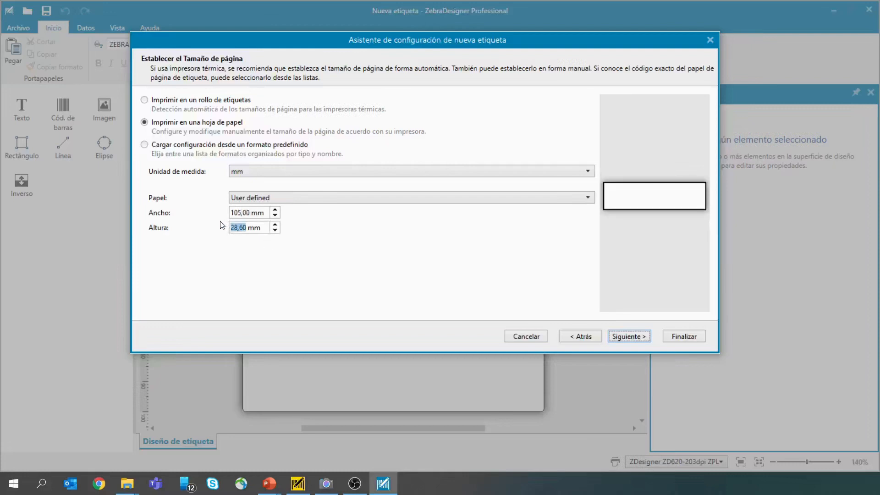
pyautogui.write('106')
pyautogui.click(232, 216)
pyautogui.click(627, 337)
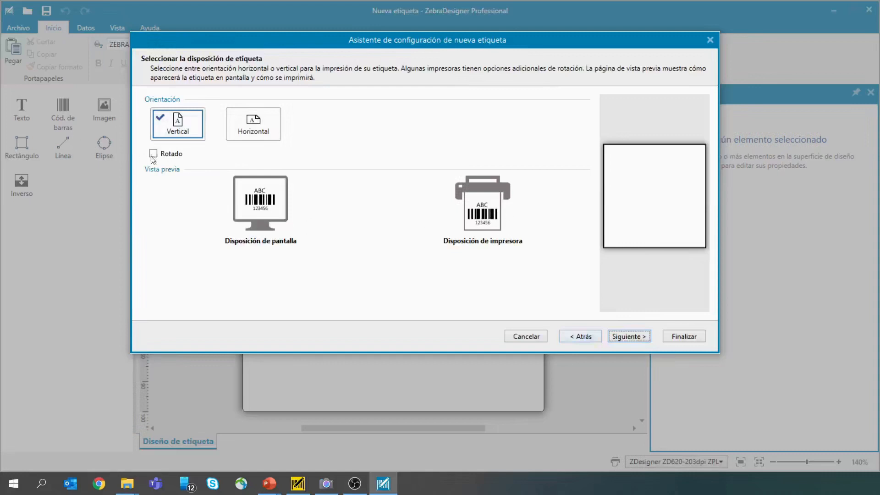
# Step: Compare the vertical and horizontal print layouts and set the label orientation to Horizontal
pyautogui.click(247, 131)
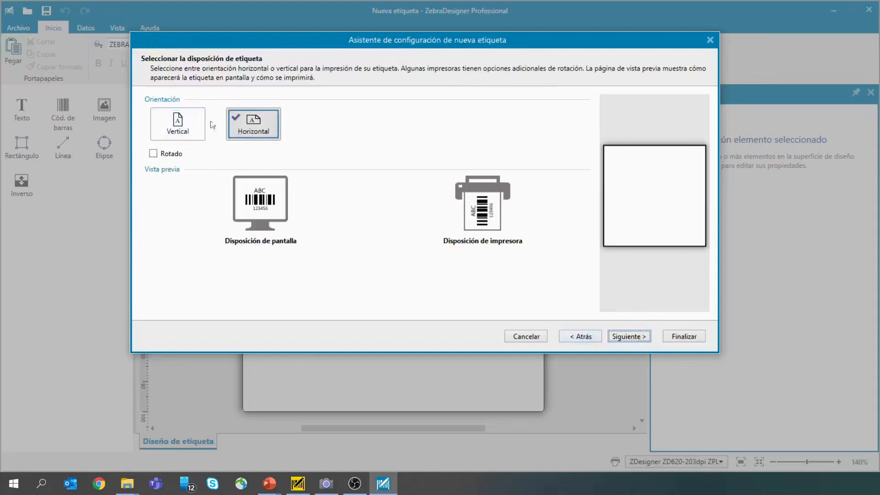
pyautogui.click(184, 124)
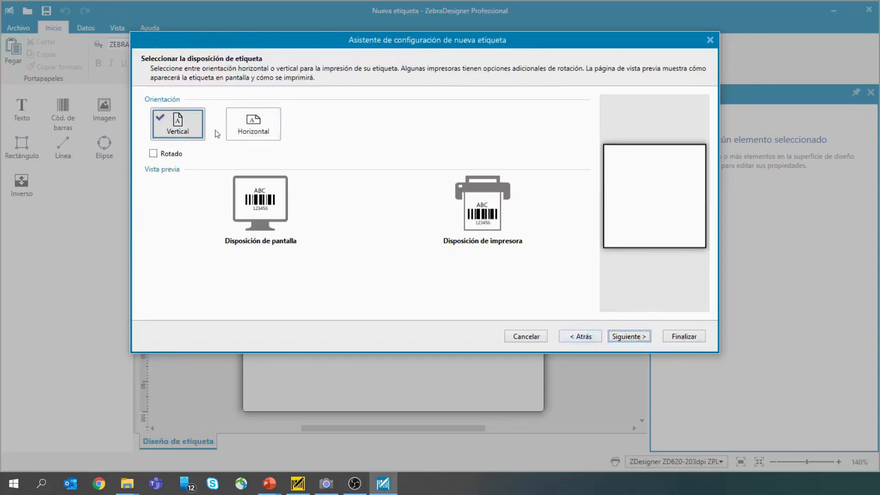
pyautogui.click(255, 135)
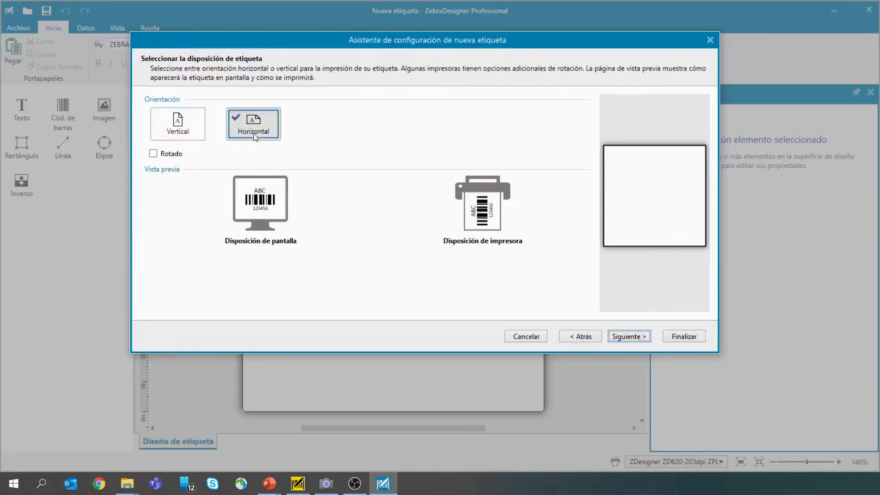
# Step: Set the label orientation to Vertical and preview its rotated variant, leaving the rotation off
pyautogui.click(167, 128)
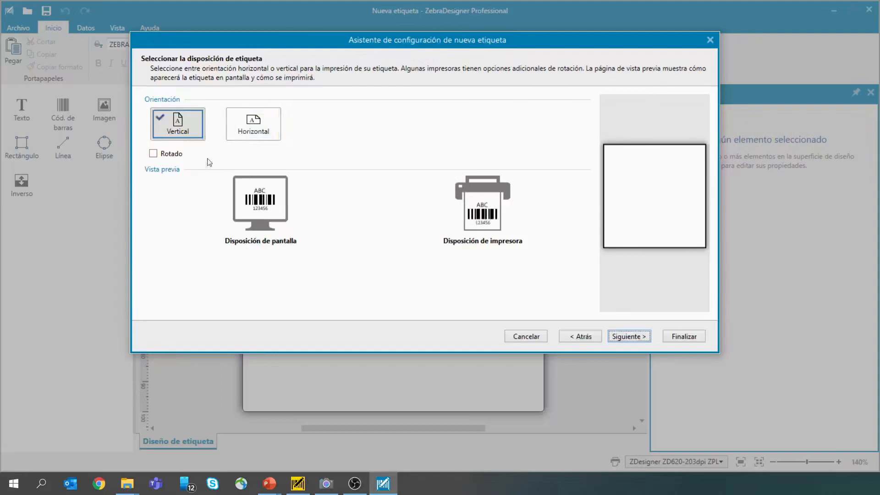
pyautogui.click(156, 153)
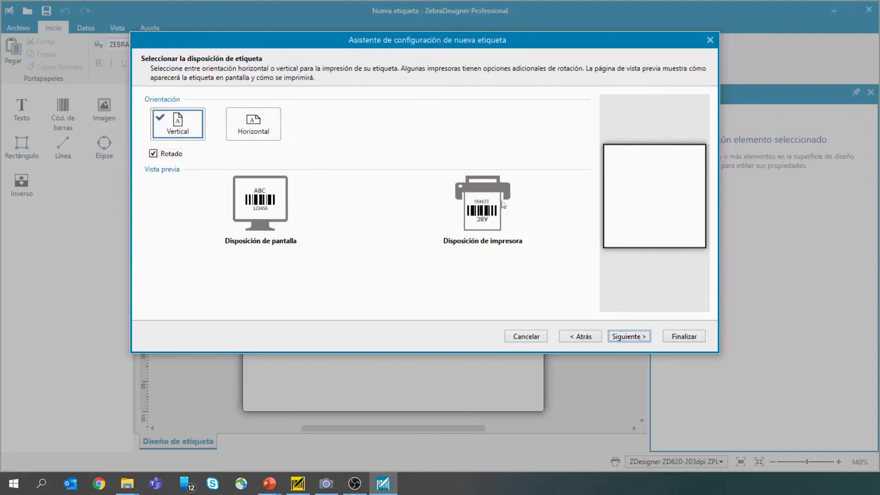
pyautogui.click(153, 153)
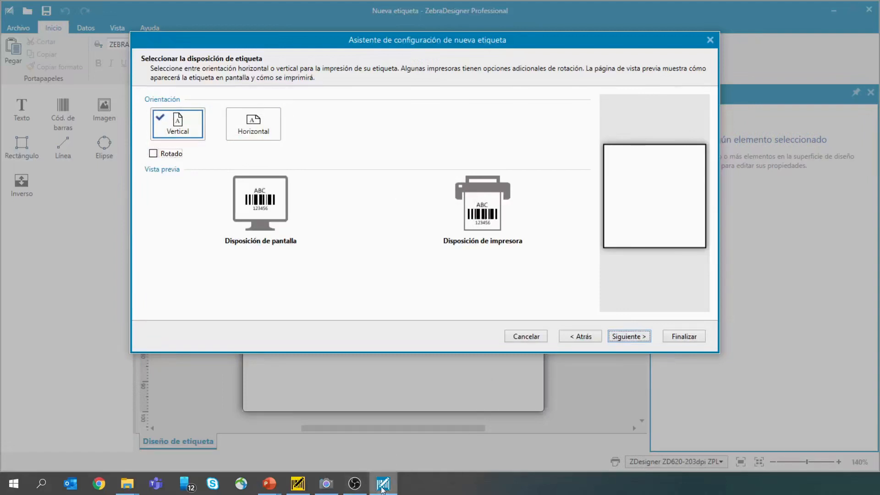
# Step: Switch to the Camera app to view the physical printers alongside the print layout preview, and return to the wizard
pyautogui.click(329, 485)
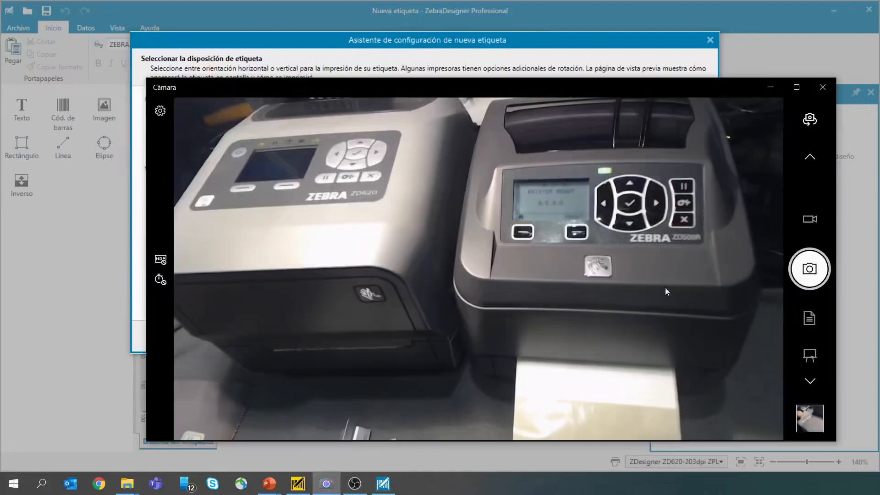
pyautogui.moveTo(497, 90); pyautogui.dragTo(475, 285)
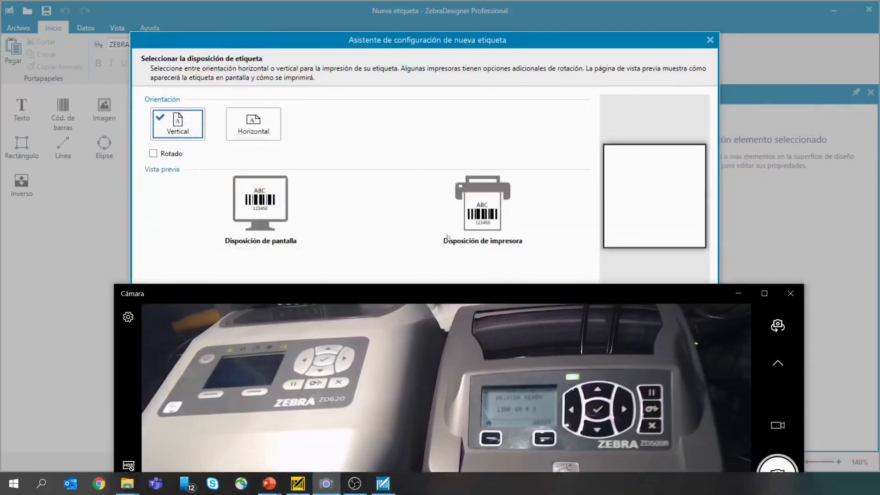
pyautogui.click(403, 229)
# Step: Preview the rotated vertical layout once more, leave the label unrotated and proceed to the label dimensions
pyautogui.click(174, 154)
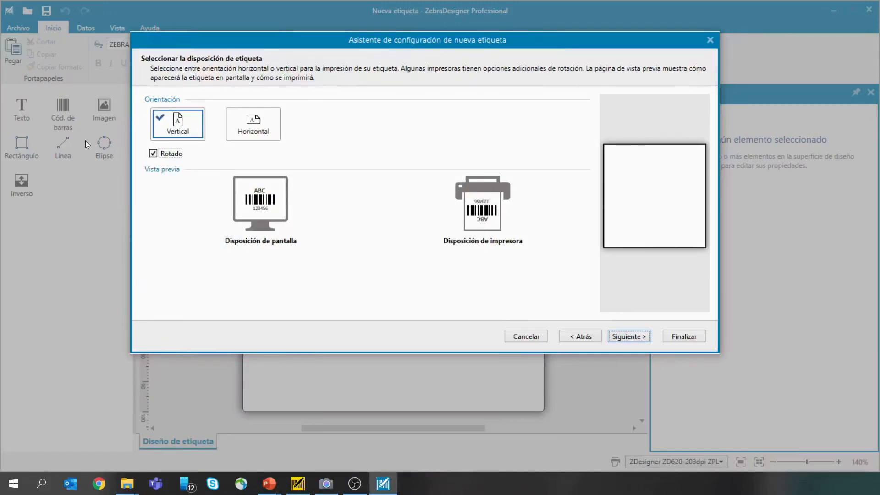
pyautogui.click(151, 156)
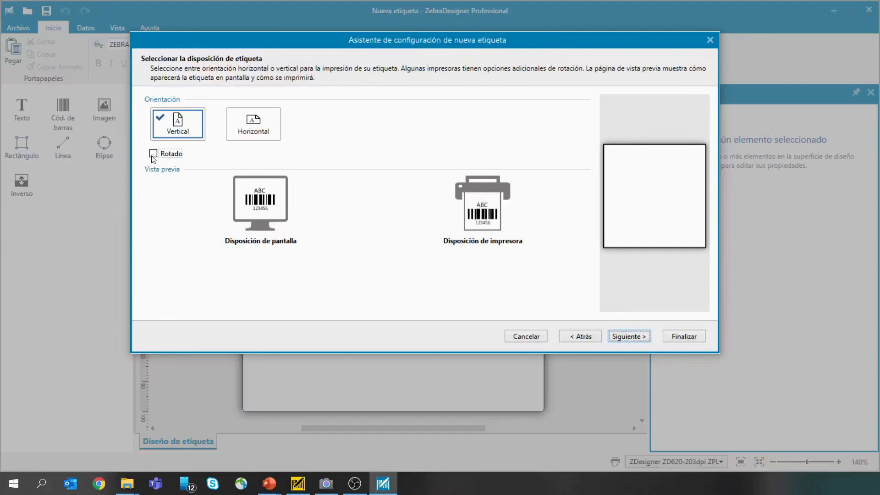
pyautogui.click(633, 339)
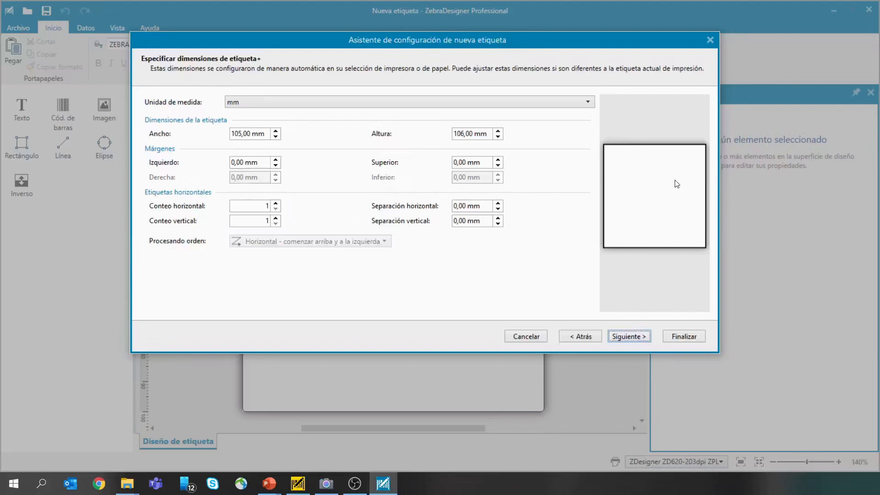
# Step: View the printers in the Camera app and return to the wizard's label dimensions page
pyautogui.click(326, 483)
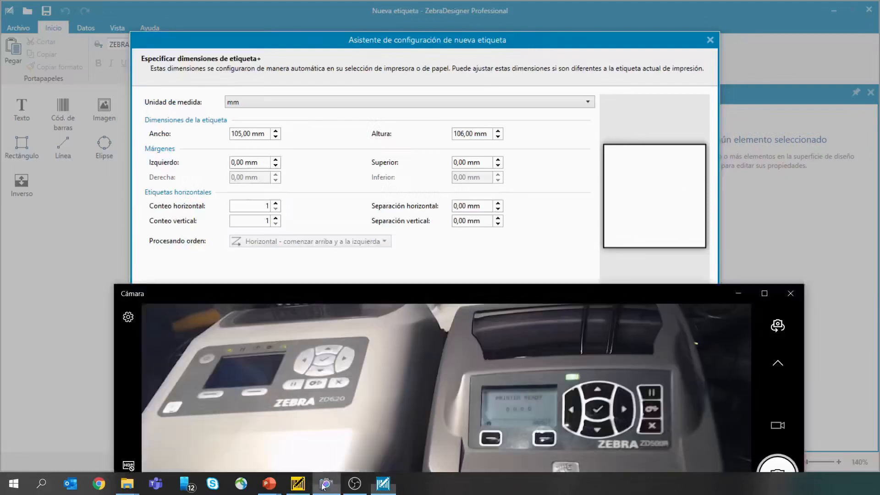
pyautogui.moveTo(487, 296); pyautogui.dragTo(492, 48)
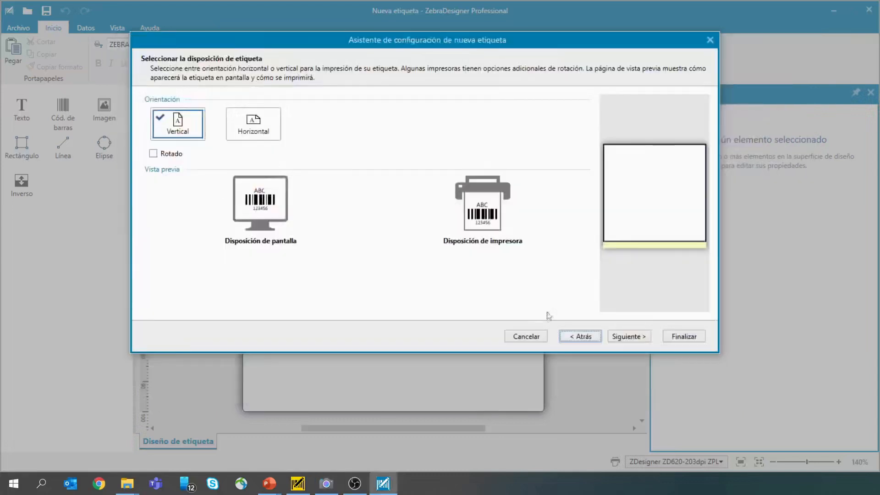
pyautogui.click(641, 337)
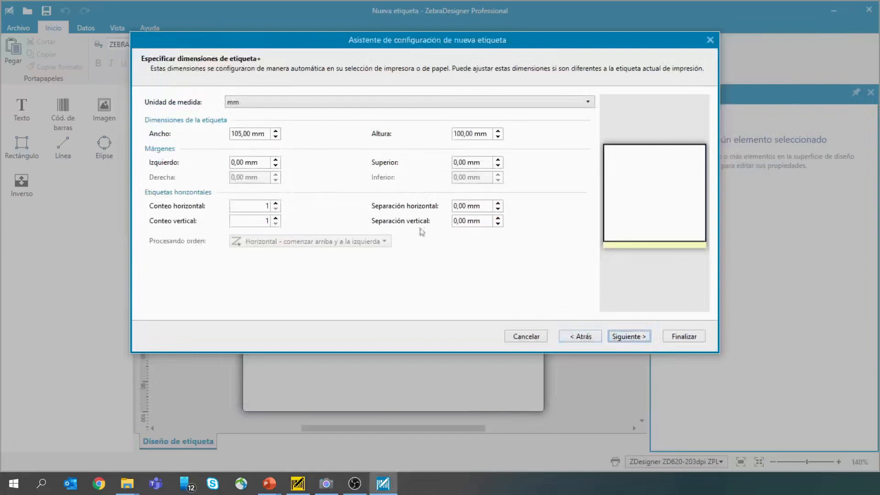
# Step: Set the label width to 100 mm
pyautogui.click(250, 135)
pyautogui.doubleClick(246, 135)
pyautogui.write('100')
pyautogui.press('Tab')
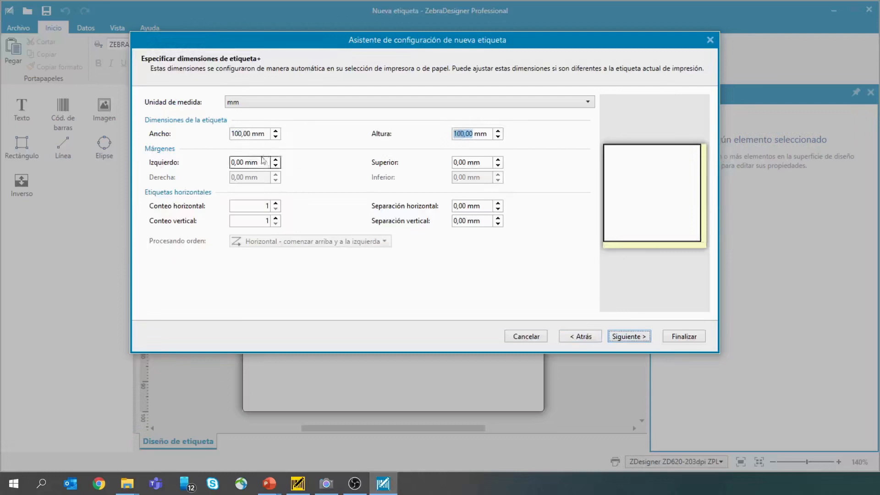
# Step: Set the label's left and top margins to 2 mm each
pyautogui.click(242, 163)
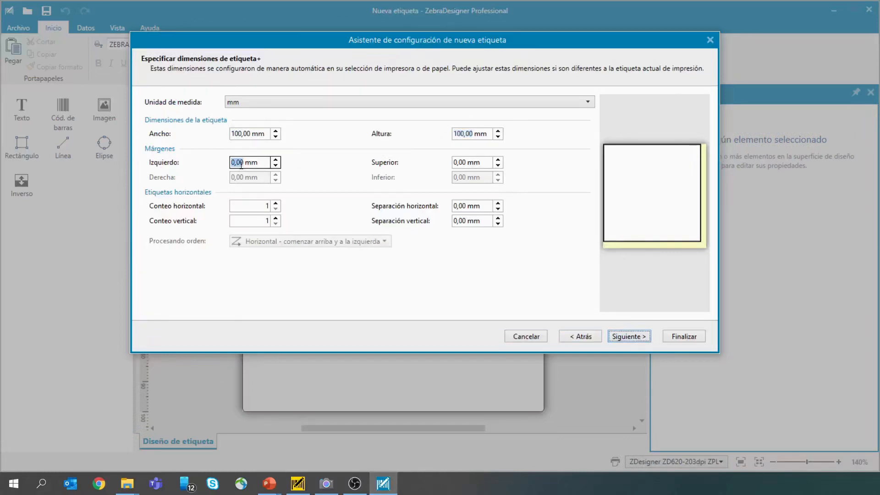
pyautogui.write('2')
pyautogui.click(455, 164)
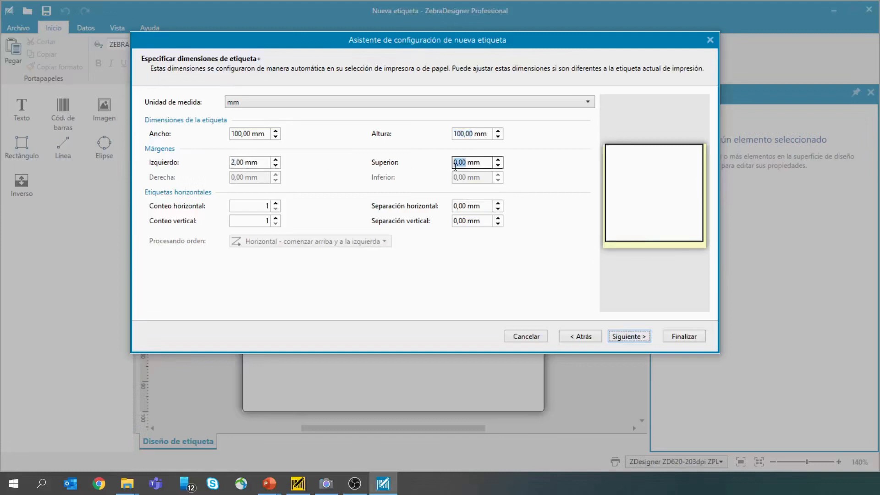
pyautogui.write('2')
pyautogui.press('Tab')
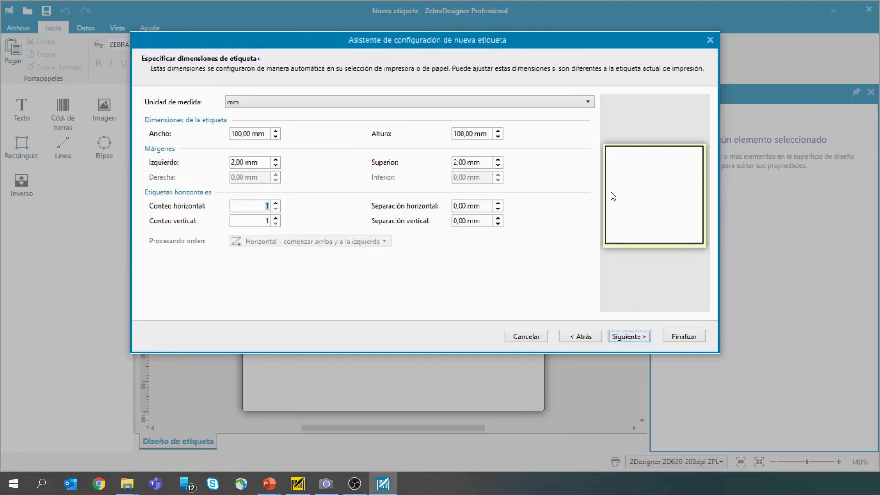
# Step: Bring up the Camera app to compare the printers and their label stock with the label preview
pyautogui.click(326, 484)
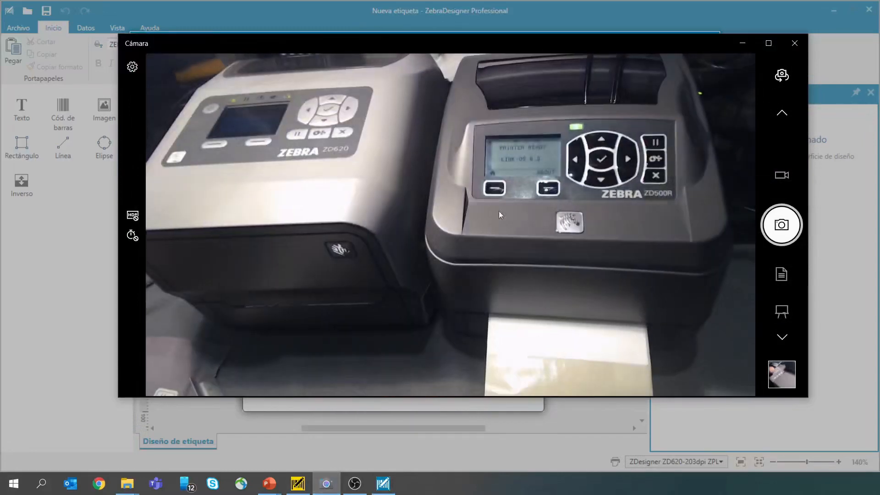
pyautogui.moveTo(462, 49); pyautogui.dragTo(472, 390)
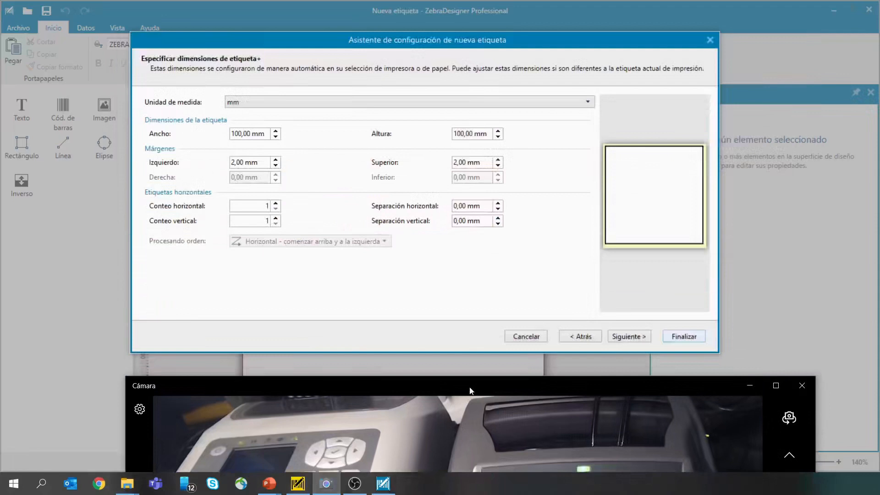
pyautogui.click(370, 281)
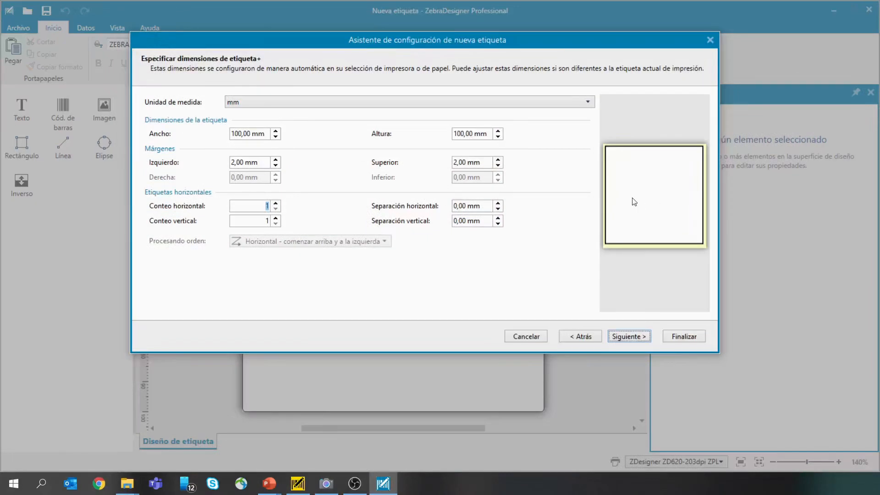
pyautogui.click(326, 484)
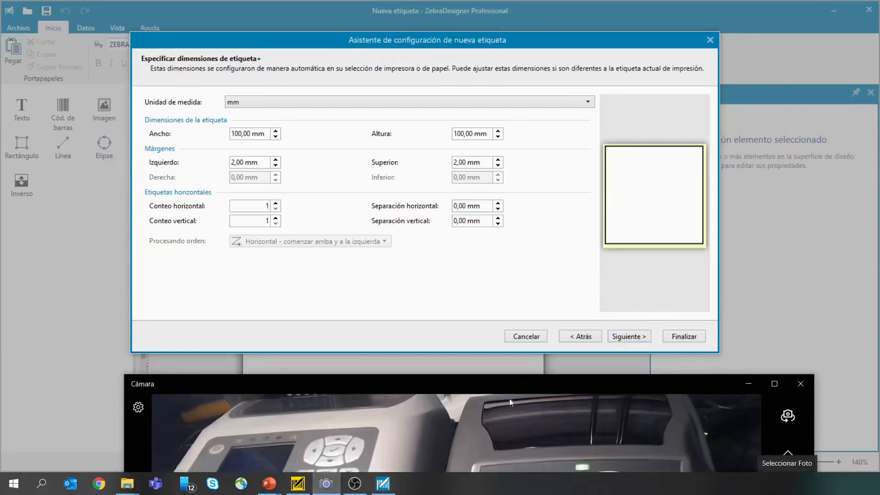
pyautogui.moveTo(510, 391); pyautogui.dragTo(537, 73)
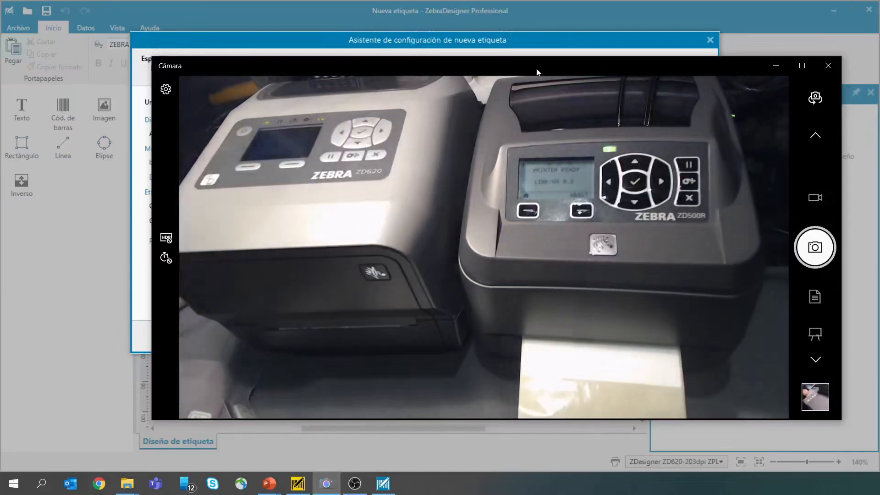
# Step: Switch back to the wizard and set the horizontal label count to 3 and the label width to 32 mm
pyautogui.hotkey('alt', 'Tab')
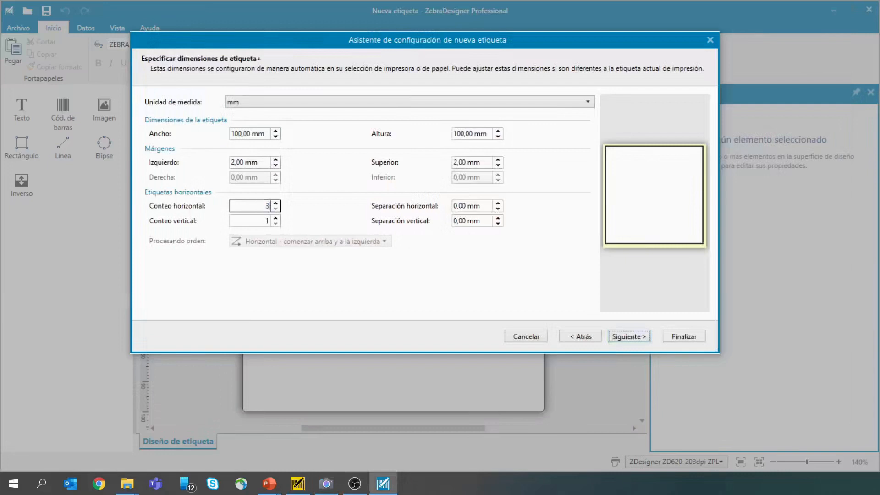
pyautogui.click(477, 207)
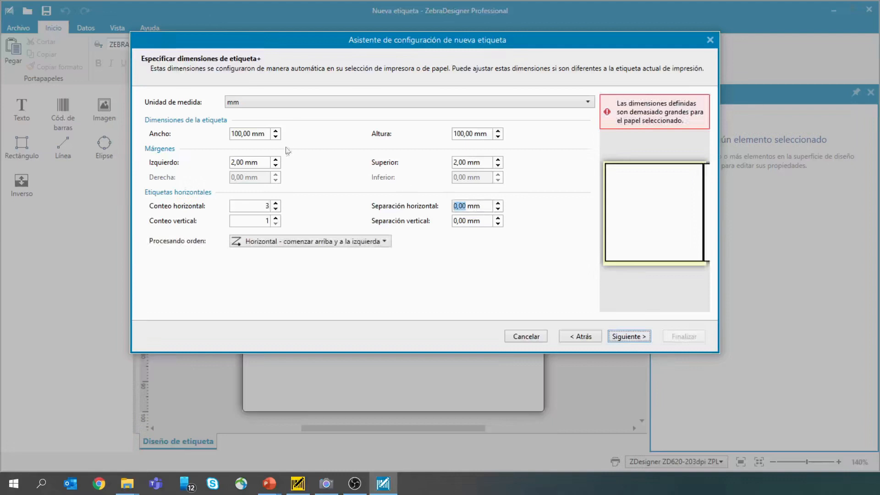
pyautogui.click(239, 131)
pyautogui.write('3')
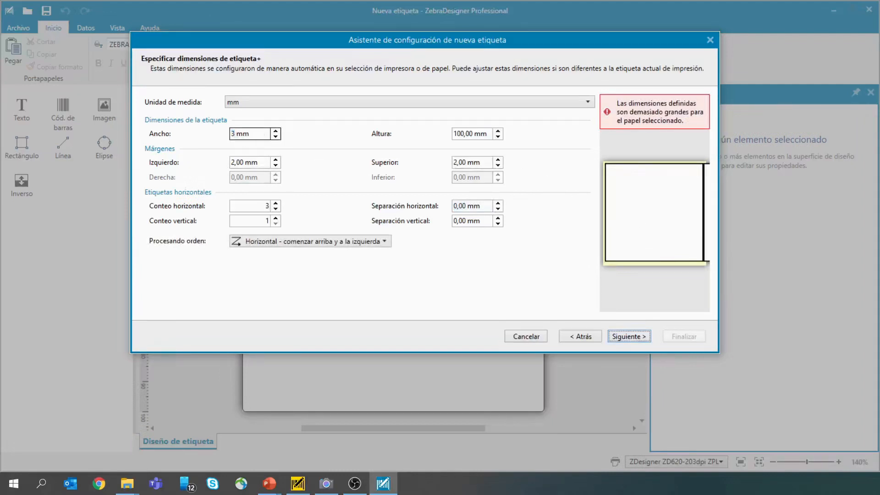
pyautogui.write('2')
# Step: Set the label height to 48 mm
pyautogui.click(465, 135)
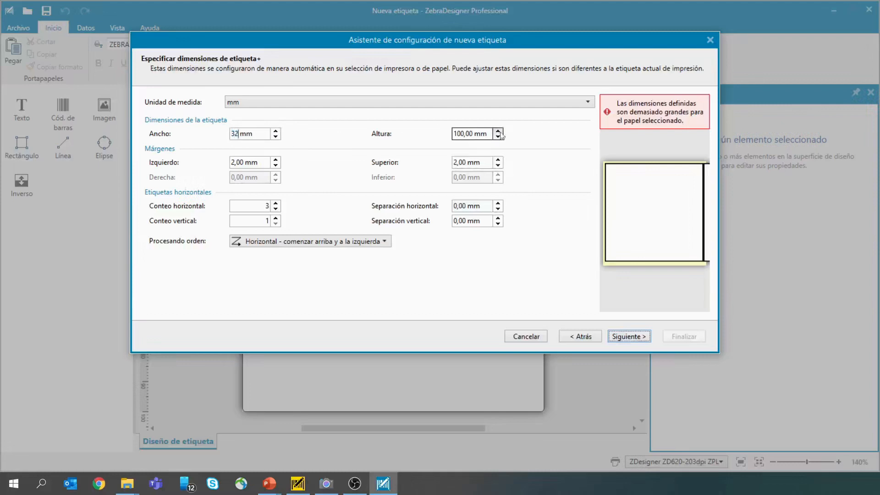
pyautogui.doubleClick(465, 135)
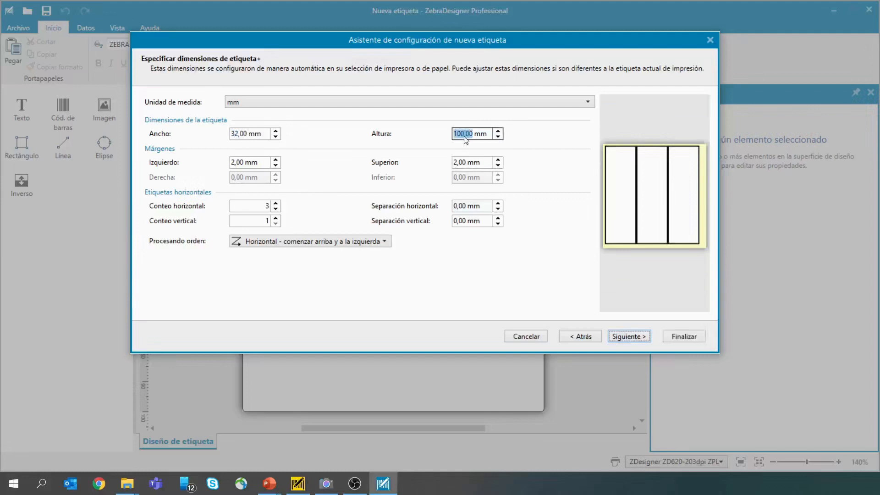
pyautogui.write('54')
pyautogui.press('BackSpace')
pyautogui.press('BackSpace')
pyautogui.write('48')
pyautogui.click(254, 163)
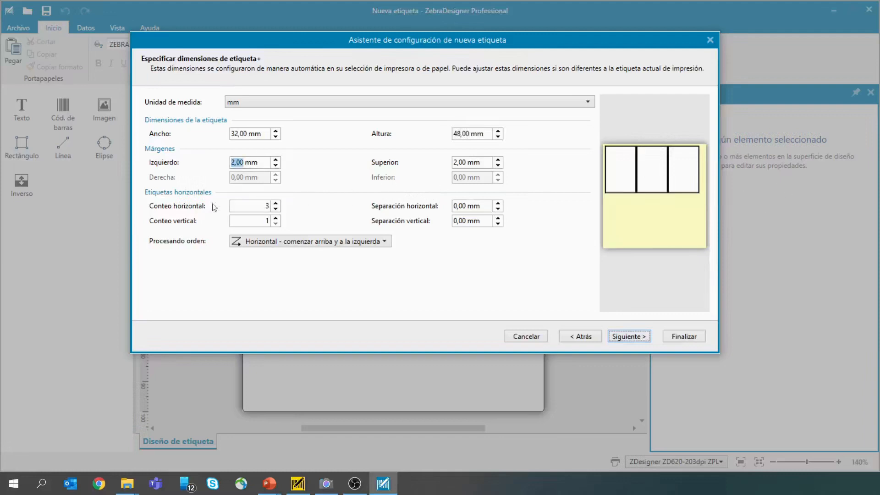
# Step: Set the vertical label count to 2 and both the horizontal and vertical gaps to 2 mm
pyautogui.click(254, 221)
pyautogui.click(469, 206)
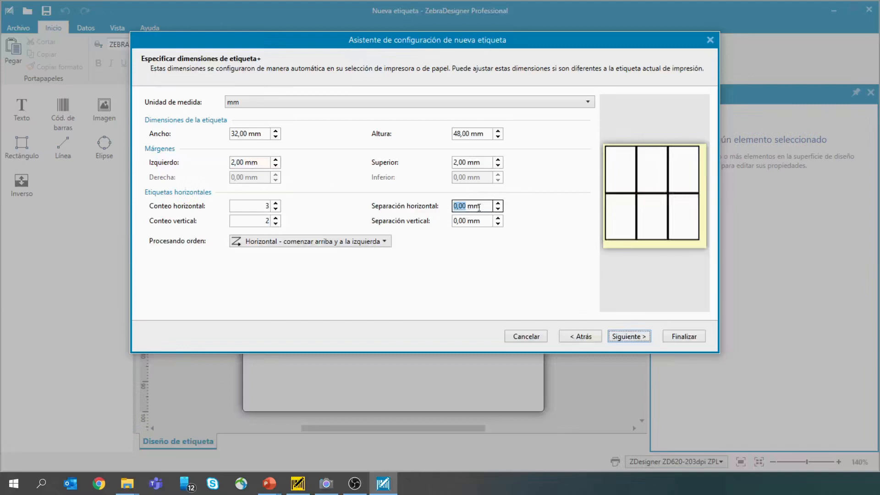
pyautogui.write('2')
pyautogui.click(474, 221)
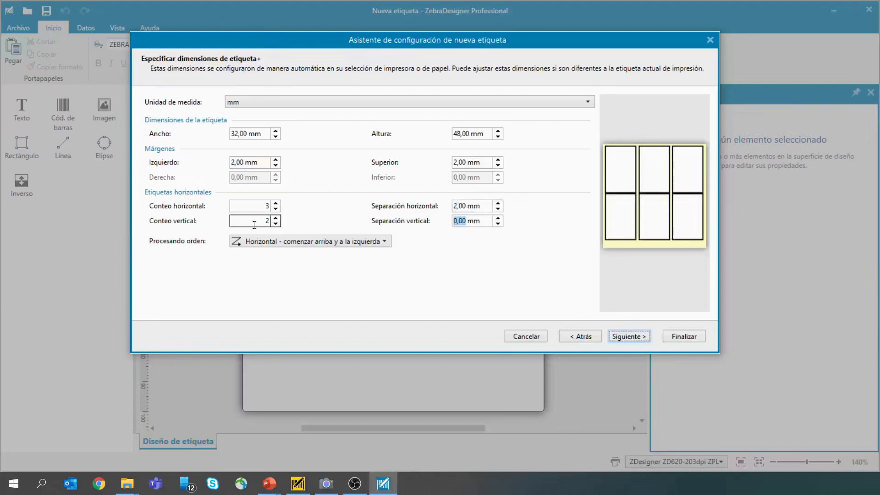
pyautogui.write('2')
pyautogui.click(463, 206)
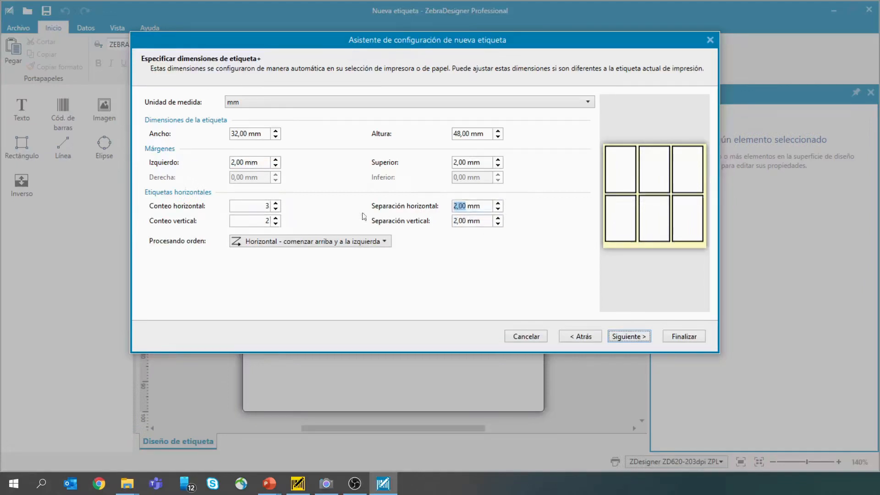
# Step: Set the label height to 49 mm and complete the wizard to create the label
pyautogui.doubleClick(459, 133)
pyautogui.write('49')
pyautogui.press('Tab')
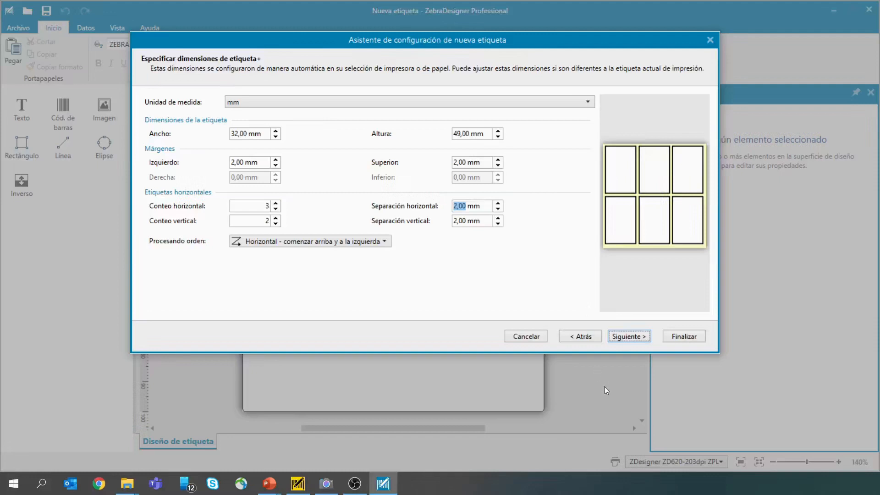
pyautogui.click(624, 337)
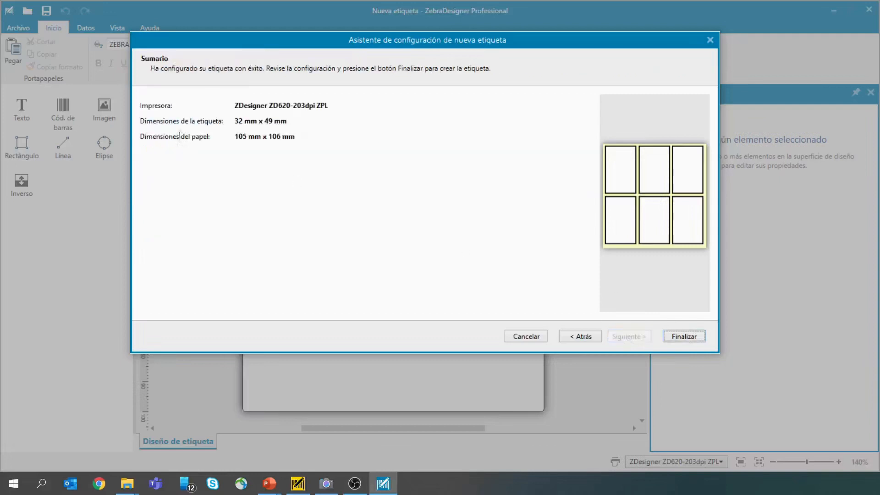
pyautogui.click(684, 337)
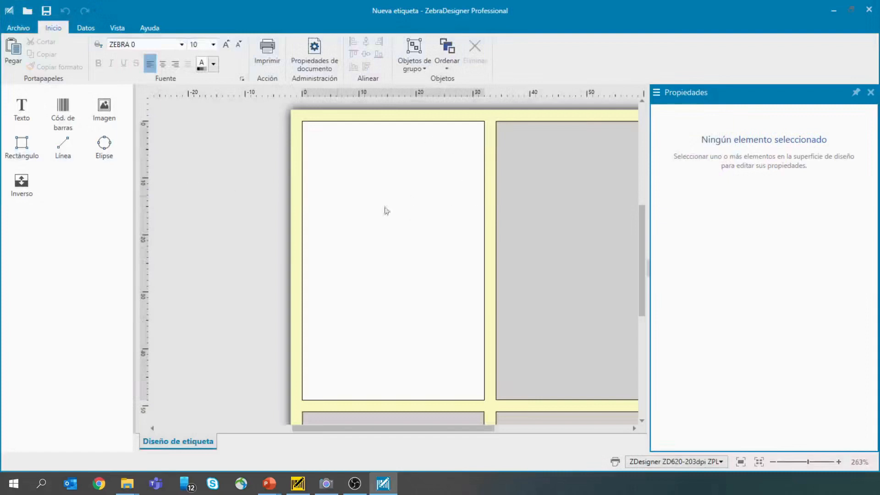
# Step: Hide the element properties to widen the design area and inspect the multi-label sheet
pyautogui.scroll(-2, 440, 262)
pyautogui.scroll(2, 437, 259)
pyautogui.scroll(-5, 438, 259)
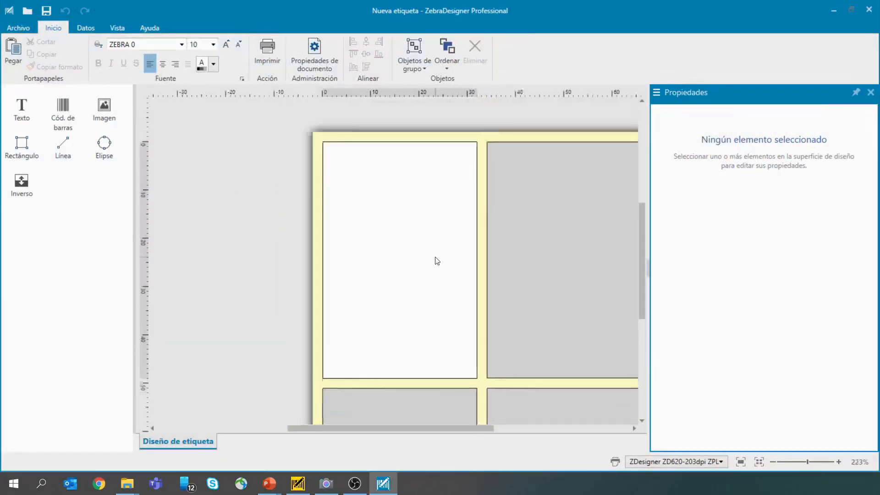
pyautogui.click(871, 92)
pyautogui.scroll(-2, 533, 330)
pyautogui.scroll(2, 532, 327)
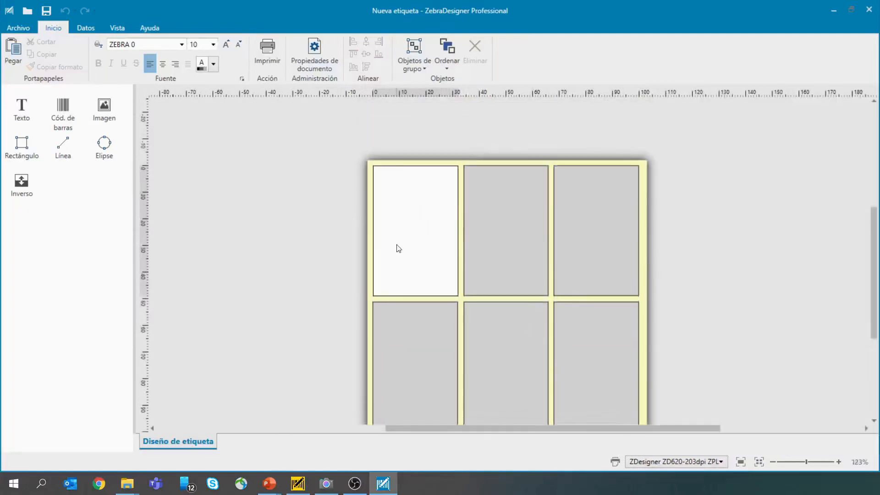
pyautogui.scroll(3, 398, 246)
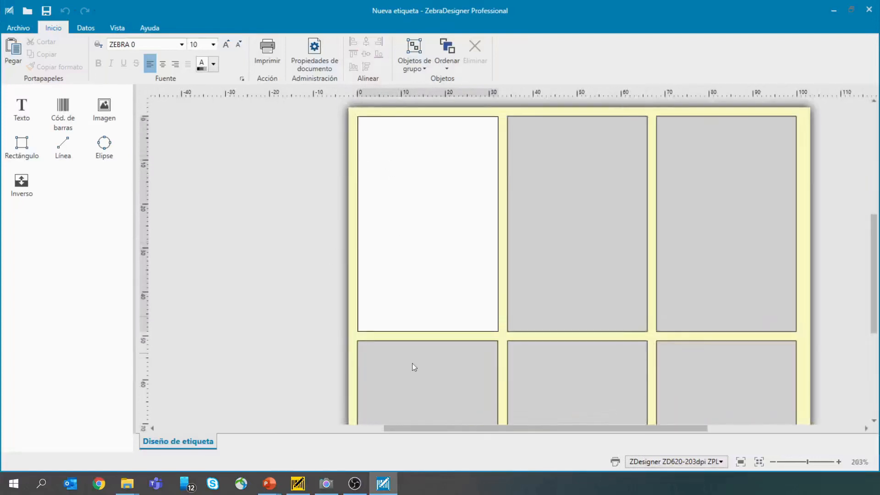
# Step: Place a text object near the top of the first label
pyautogui.scroll(2, 401, 246)
pyautogui.scroll(1, 420, 254)
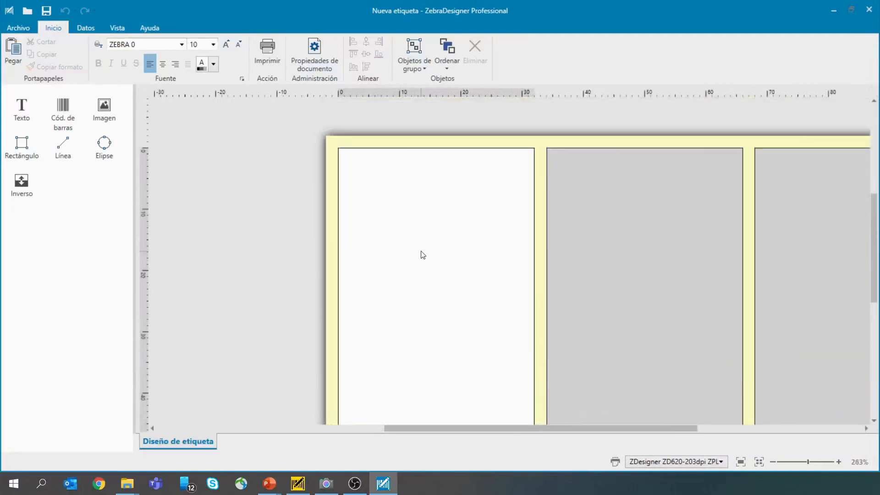
pyautogui.scroll(-1, 422, 255)
pyautogui.scroll(1, 422, 255)
pyautogui.scroll(-1, 422, 255)
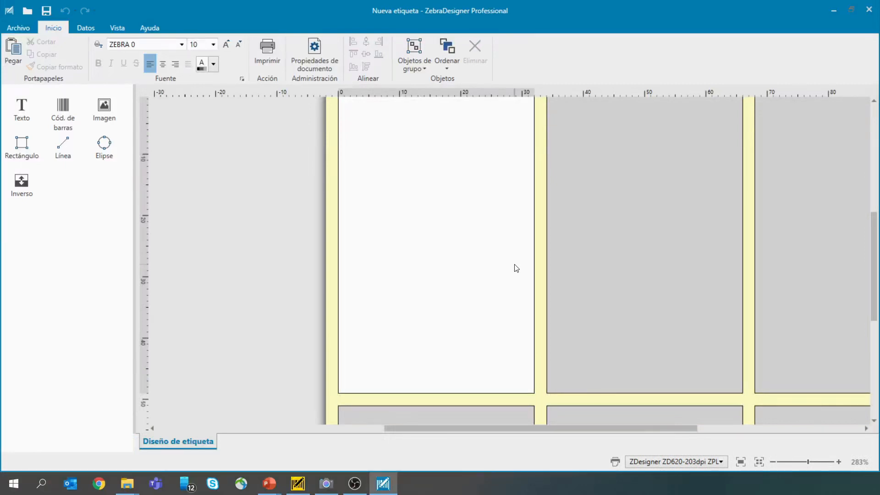
pyautogui.scroll(1, 447, 270)
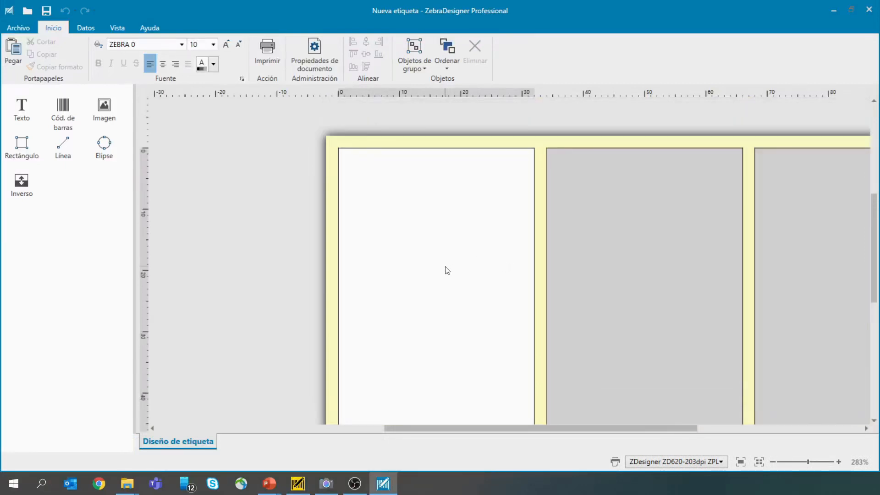
pyautogui.scroll(-1, 436, 268)
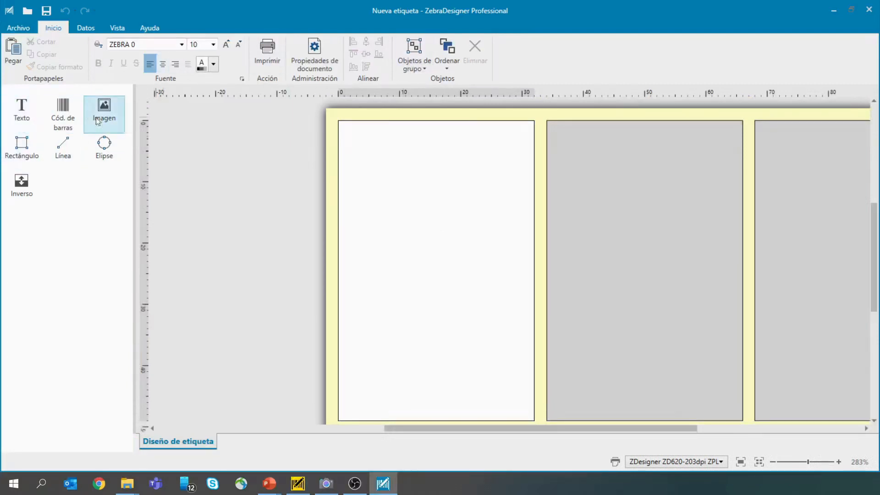
pyautogui.click(23, 111)
pyautogui.click(385, 144)
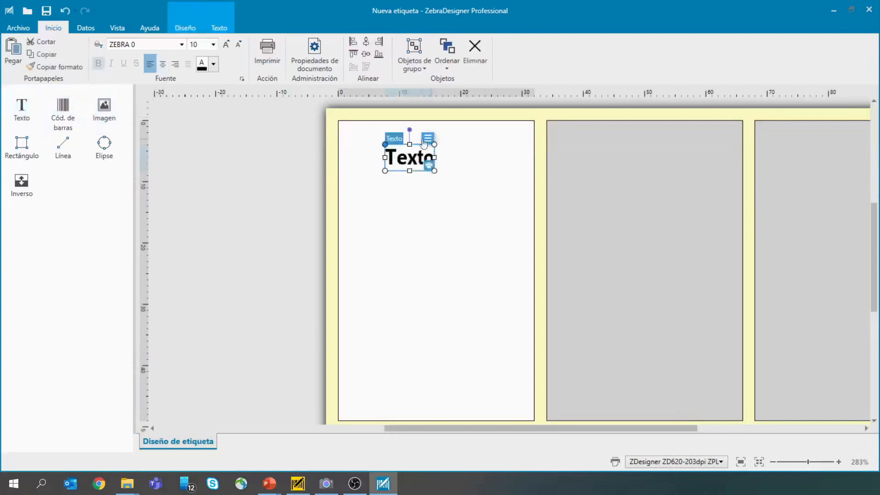
# Step: Open the text object's properties and set its fixed content to "Zebra Designer"
pyautogui.click(425, 143)
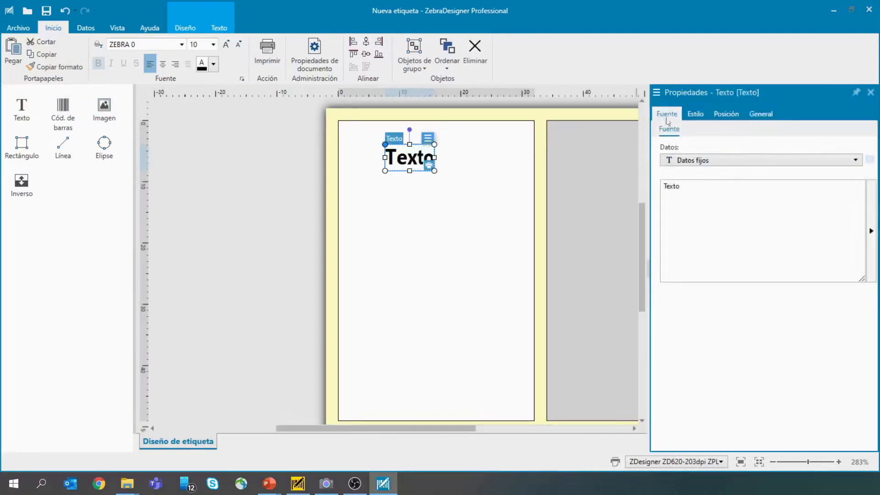
pyautogui.click(696, 114)
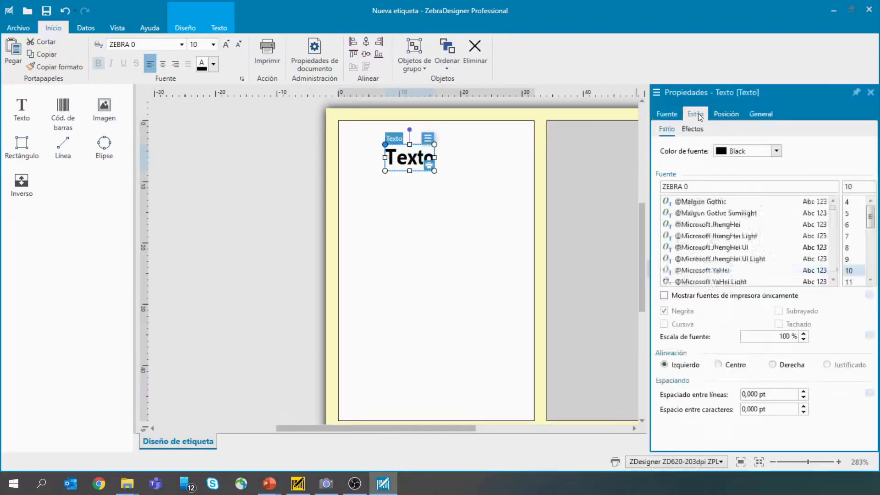
pyautogui.click(732, 115)
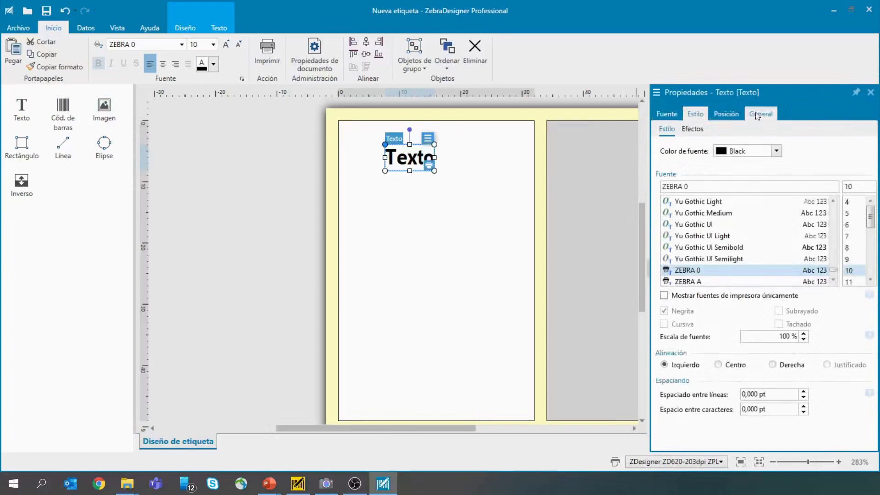
pyautogui.click(676, 119)
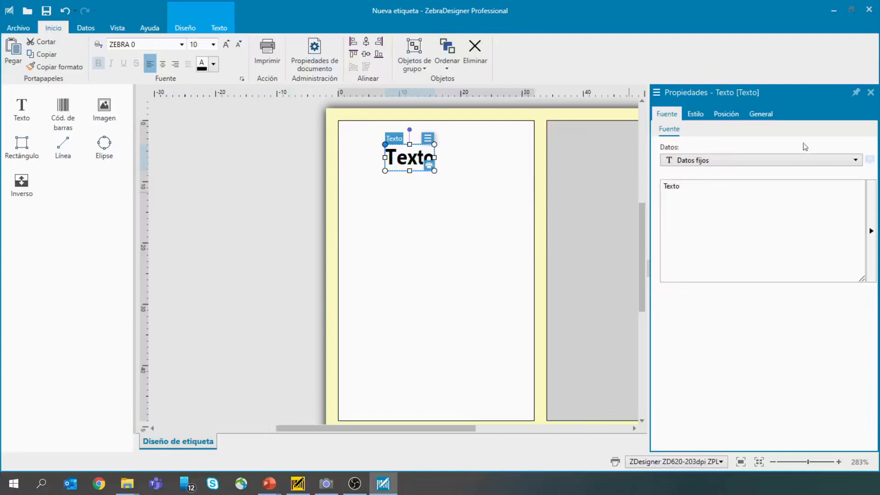
pyautogui.click(705, 198)
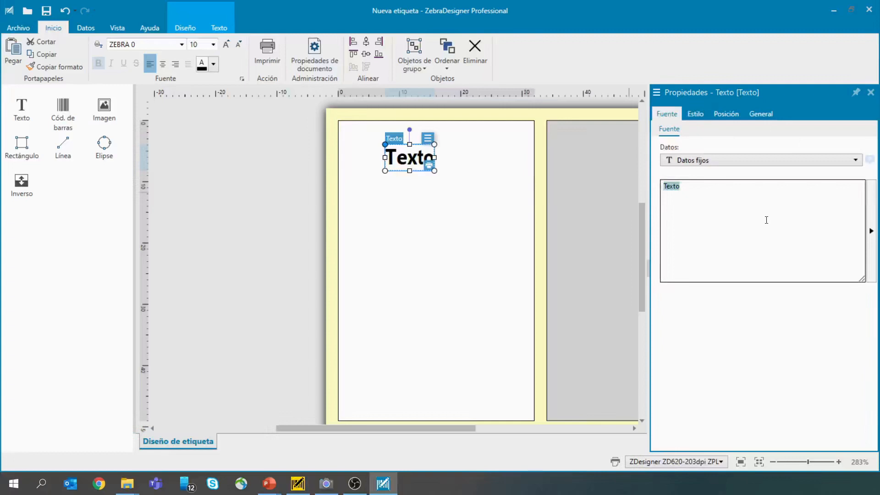
pyautogui.write('Ze')
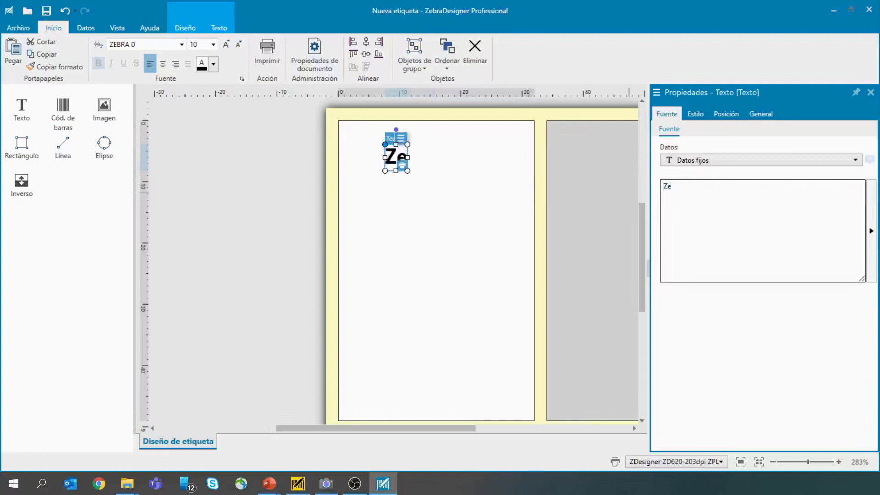
pyautogui.write('bra Desi')
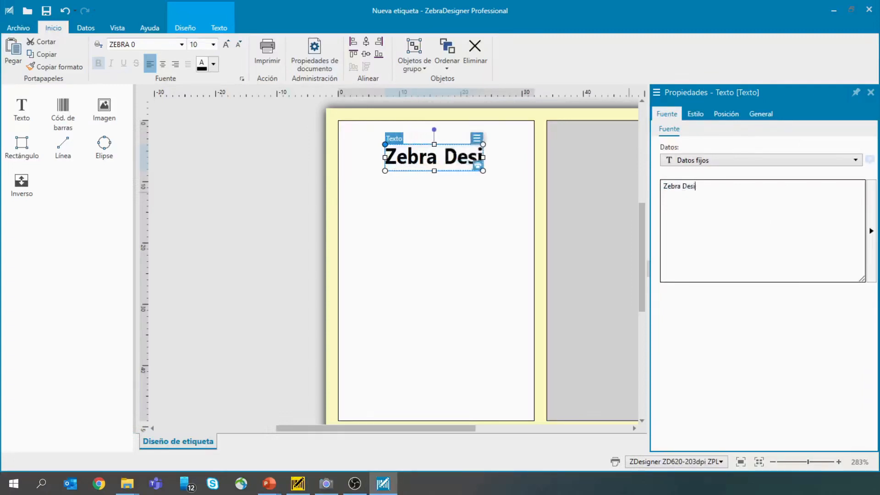
pyautogui.write('gner')
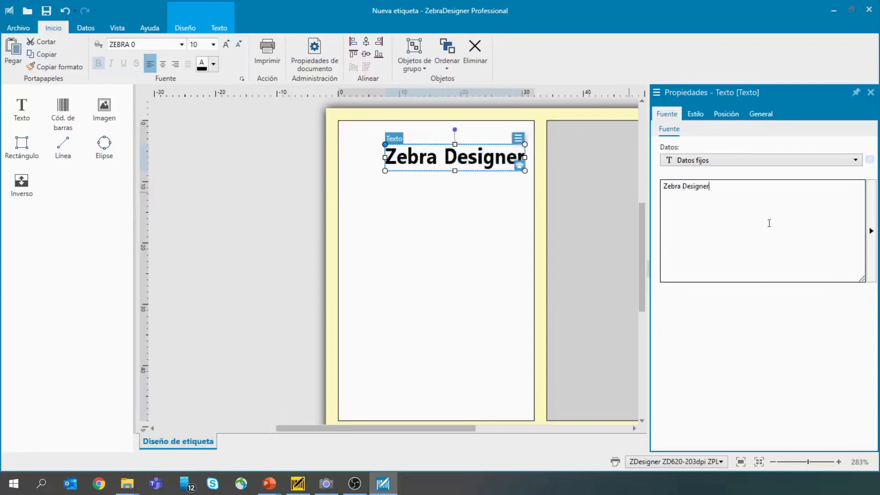
# Step: Move the Zebra Designer text inside the first label, to about X 4 mm and Y 2 mm
pyautogui.moveTo(449, 159); pyautogui.dragTo(398, 164)
pyautogui.click(431, 173)
pyautogui.click(429, 146)
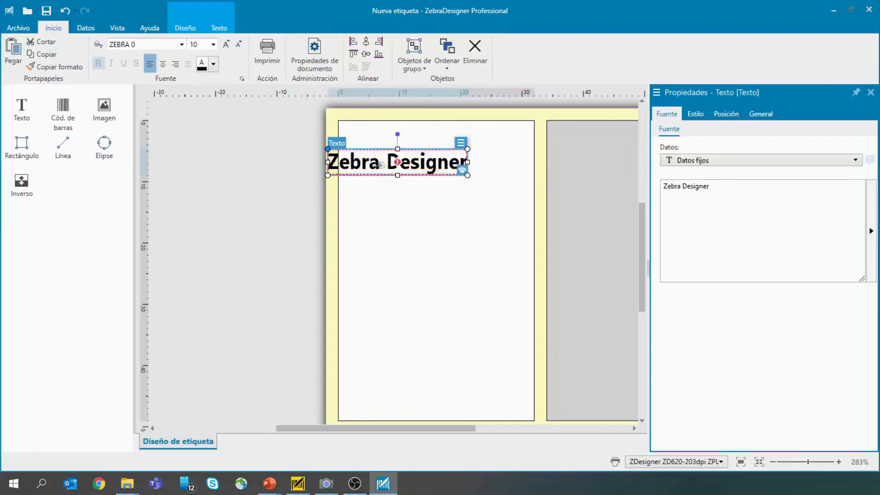
pyautogui.moveTo(387, 162); pyautogui.dragTo(422, 145)
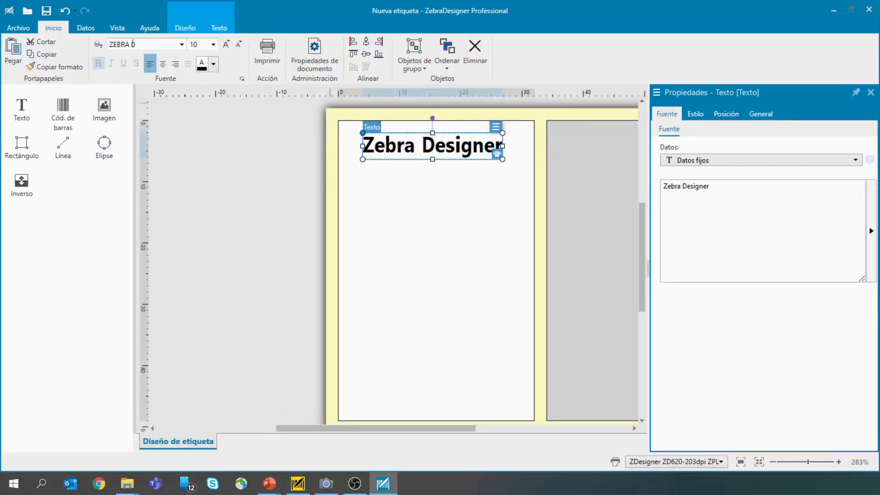
# Step: Examine the available fonts and the style and position settings of the Zebra Designer text
pyautogui.click(181, 44)
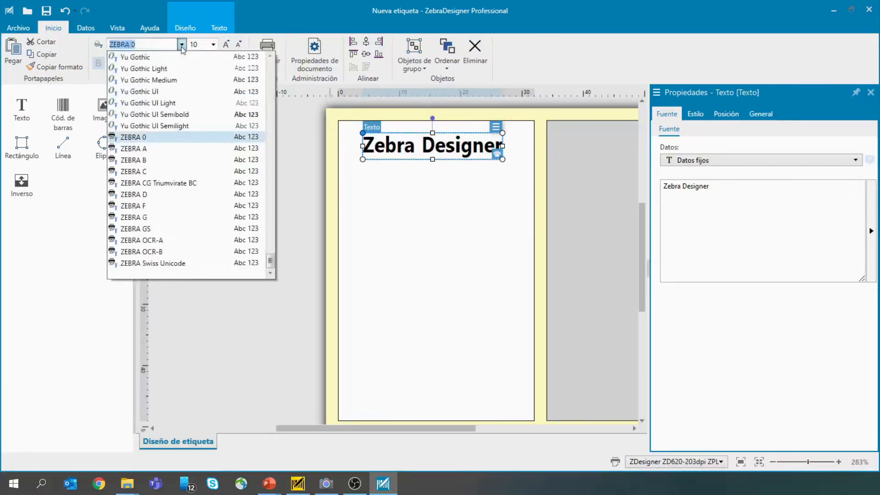
pyautogui.click(436, 195)
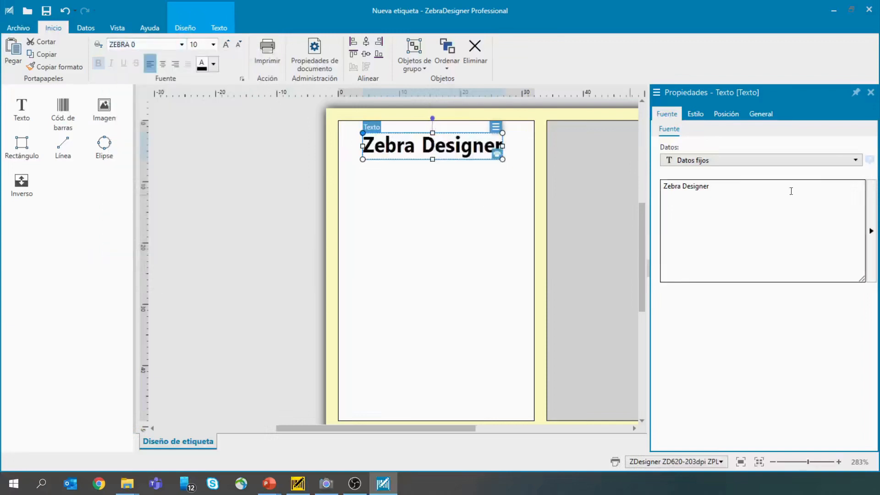
pyautogui.click(697, 117)
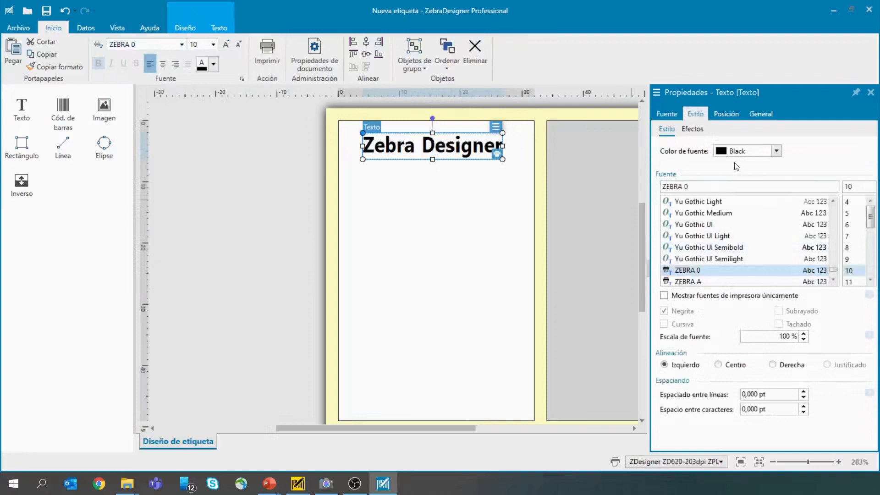
pyautogui.click(725, 113)
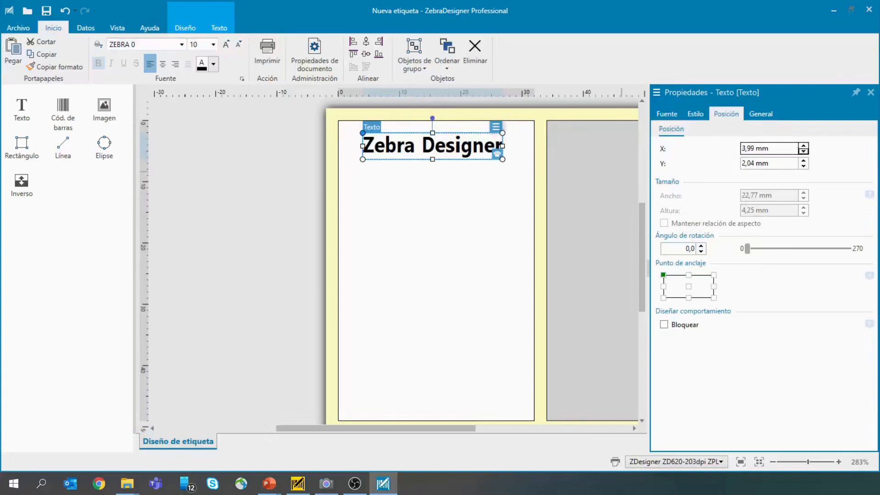
# Step: Try out locking the Zebra Designer text in place, and release the lock again
pyautogui.click(420, 246)
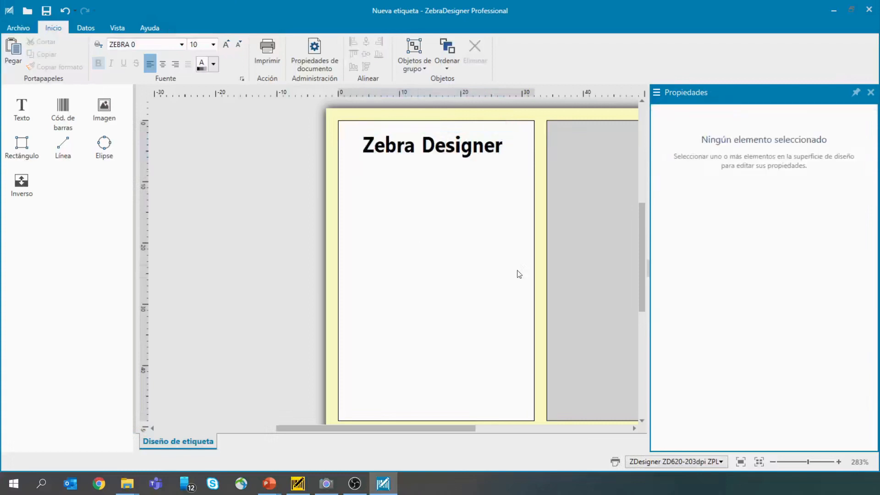
pyautogui.click(488, 152)
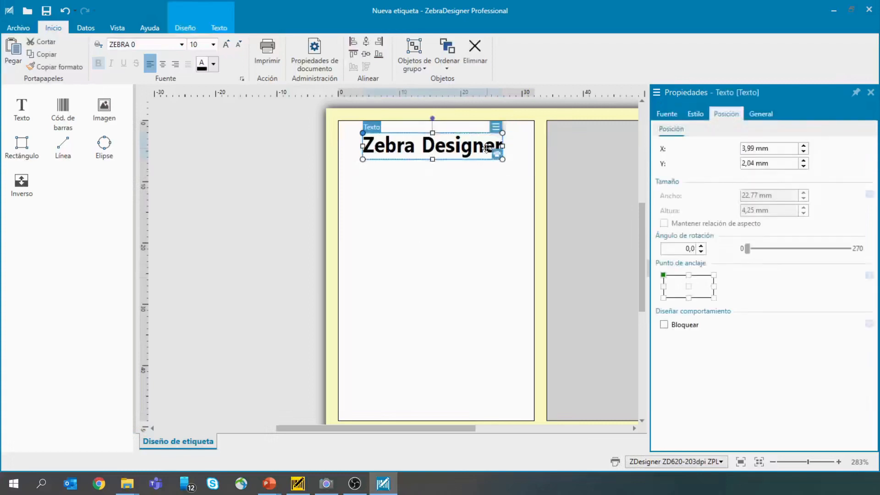
pyautogui.click(664, 324)
pyautogui.click(399, 200)
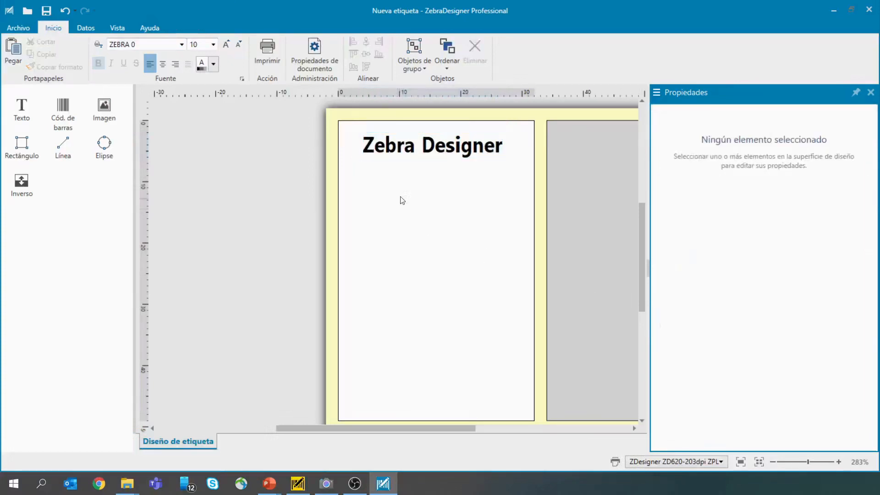
pyautogui.click(439, 146)
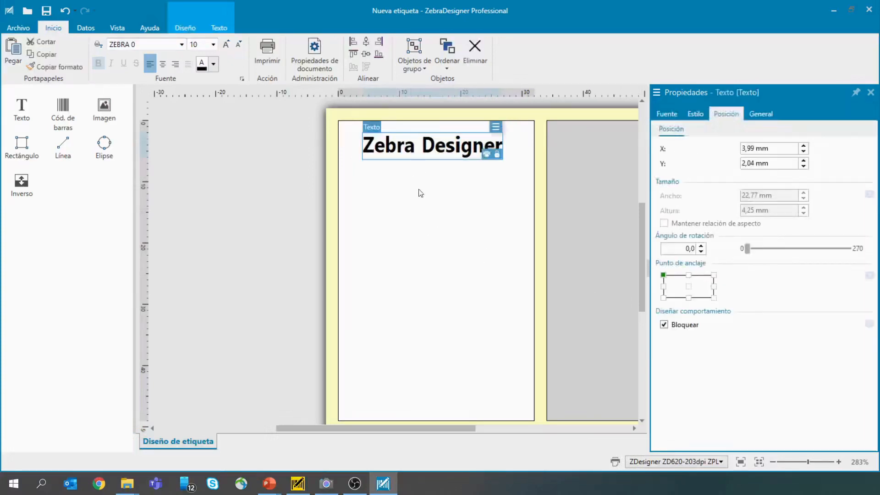
pyautogui.click(664, 325)
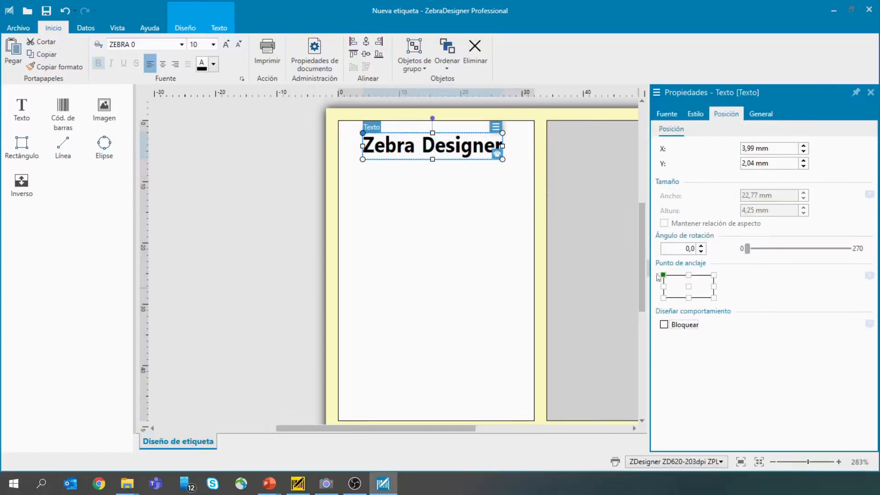
# Step: Set the Zebra Designer text's X and Y position to 0 mm with its top-left anchor point
pyautogui.click(420, 256)
pyautogui.click(451, 153)
pyautogui.write('0')
pyautogui.press('Tab')
pyautogui.write('0')
pyautogui.press('Tab')
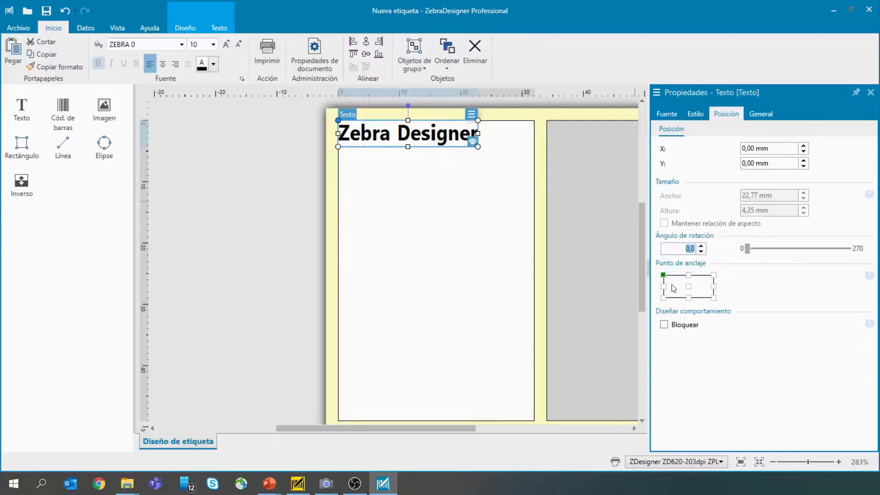
# Step: Switch the text's anchor point to its centre and set X and Y to 0 mm
pyautogui.click(689, 286)
pyautogui.click(754, 148)
pyautogui.write('0')
pyautogui.press('Tab')
pyautogui.write('0')
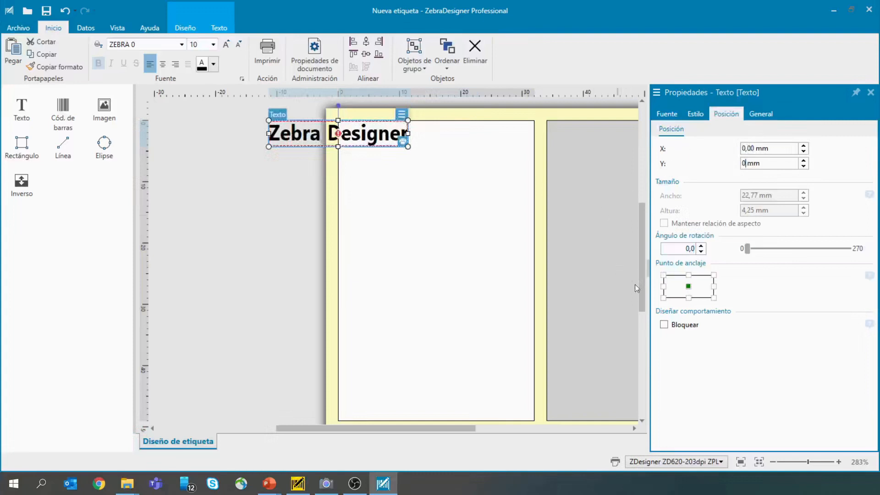
pyautogui.press('Return')
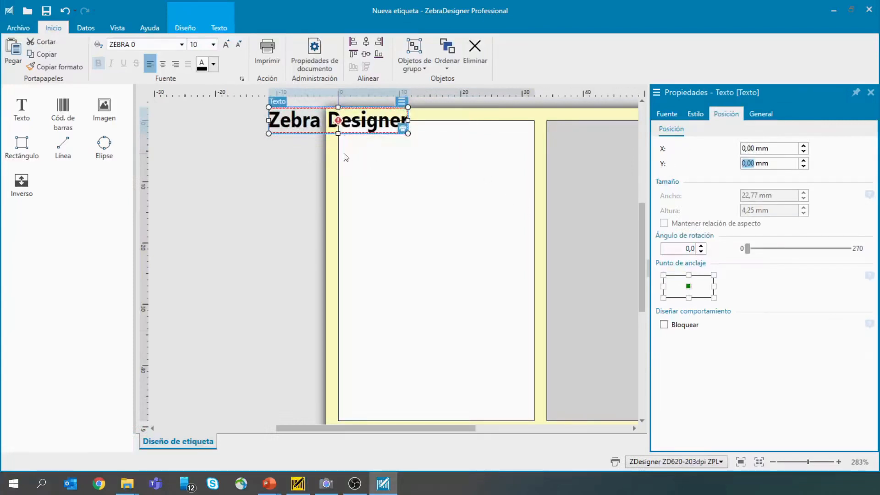
# Step: Move the Zebra Designer text back to the label's upper middle, at about X 16.8 mm and Y 4.2 mm, and deselect it
pyautogui.moveTo(372, 122); pyautogui.dragTo(440, 151)
pyautogui.click(435, 227)
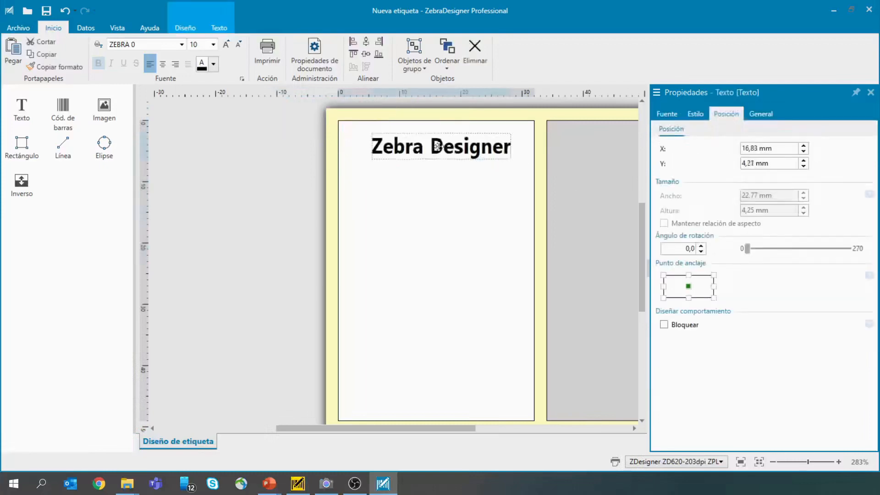
pyautogui.click(369, 220)
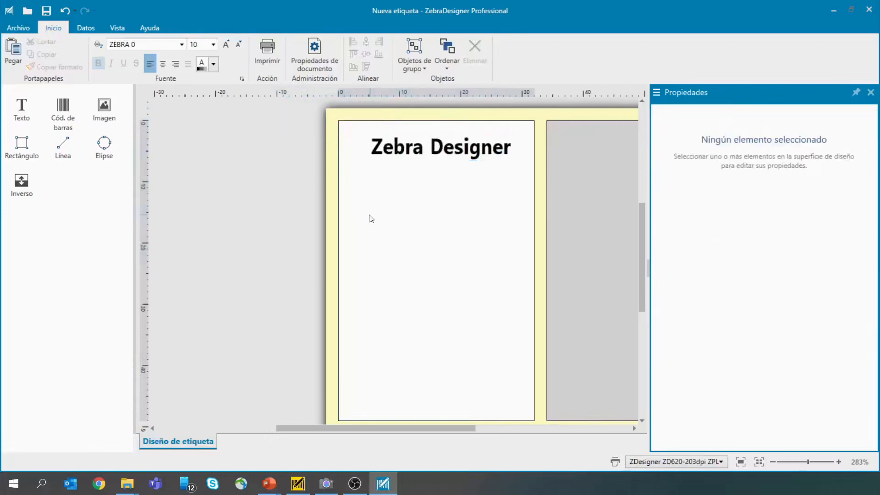
# Step: Insert the image "Zebra logo pequeño vertical.jpg" from the 2021-03-24 Zebra Designer 3 folder below the text, at about X 4.5 mm and Y 12.9 mm
pyautogui.click(100, 108)
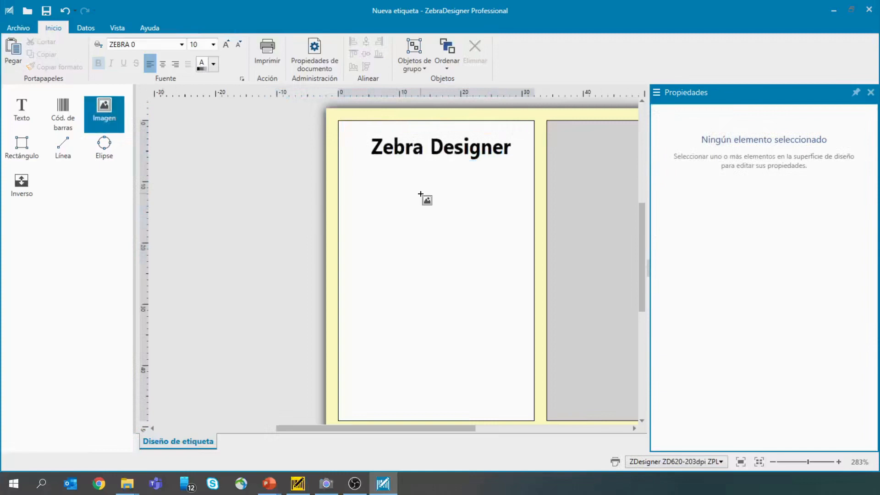
pyautogui.click(390, 240)
pyautogui.moveTo(90, 177); pyautogui.dragTo(92, 83)
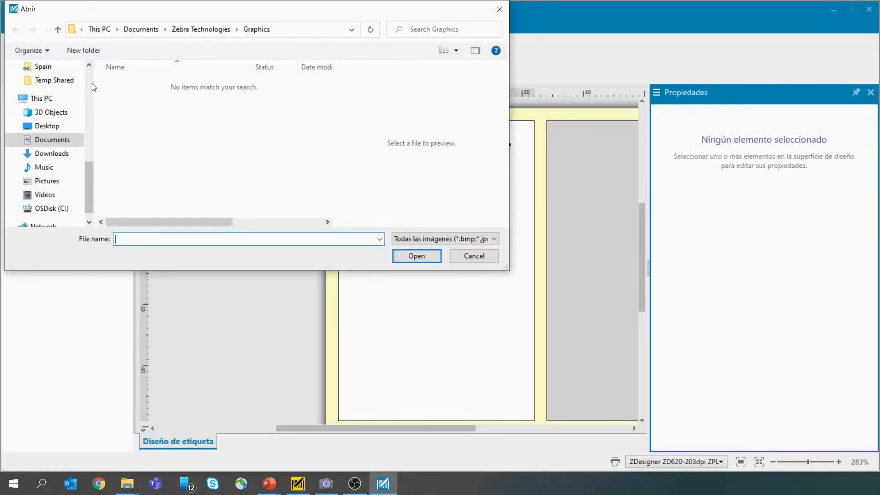
pyautogui.click(58, 157)
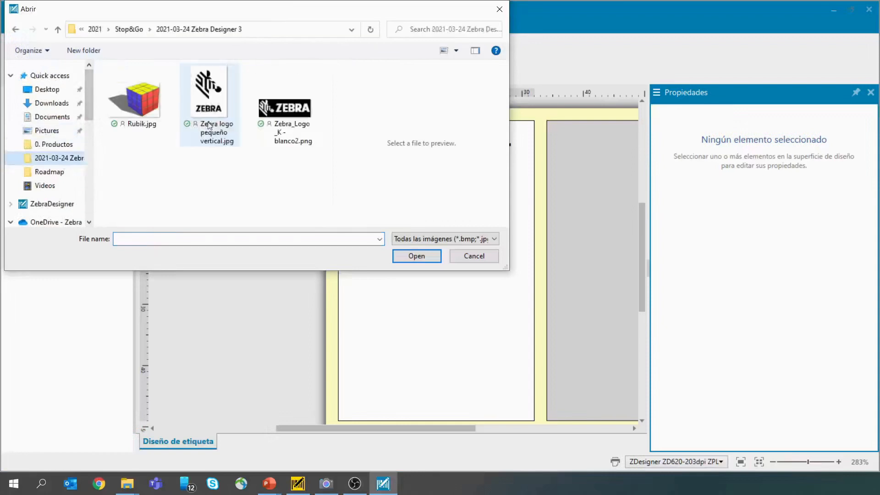
pyautogui.click(209, 114)
pyautogui.click(417, 256)
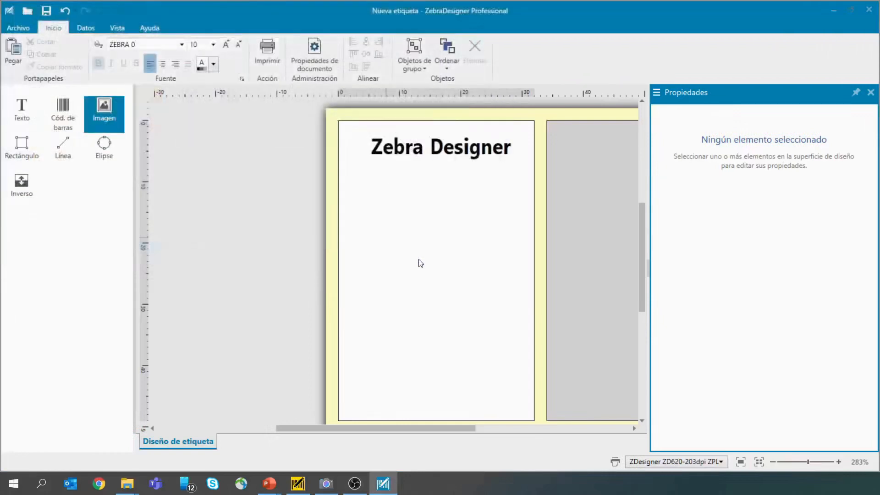
pyautogui.moveTo(430, 303)
pyautogui.mouseDown()
pyautogui.moveTo(436, 260)
pyautogui.moveTo(434, 286)
pyautogui.mouseUp()
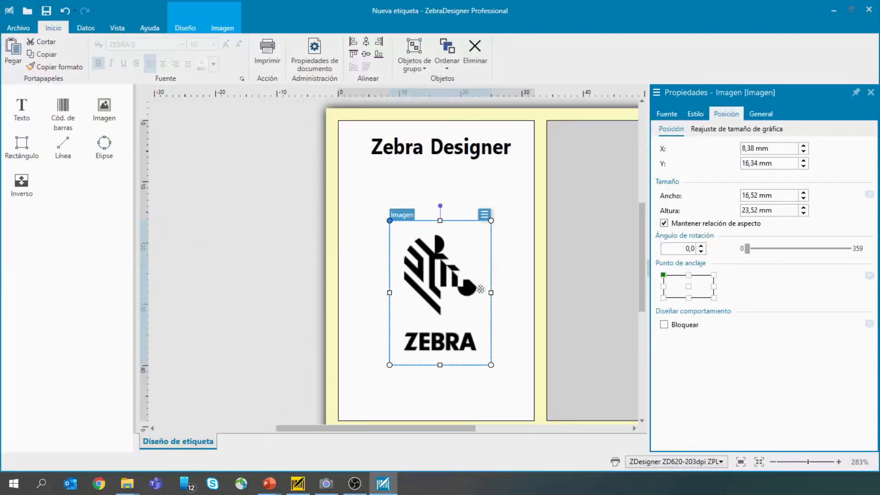
pyautogui.moveTo(435, 288); pyautogui.dragTo(411, 268)
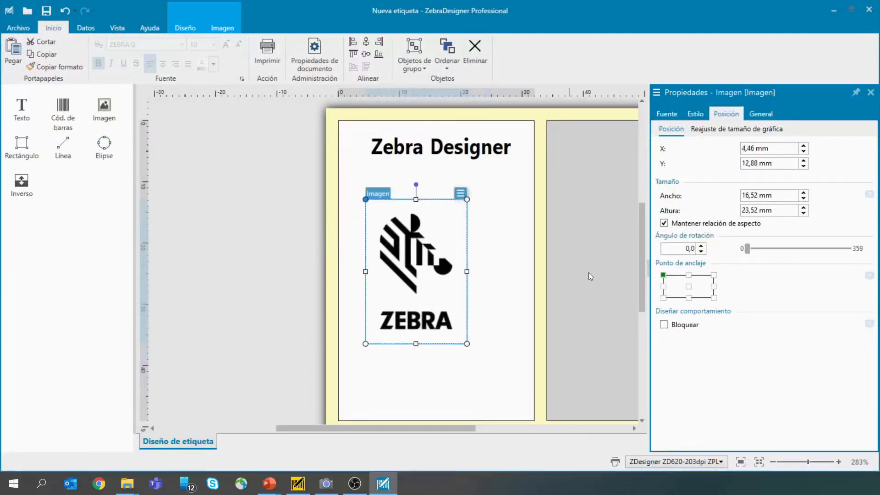
# Step: Set the Zebra logo's width to 20 mm while keeping its aspect ratio
pyautogui.click(777, 194)
pyautogui.write('20')
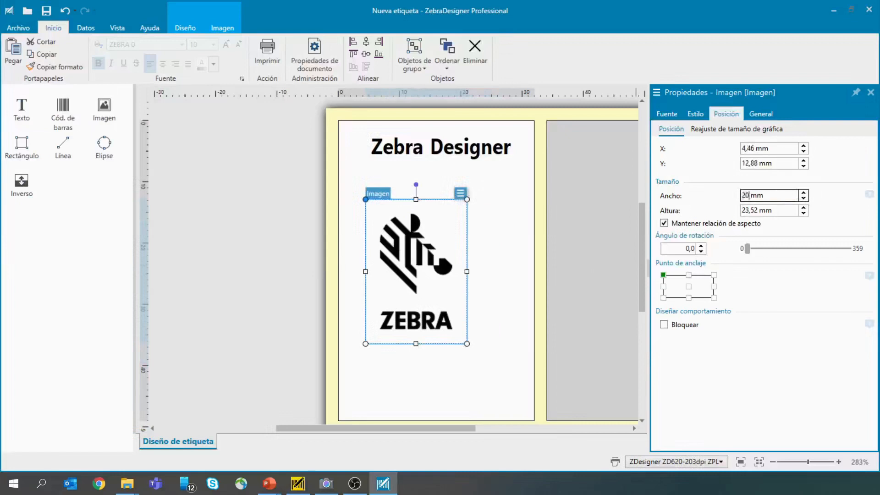
pyautogui.press('Return')
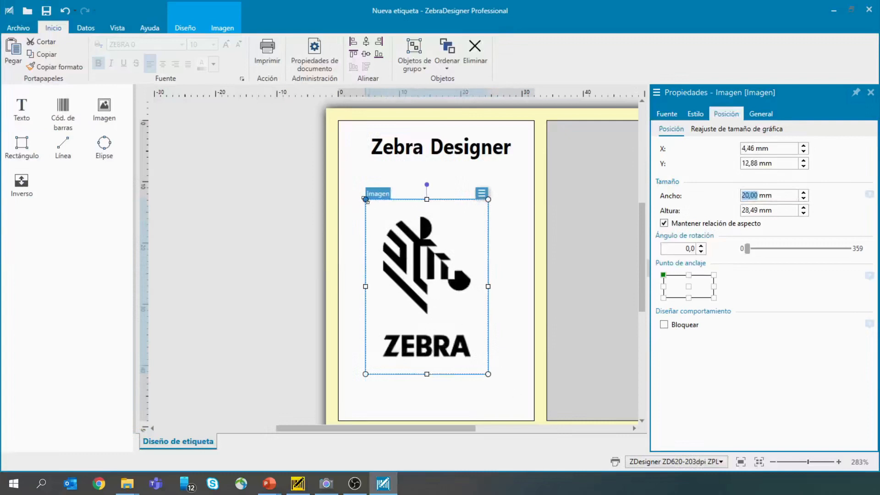
# Step: Set the logo's height to 20 mm from its bottom-right anchor point and move it to about X 21.8 mm, Y 33.5 mm
pyautogui.click(714, 297)
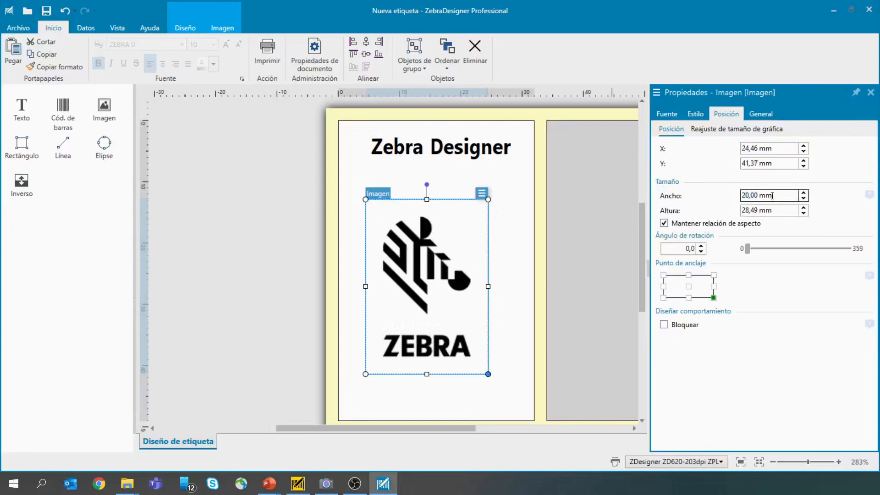
pyautogui.click(777, 211)
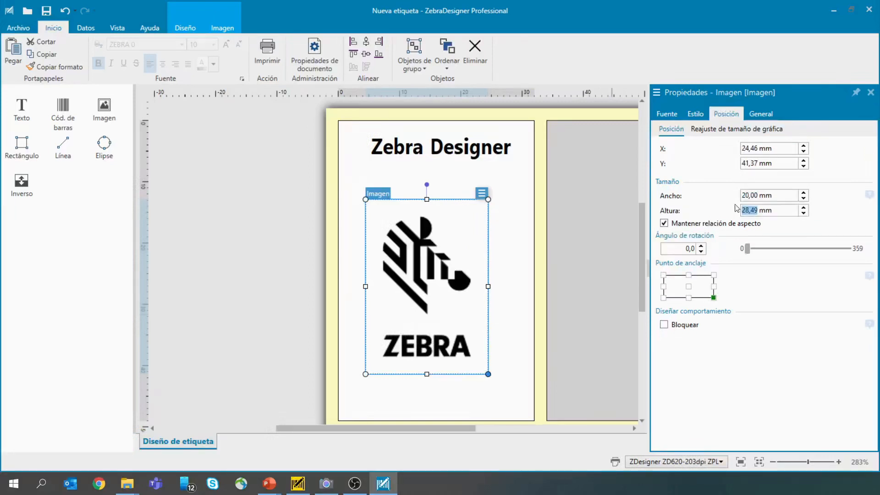
pyautogui.write('20')
pyautogui.press('Return')
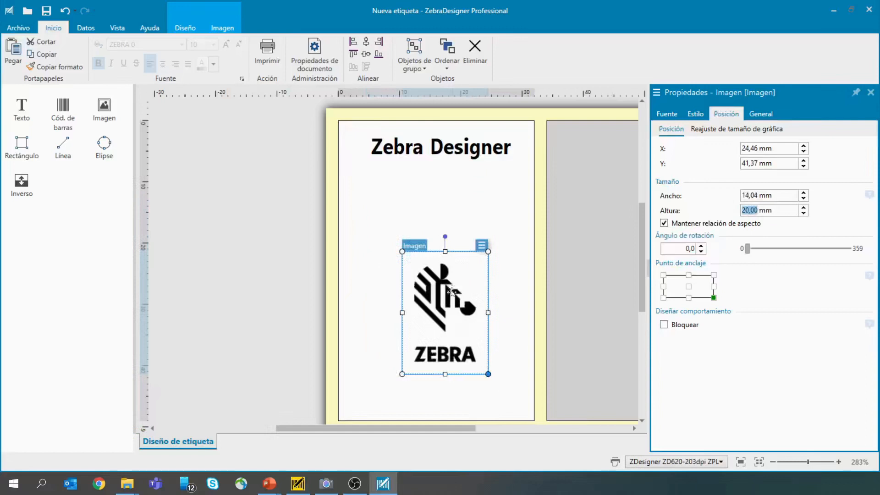
pyautogui.moveTo(443, 300); pyautogui.dragTo(425, 252)
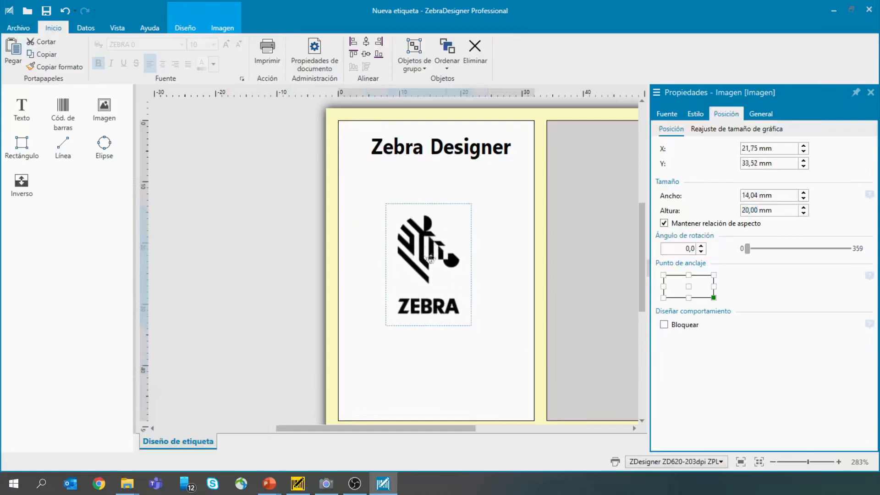
# Step: Switch the logo's anchor point to its centre, try a 90-degree rotation and return the angle to 0
pyautogui.click(688, 286)
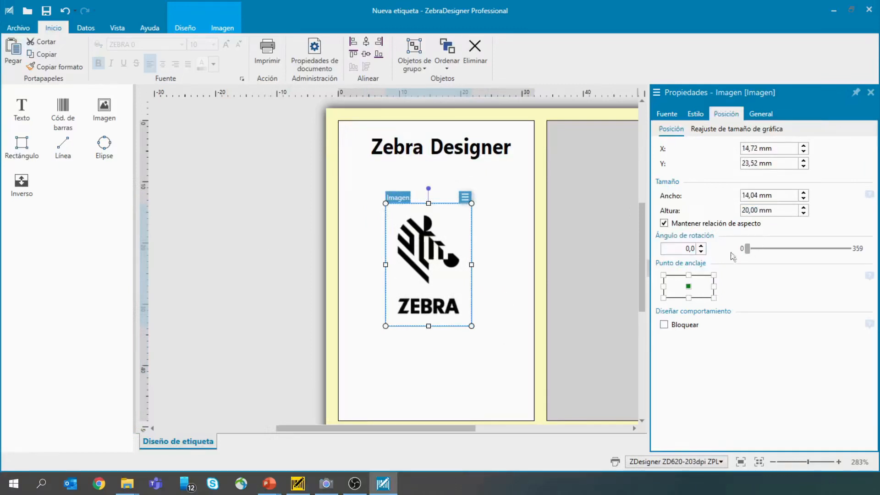
pyautogui.click(675, 250)
pyautogui.write('90')
pyautogui.press('Return')
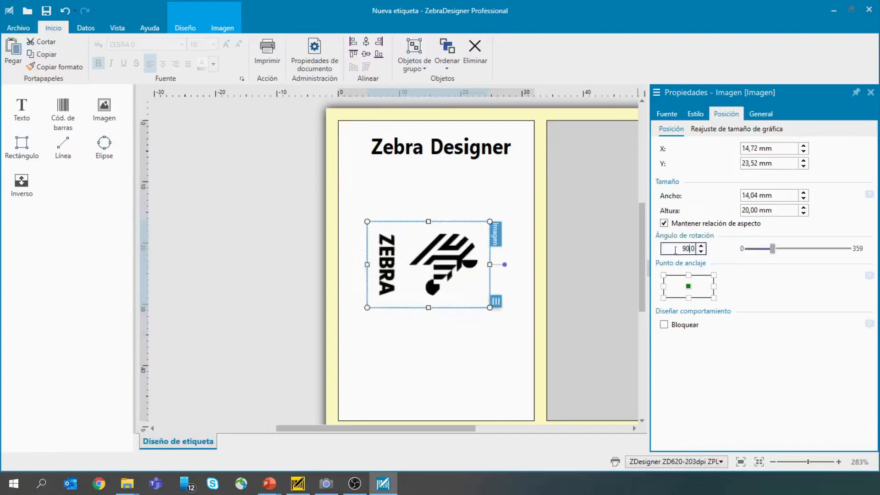
pyautogui.moveTo(672, 248); pyautogui.dragTo(701, 250)
pyautogui.write('0')
pyautogui.press('Return')
# Step: Move the Zebra logo down to the label's lower middle and clear the selection
pyautogui.moveTo(428, 254); pyautogui.dragTo(433, 320)
pyautogui.click(440, 155)
pyautogui.click(474, 200)
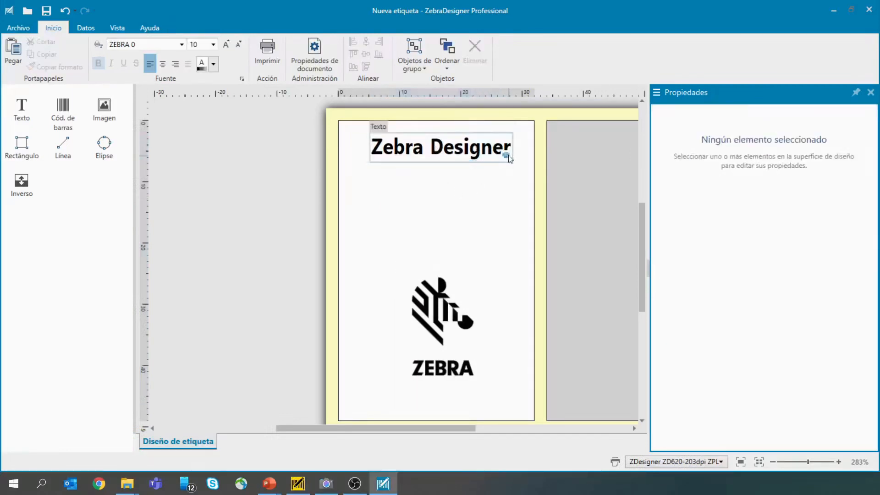
# Step: Duplicate the Zebra Designer text and place the copy directly below it at about X 16.8 mm and Y 9.7 mm
pyautogui.click(482, 153)
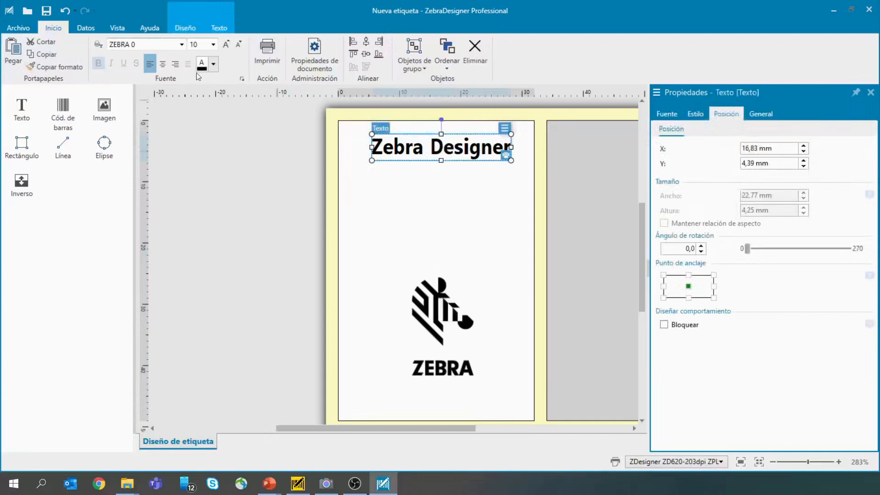
pyautogui.click(182, 44)
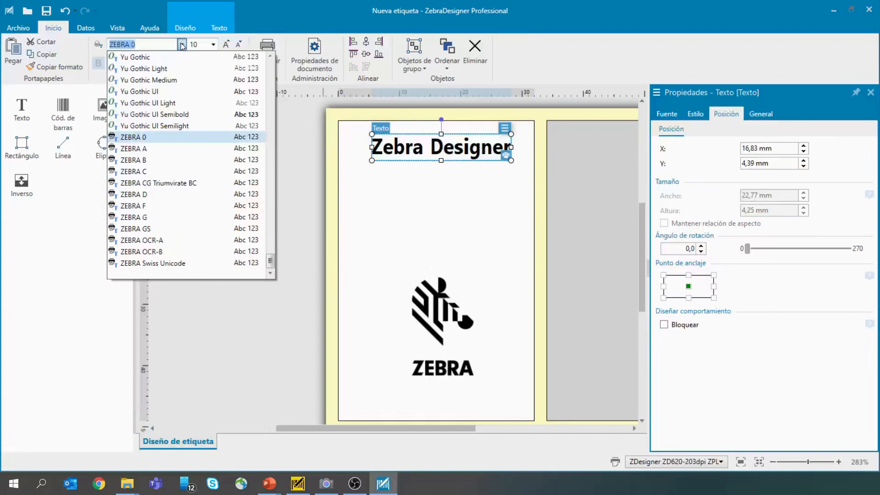
pyautogui.click(394, 196)
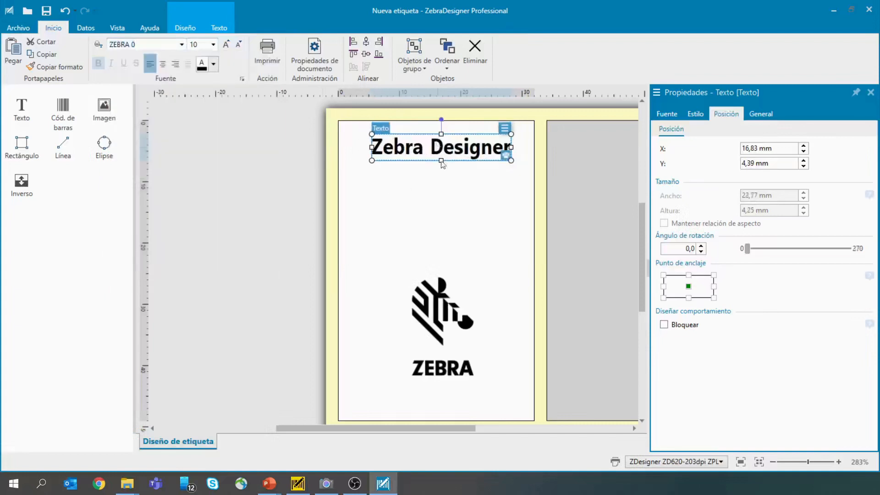
pyautogui.hotkey('ctrl', 'v')
pyautogui.moveTo(459, 178); pyautogui.dragTo(431, 183)
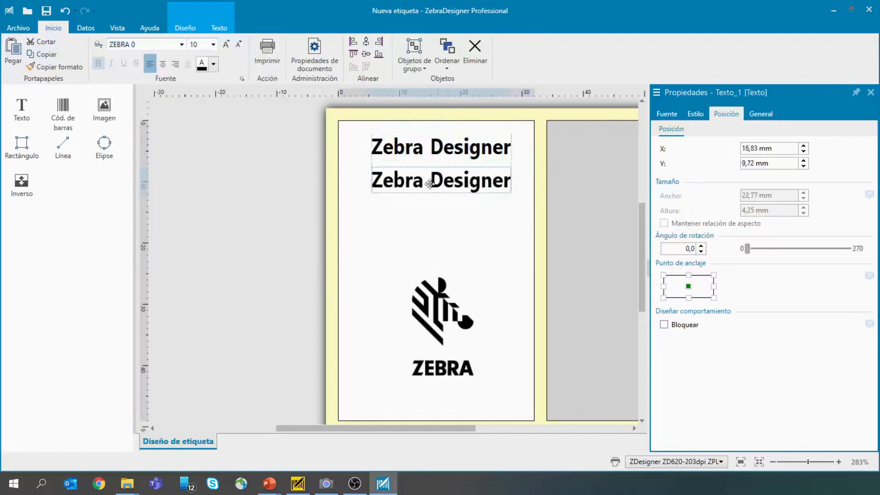
# Step: Change the font of the lower Zebra Designer text to MS Gothic and deselect it
pyautogui.click(183, 44)
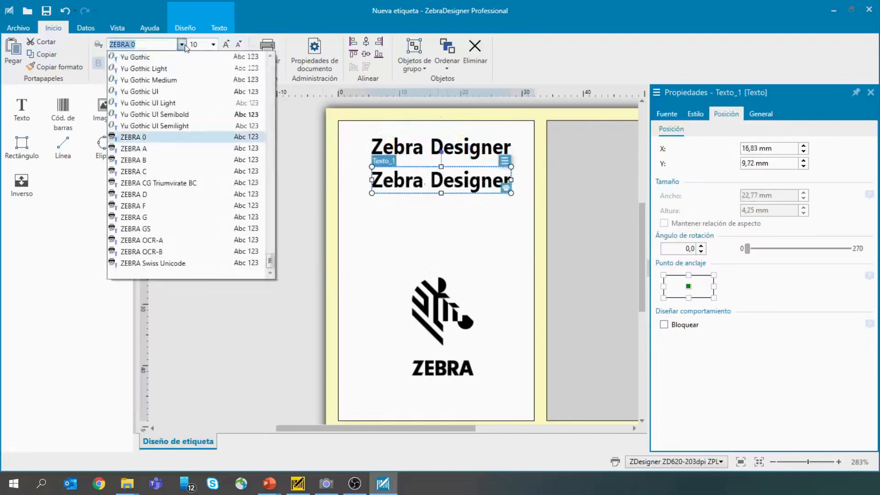
pyautogui.click(270, 93)
pyautogui.click(270, 93)
pyautogui.click(270, 91)
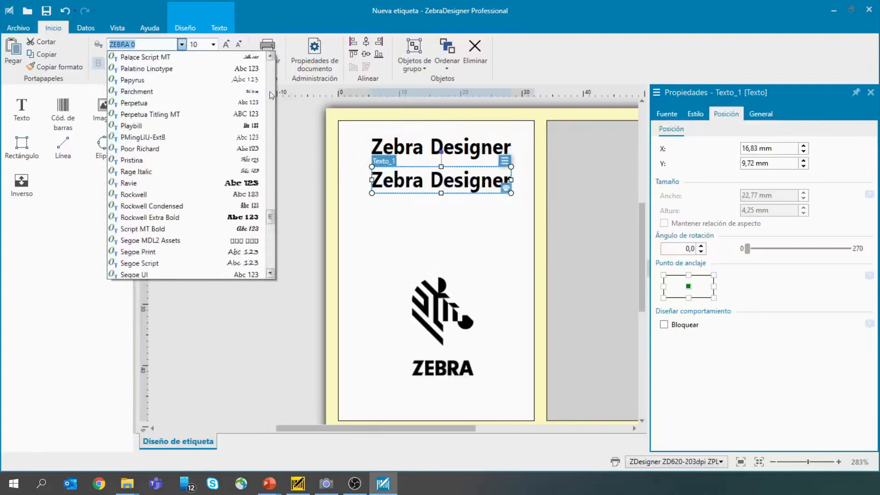
pyautogui.click(270, 90)
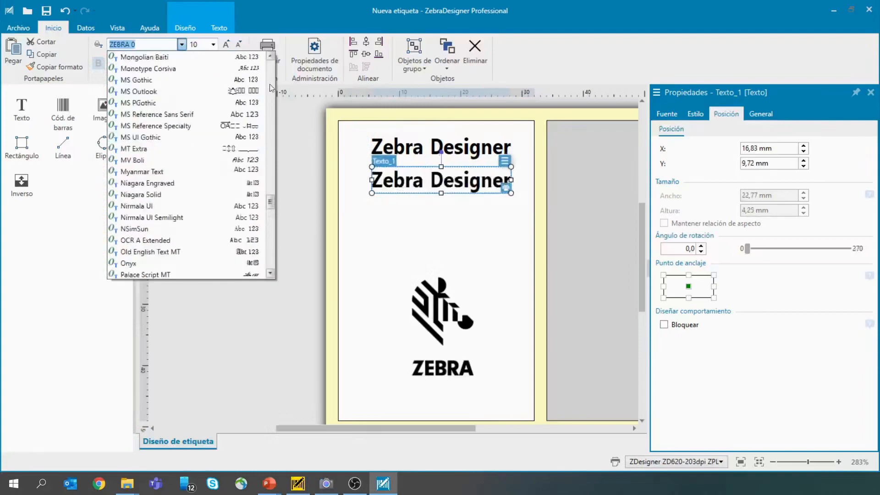
pyautogui.click(270, 88)
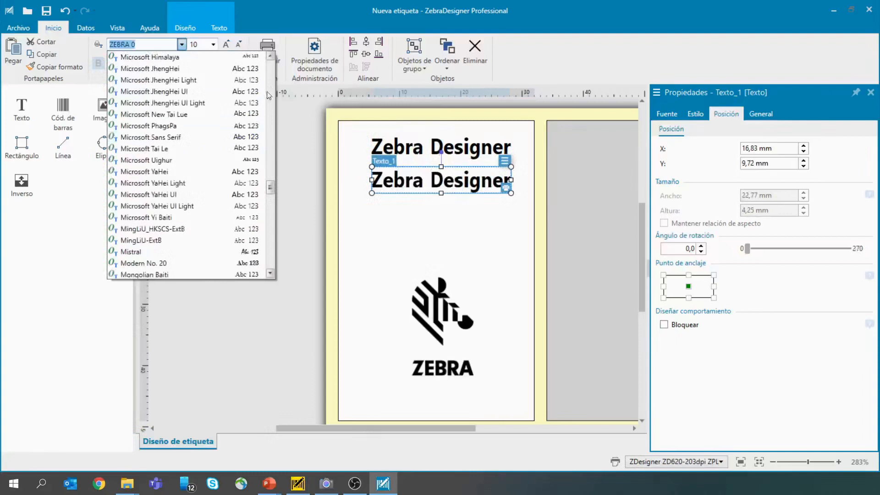
pyautogui.click(273, 229)
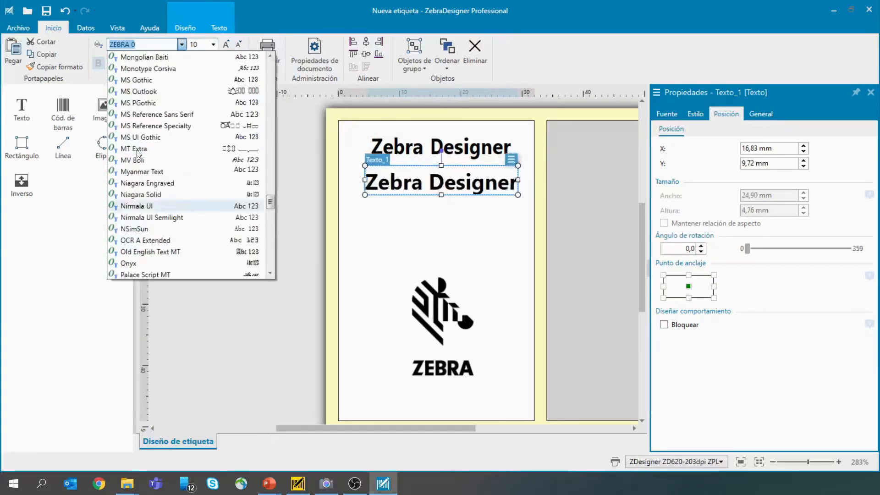
pyautogui.click(126, 80)
pyautogui.click(429, 221)
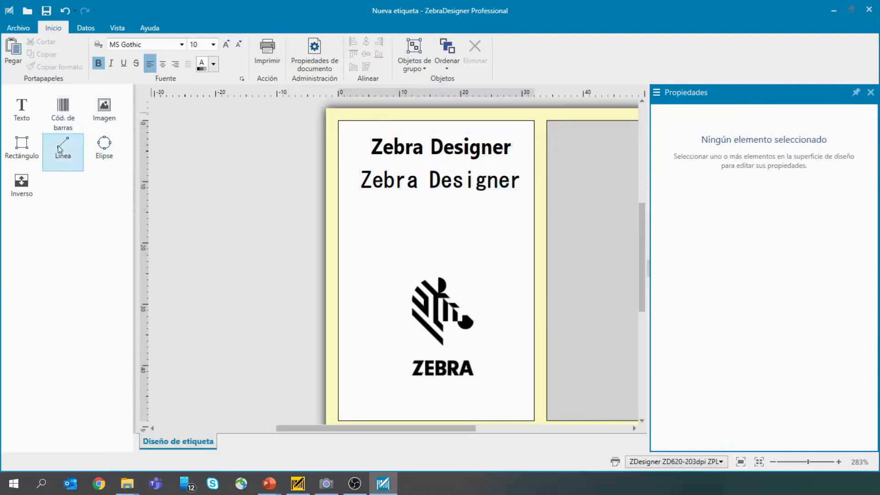
# Step: Add a Code128 barcode below the two texts, at about X 6.6 mm and Y 14 mm
pyautogui.click(63, 112)
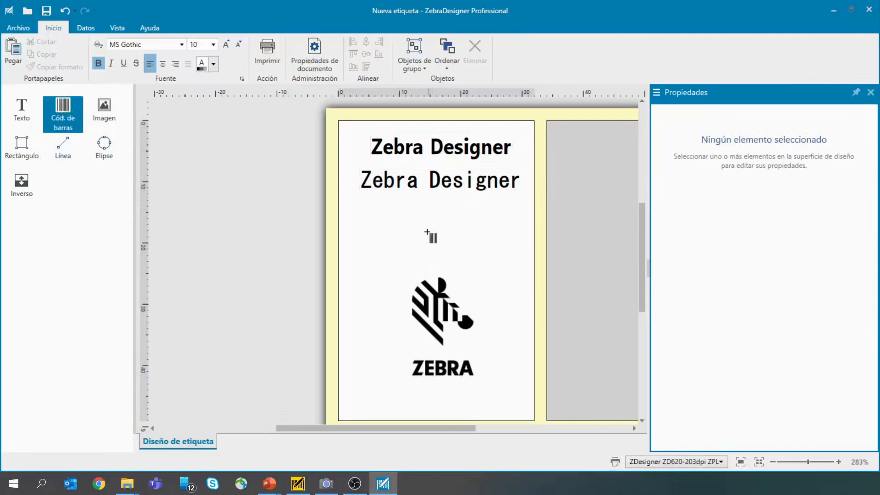
pyautogui.click(390, 224)
pyautogui.moveTo(415, 235); pyautogui.dragTo(422, 236)
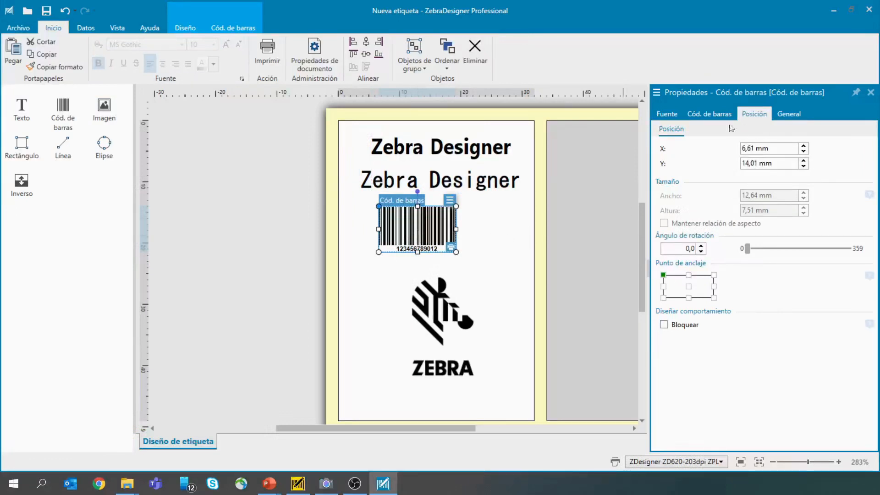
# Step: Try always printing the barcode as graphics, and restore the option to use the printer element if supported
pyautogui.click(712, 113)
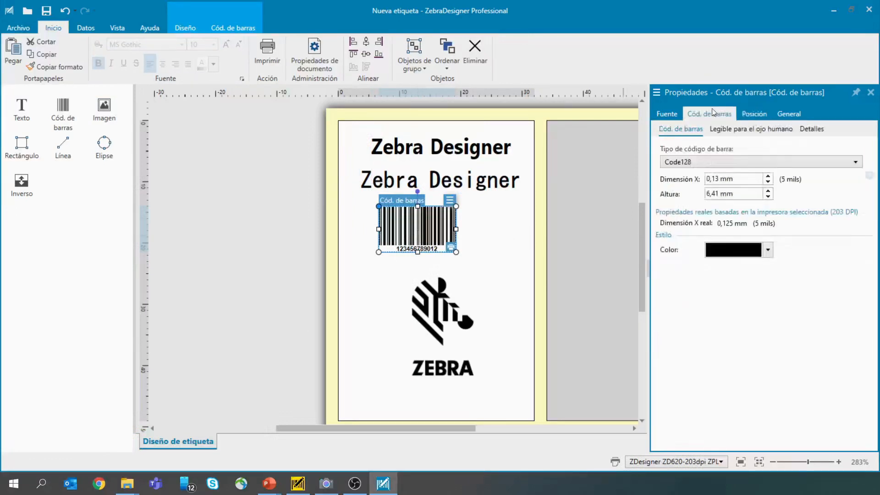
pyautogui.click(667, 115)
pyautogui.click(788, 114)
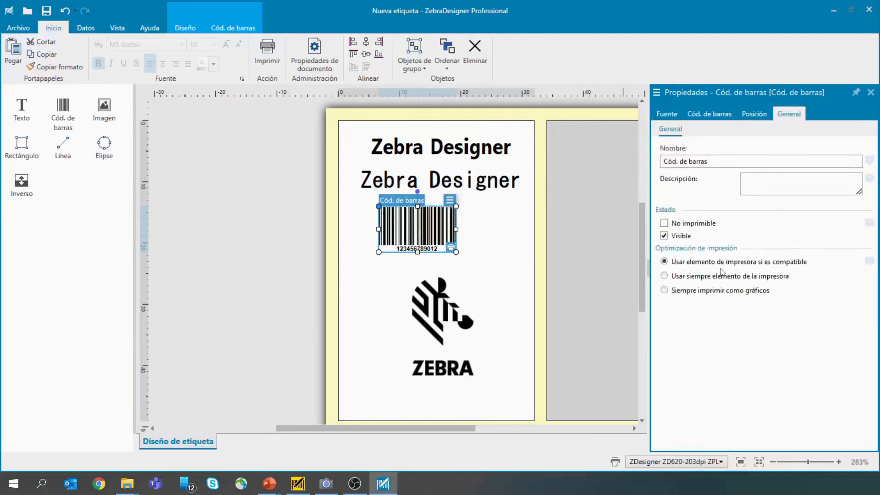
pyautogui.click(708, 296)
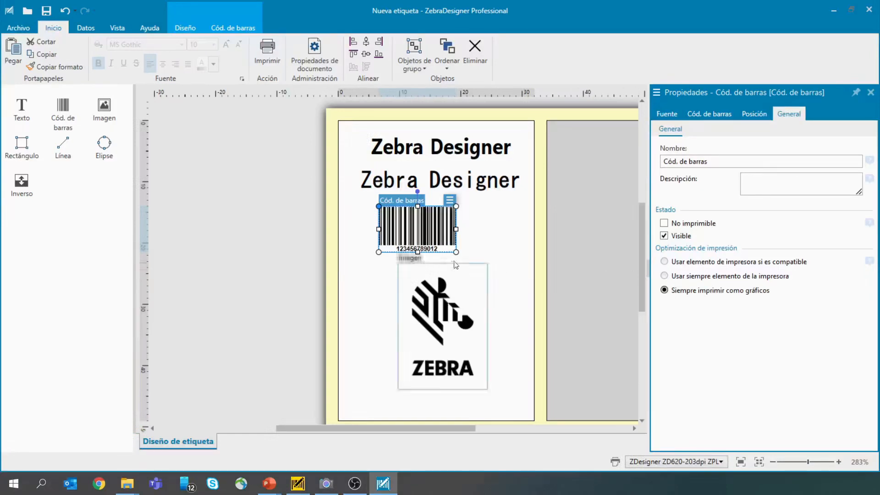
pyautogui.click(665, 262)
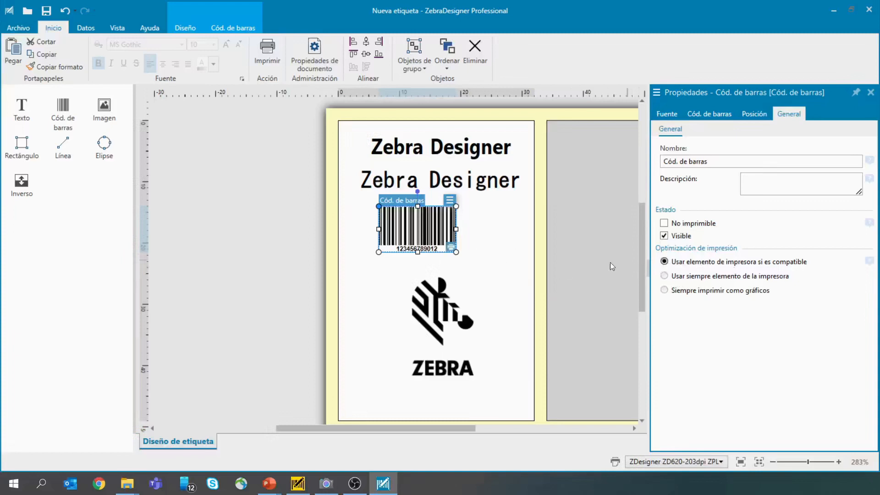
# Step: Reposition the barcode slightly further right, between the lower text and the Zebra logo
pyautogui.moveTo(409, 235)
pyautogui.mouseDown()
pyautogui.moveTo(420, 244)
pyautogui.moveTo(422, 228)
pyautogui.mouseUp()
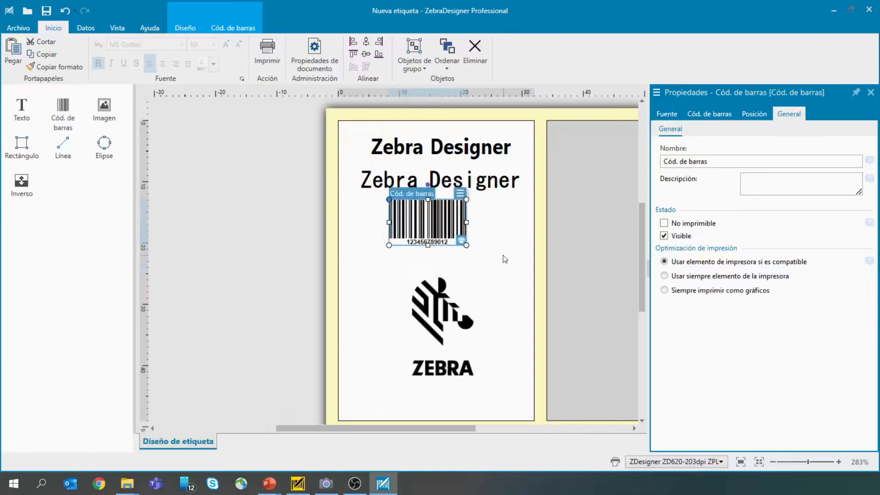
pyautogui.click(504, 256)
pyautogui.click(447, 227)
pyautogui.moveTo(439, 224); pyautogui.dragTo(439, 233)
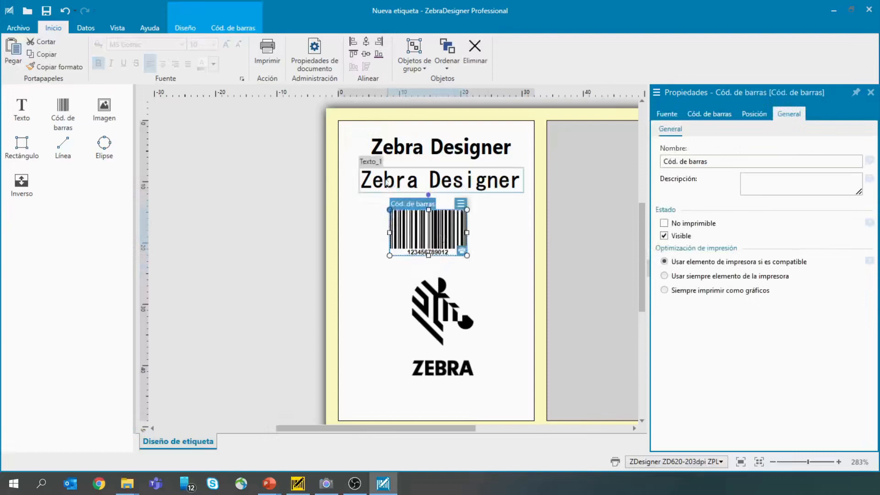
# Step: Compare the ZEBRA 0 title with its MS Gothic copy by selecting them, and clear the selection
pyautogui.click(430, 152)
pyautogui.click(470, 184)
pyautogui.click(517, 226)
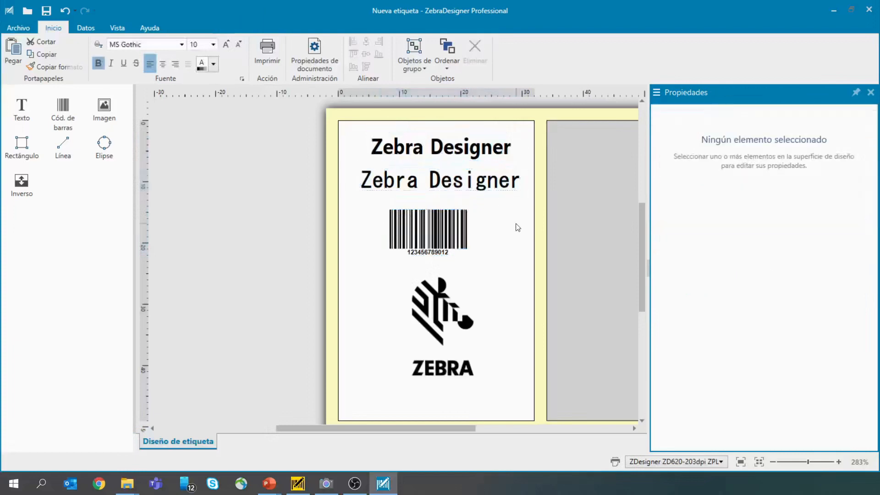
pyautogui.click(466, 146)
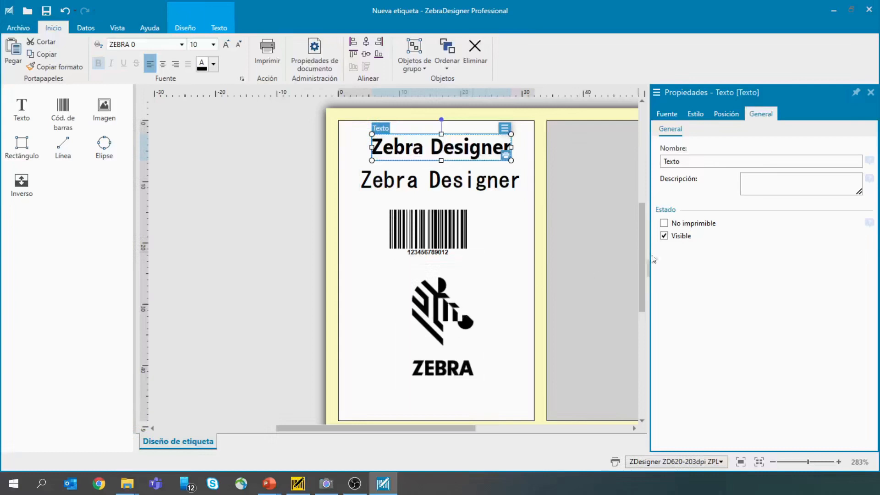
pyautogui.click(514, 253)
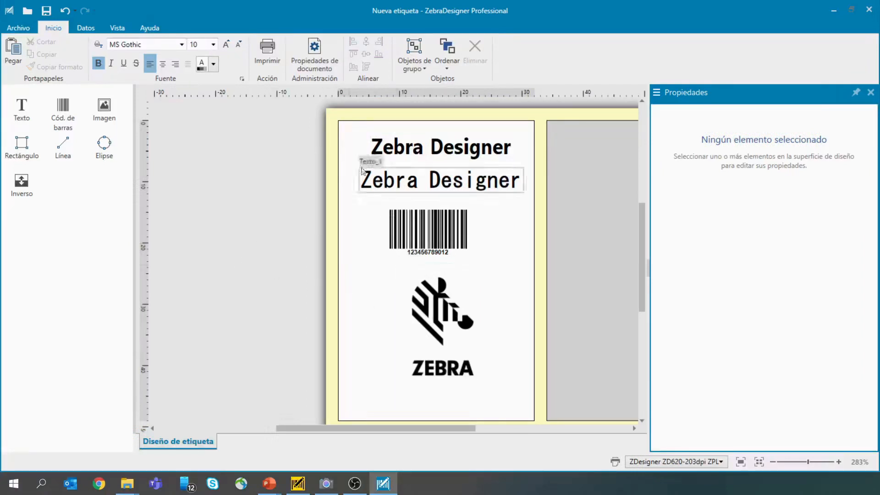
# Step: Delete the Zebra logo image from the label
pyautogui.click(431, 321)
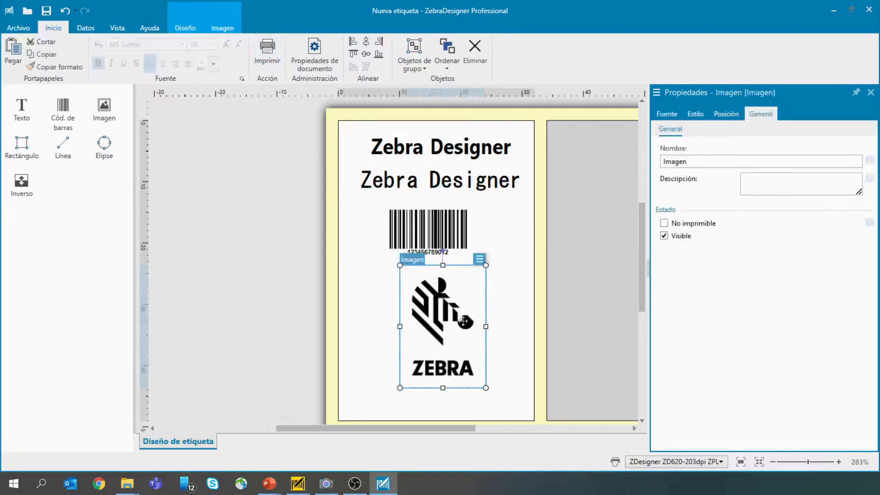
pyautogui.press('Delete')
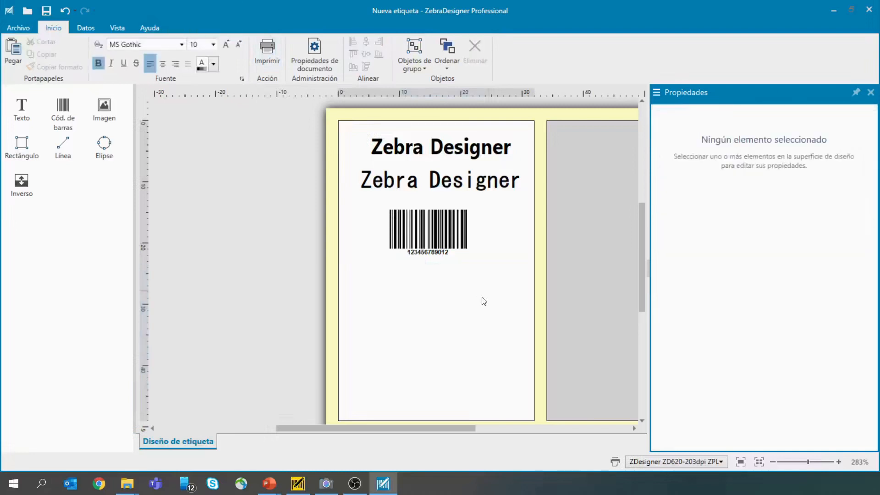
# Step: Change the content of the MS Gothic text below the title to Truetype, and clear the selection
pyautogui.click(426, 236)
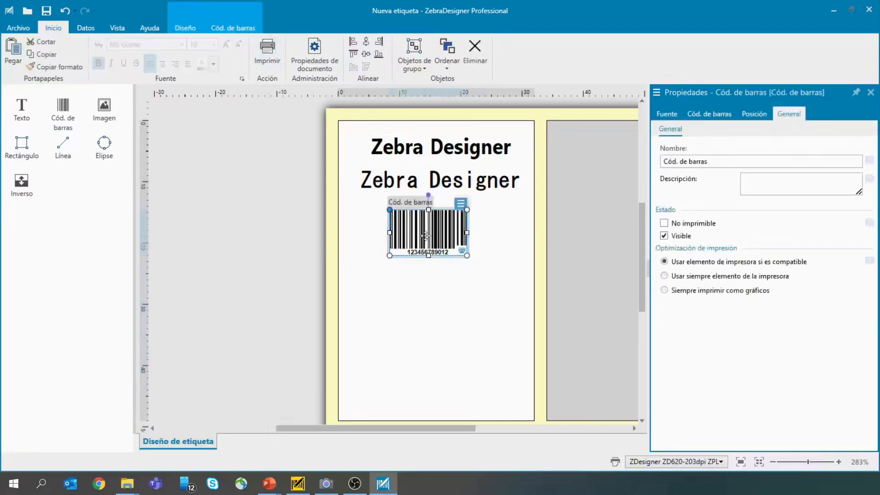
pyautogui.click(435, 180)
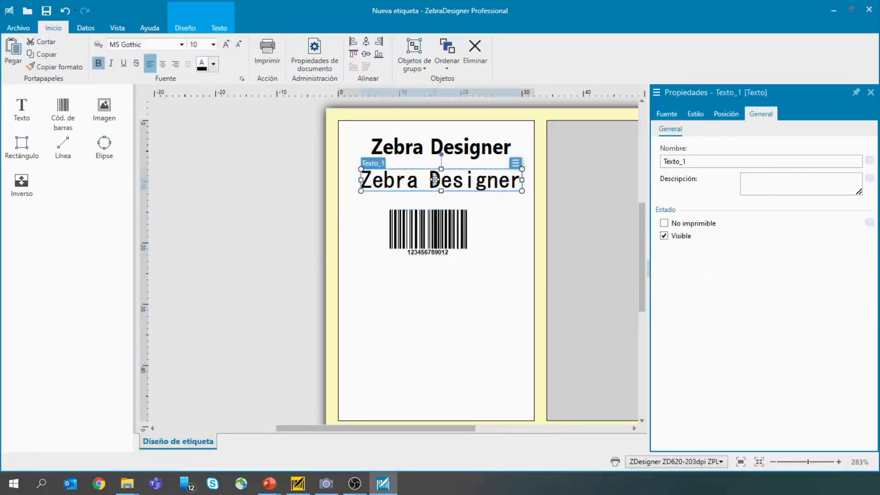
pyautogui.click(667, 113)
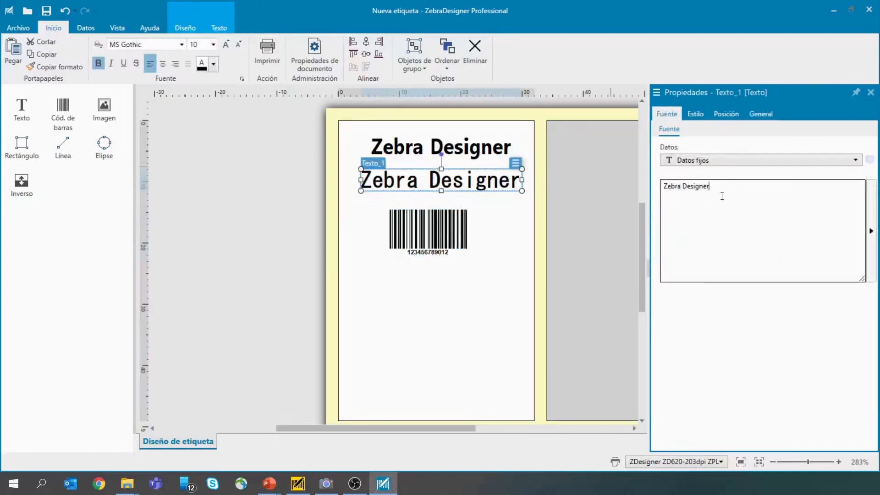
pyautogui.hotkey('ctrl', 'a')
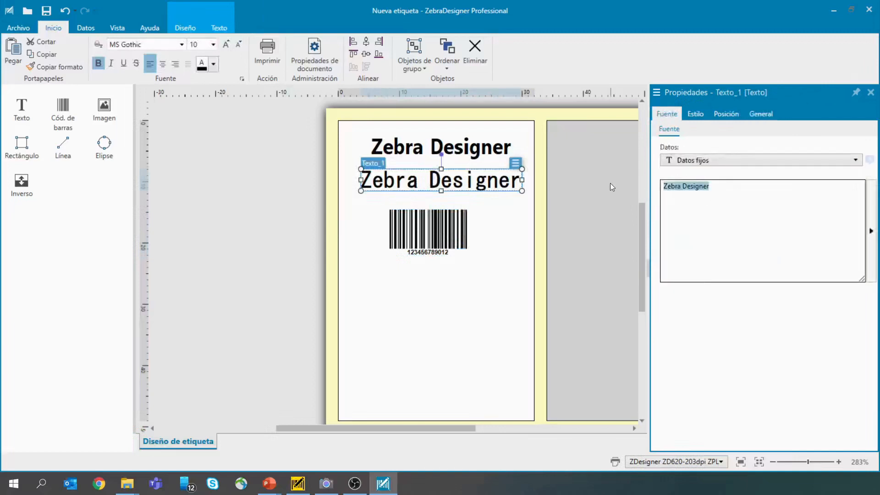
pyautogui.write('RT')
pyautogui.press('BackSpace')
pyautogui.press('BackSpace')
pyautogui.write('Truetype')
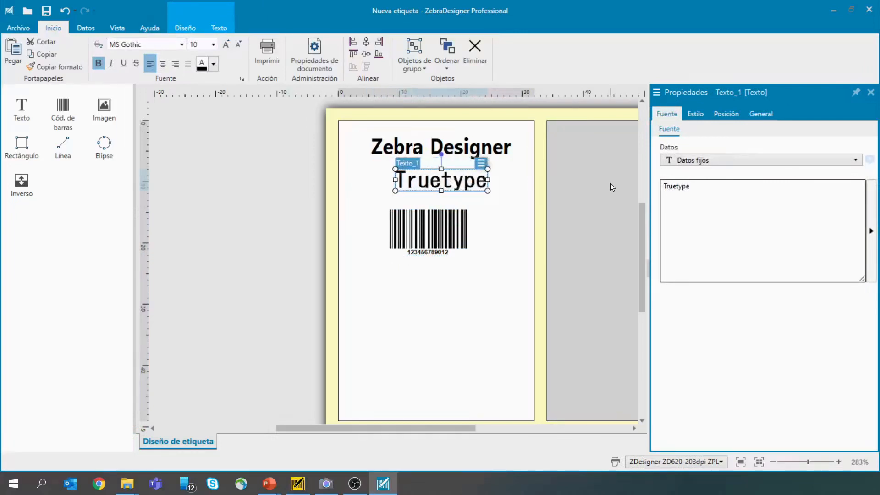
pyautogui.click(436, 338)
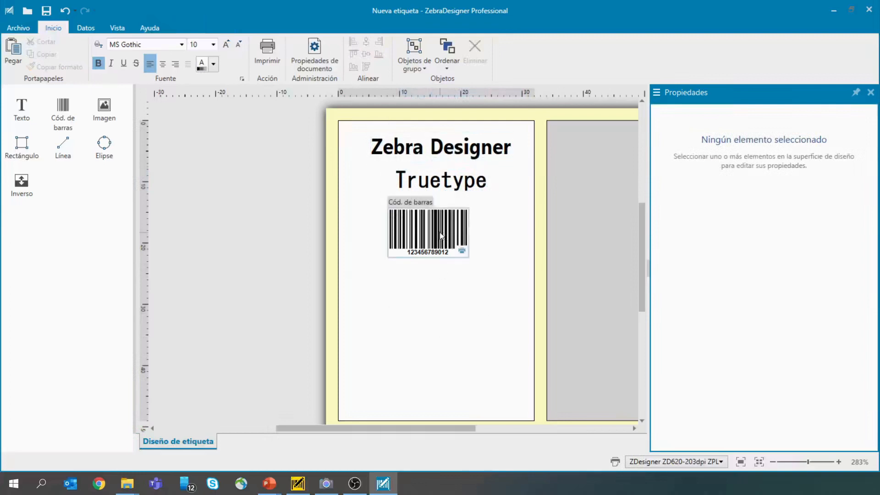
# Step: Open the label's print settings and enable printing to a file
pyautogui.click(276, 54)
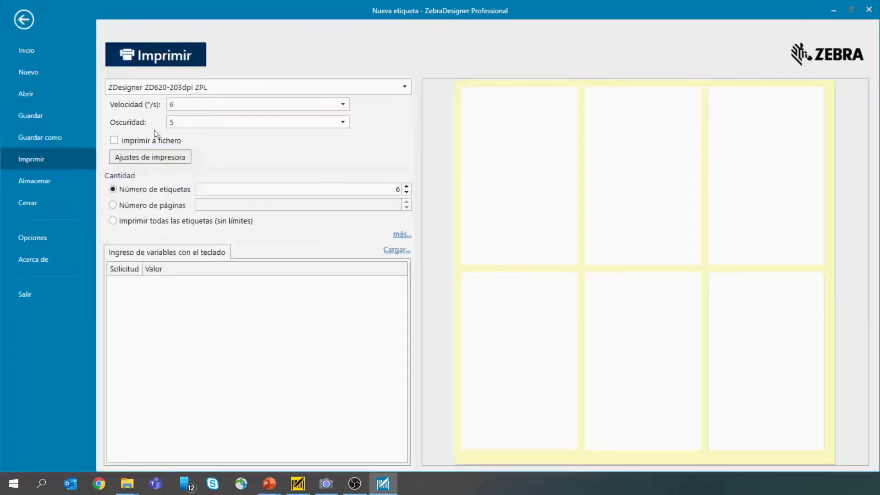
pyautogui.click(113, 142)
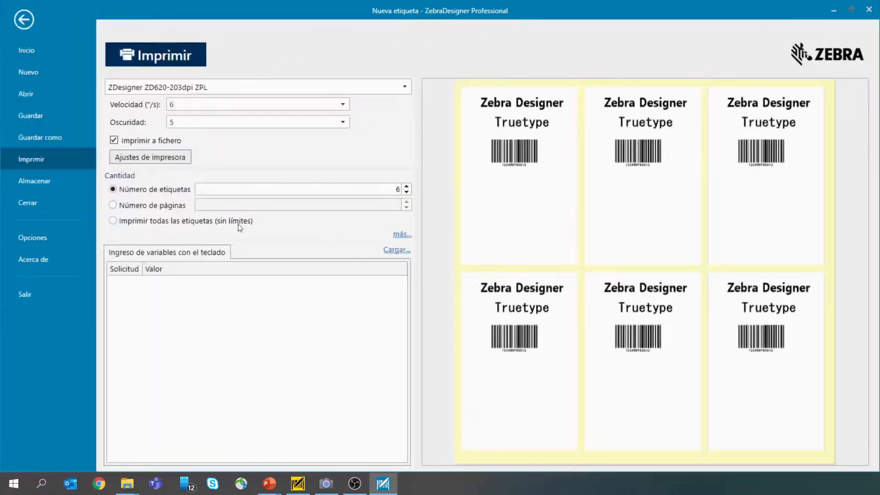
pyautogui.moveTo(503, 247)
# Step: Try printing fewer labels to see the effect in the preview, and restore the quantity to 6
pyautogui.click(407, 193)
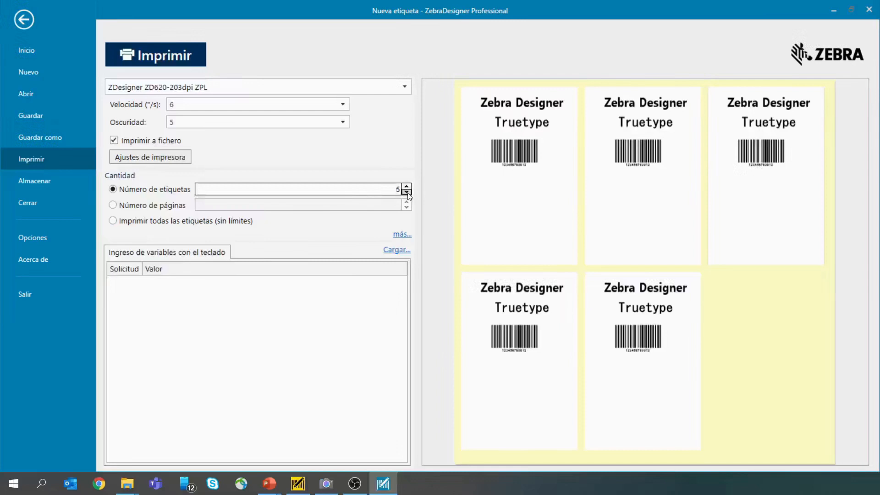
pyautogui.click(407, 192)
pyautogui.click(406, 186)
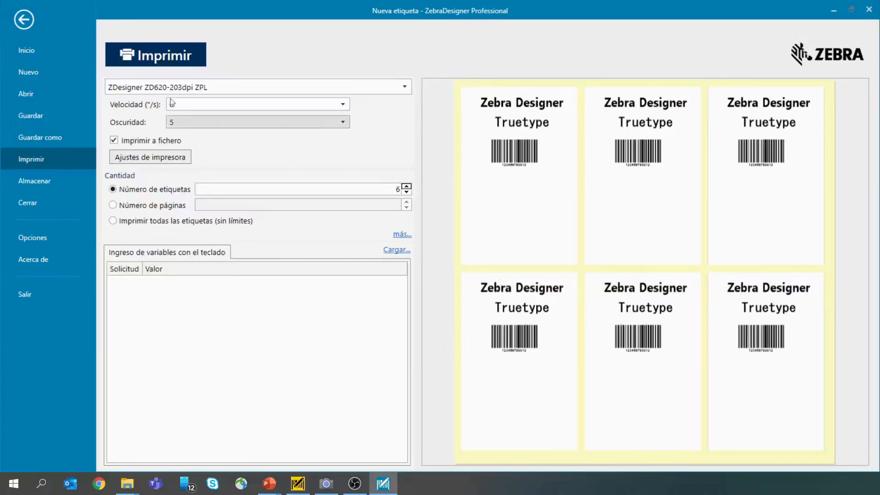
# Step: Print the six labels to a PRN file named truetype in the 2021-03-24 Zebra Designer 3 folder
pyautogui.click(147, 64)
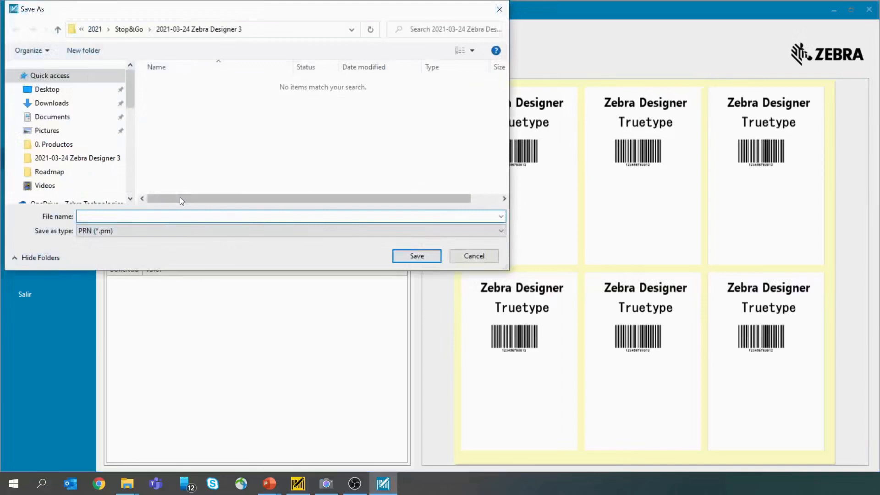
pyautogui.write('t')
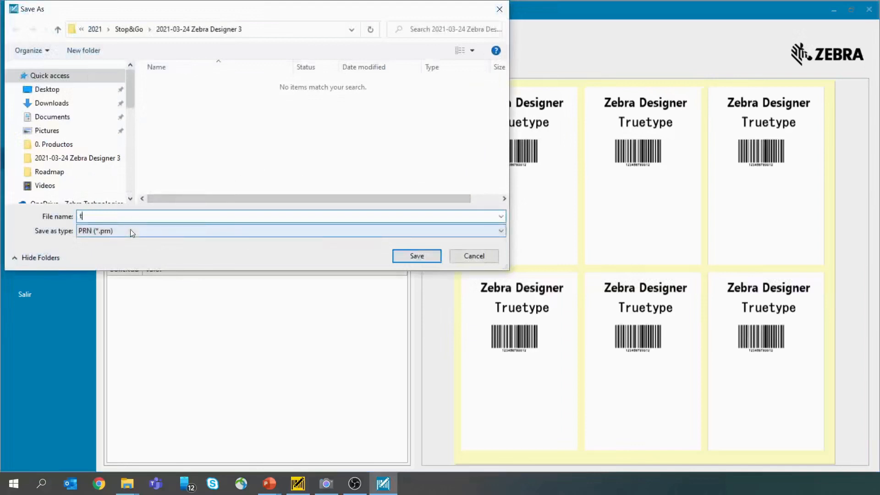
pyautogui.write('ruetype')
pyautogui.press('Return')
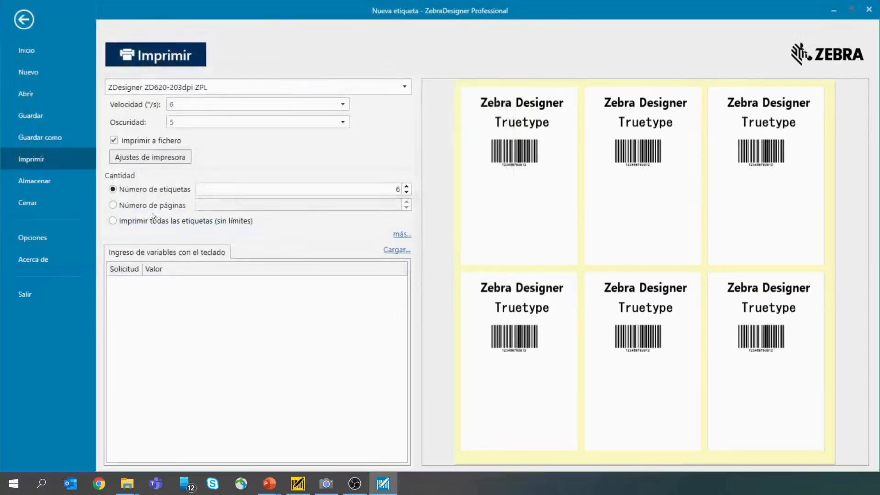
# Step: Switch to the 2021-03-24 Zebra Designer 3 folder in File Explorer and open truetype.prn in Notepad++
pyautogui.moveTo(127, 483)
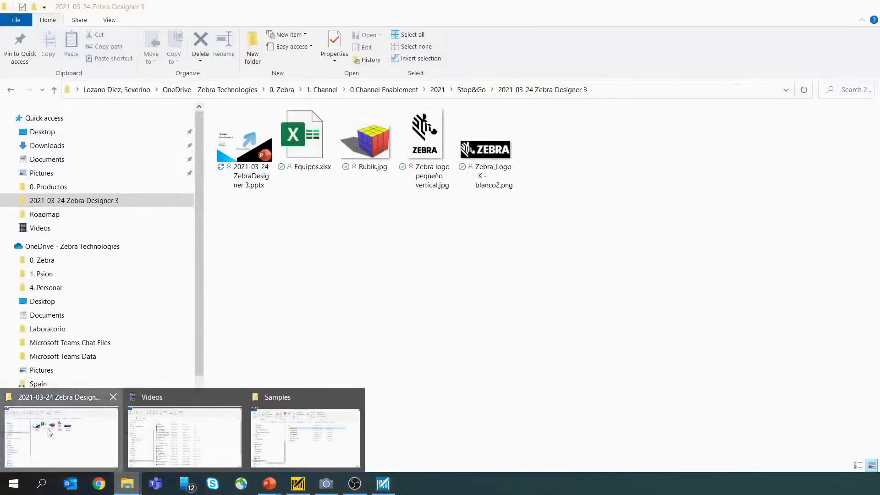
pyautogui.click(48, 433)
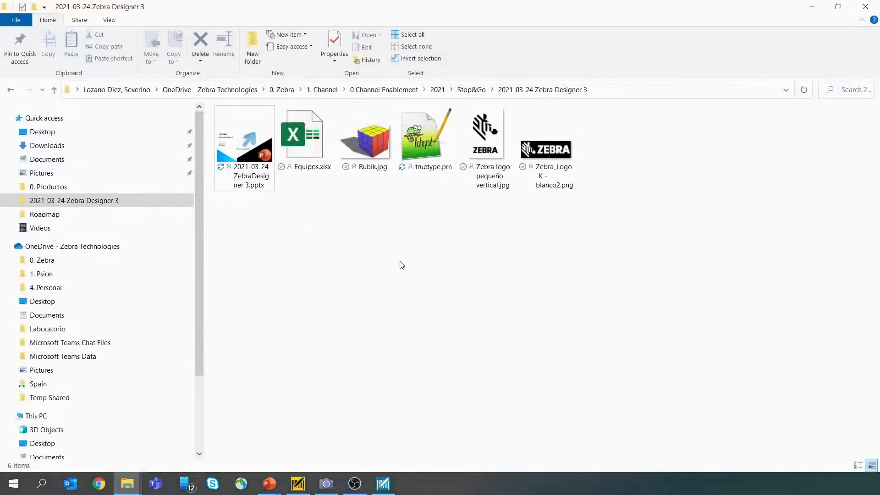
pyautogui.doubleClick(428, 164)
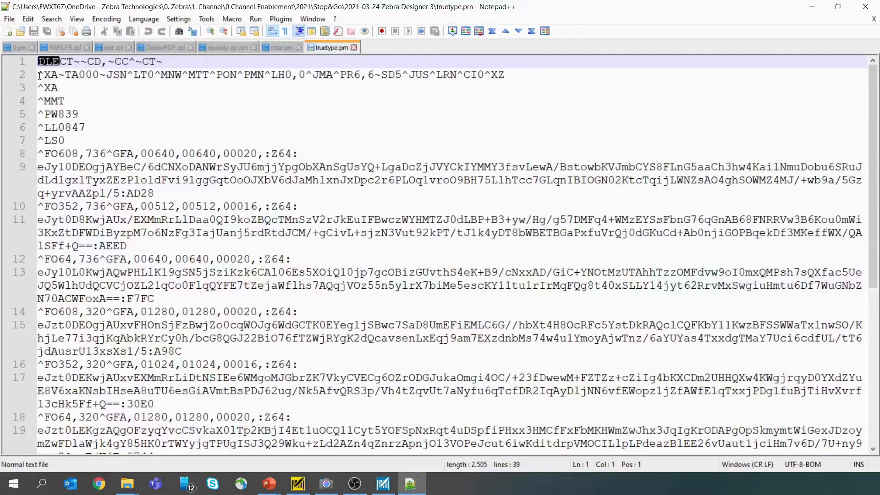
# Step: Delete the first two lines of printer configuration commands so the file starts with the label's own ^XA command
pyautogui.moveTo(520, 74); pyautogui.dragTo(26, 41)
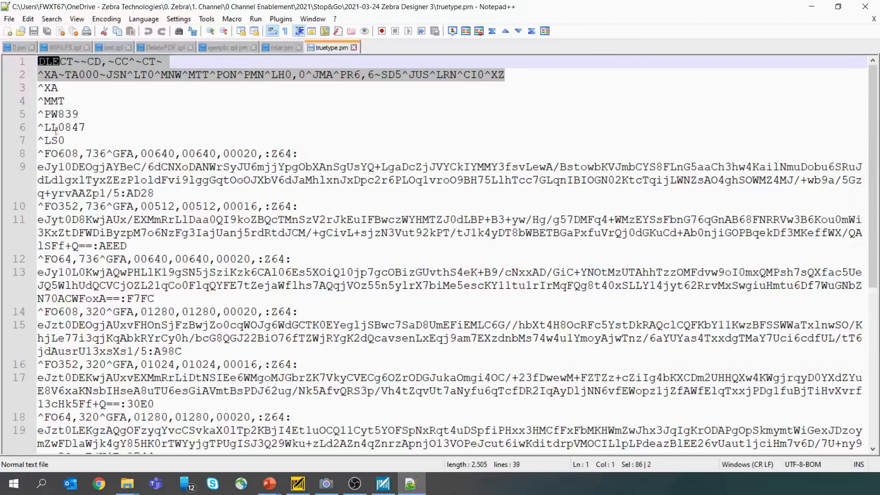
pyautogui.click(39, 87)
pyautogui.moveTo(39, 86); pyautogui.dragTo(188, 221)
pyautogui.click(125, 105)
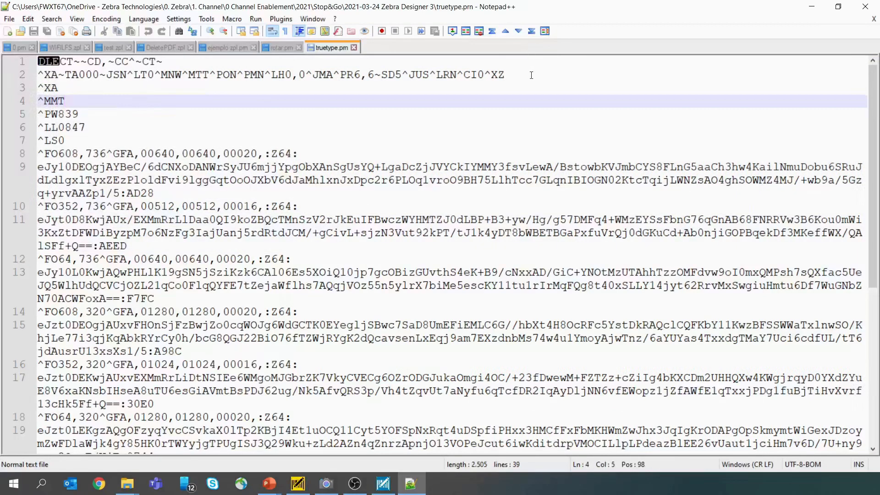
pyautogui.moveTo(532, 76); pyautogui.dragTo(37, 61)
pyautogui.press('Delete')
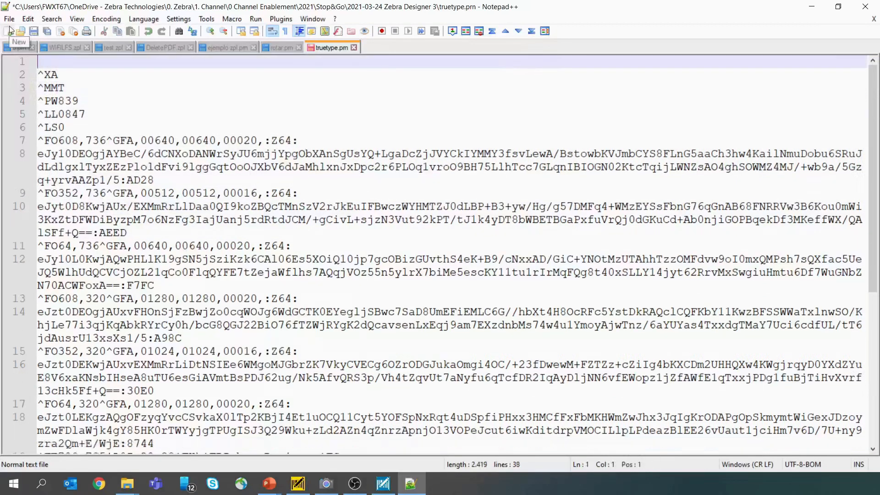
pyautogui.press('Delete')
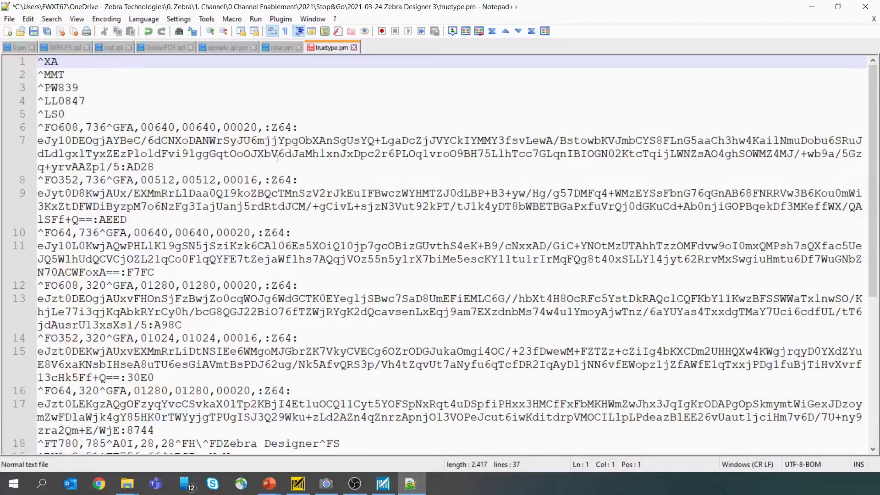
# Step: Examine the ^GFA graphic blocks that encode the TrueType text, comparing them with the printer-font text and barcode commands below
pyautogui.click(174, 140)
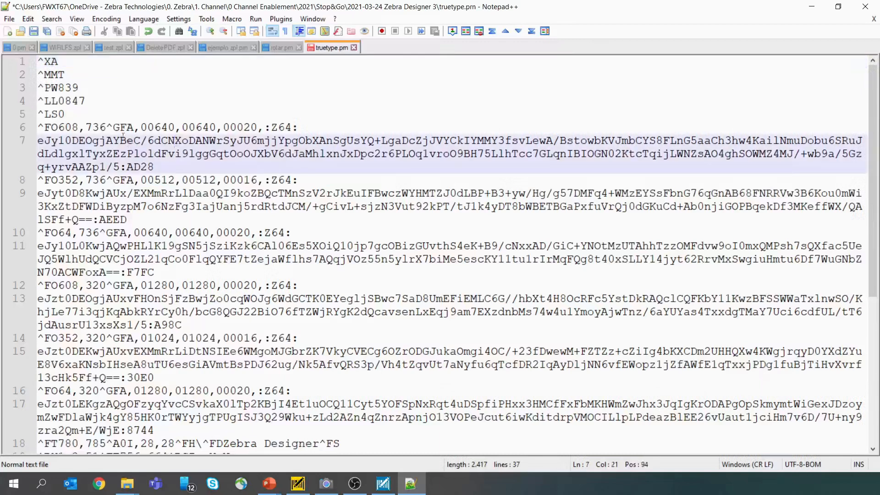
pyautogui.click(201, 102)
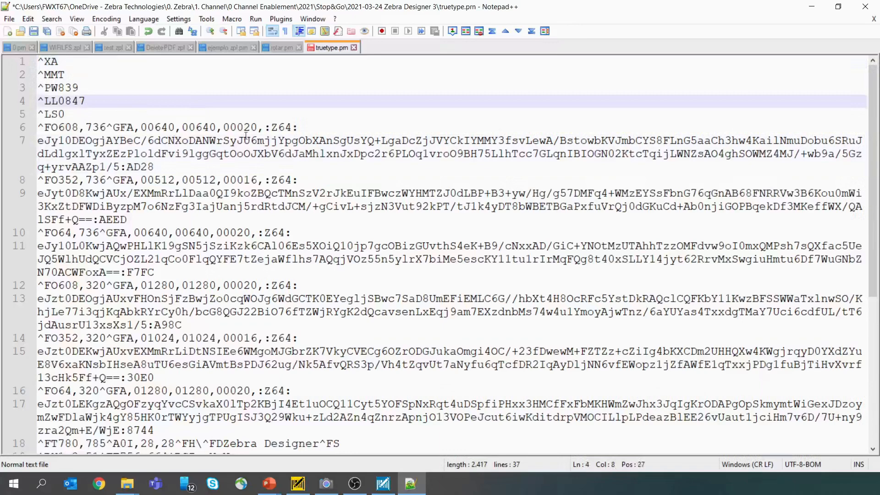
pyautogui.scroll(-4, 263, 268)
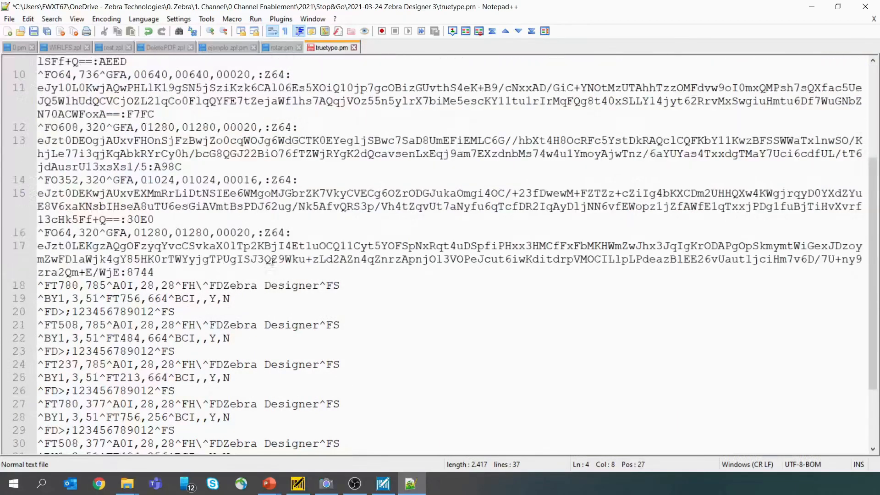
pyautogui.moveTo(155, 272); pyautogui.dragTo(37, 260)
pyautogui.scroll(4, 288, 214)
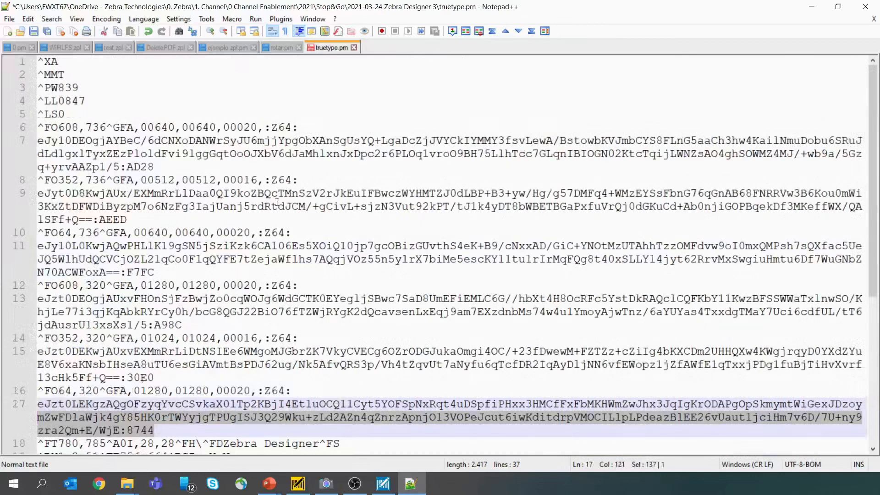
pyautogui.click(292, 389)
pyautogui.scroll(-4, 275, 349)
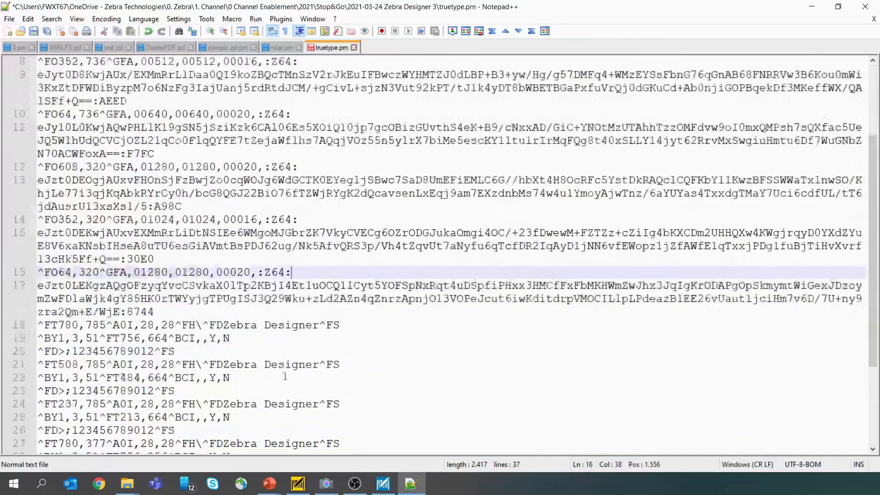
pyautogui.scroll(4, 257, 321)
pyautogui.scroll(-4, 384, 221)
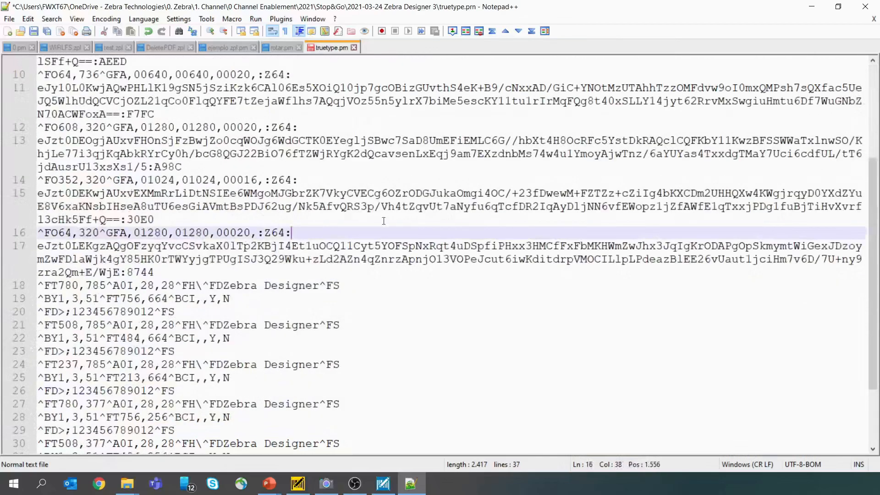
pyautogui.scroll(1, 334, 231)
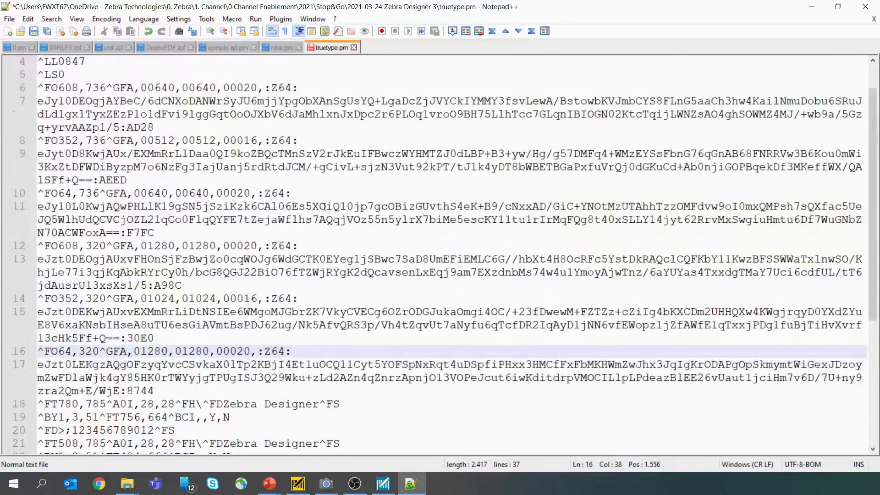
pyautogui.scroll(-1, 291, 276)
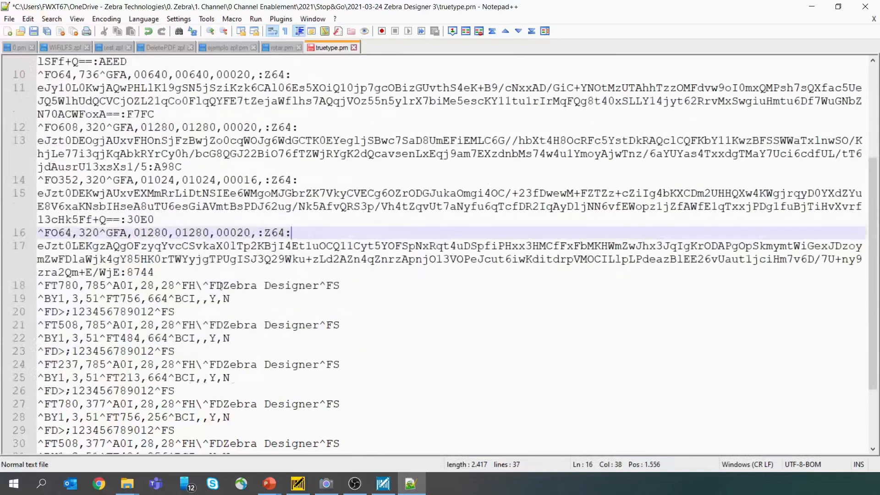
# Step: Change the first Zebra Designer printer-font text in the code to Zebra Designer 3, and highlight the edited text to check it
pyautogui.moveTo(223, 286); pyautogui.dragTo(316, 294)
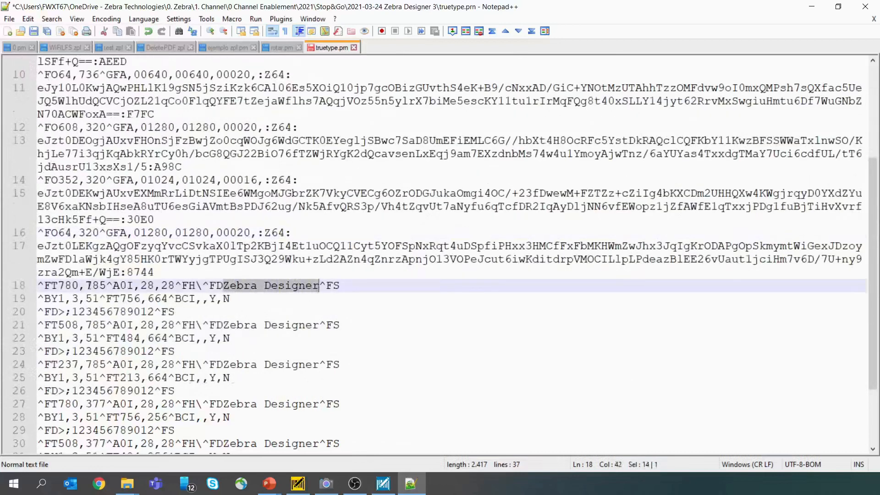
pyautogui.moveTo(41, 285); pyautogui.dragTo(360, 282)
pyautogui.click(209, 286)
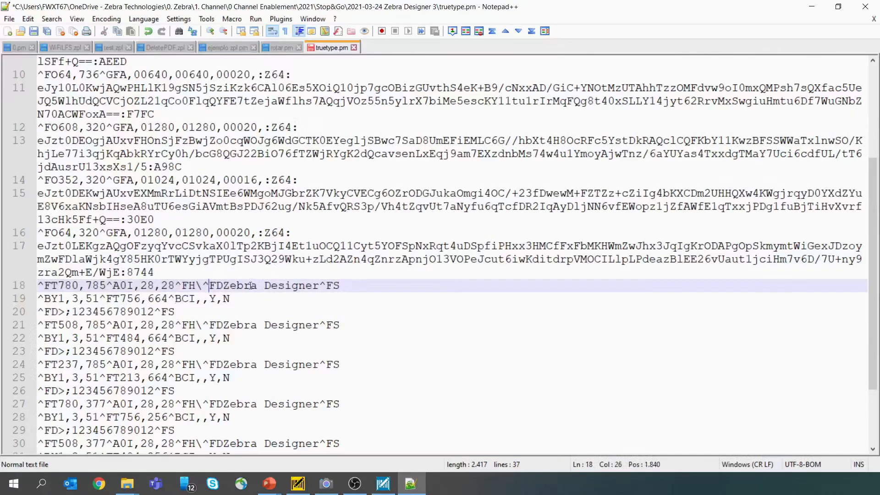
pyautogui.scroll(5, 280, 321)
pyautogui.scroll(-4, 321, 354)
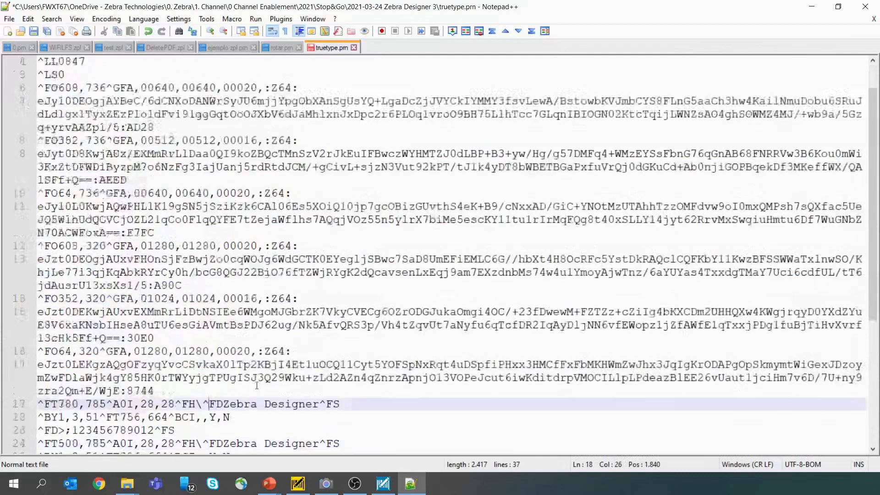
pyautogui.click(236, 326)
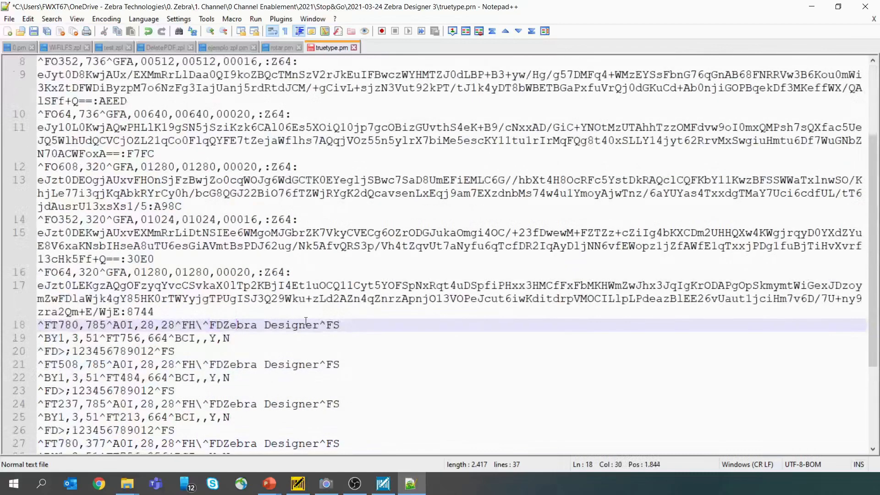
pyautogui.click(319, 326)
pyautogui.write('3')
pyautogui.click(289, 302)
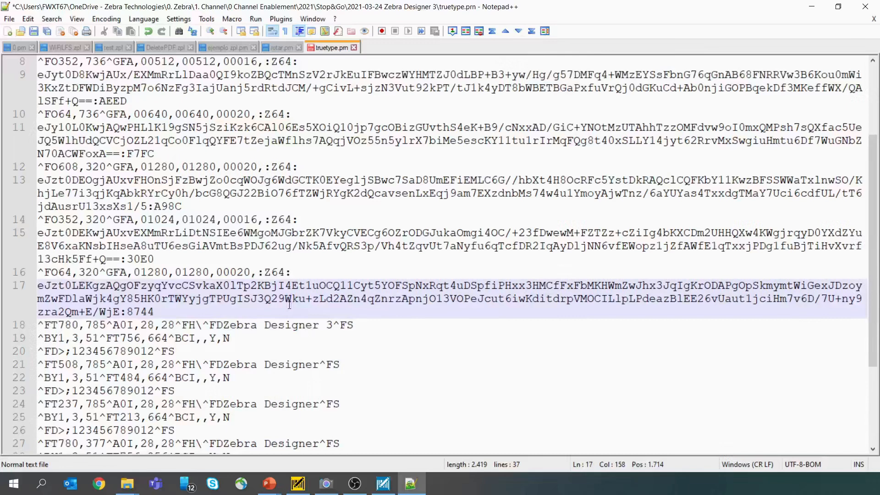
pyautogui.moveTo(223, 325); pyautogui.dragTo(329, 326)
pyautogui.click(293, 259)
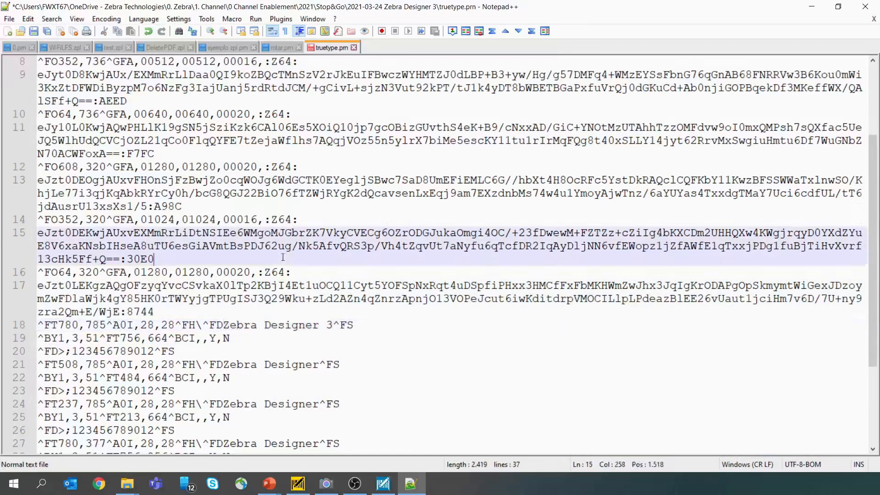
pyautogui.click(223, 128)
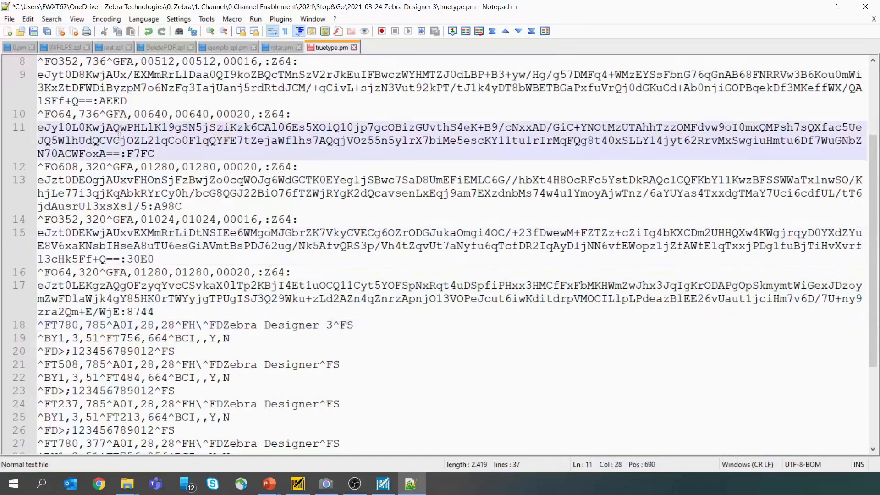
# Step: Highlight the encoded graphic data on line 11 of truetype.prn, and go back to the label design in ZebraDesigner Professional
pyautogui.moveTo(85, 127); pyautogui.dragTo(222, 146)
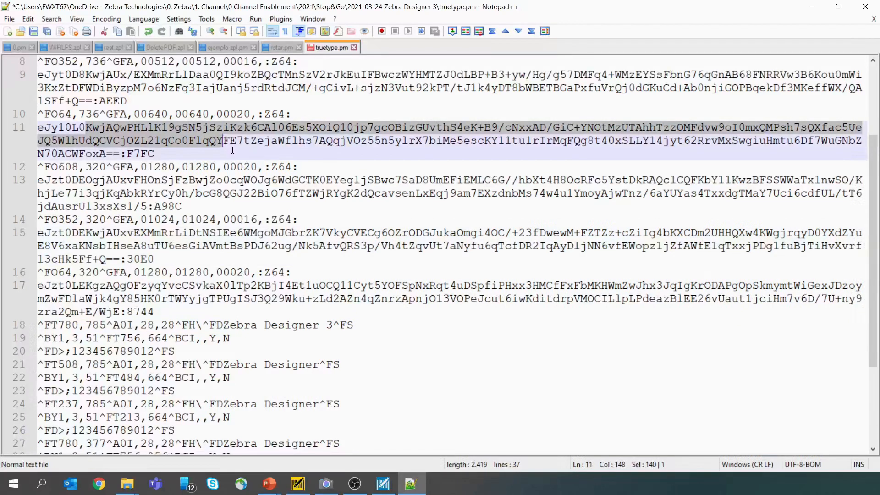
pyautogui.moveTo(229, 141); pyautogui.dragTo(234, 150)
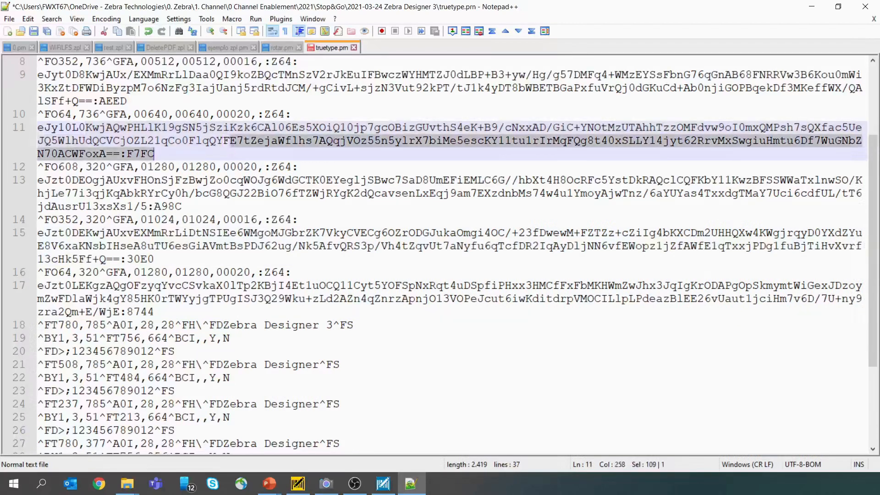
pyautogui.click(812, 10)
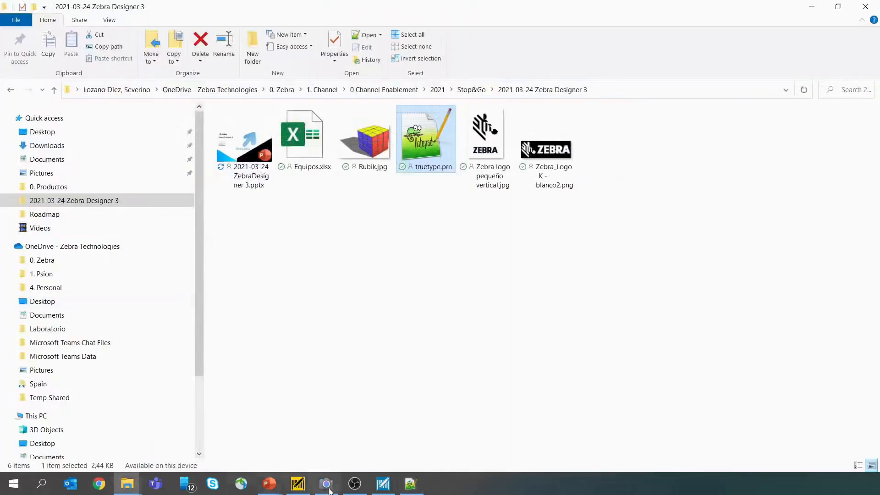
pyautogui.click(383, 484)
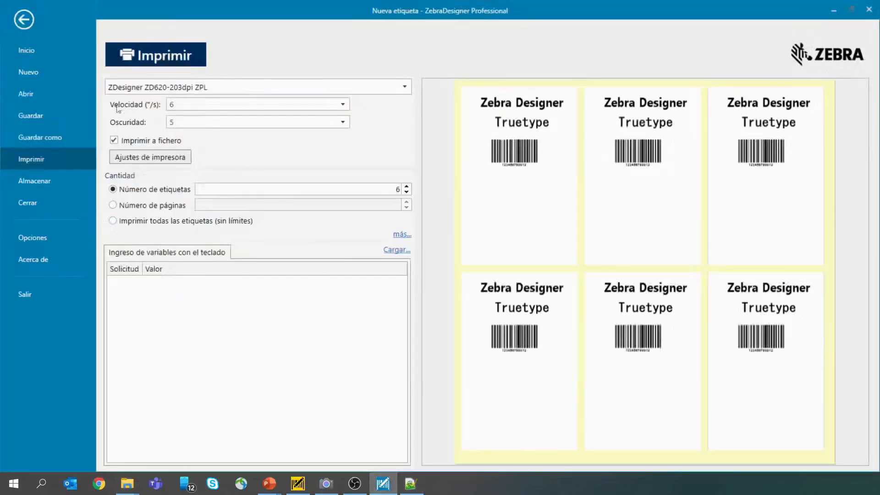
pyautogui.click(24, 20)
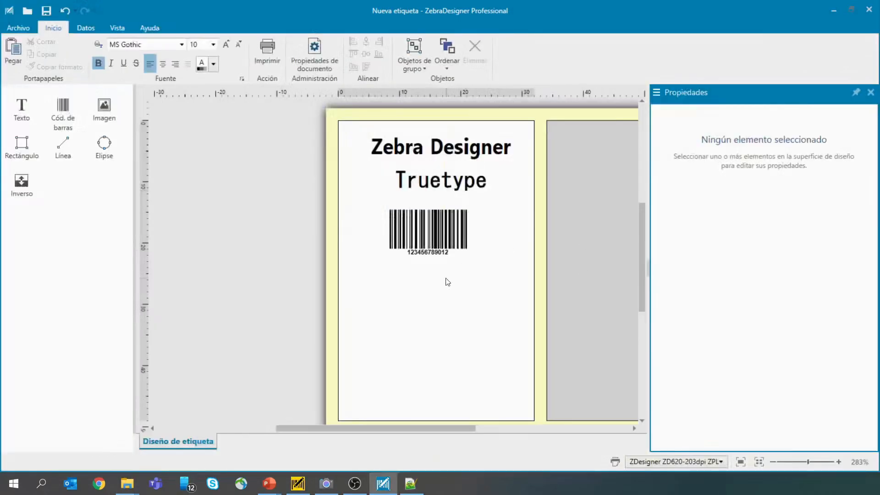
# Step: Insert the image Zebra logo pequeño vertical.jpg below the barcode, and delete the Truetype text
pyautogui.click(95, 115)
pyautogui.click(400, 296)
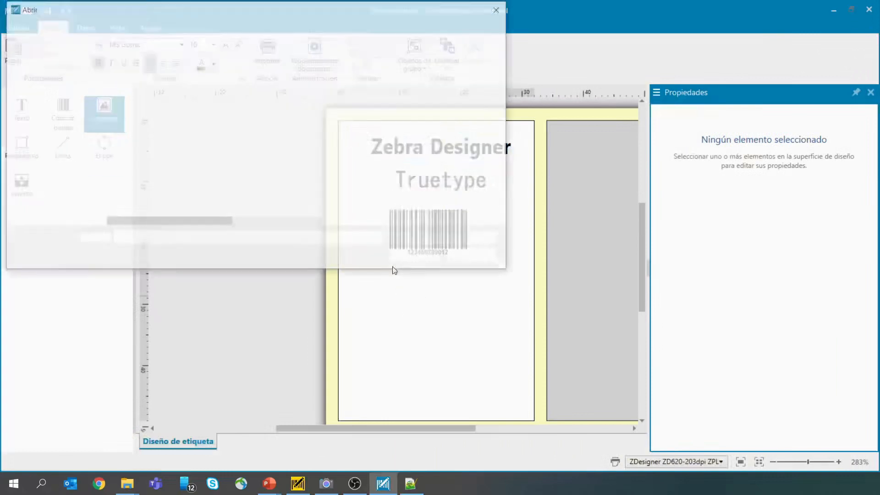
pyautogui.click(210, 106)
pyautogui.click(431, 255)
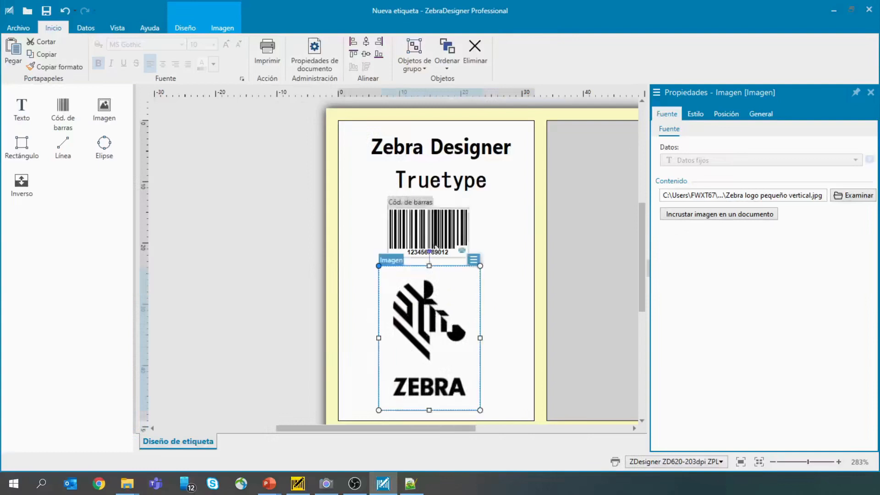
pyautogui.click(439, 175)
pyautogui.press('Delete')
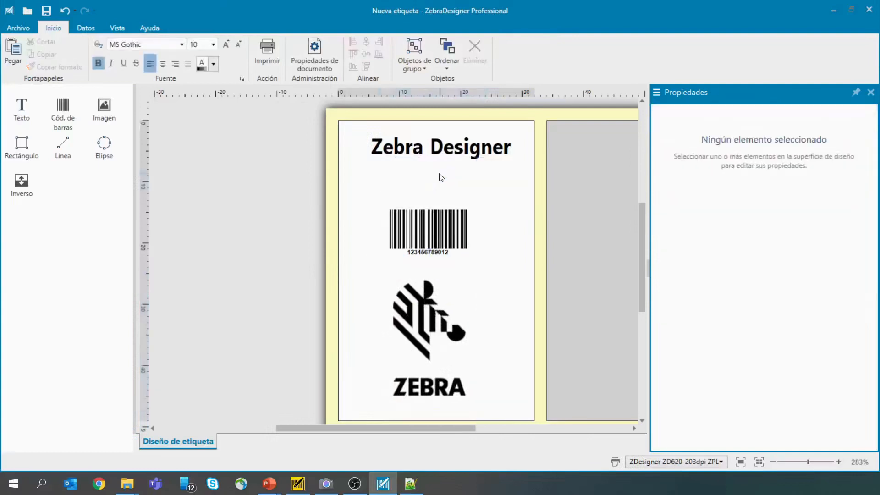
pyautogui.click(62, 147)
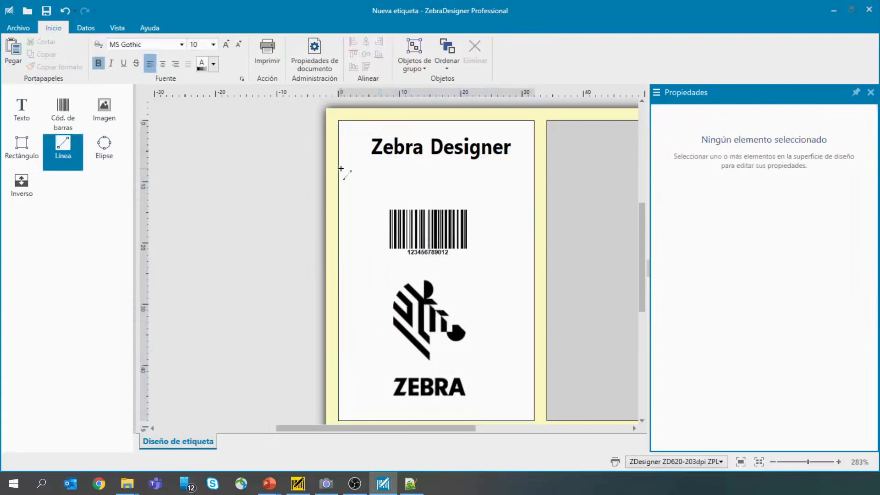
pyautogui.moveTo(342, 168); pyautogui.dragTo(520, 170)
pyautogui.moveTo(528, 174); pyautogui.dragTo(530, 168)
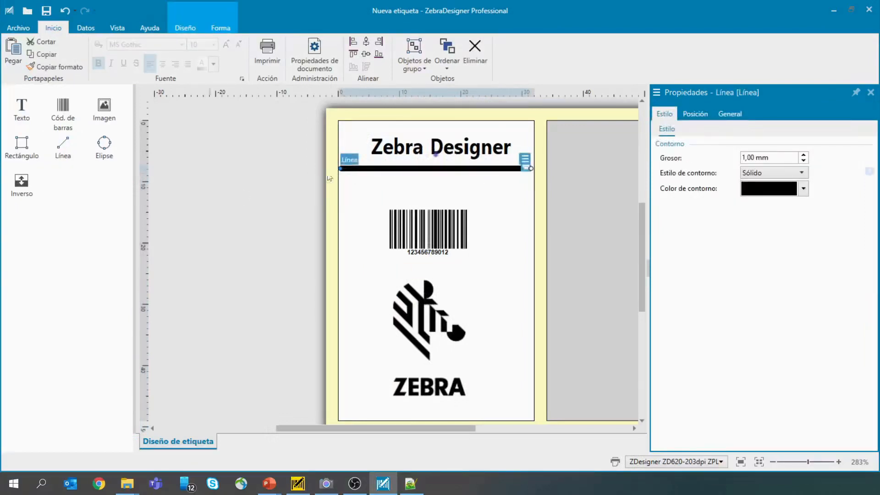
pyautogui.press('Escape')
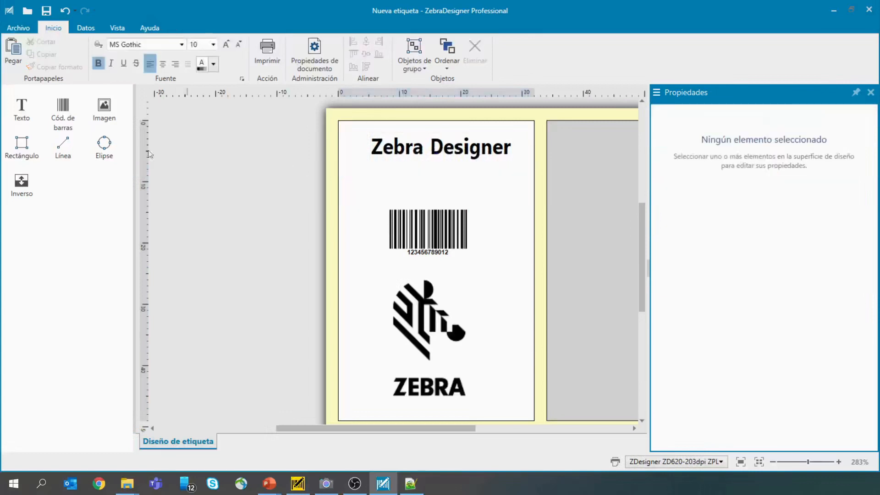
# Step: Draw a rectangle around the barcode and logo, spanning the label's width from below the Zebra Designer text to the lower edge
pyautogui.click(20, 157)
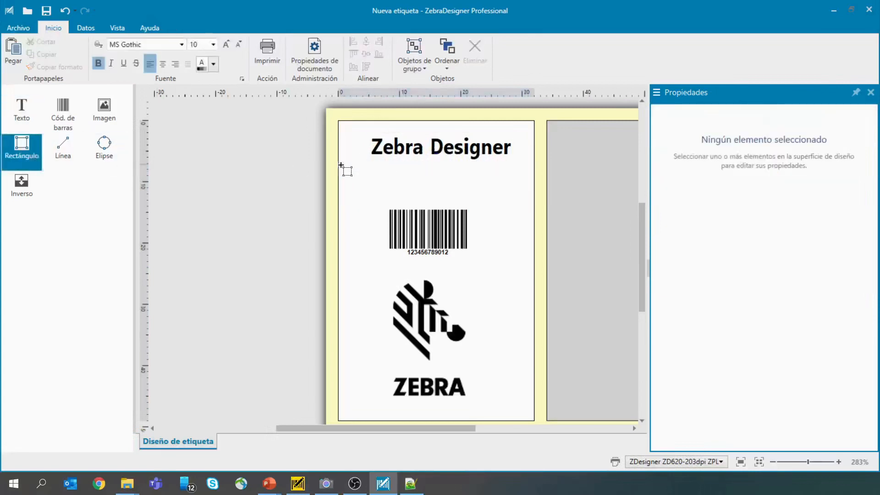
pyautogui.moveTo(341, 165)
pyautogui.mouseDown()
pyautogui.moveTo(464, 285)
pyautogui.moveTo(535, 382)
pyautogui.moveTo(534, 421)
pyautogui.mouseUp()
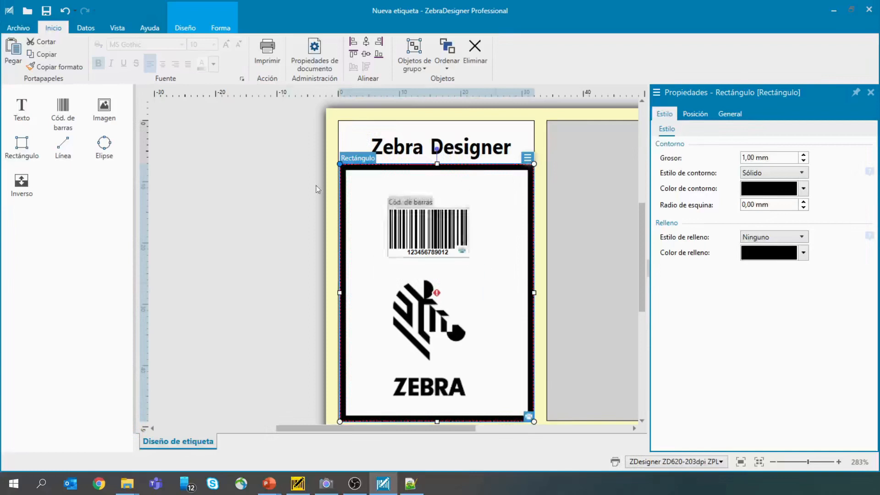
pyautogui.click(216, 177)
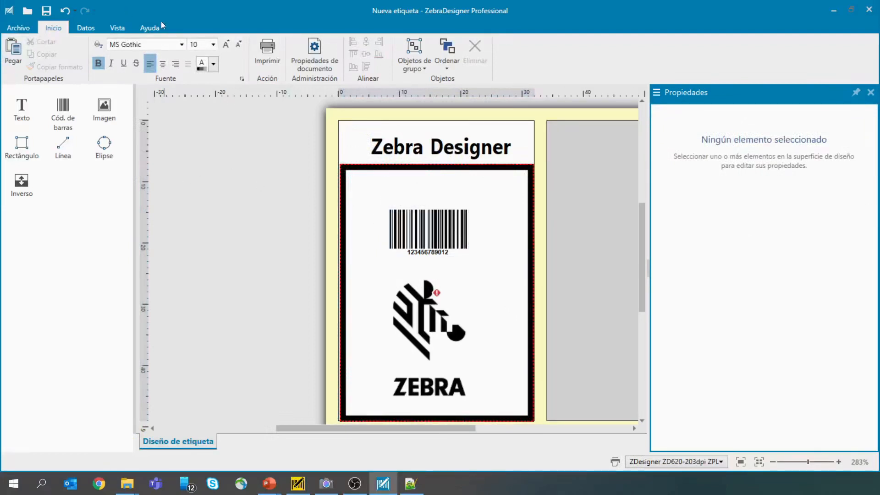
# Step: Bring up the label's print settings and arrange them beside the Camera view of the printers
pyautogui.click(274, 46)
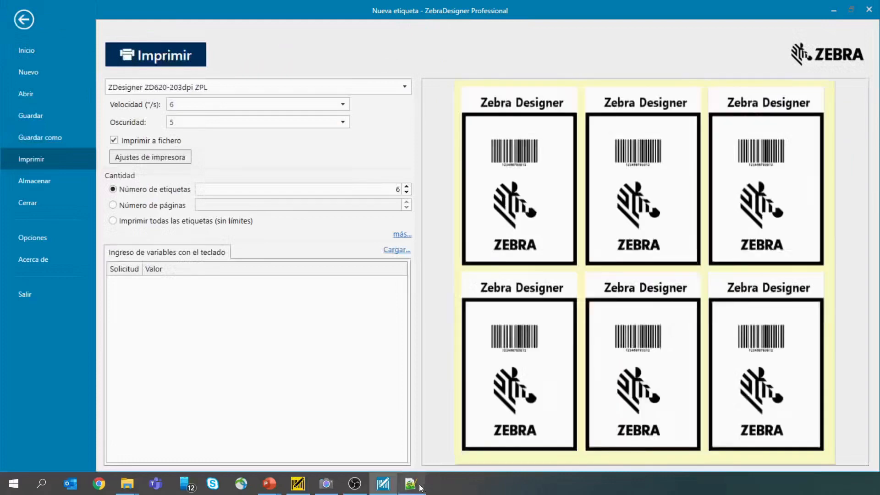
pyautogui.click(326, 484)
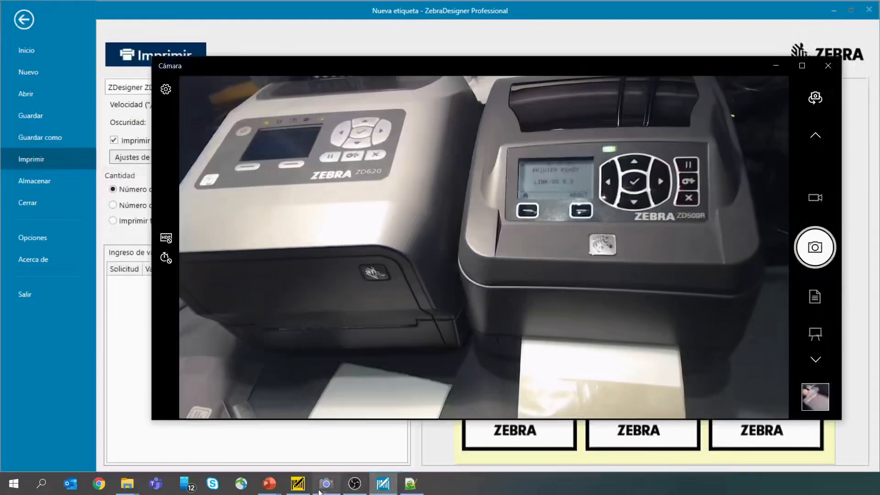
pyautogui.moveTo(488, 70); pyautogui.dragTo(559, 149)
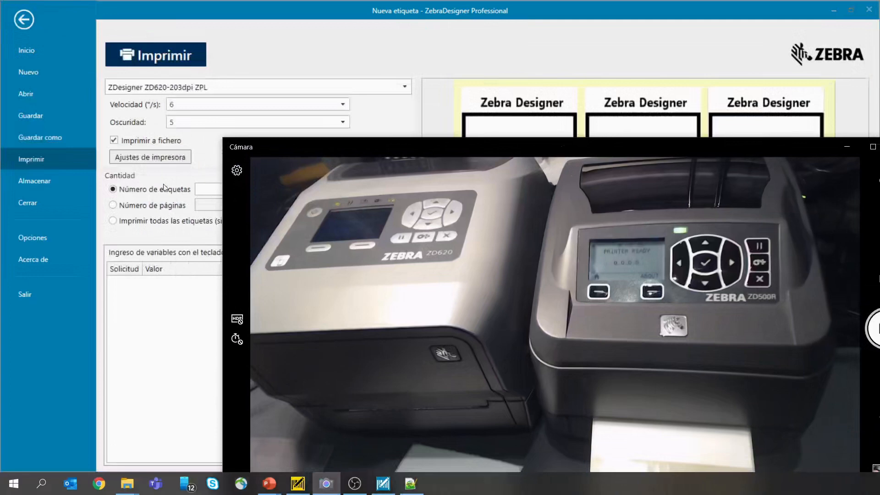
pyautogui.moveTo(480, 151); pyautogui.dragTo(490, 157)
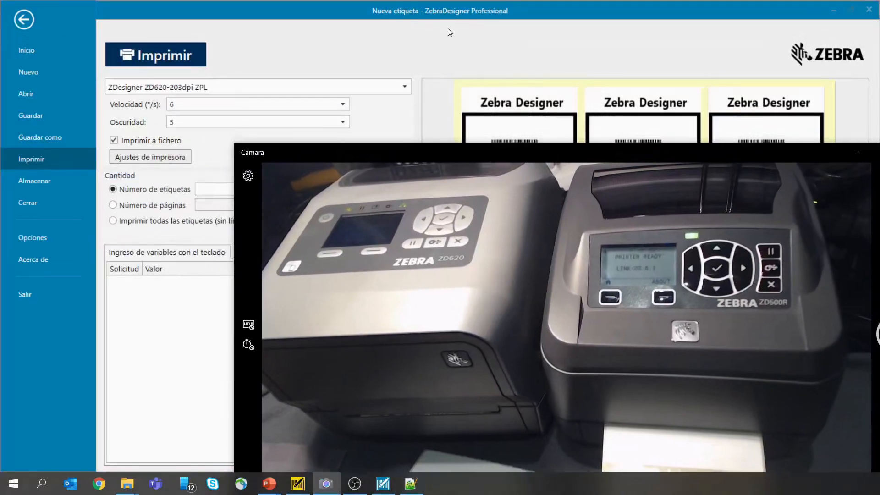
pyautogui.moveTo(456, 15); pyautogui.dragTo(803, 189)
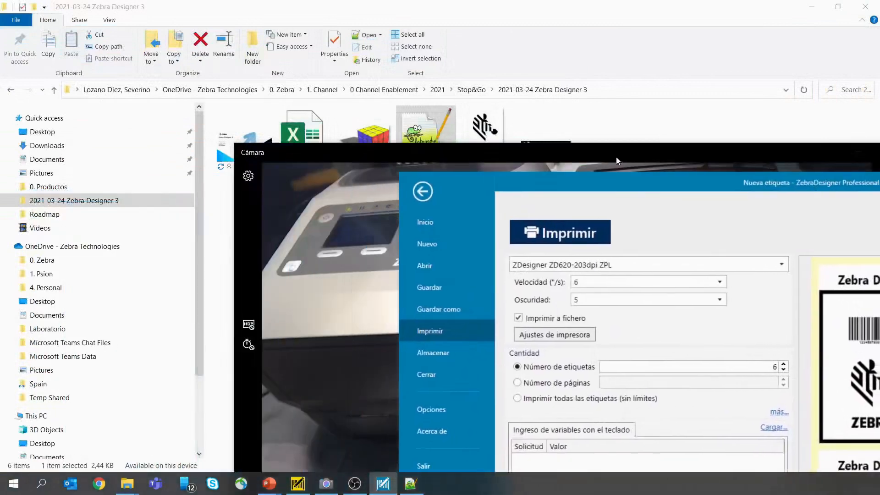
pyautogui.moveTo(616, 160); pyautogui.dragTo(294, 82)
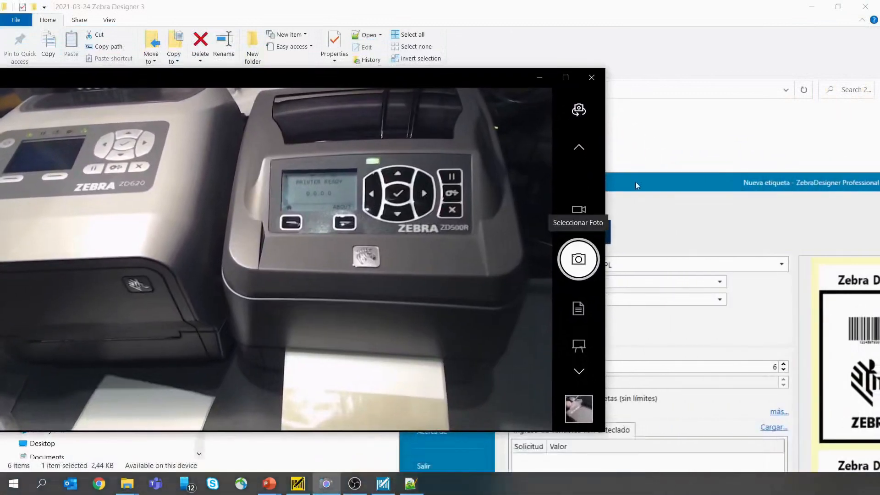
pyautogui.moveTo(635, 185); pyautogui.dragTo(754, 120)
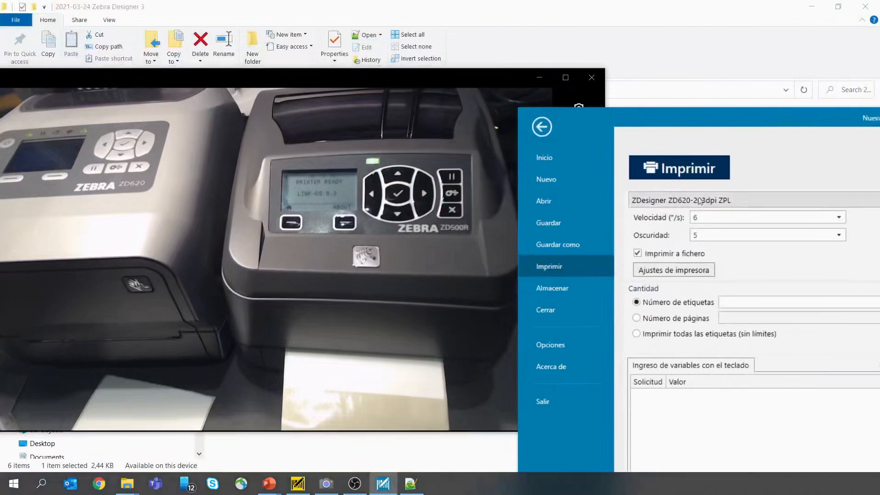
# Step: Turn off printing to file and print the 6 labels on the ZDesigner ZD620-203dpi ZPL printer
pyautogui.click(659, 167)
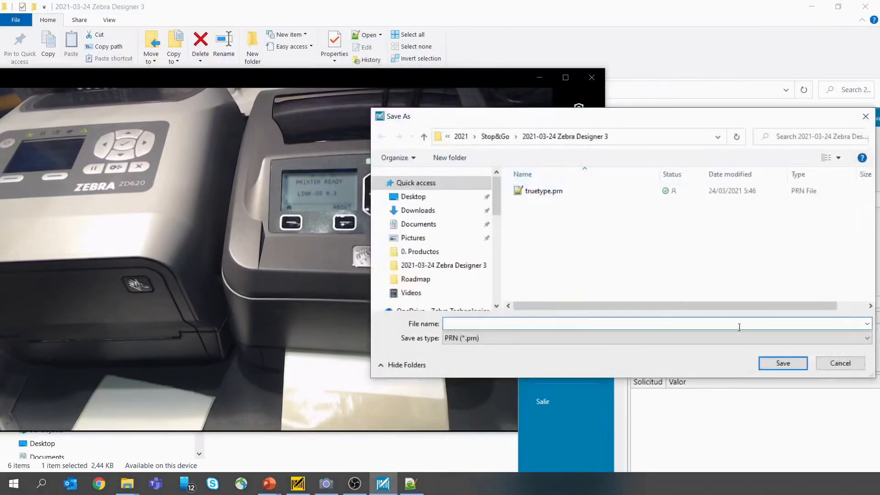
pyautogui.click(840, 363)
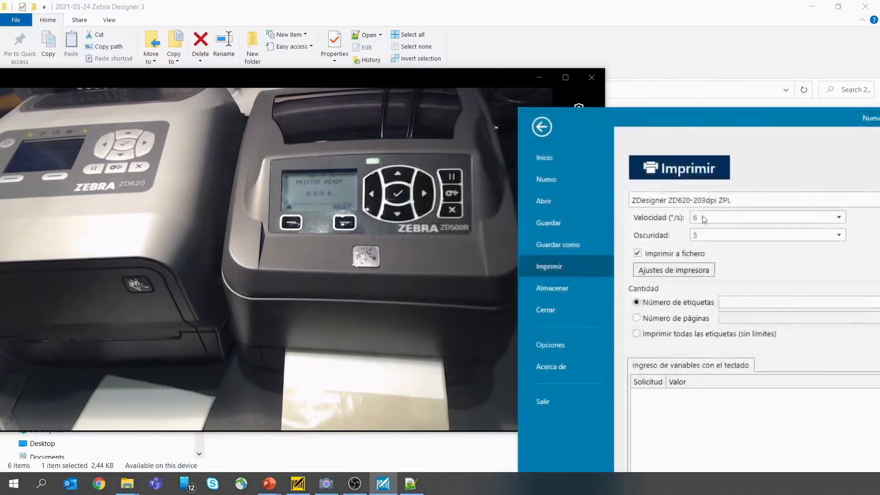
pyautogui.click(638, 254)
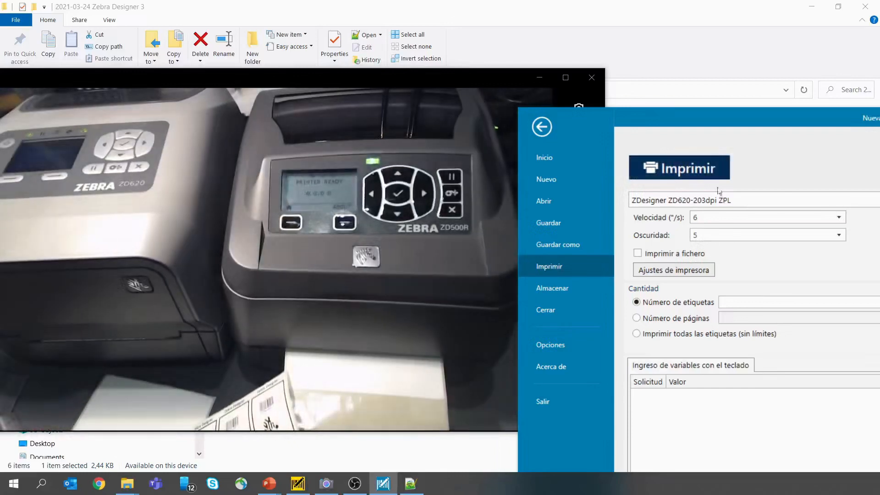
# Step: Return to the label design, and open Equipos.xlsx in Excel from the 2021-03-24 Zebra Designer 3 folder
pyautogui.moveTo(703, 119); pyautogui.dragTo(220, 37)
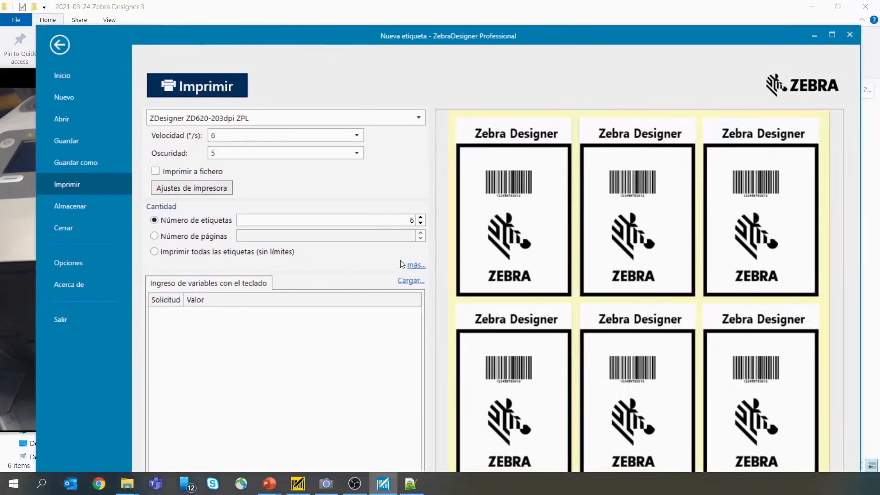
pyautogui.click(59, 45)
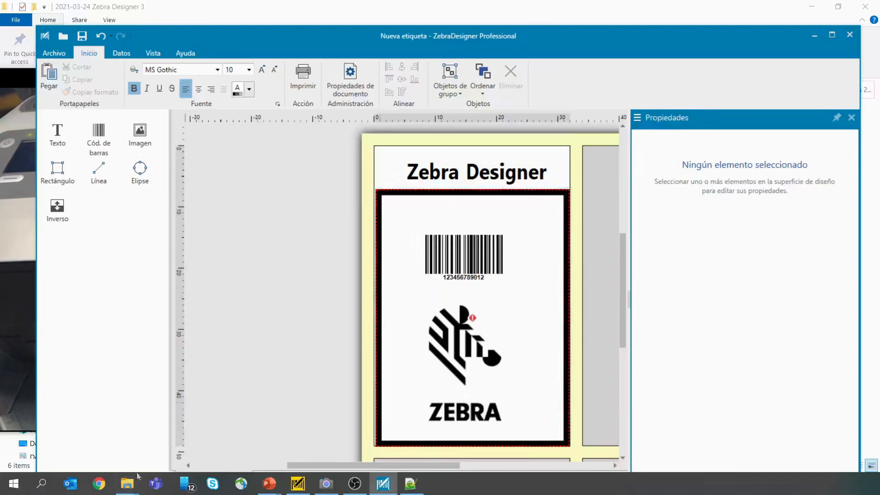
pyautogui.moveTo(133, 481)
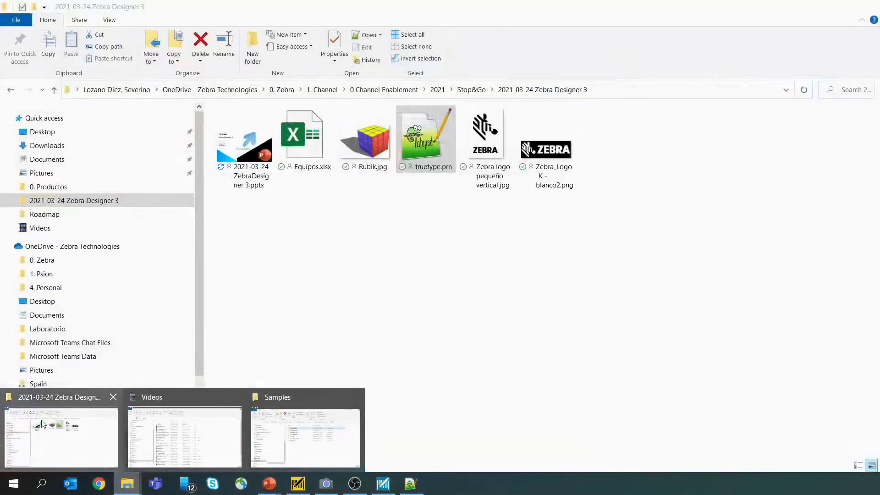
pyautogui.click(42, 423)
pyautogui.doubleClick(304, 125)
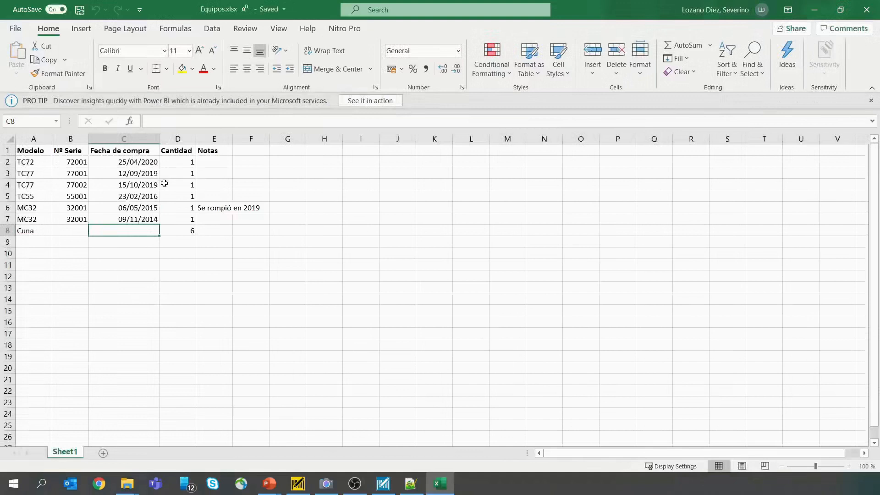
# Step: Review the sheet's column headers Modelo, Nº Serie, Fecha de compra, Cantidad and Notas
pyautogui.click(26, 153)
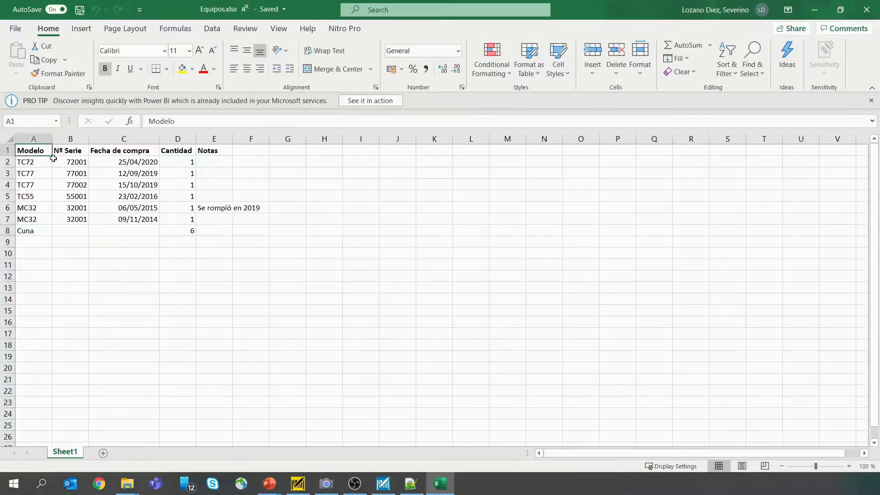
pyautogui.click(75, 153)
pyautogui.click(124, 152)
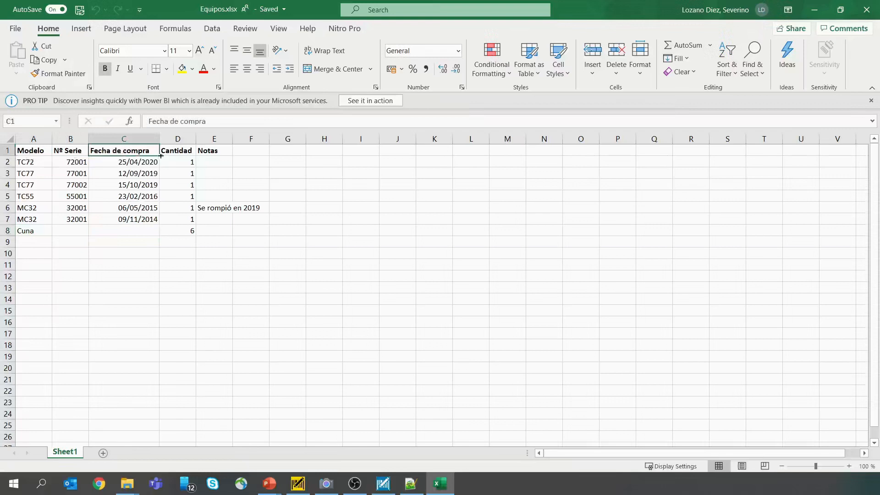
pyautogui.click(184, 151)
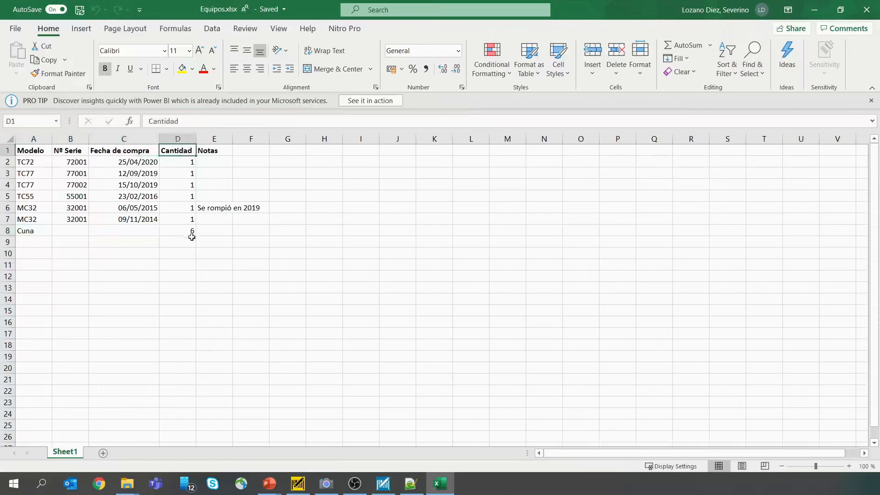
pyautogui.click(206, 153)
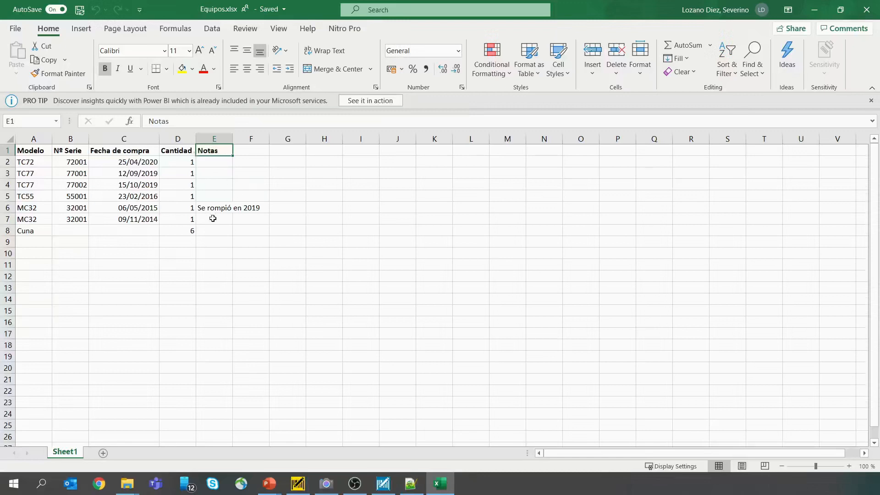
# Step: Examine the Cantidad column, including the quantity for the Cuna row
pyautogui.click(174, 150)
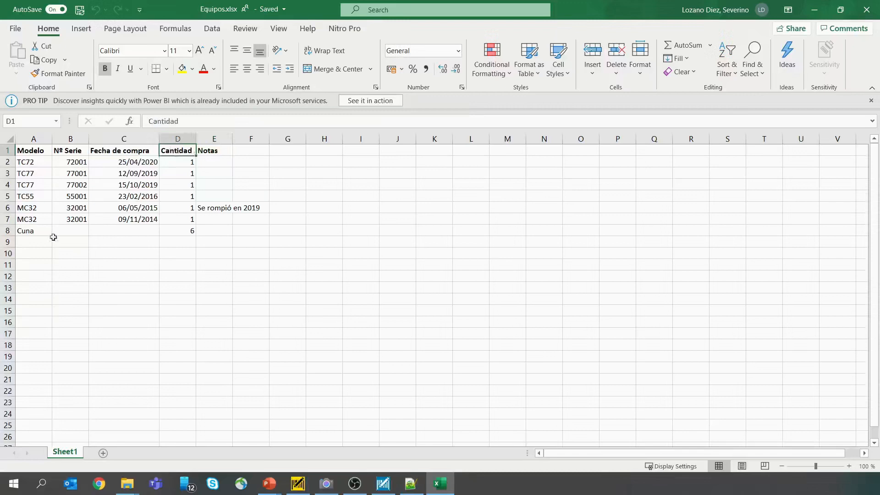
pyautogui.click(193, 231)
pyautogui.write('6')
pyautogui.hotkey('ctrl', 'Return')
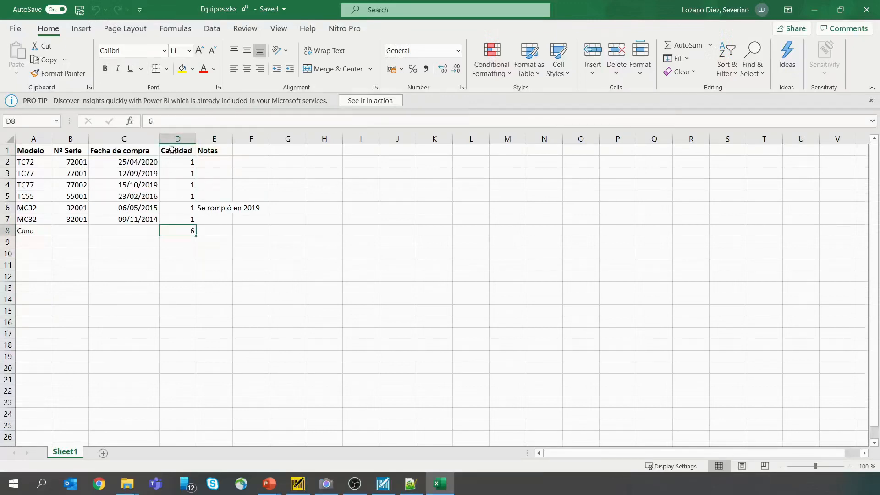
pyautogui.click(173, 138)
pyautogui.click(177, 186)
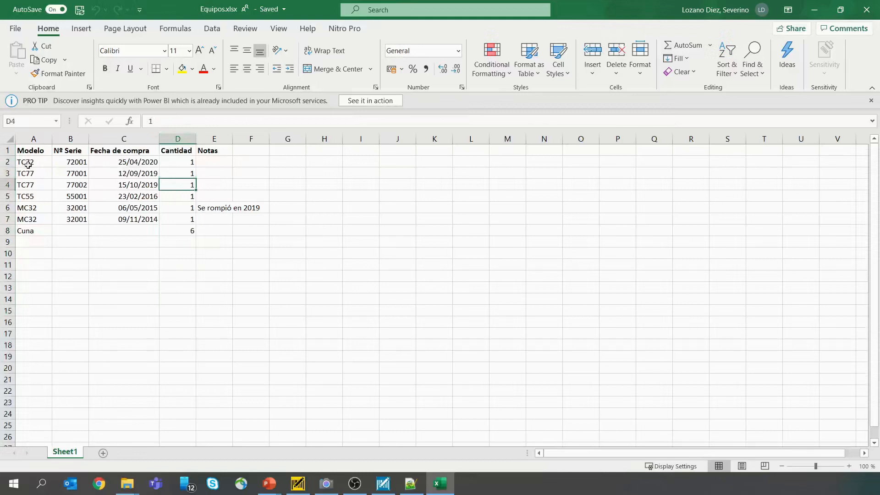
# Step: Examine the model, serial number, purchase date and quantity values of the devices, and compare them with the Cuna row
pyautogui.moveTo(28, 165); pyautogui.dragTo(50, 219)
pyautogui.moveTo(71, 163); pyautogui.dragTo(74, 220)
pyautogui.moveTo(133, 163); pyautogui.dragTo(138, 210)
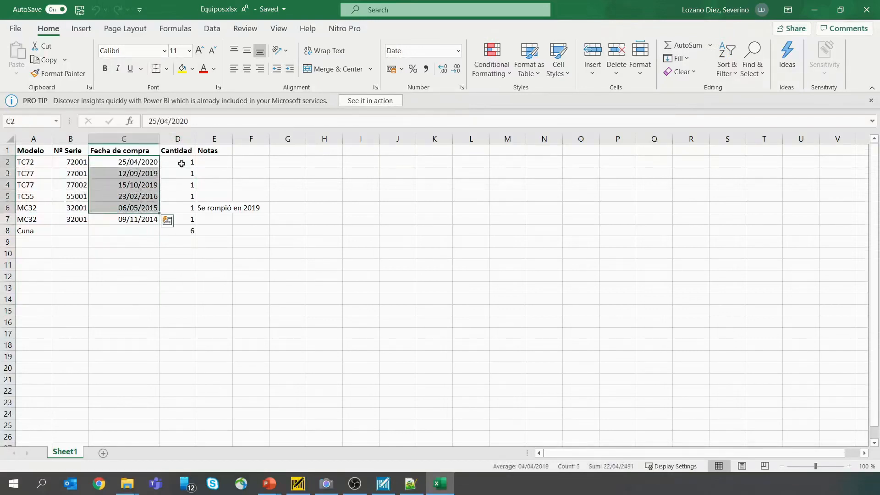
pyautogui.moveTo(181, 162); pyautogui.dragTo(188, 223)
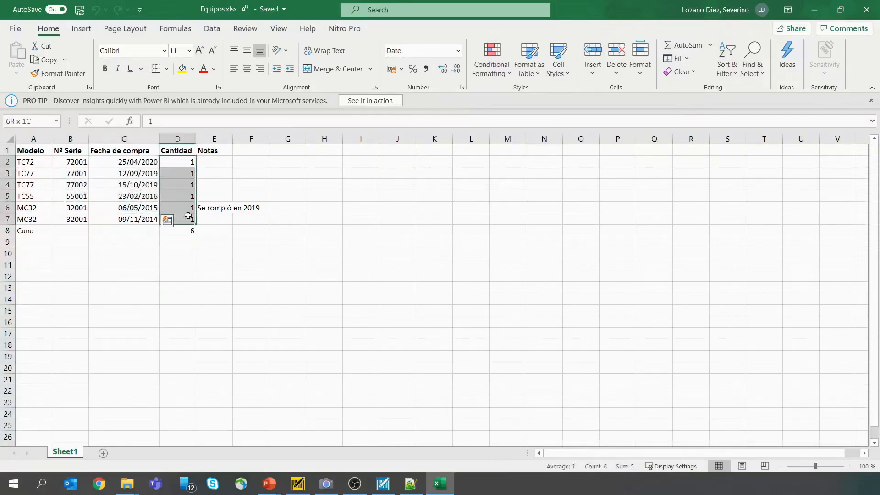
pyautogui.click(27, 231)
pyautogui.click(179, 232)
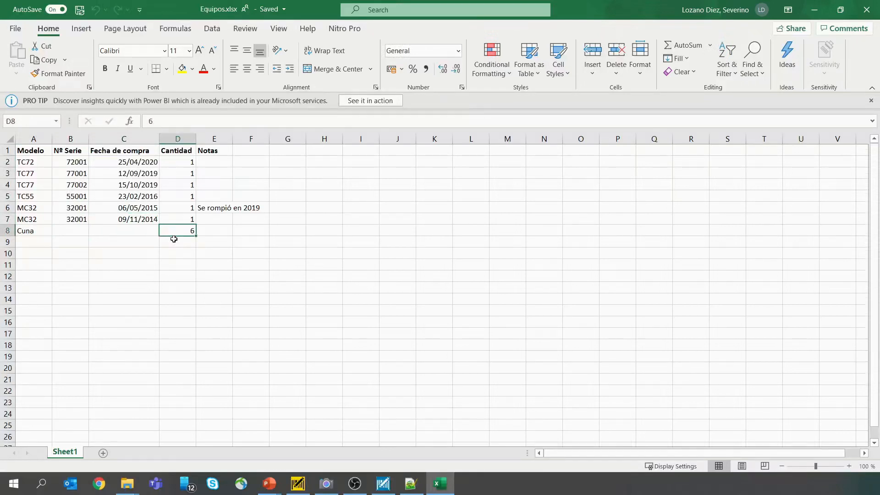
pyautogui.click(34, 232)
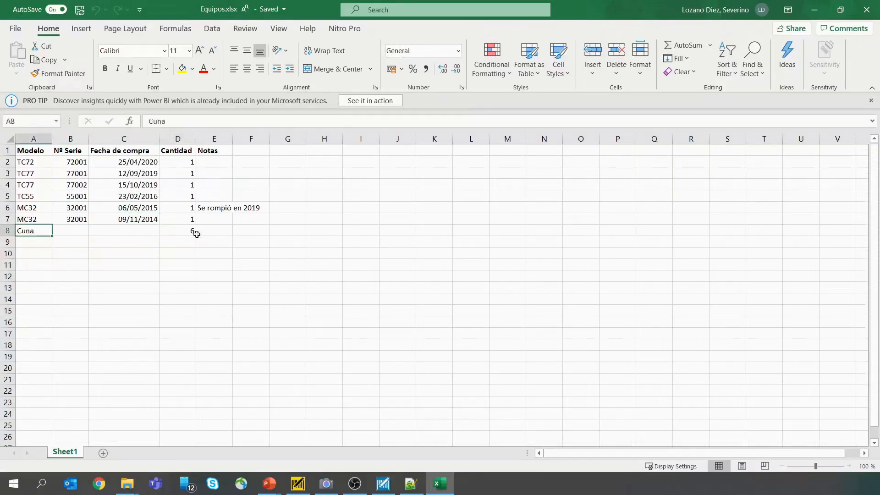
pyautogui.click(192, 233)
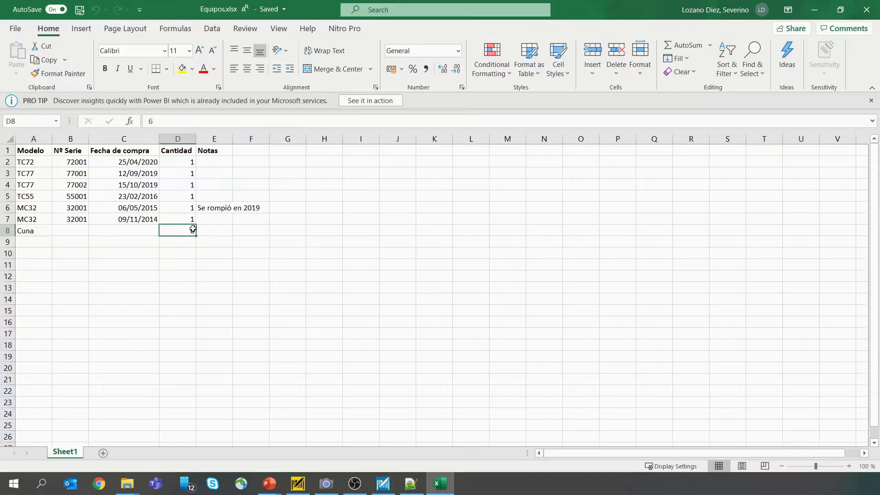
pyautogui.moveTo(76, 161); pyautogui.dragTo(76, 215)
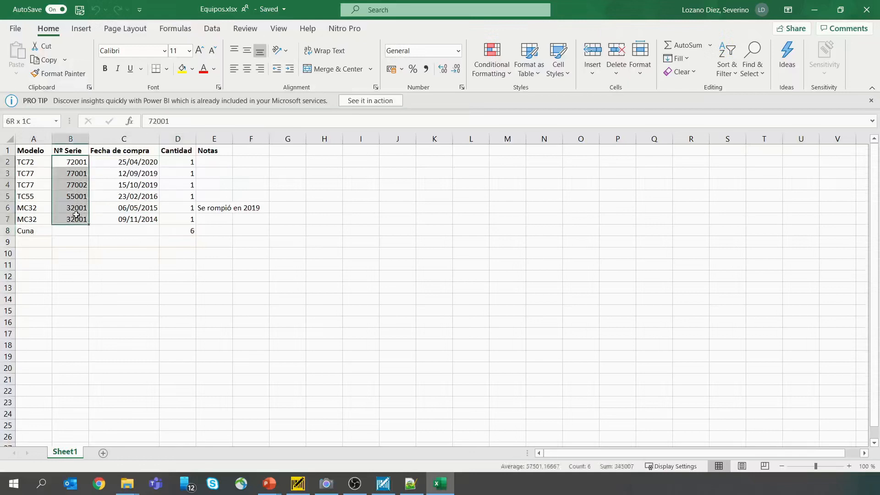
pyautogui.click(77, 163)
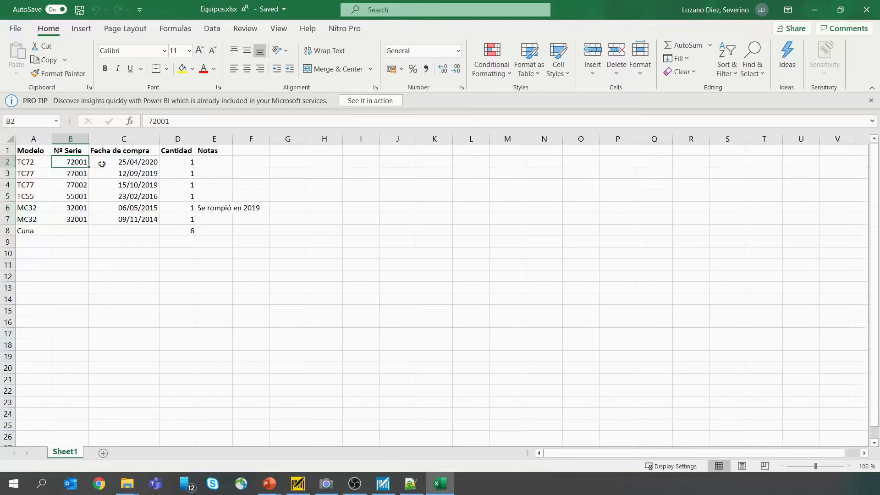
pyautogui.click(190, 163)
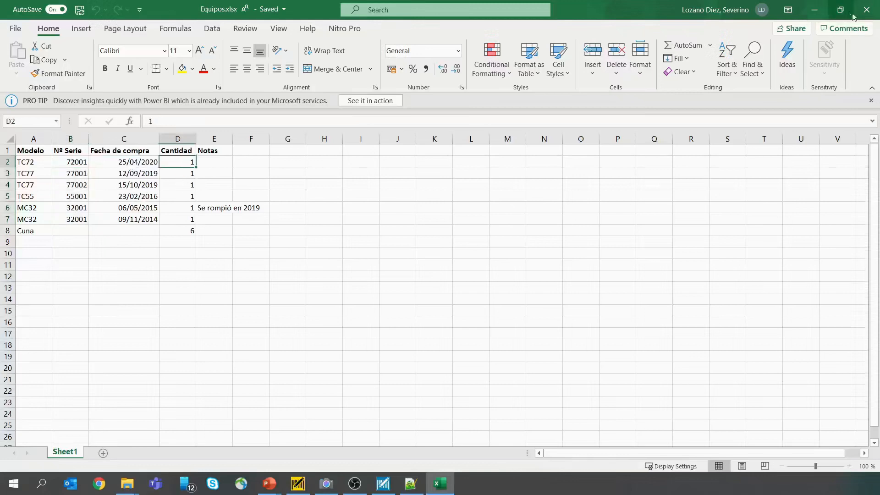
# Step: Close the Equipos.xlsx workbook, switch to the label design in ZebraDesigner Professional, and maximize it with the properties pane closed
pyautogui.click(865, 9)
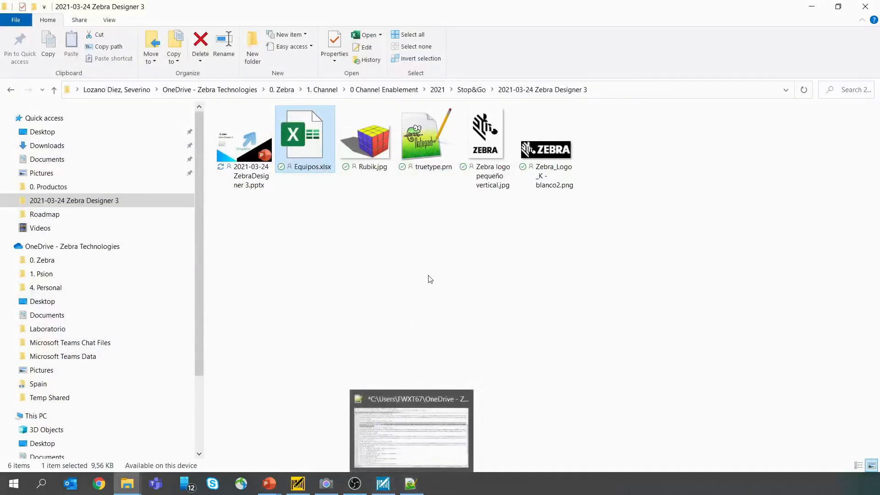
pyautogui.moveTo(384, 483)
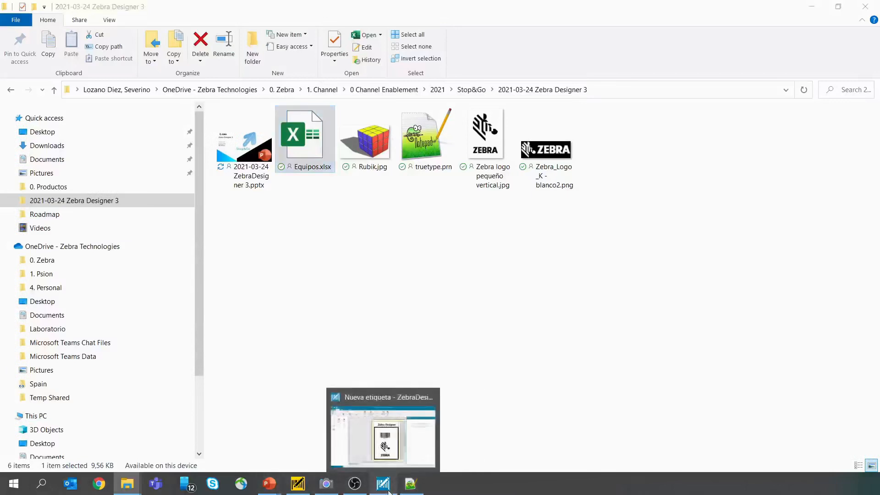
pyautogui.click(416, 434)
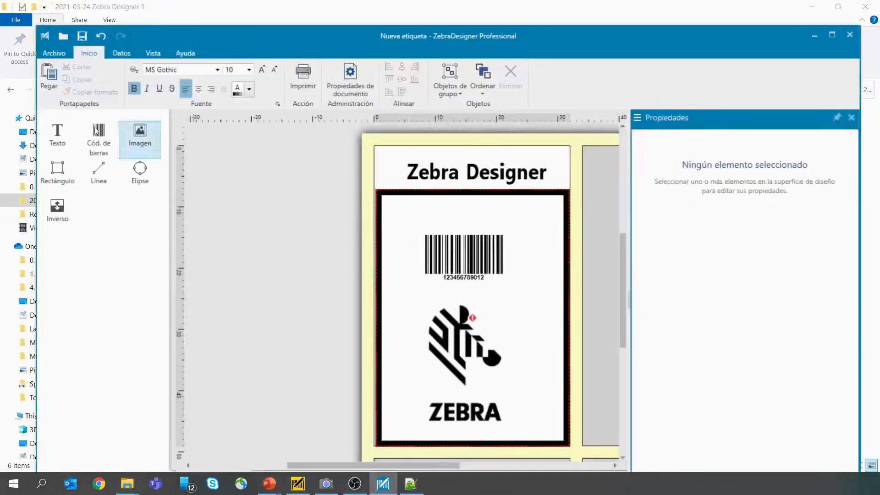
pyautogui.click(119, 55)
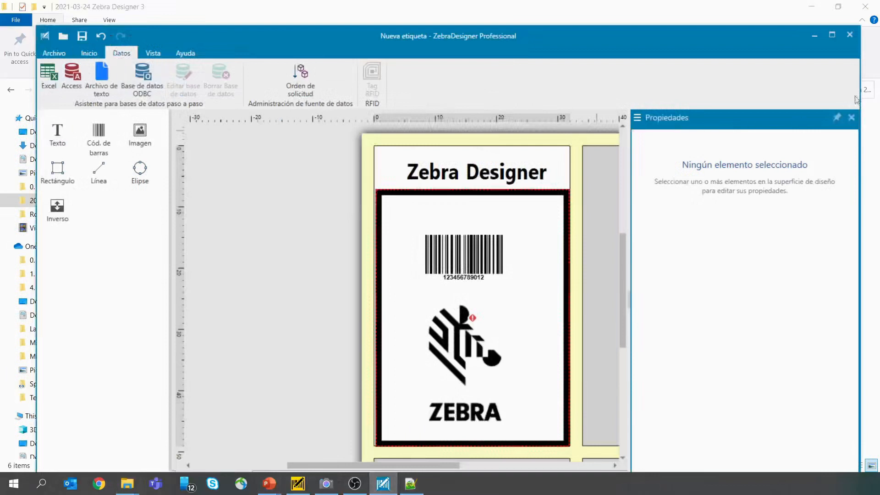
pyautogui.click(851, 118)
pyautogui.click(833, 36)
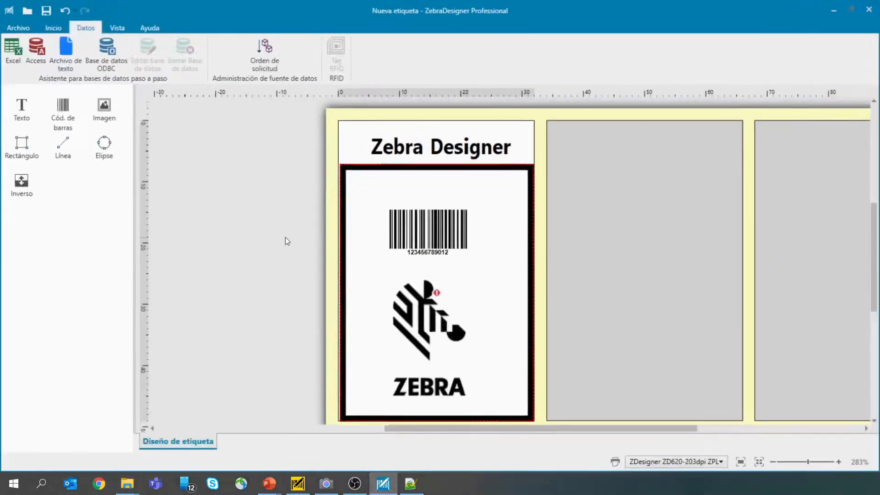
# Step: Start an Excel database connection and choose Equipos.xlsx from the 2021-03-24 Zebra Designer 3 folder as its source file
pyautogui.click(11, 57)
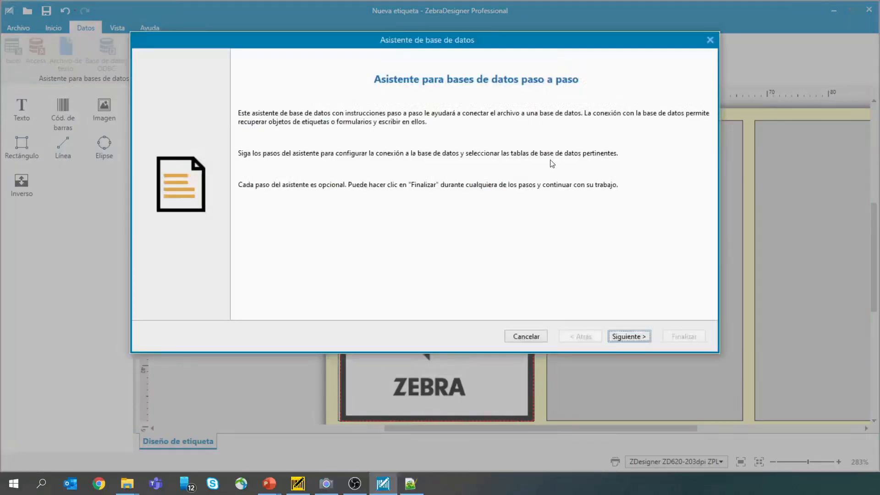
pyautogui.click(627, 337)
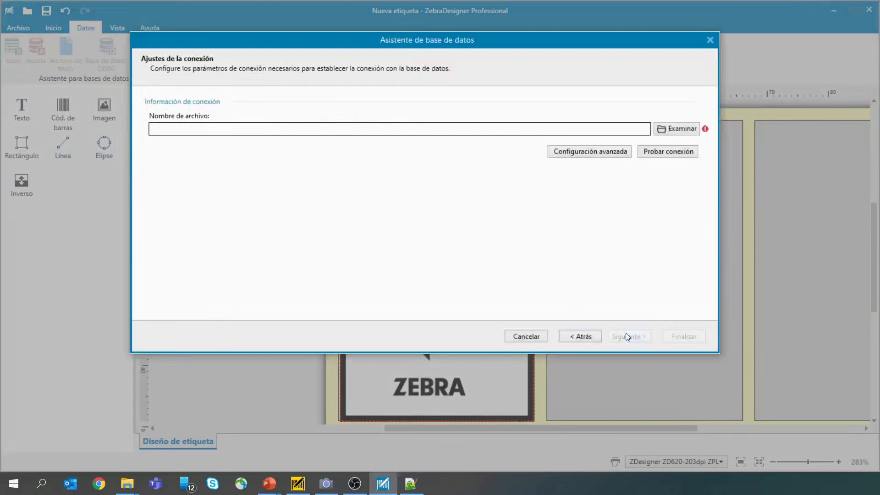
pyautogui.click(667, 130)
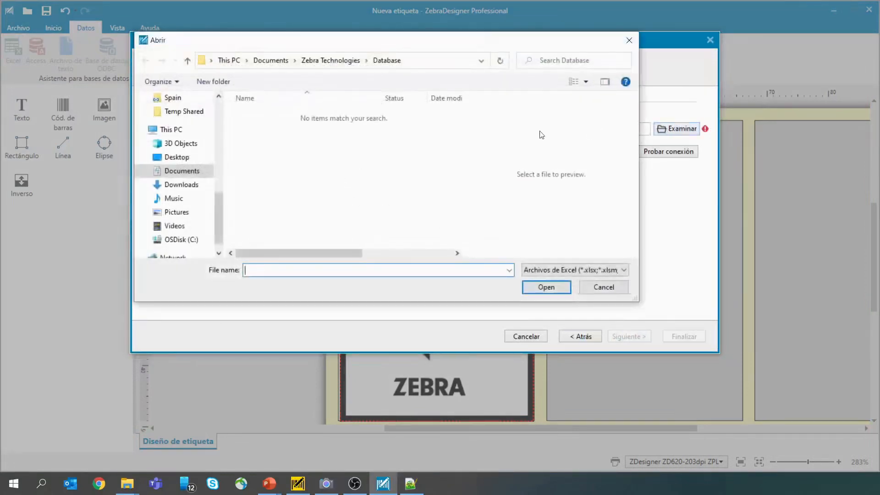
pyautogui.moveTo(218, 218); pyautogui.dragTo(219, 123)
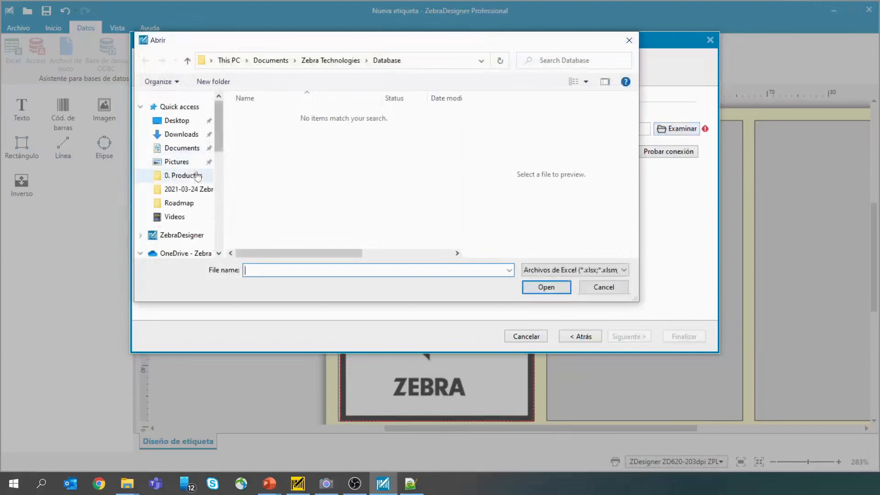
pyautogui.click(194, 190)
pyautogui.click(279, 116)
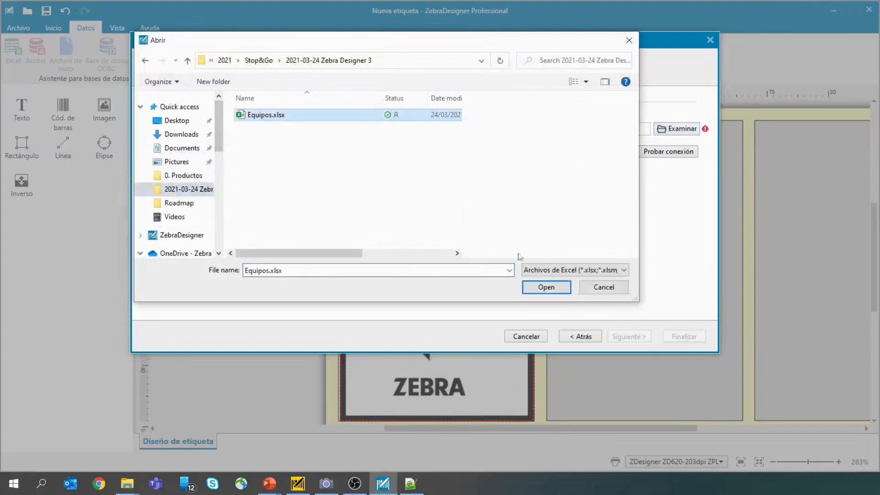
pyautogui.click(562, 289)
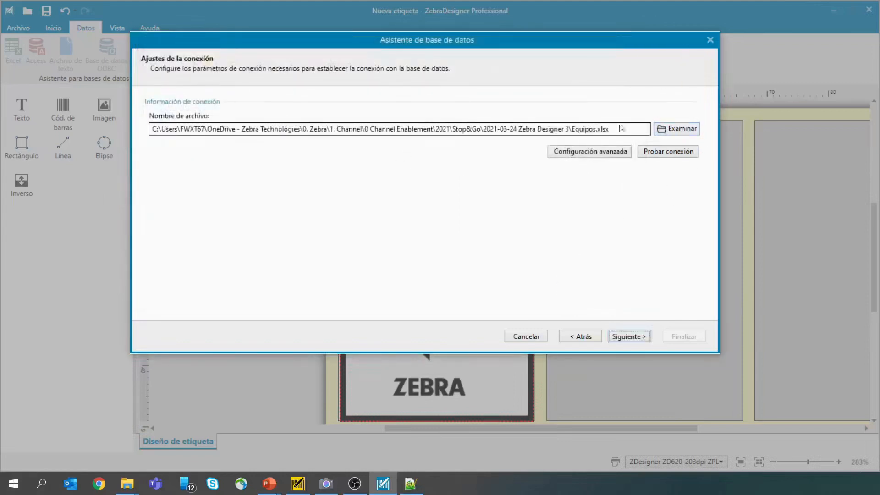
# Step: Inspect the connection's advanced Data Link properties, dismiss them, and continue the database wizard to the table and field selection
pyautogui.click(590, 151)
pyautogui.click(420, 124)
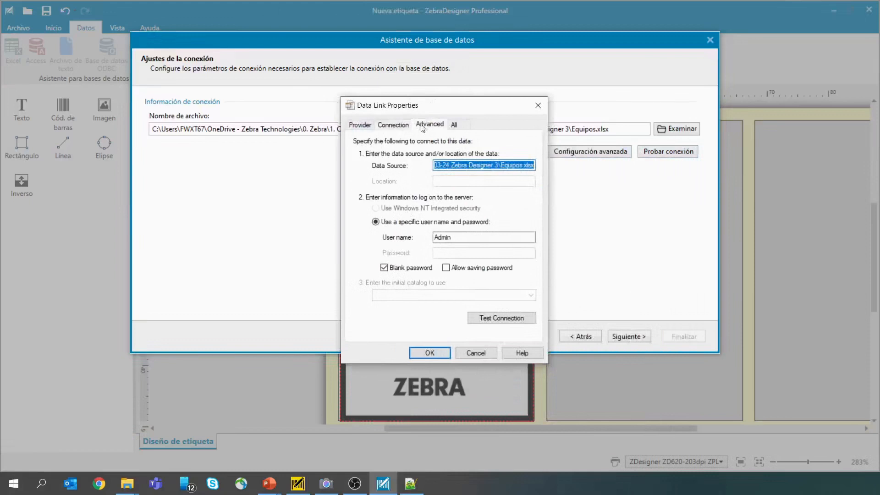
pyautogui.click(398, 129)
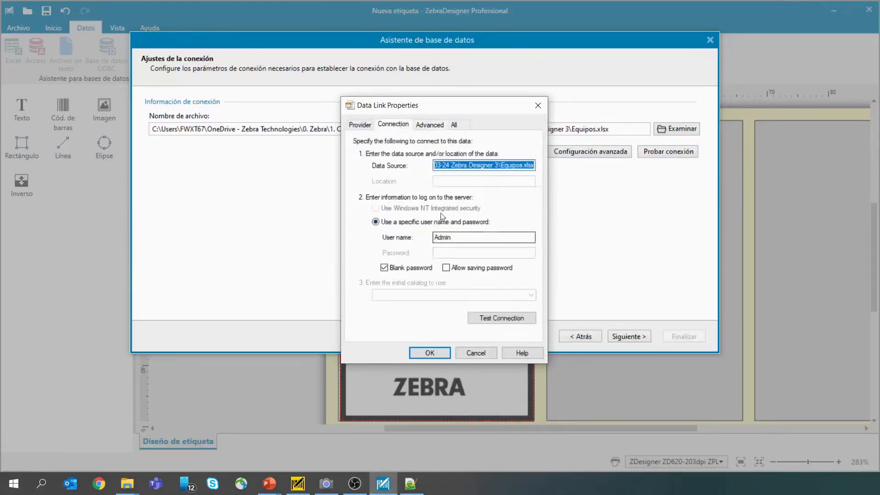
pyautogui.click(540, 106)
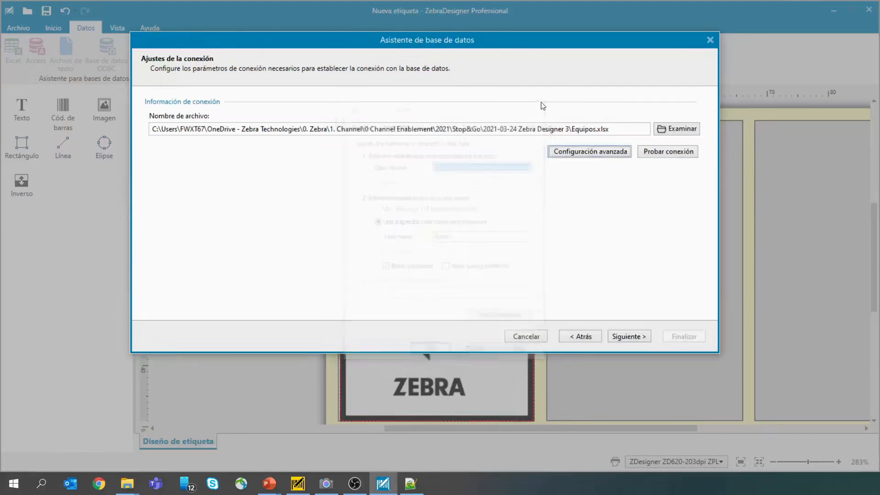
pyautogui.click(627, 337)
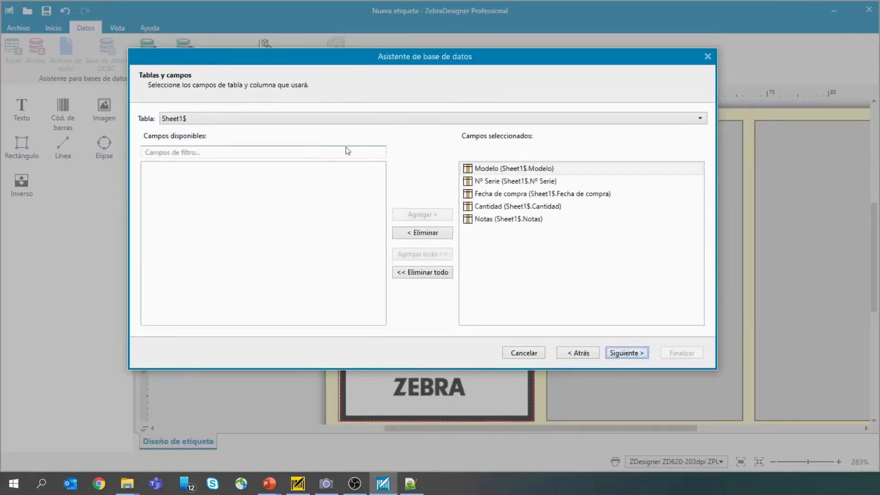
# Step: Remove the Notas field from the selected database fields and continue to the label copies settings
pyautogui.click(496, 219)
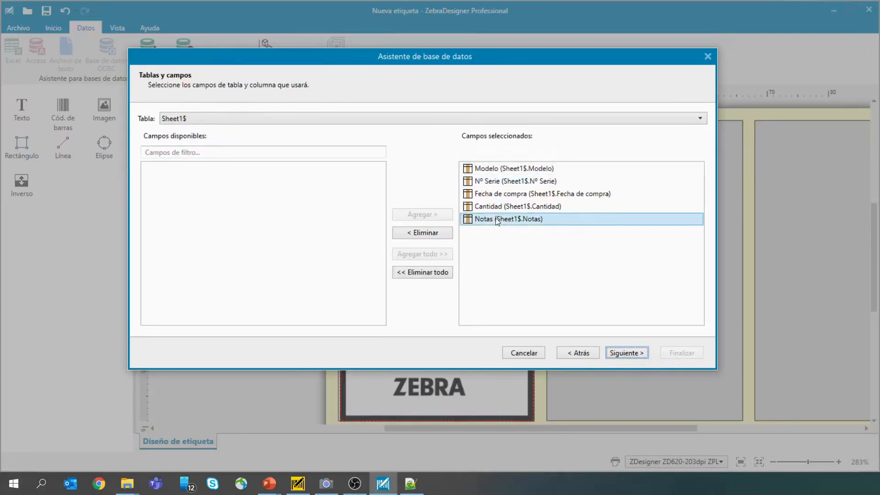
pyautogui.click(434, 233)
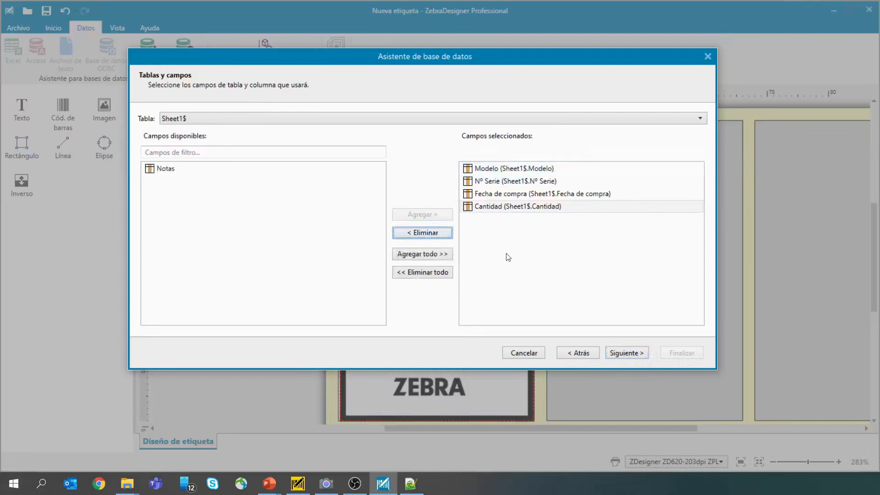
pyautogui.click(626, 353)
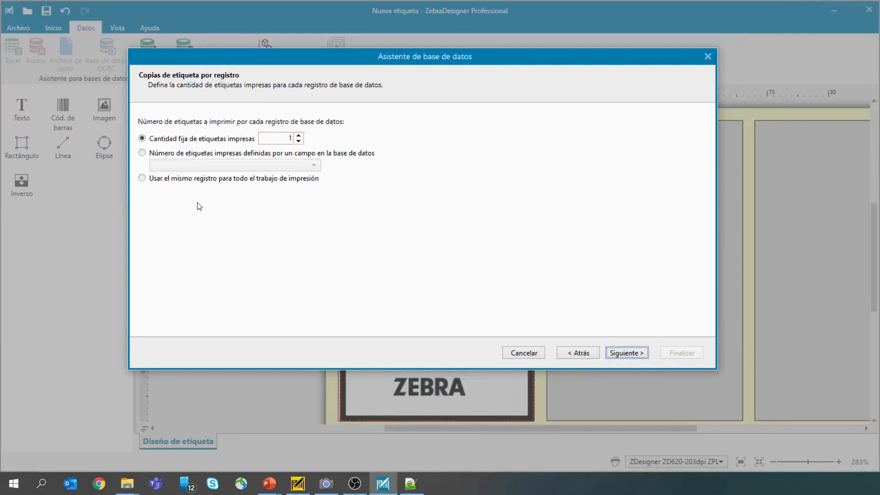
pyautogui.click(299, 135)
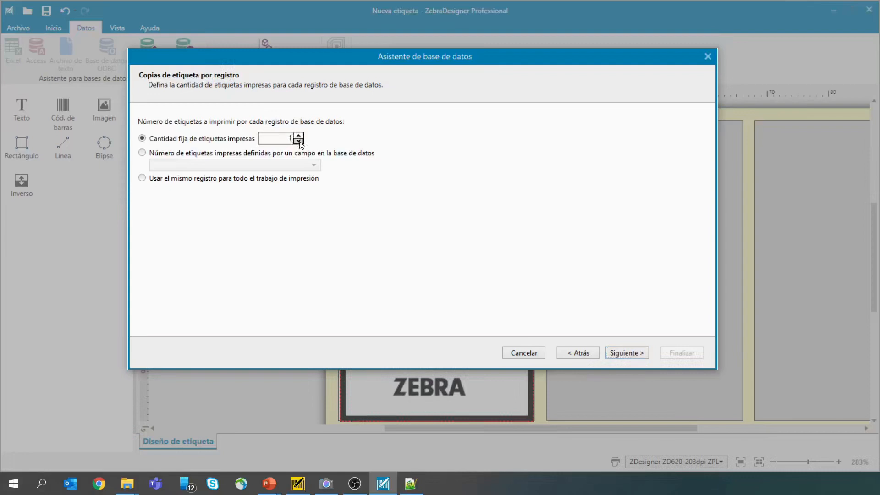
pyautogui.click(299, 135)
pyautogui.click(299, 135)
pyautogui.click(299, 136)
pyautogui.click(299, 141)
pyautogui.click(298, 141)
pyautogui.click(299, 141)
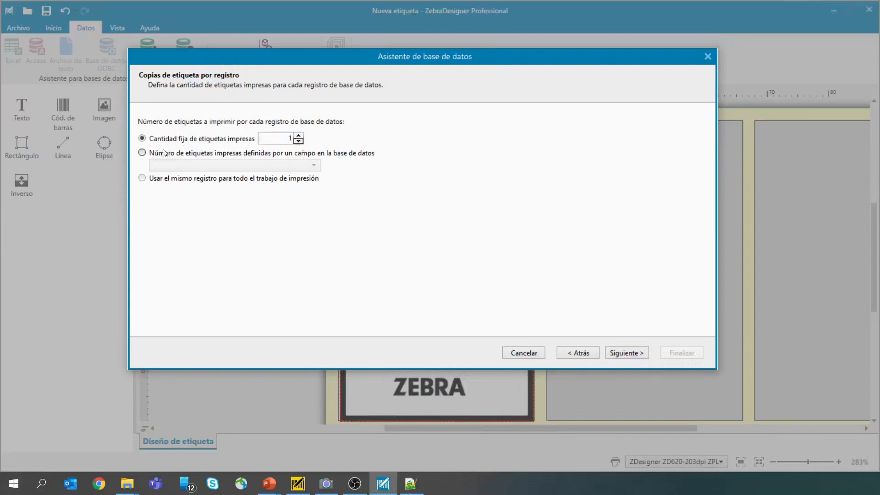
pyautogui.click(143, 153)
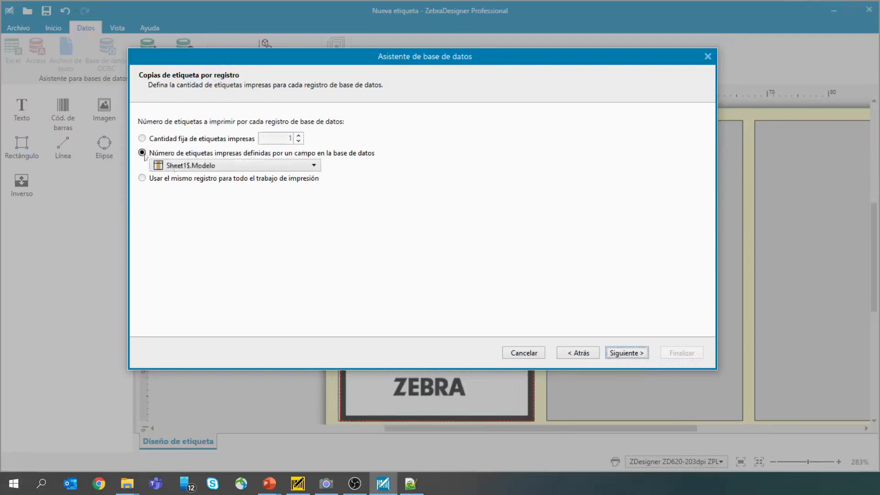
pyautogui.click(270, 172)
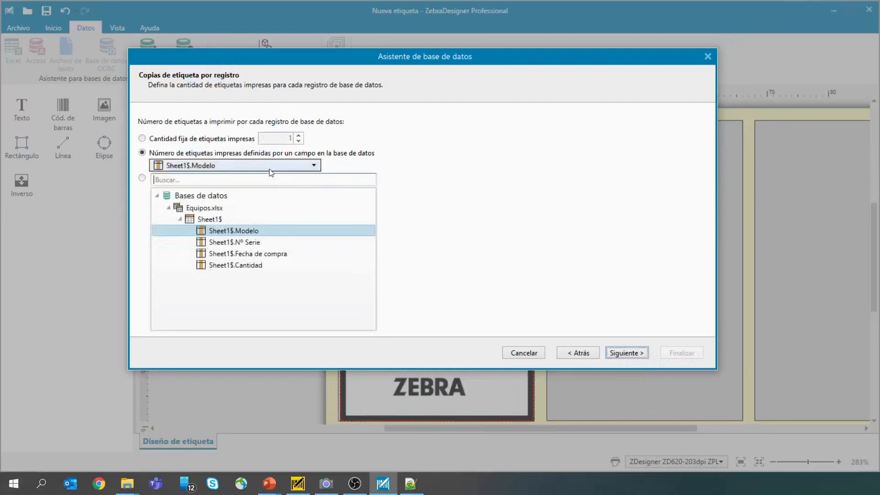
pyautogui.click(247, 266)
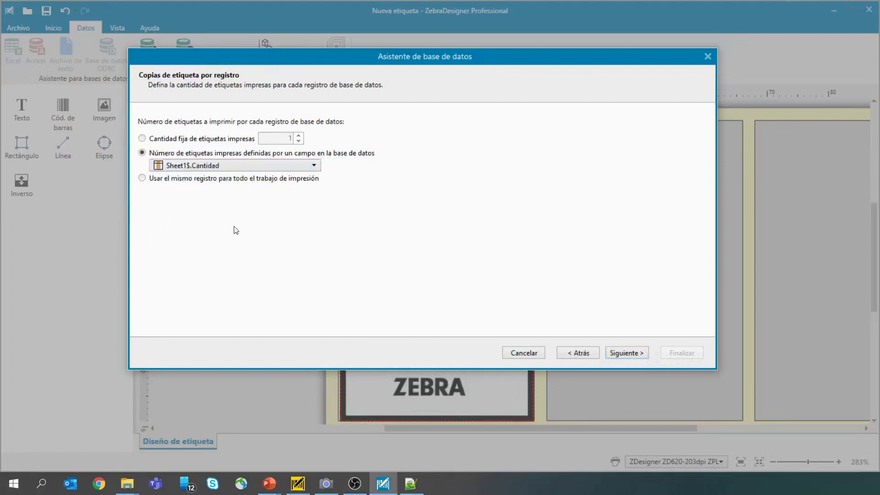
pyautogui.click(142, 178)
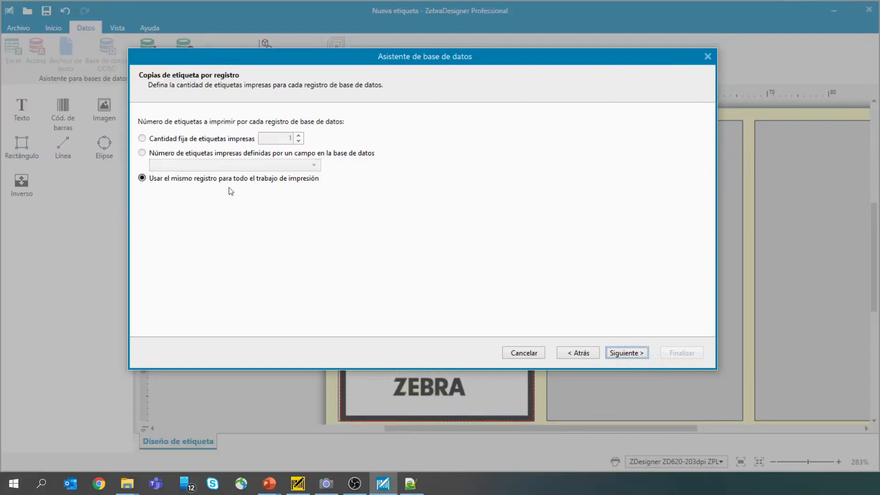
# Step: Define the number of labels printed per record by the Sheet1$.Cantidad field and continue to object creation
pyautogui.click(143, 153)
pyautogui.click(144, 154)
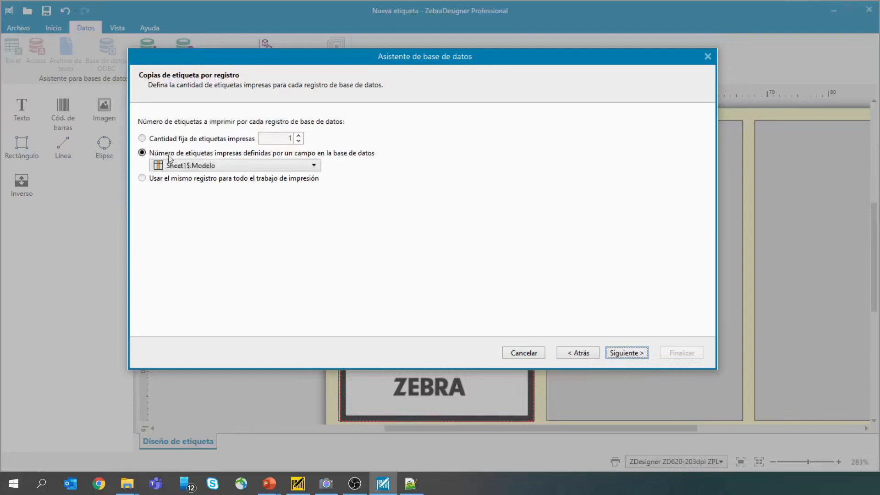
pyautogui.click(223, 167)
pyautogui.click(242, 268)
pyautogui.click(620, 353)
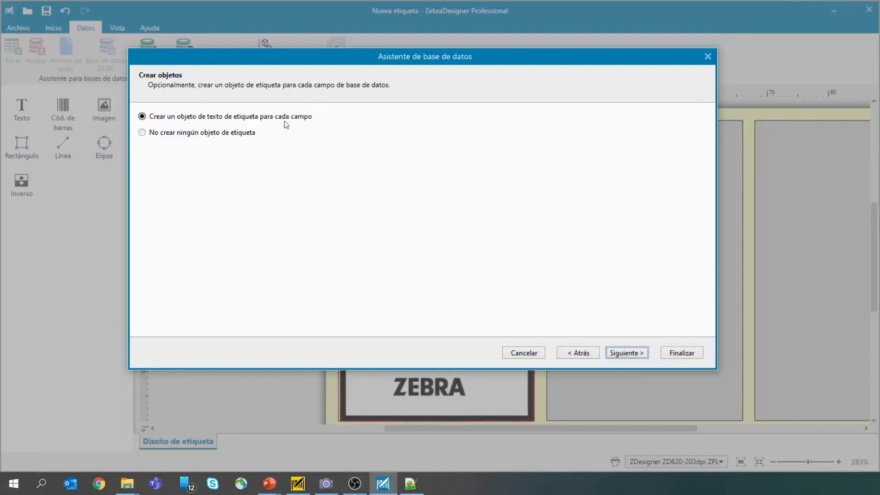
# Step: Choose not to create any label objects for the fields and continue to the data preview
pyautogui.click(144, 132)
pyautogui.click(142, 116)
pyautogui.click(142, 132)
pyautogui.click(639, 356)
pyautogui.click(636, 354)
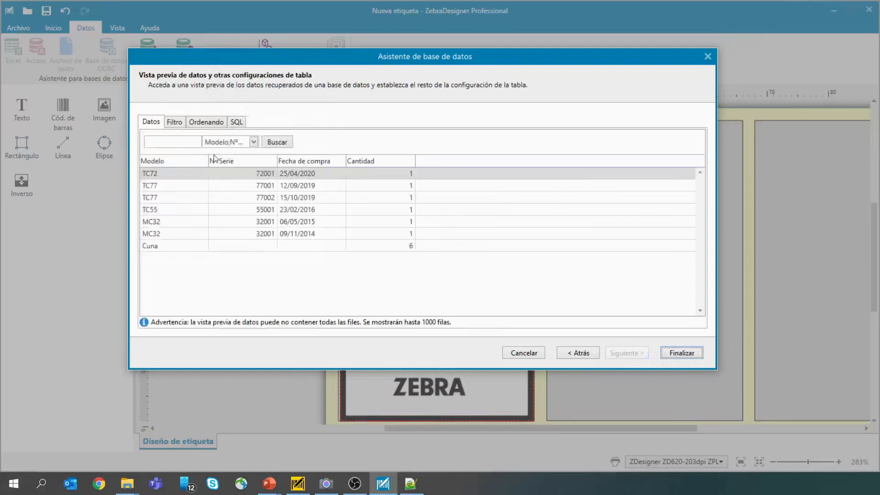
pyautogui.click(178, 124)
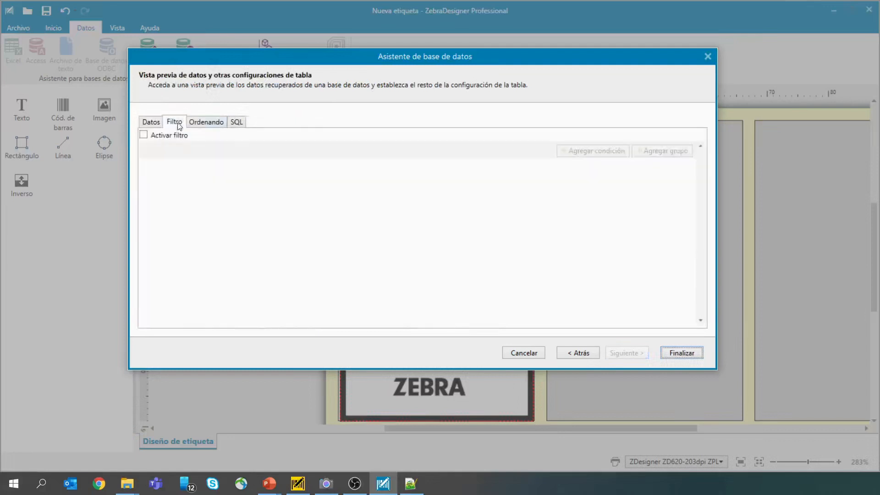
pyautogui.click(151, 122)
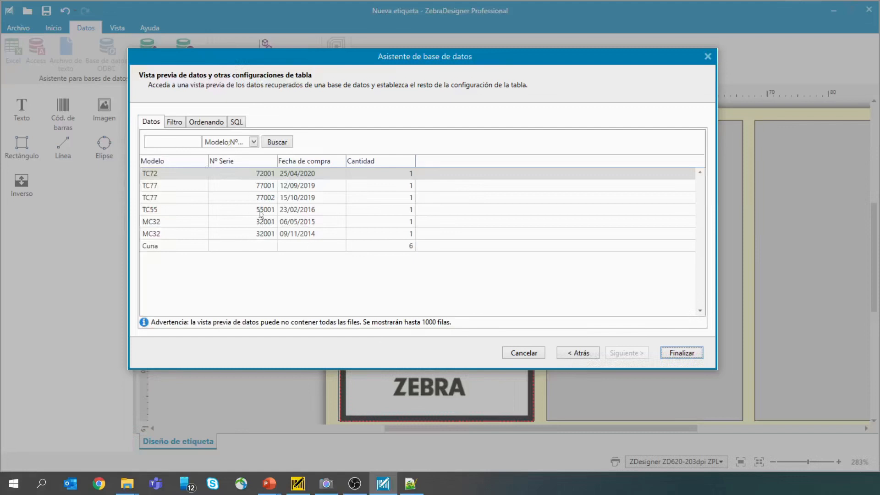
pyautogui.click(174, 122)
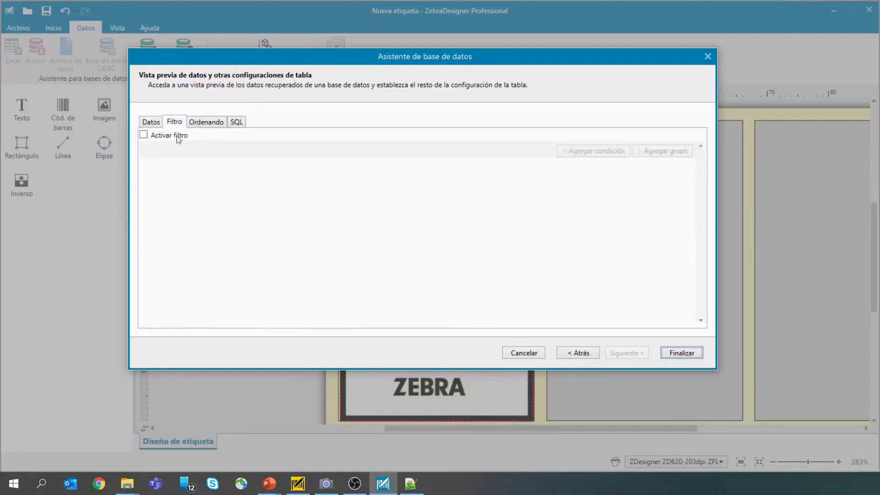
pyautogui.click(147, 136)
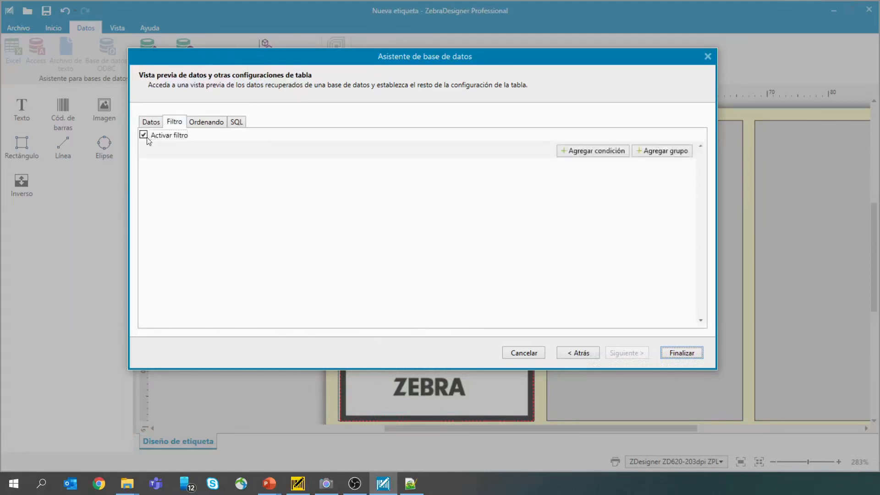
pyautogui.click(147, 138)
pyautogui.click(149, 140)
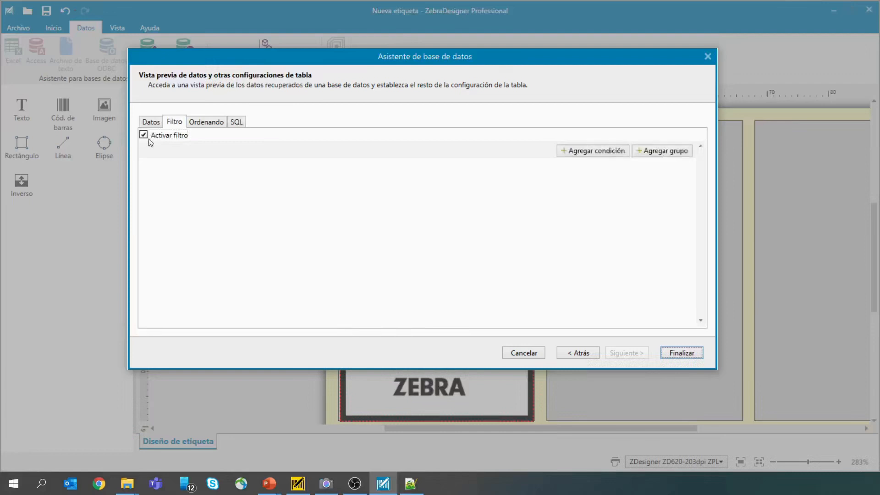
pyautogui.click(607, 158)
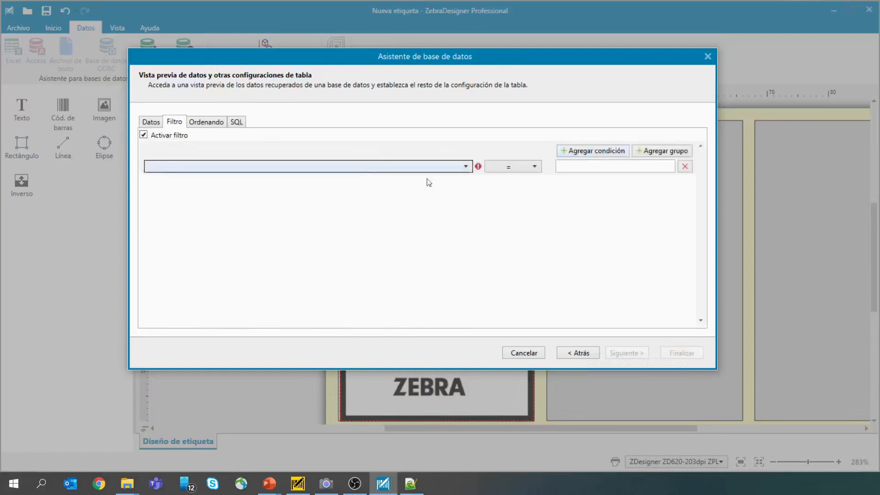
pyautogui.click(144, 135)
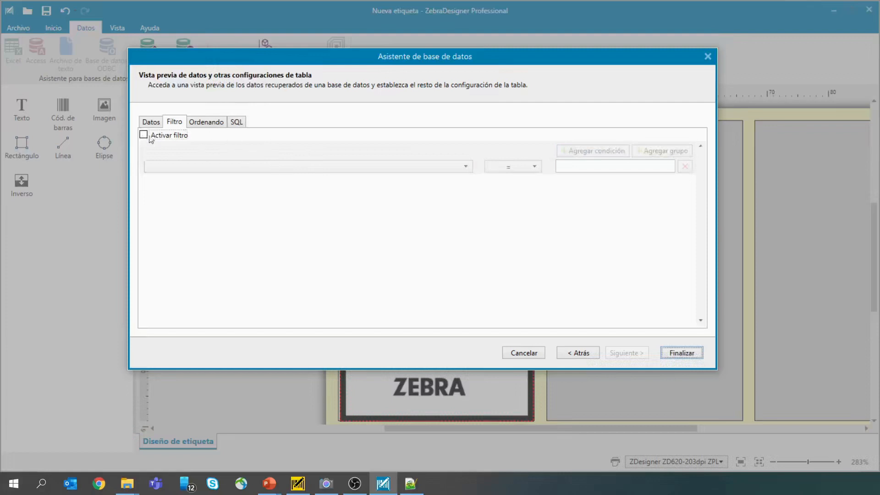
# Step: Review the sorting settings, SQL query and data preview, and finish the database wizard
pyautogui.click(209, 126)
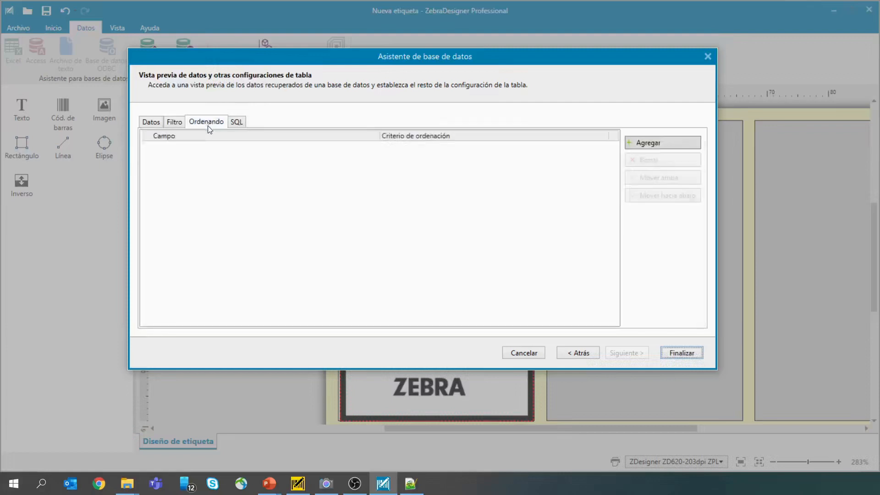
pyautogui.click(244, 125)
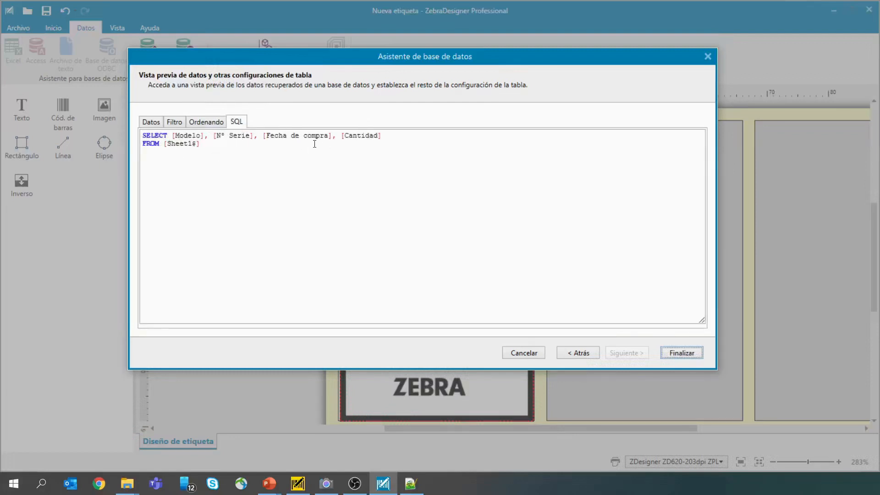
pyautogui.click(148, 124)
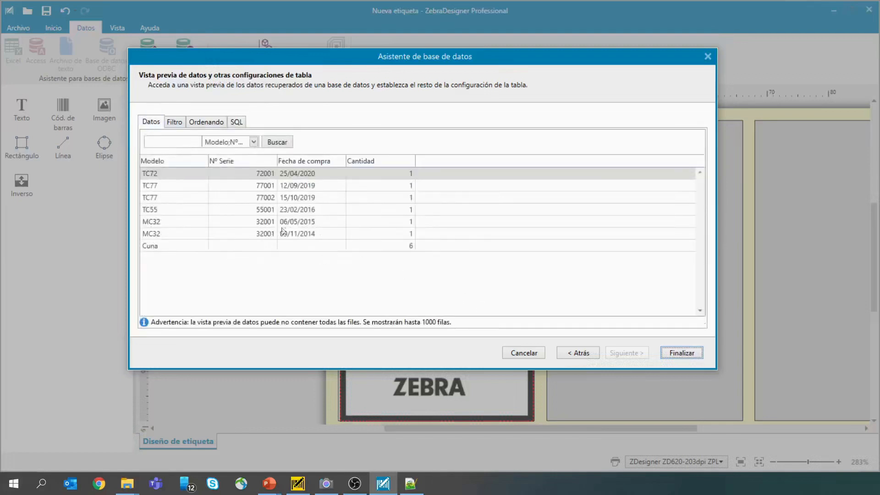
pyautogui.click(681, 353)
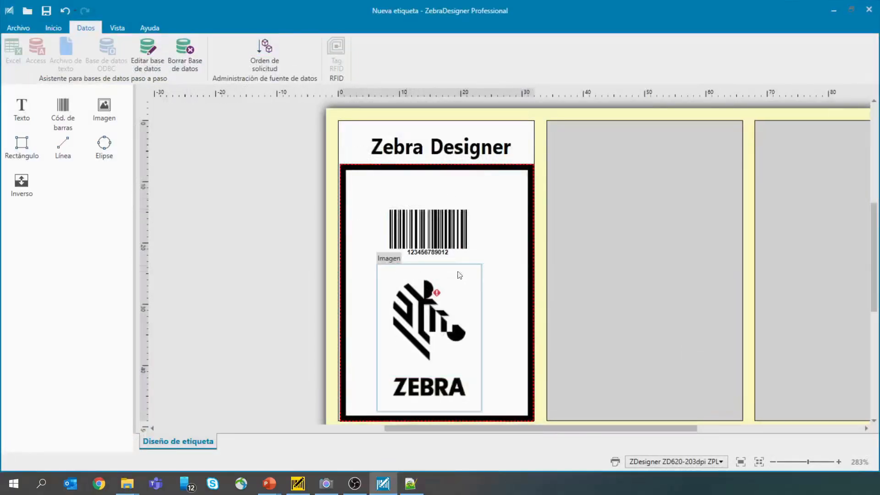
# Step: Open the properties of the barcode above the Zebra logo and clear its fixed data
pyautogui.moveTo(432, 237)
pyautogui.mouseDown()
pyautogui.moveTo(430, 211)
pyautogui.moveTo(437, 244)
pyautogui.moveTo(416, 243)
pyautogui.moveTo(436, 236)
pyautogui.mouseUp()
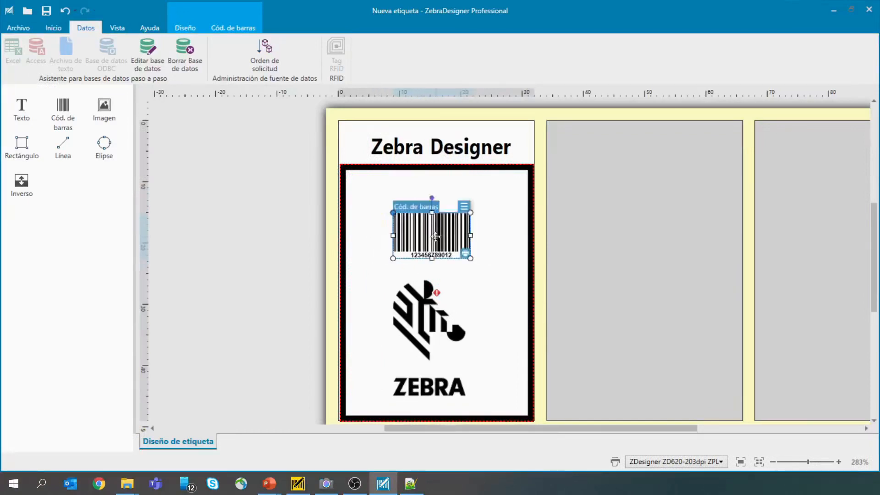
pyautogui.rightClick(436, 237)
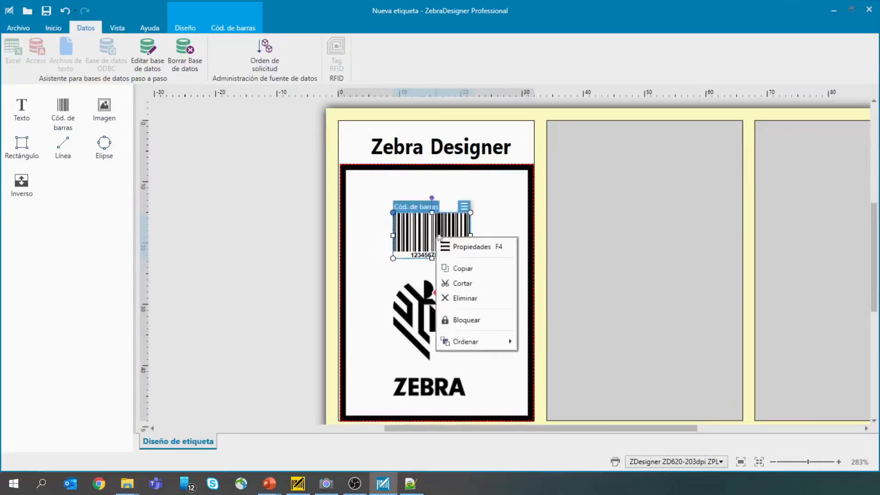
pyautogui.click(464, 210)
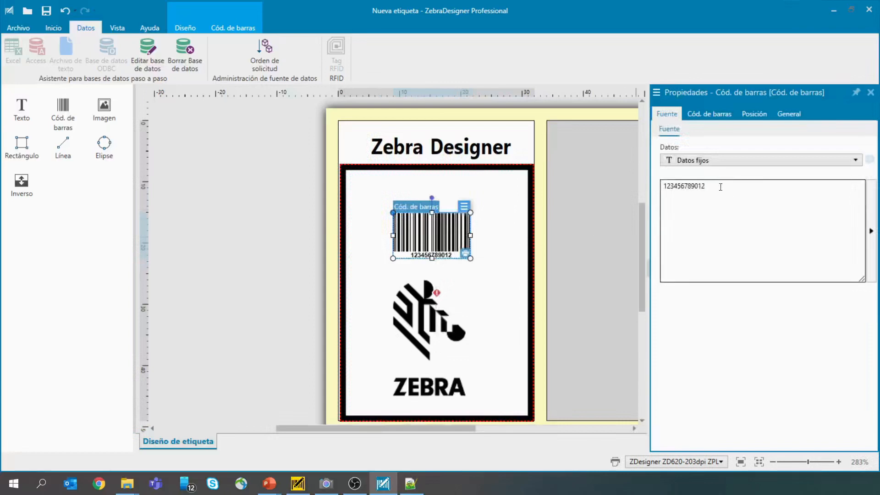
pyautogui.moveTo(721, 187); pyautogui.dragTo(604, 201)
pyautogui.press('BackSpace')
# Step: Set the barcode's data source to Concatenar and add the fixed text "S/N:" as its first input
pyautogui.click(704, 160)
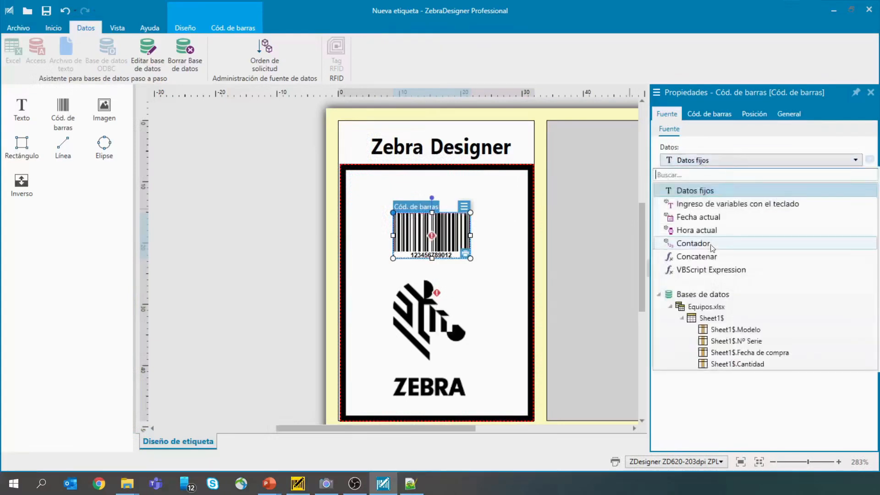
pyautogui.click(700, 191)
pyautogui.click(700, 164)
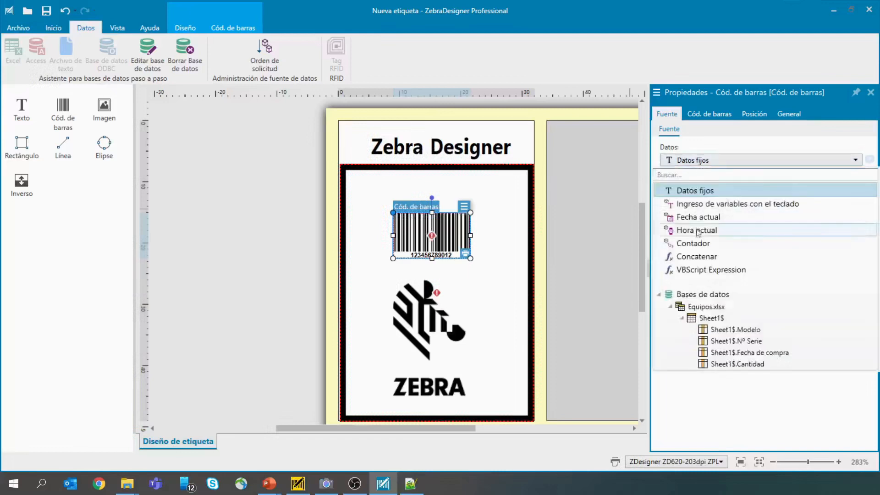
pyautogui.press('Escape')
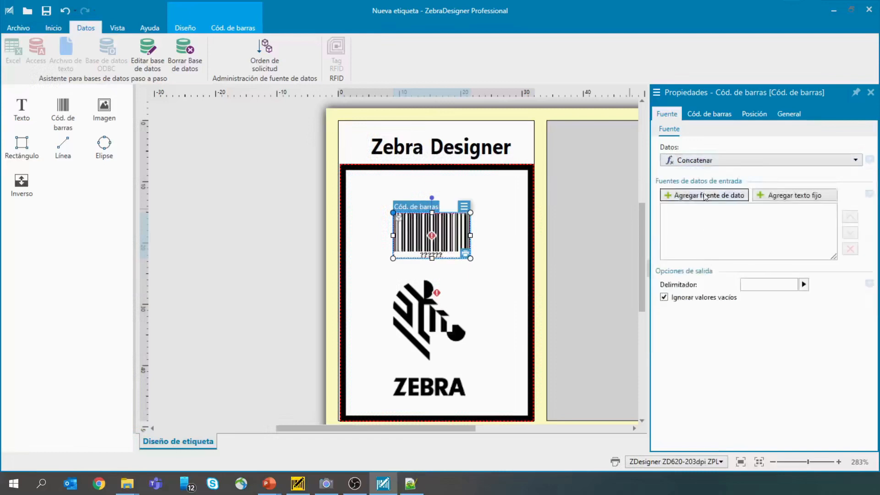
pyautogui.click(788, 202)
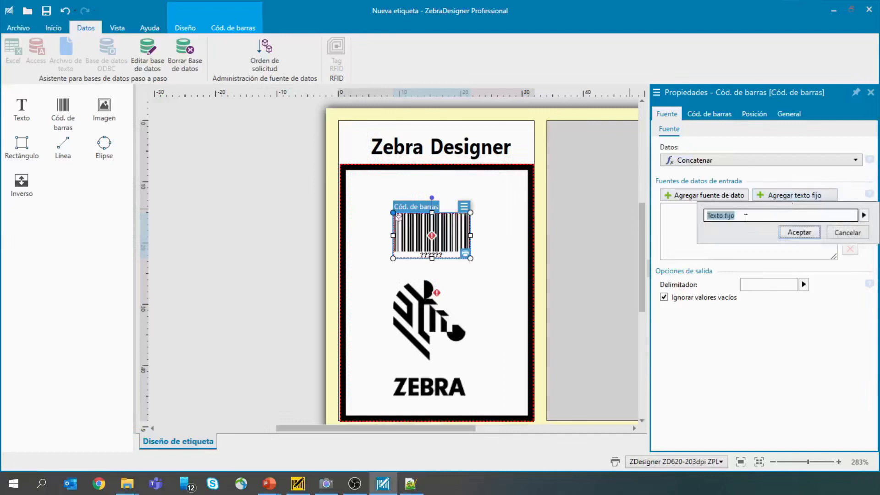
pyautogui.write('S/N:')
pyautogui.click(806, 233)
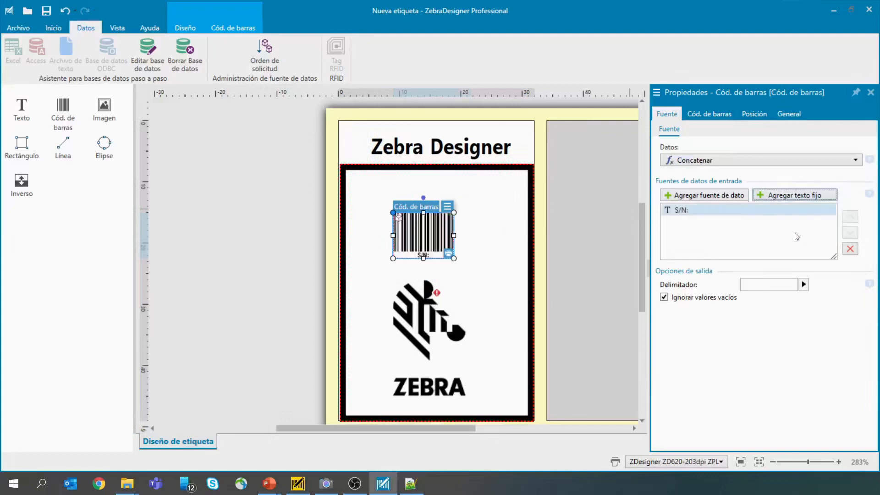
# Step: Add Sheet1$.Nº Serie as the barcode's second concatenated input and move the barcode up near the frame's upper edge
pyautogui.click(722, 197)
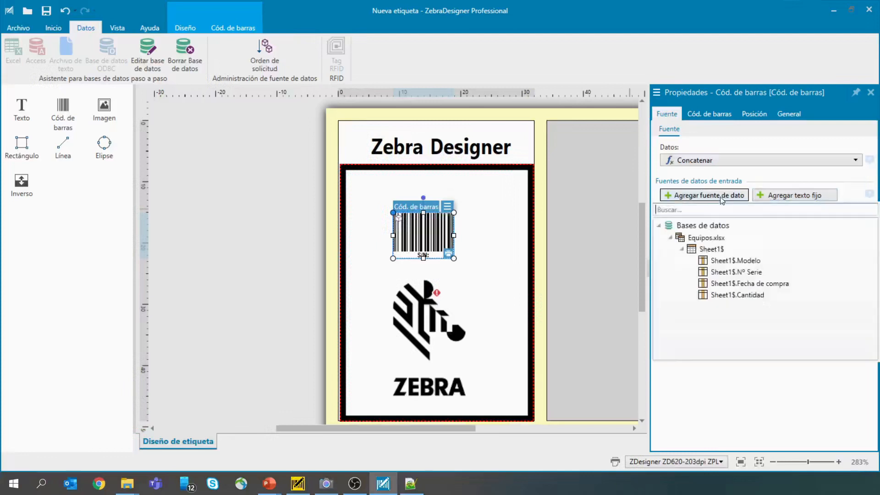
pyautogui.click(736, 273)
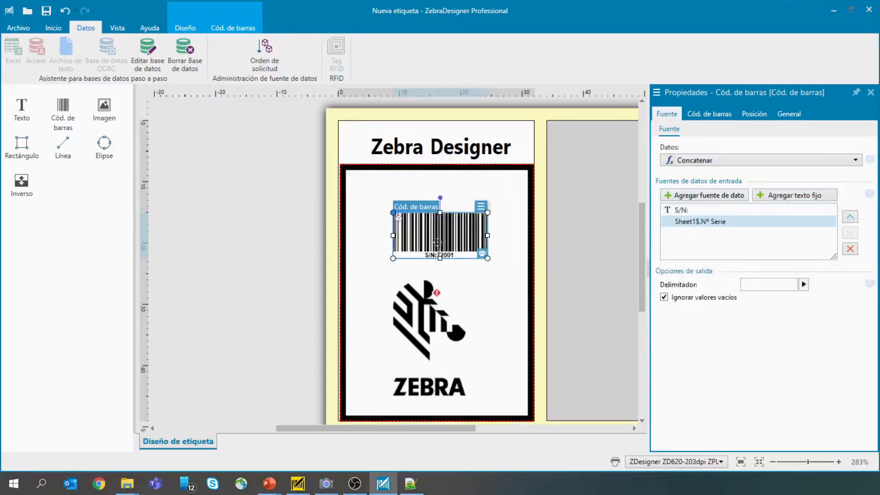
pyautogui.moveTo(438, 242); pyautogui.dragTo(428, 236)
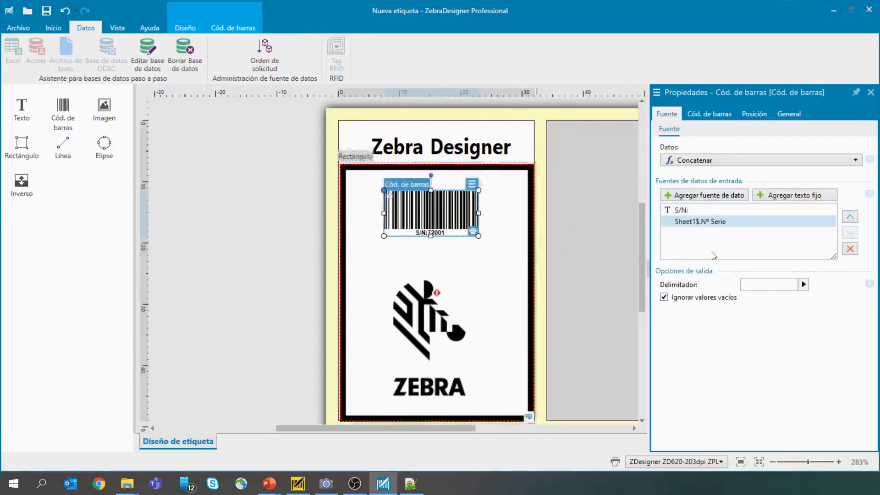
pyautogui.click(488, 272)
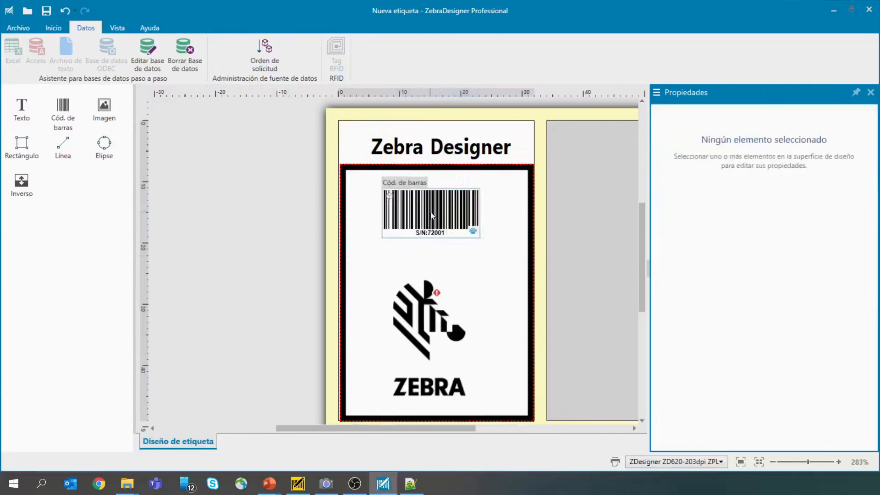
# Step: Move the barcode down to just above the Zebra logo and add a text above it linked to the Sheet1$.Modelo field
pyautogui.moveTo(434, 222); pyautogui.dragTo(432, 233)
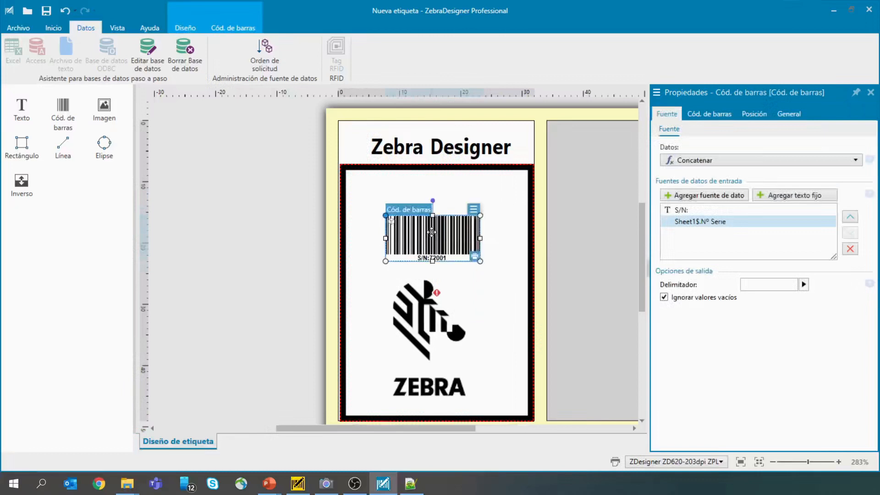
pyautogui.click(416, 187)
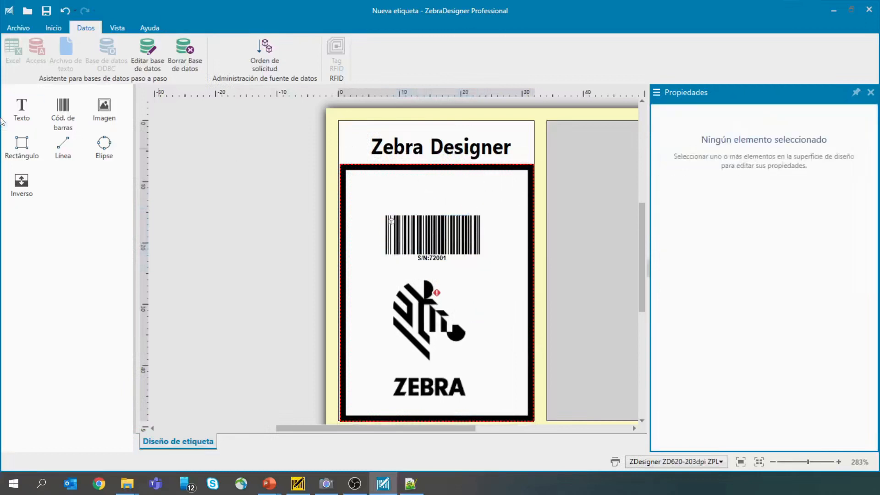
pyautogui.click(22, 110)
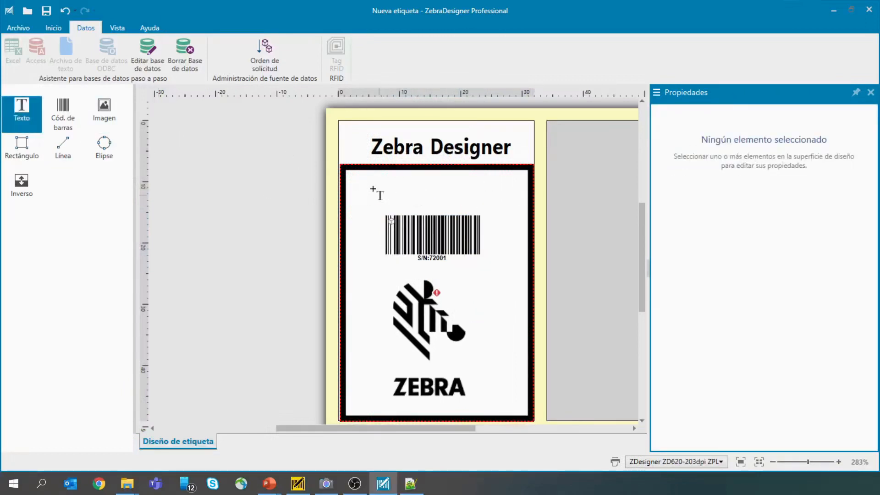
pyautogui.click(365, 187)
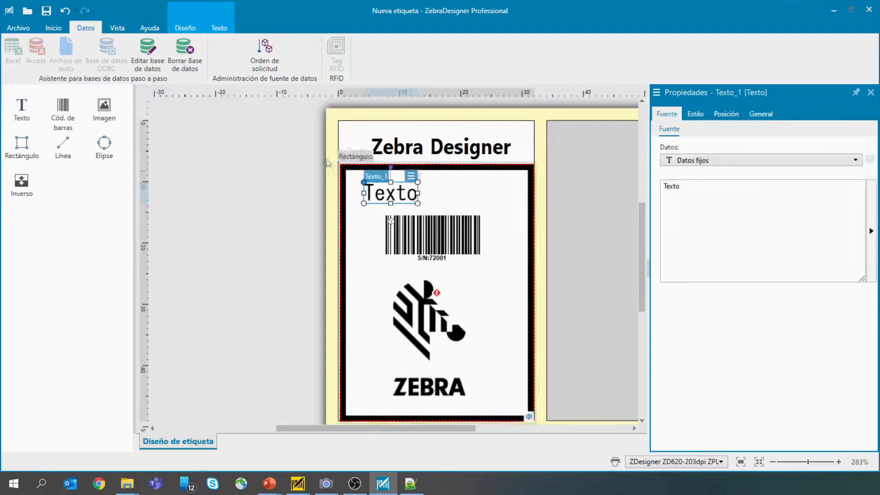
pyautogui.click(702, 165)
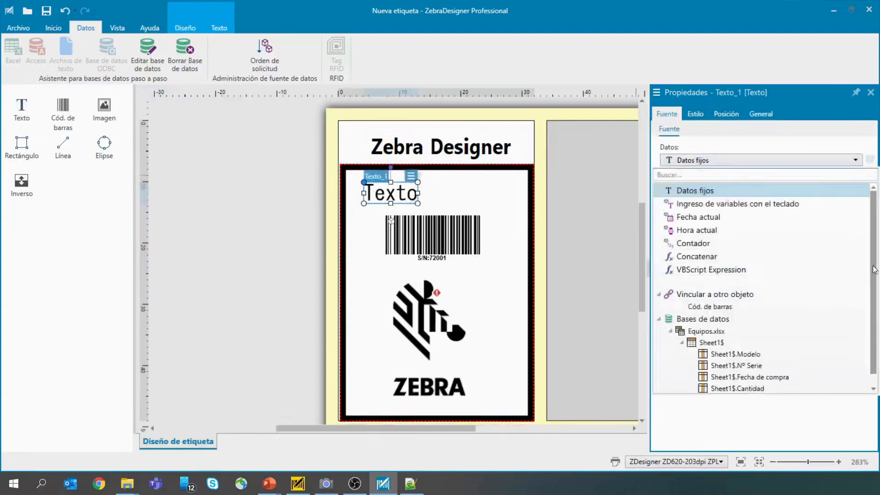
pyautogui.scroll(-1, 878, 290)
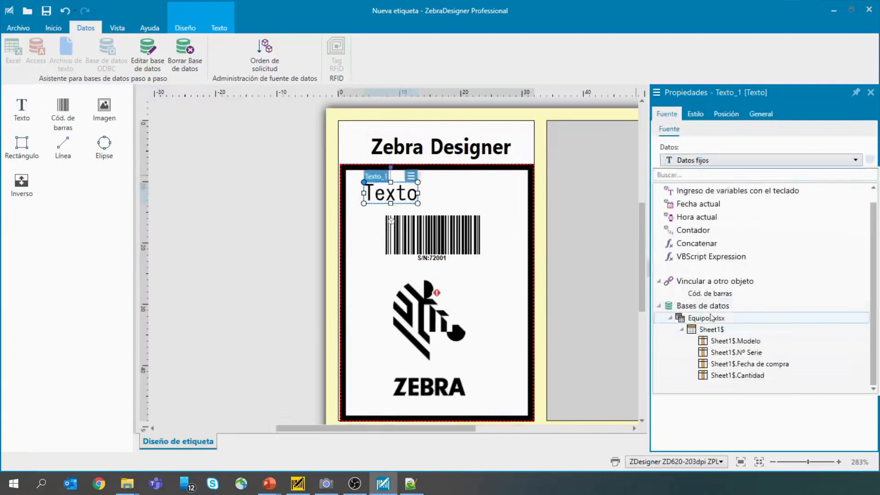
pyautogui.click(728, 341)
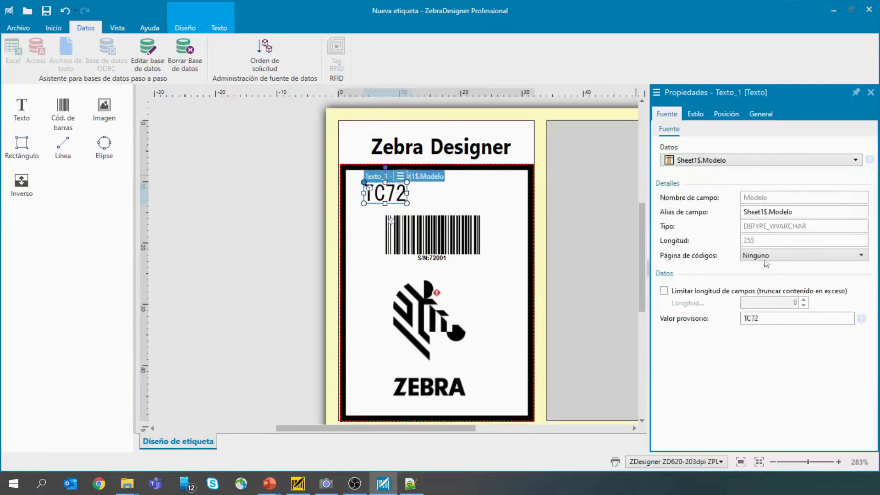
# Step: Set the model text's font to ZEBRA CG Triumvirate BC, then enlarge it to about 12 pt and centre it above the barcode
pyautogui.click(703, 117)
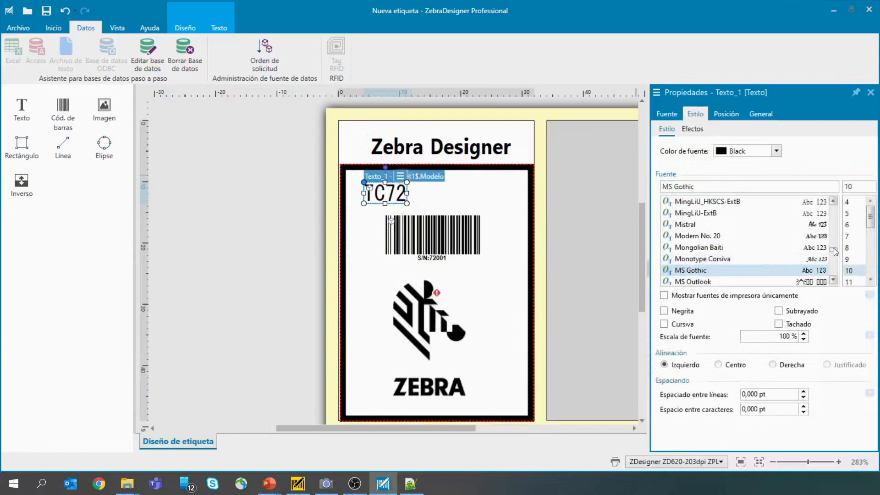
pyautogui.moveTo(834, 248); pyautogui.dragTo(837, 275)
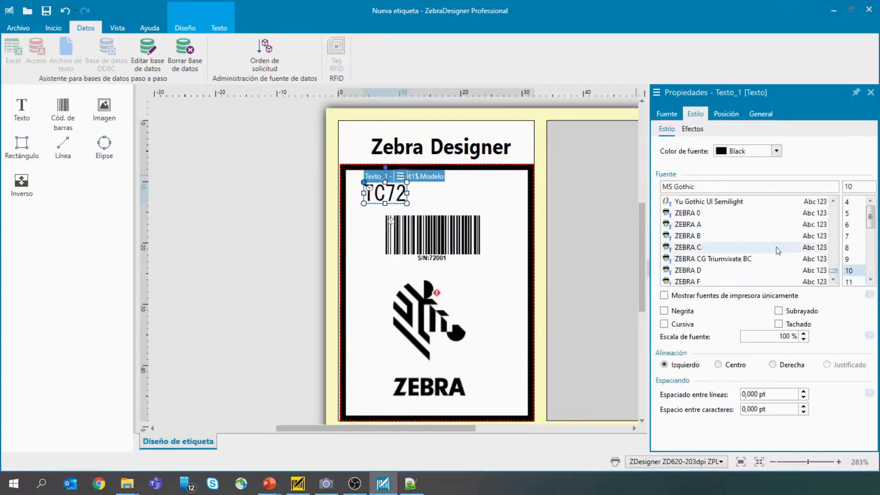
pyautogui.click(715, 258)
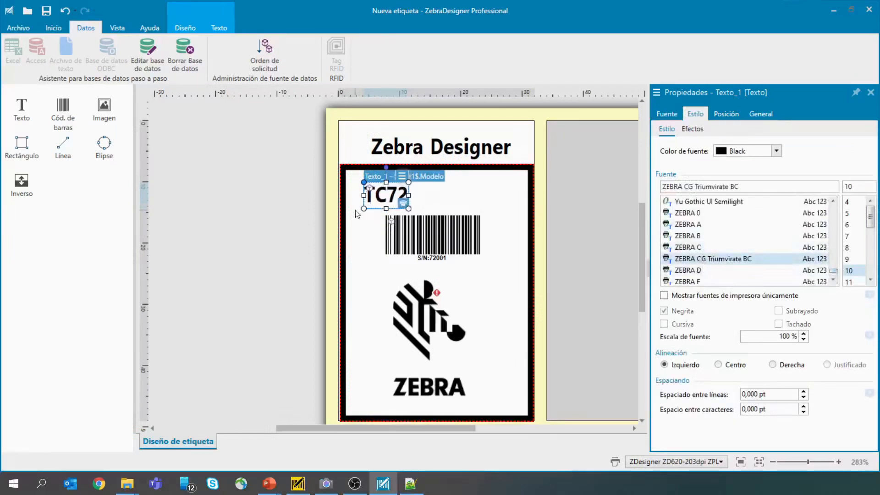
pyautogui.click(472, 201)
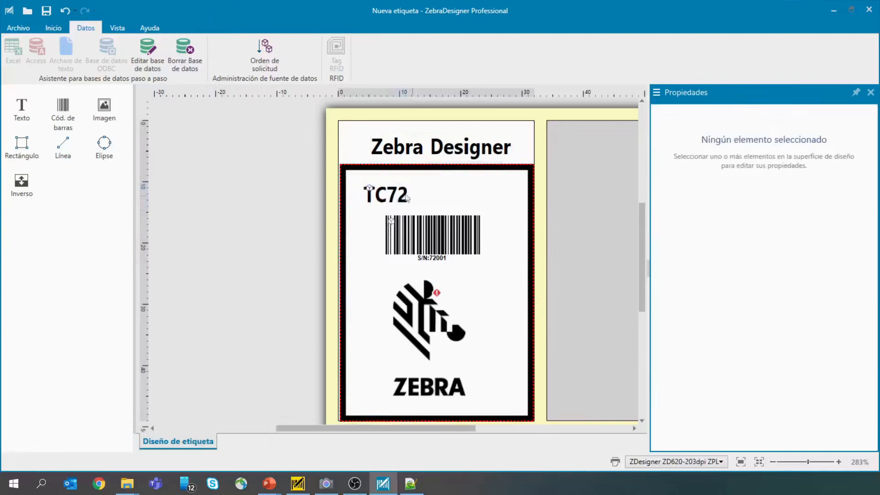
pyautogui.moveTo(402, 193); pyautogui.dragTo(460, 212)
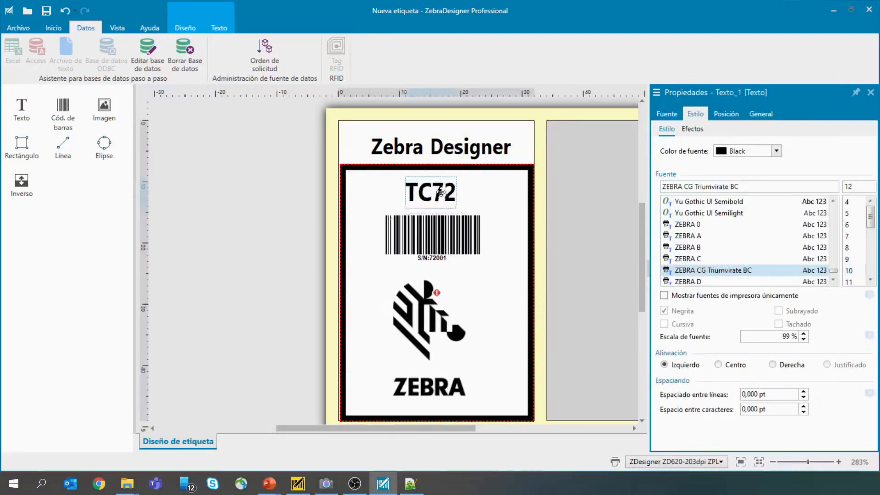
pyautogui.click(508, 292)
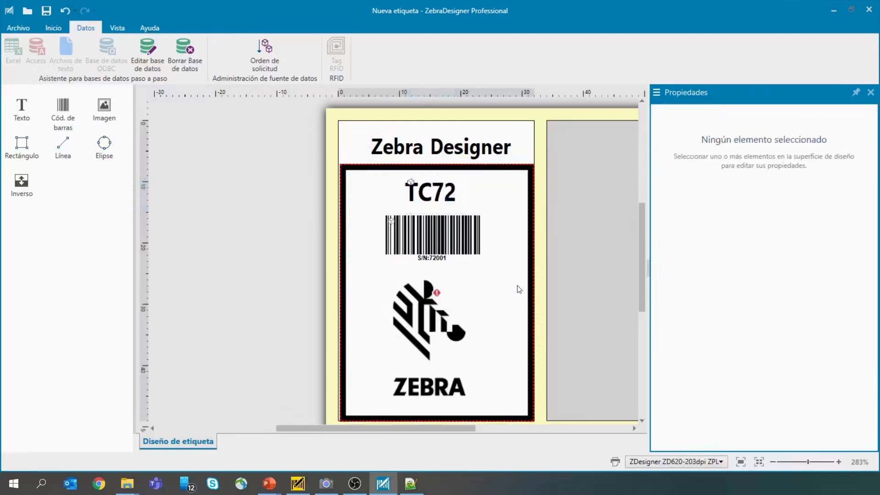
# Step: Move the Zebra logo image toward the frame's left side to free space beside it
pyautogui.click(431, 317)
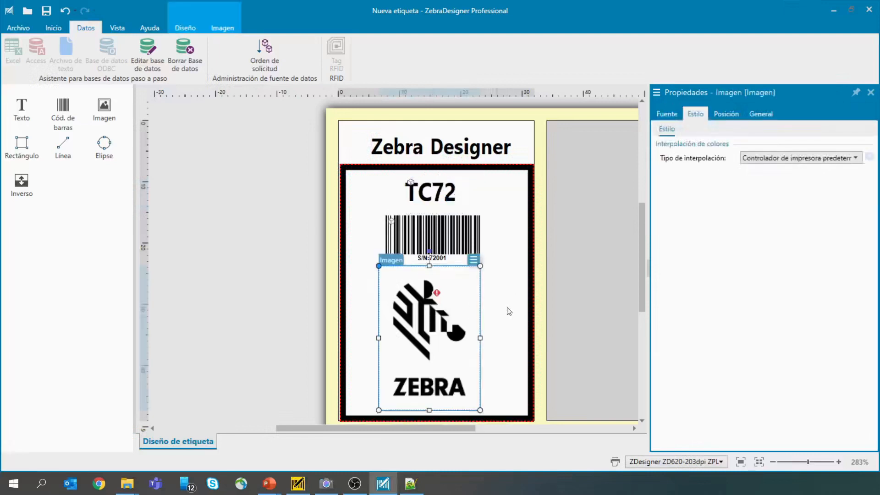
pyautogui.click(517, 287)
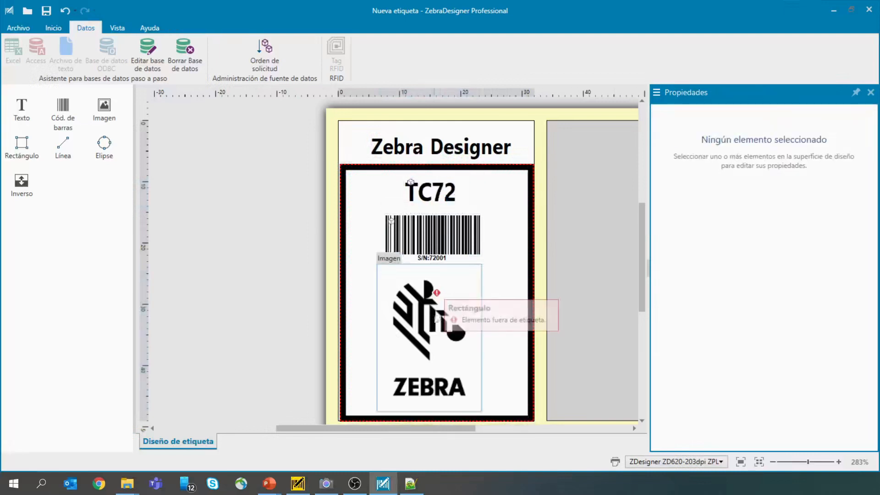
pyautogui.moveTo(422, 319); pyautogui.dragTo(393, 314)
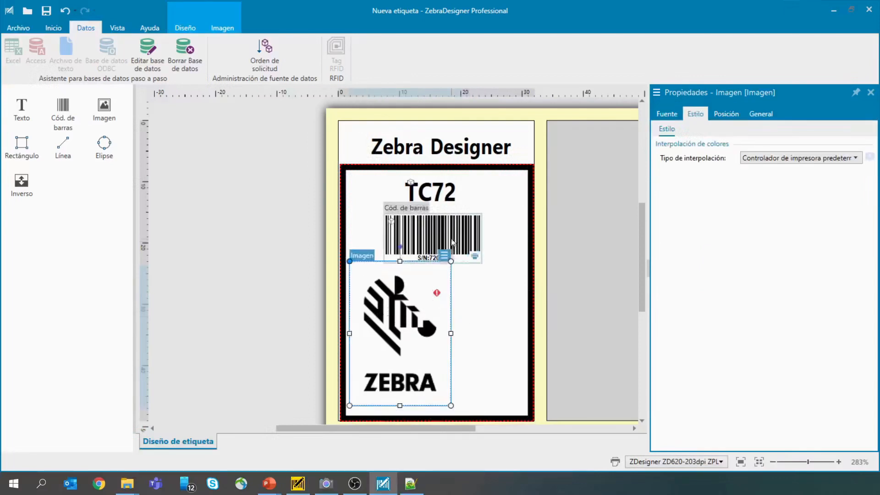
pyautogui.click(512, 301)
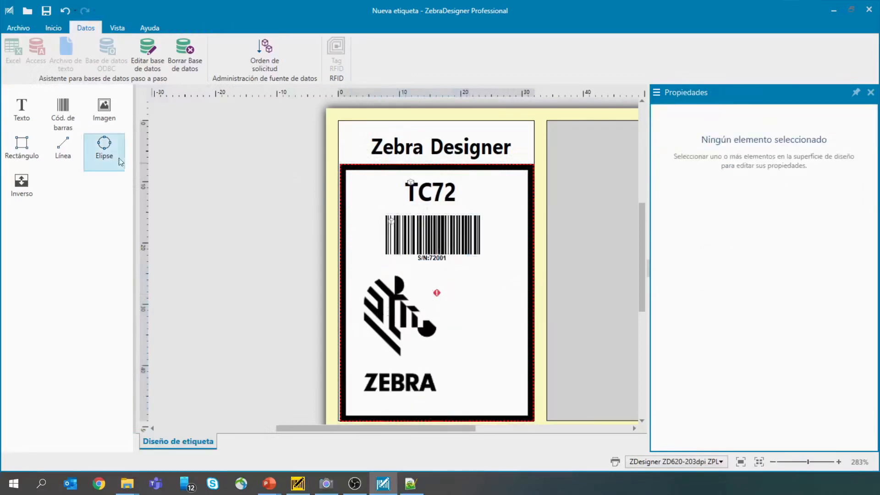
# Step: Add a text object to the right of the Zebra logo and link it to the Sheet1$.Fecha de compra field
pyautogui.click(20, 114)
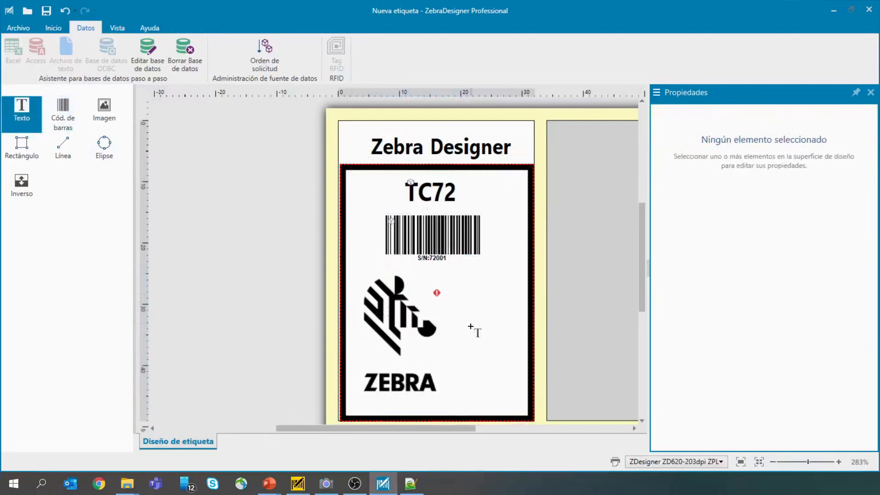
pyautogui.click(460, 311)
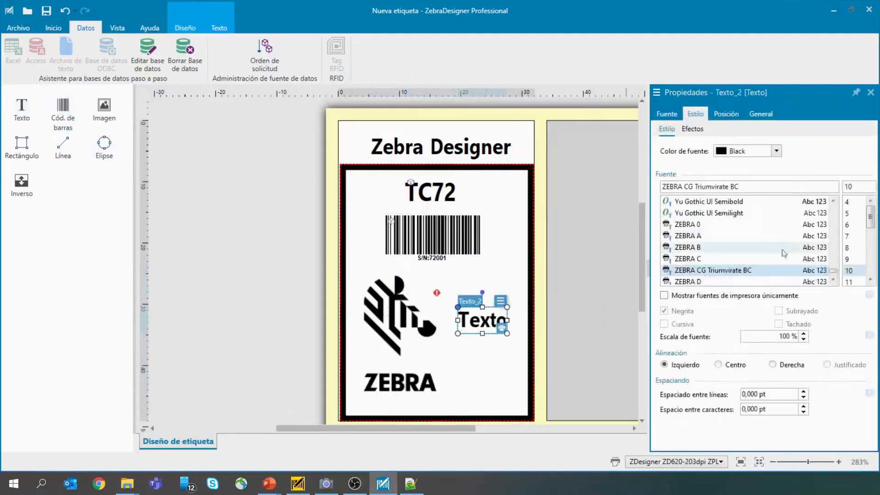
pyautogui.click(672, 117)
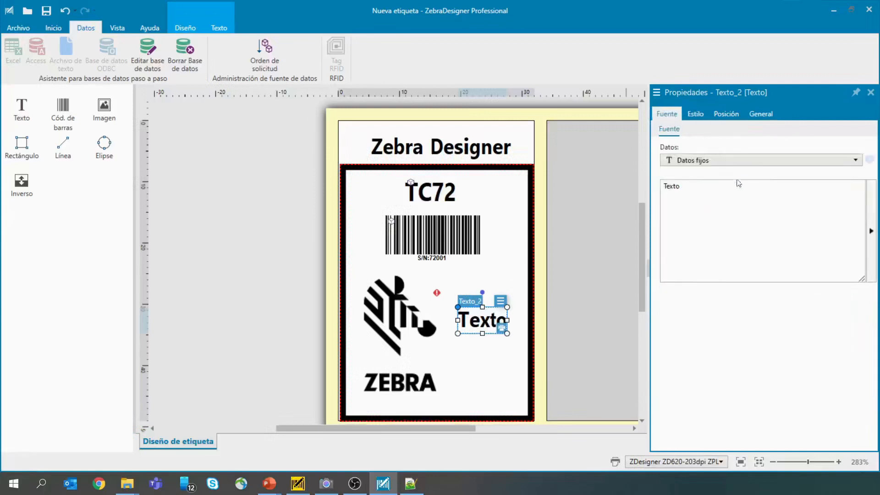
pyautogui.click(695, 193)
pyautogui.hotkey('ctrl', 'a')
pyautogui.press('BackSpace')
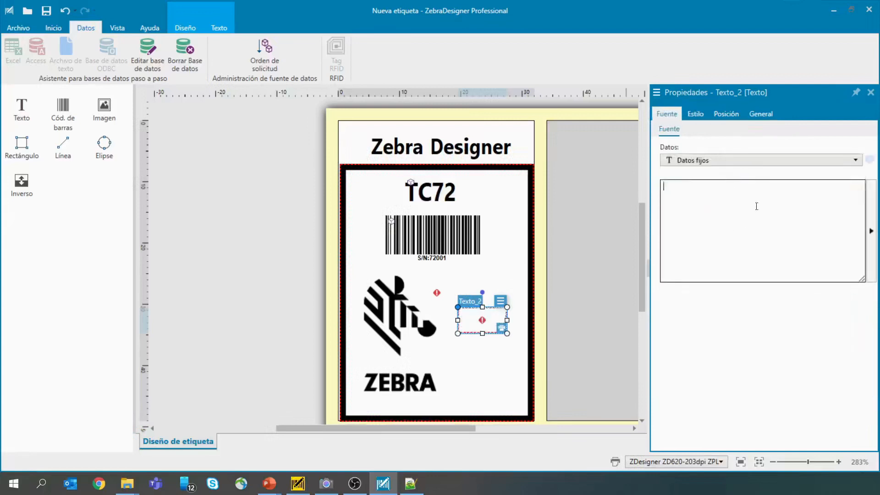
pyautogui.click(731, 161)
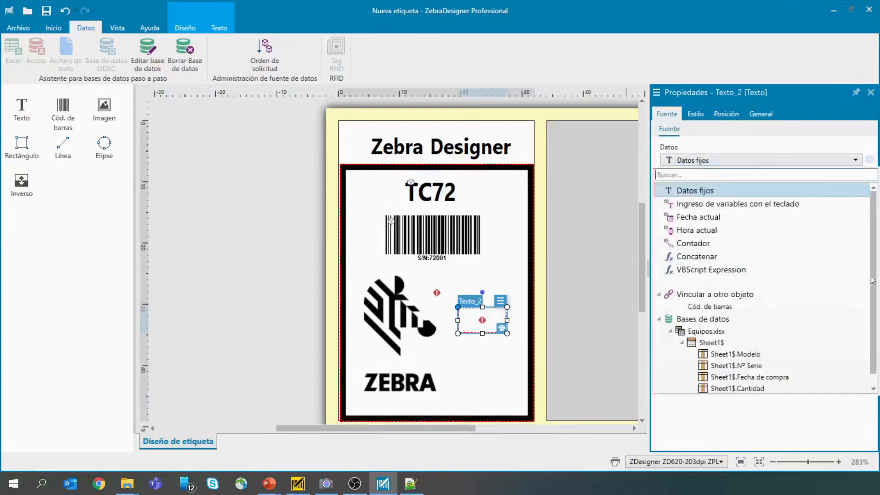
pyautogui.scroll(-1, 878, 326)
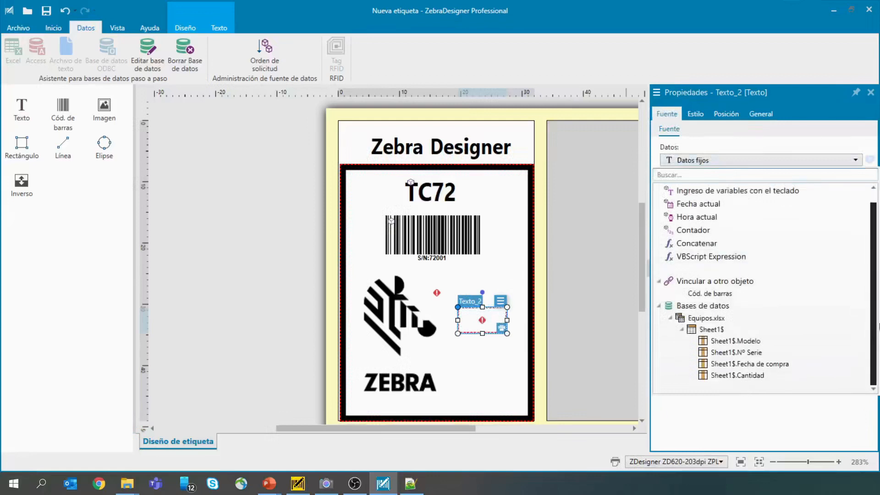
pyautogui.click(750, 364)
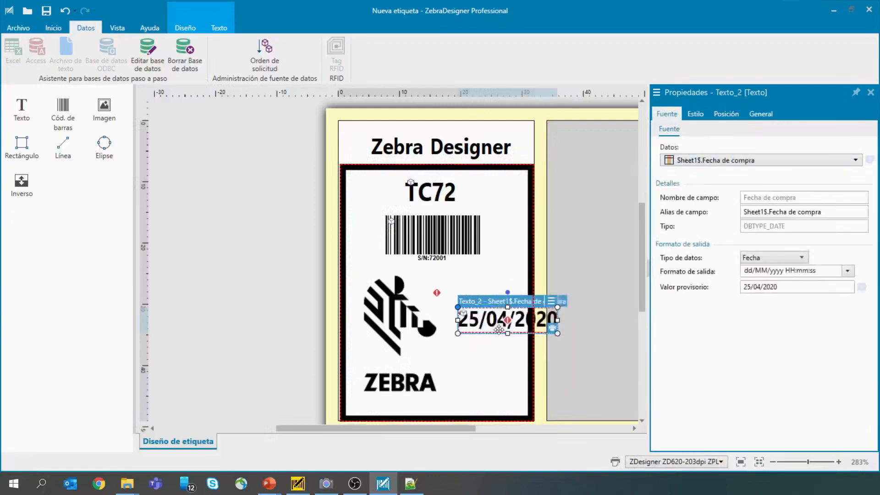
# Step: Move the purchase date text up and left so it sits inside the frame beside the top of the logo
pyautogui.moveTo(468, 320); pyautogui.dragTo(438, 299)
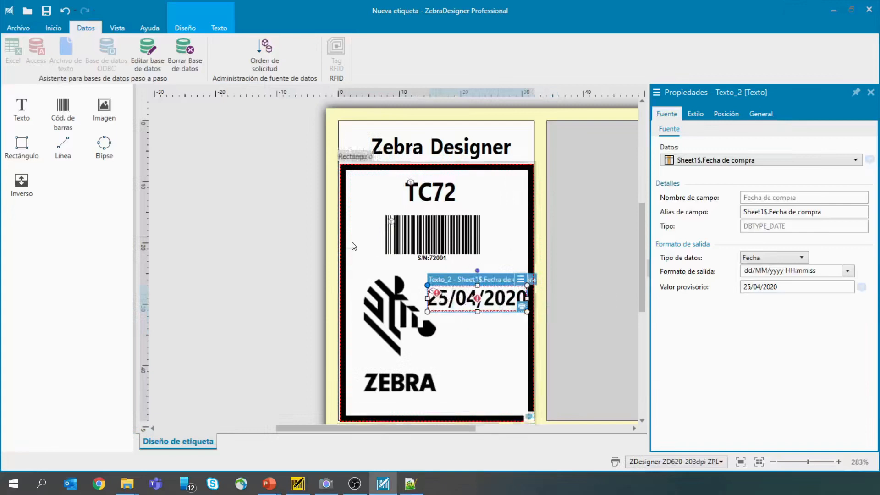
pyautogui.press('Left')
pyautogui.press('Left')
pyautogui.press('Left')
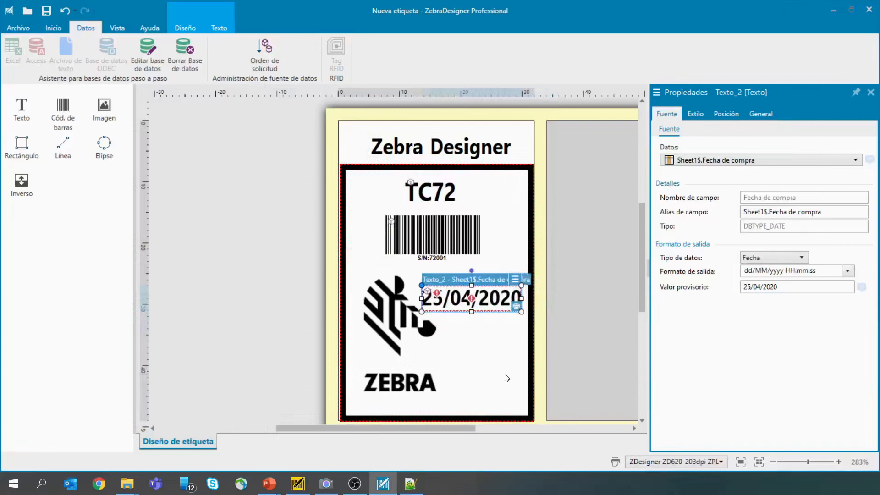
pyautogui.click(503, 409)
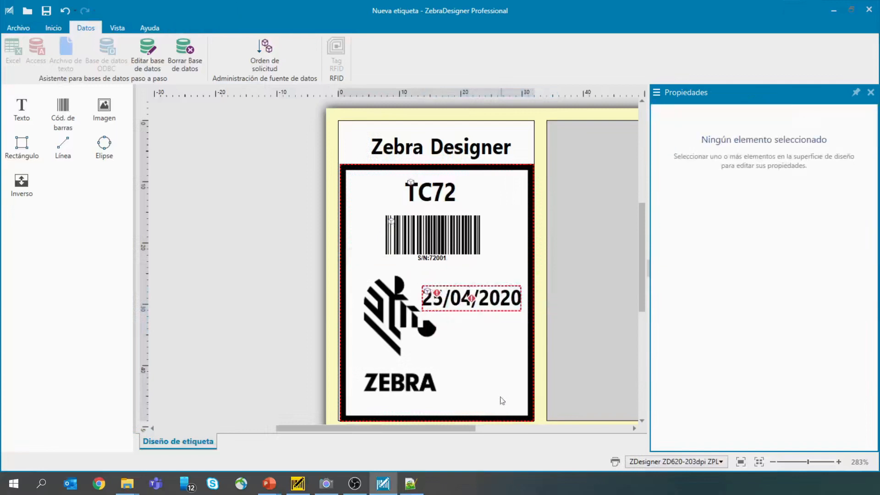
# Step: Shift the rectangular frame slightly left and pull in its left and bottom edges so it fits inside the label
pyautogui.click(529, 210)
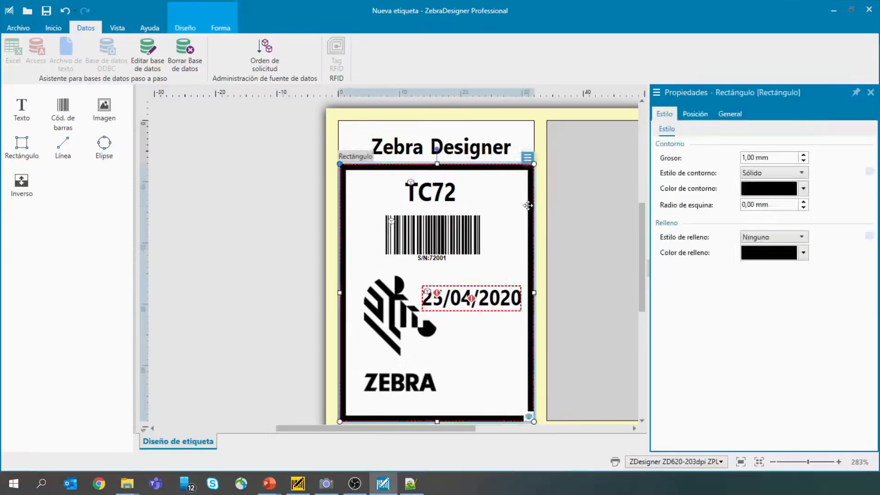
pyautogui.press('Left')
pyautogui.press('Left')
pyautogui.press('Left')
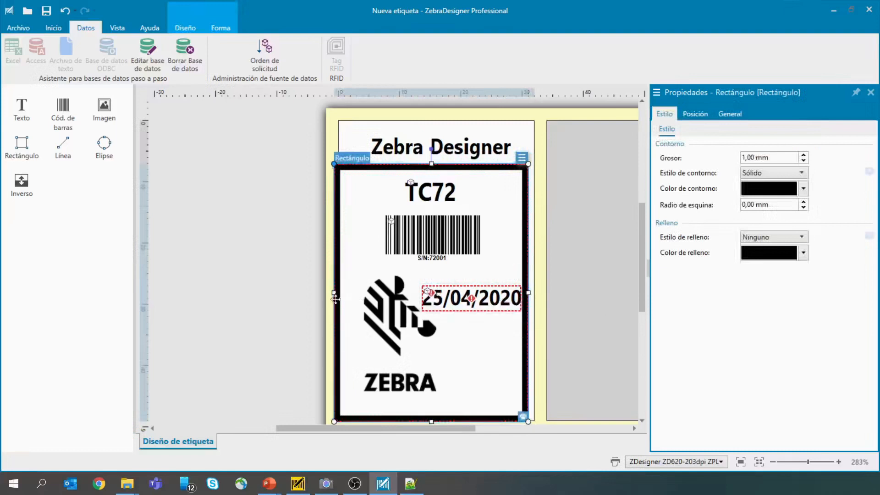
pyautogui.moveTo(332, 292); pyautogui.dragTo(337, 293)
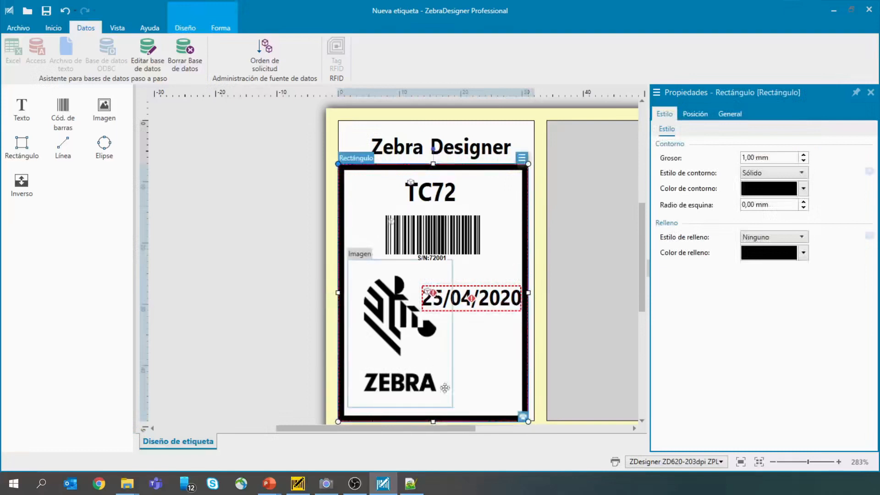
pyautogui.moveTo(433, 421); pyautogui.dragTo(433, 412)
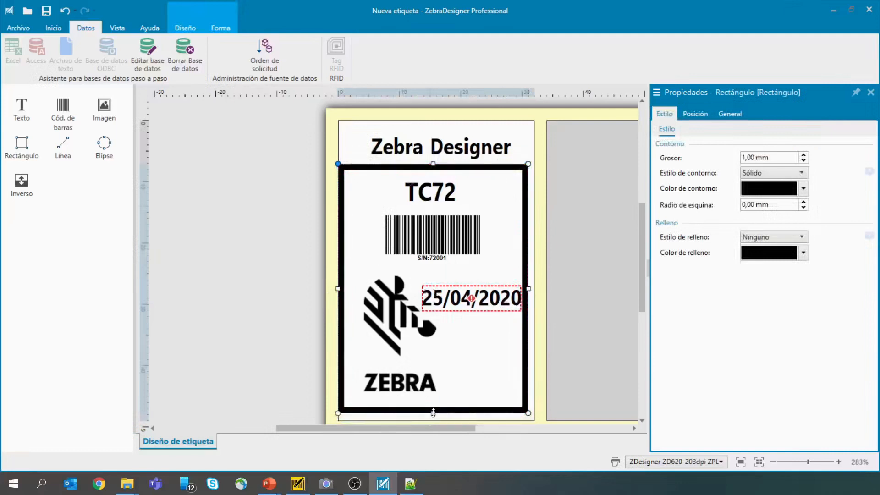
# Step: Set the purchase date text's anchor point to its centre and its rotation angle to 90 degrees
pyautogui.click(488, 299)
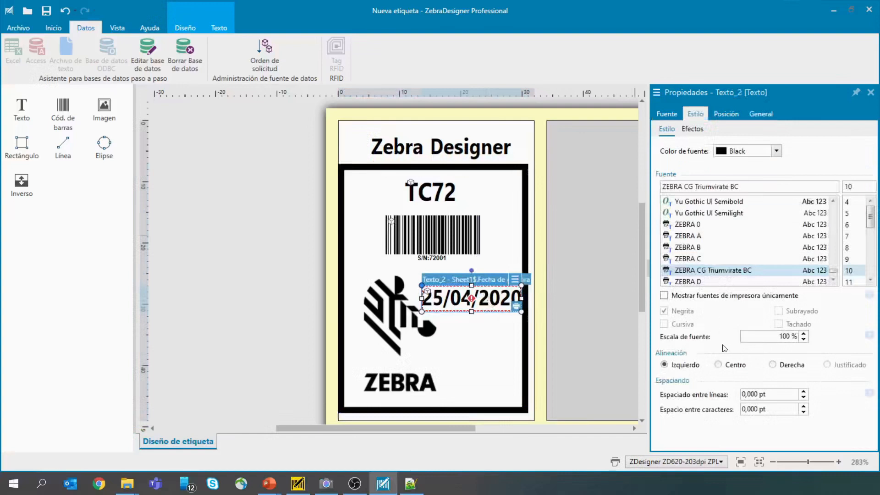
pyautogui.click(724, 114)
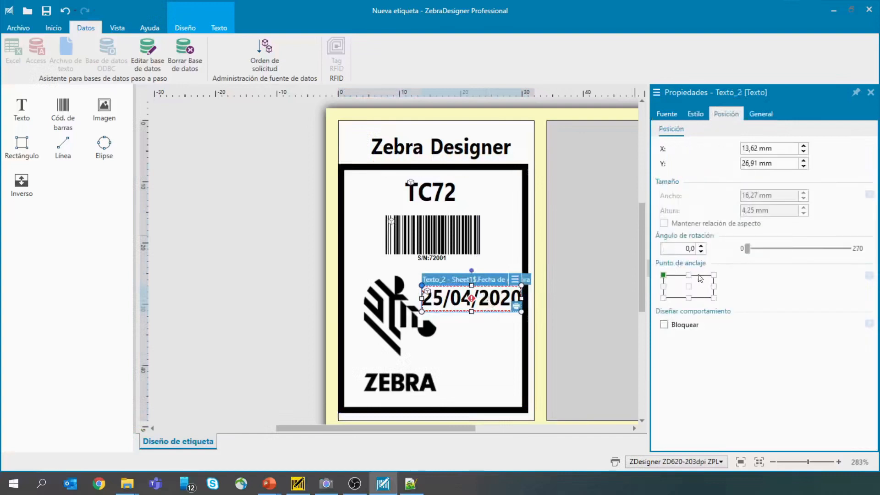
pyautogui.click(689, 288)
pyautogui.write('90')
pyautogui.press('Return')
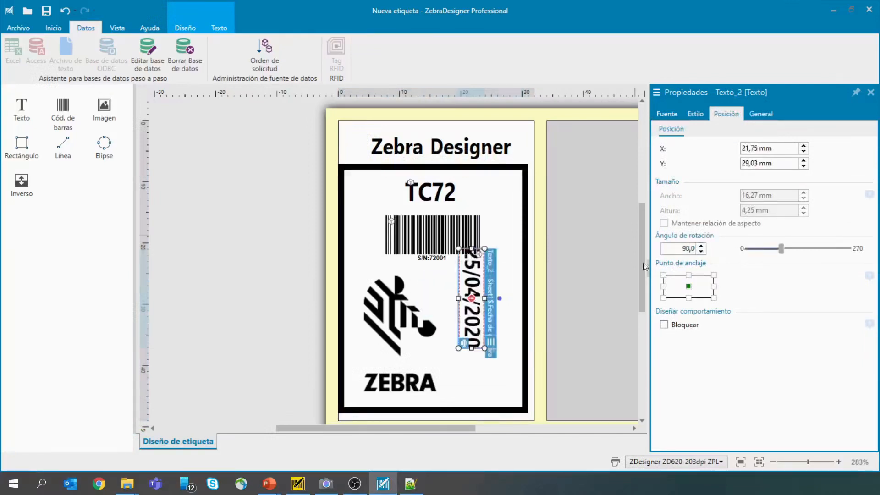
# Step: Set the date text's rotation angle to 270 degrees and move it to about X 24 mm, Y 35 mm beside the logo
pyautogui.moveTo(677, 252); pyautogui.dragTo(737, 262)
pyautogui.write('270')
pyautogui.press('Return')
pyautogui.moveTo(471, 312); pyautogui.dragTo(485, 345)
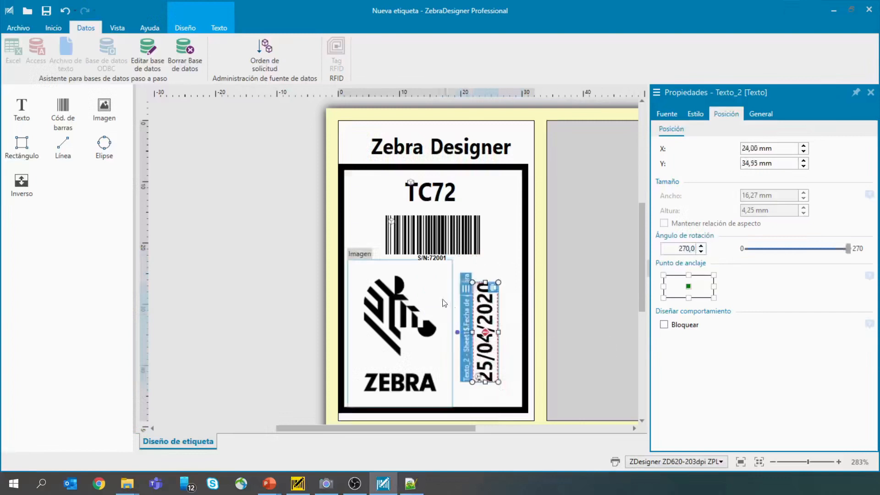
# Step: Close the properties of the date text and open the label's print settings
pyautogui.click(282, 207)
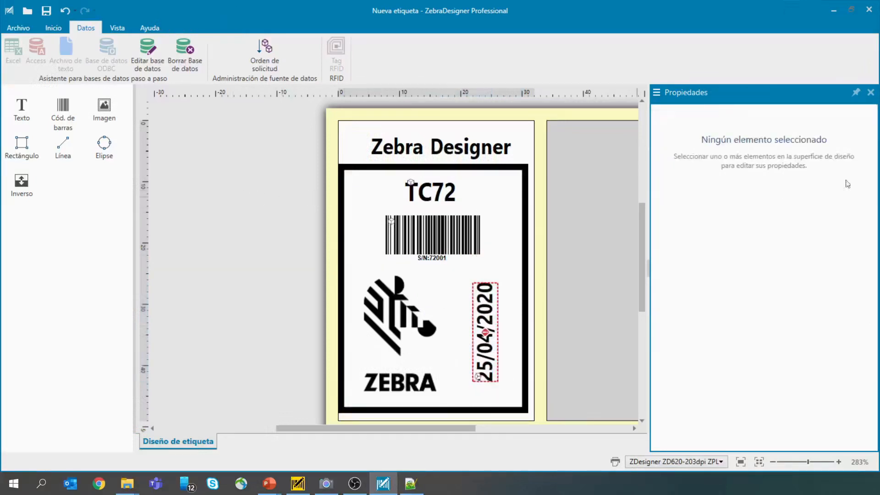
pyautogui.click(872, 93)
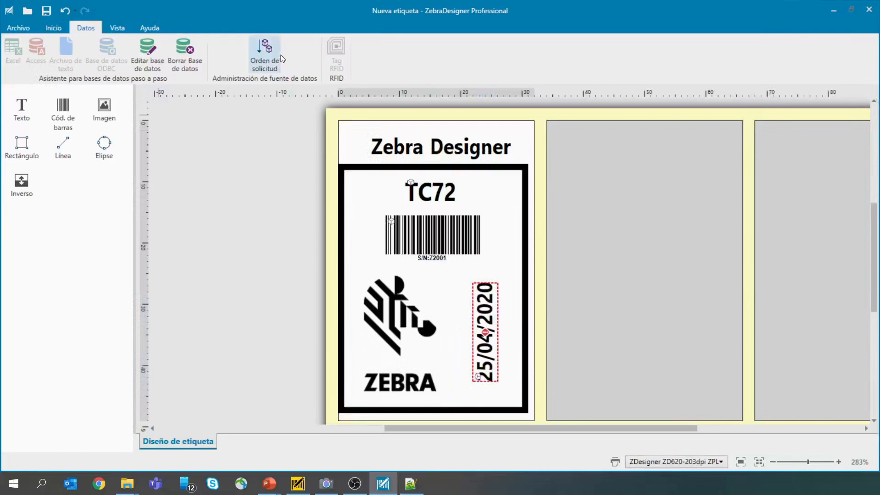
pyautogui.click(53, 28)
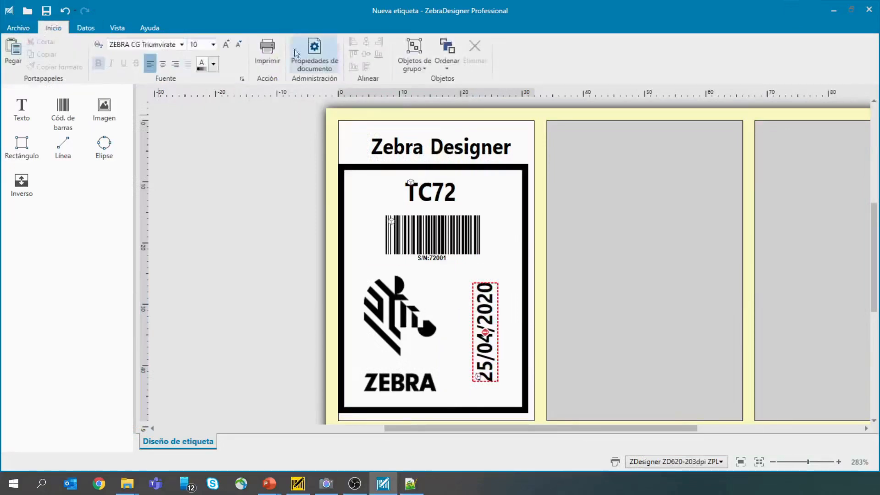
pyautogui.click(269, 55)
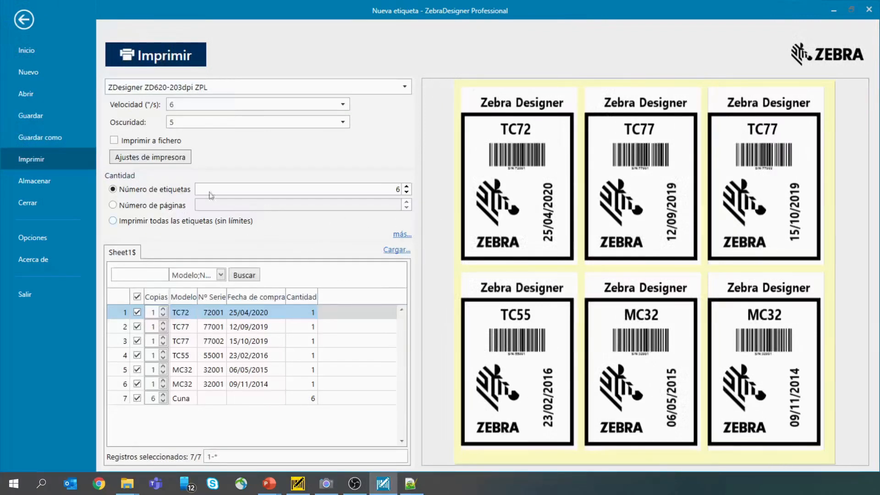
# Step: Set the number of labels to 12 and preview the second page of the print job
pyautogui.click(406, 187)
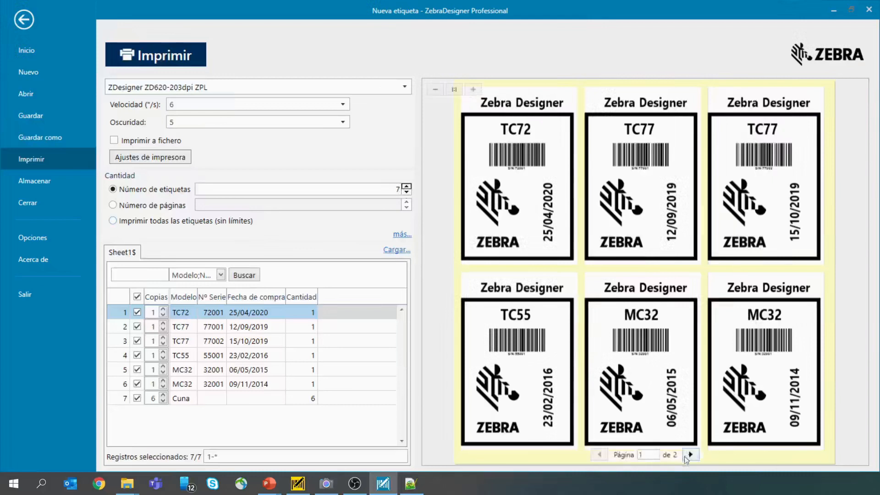
pyautogui.click(407, 187)
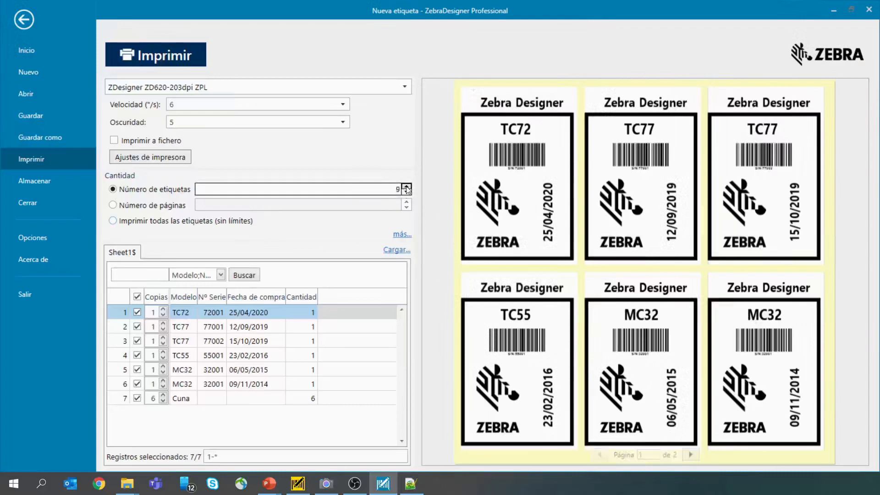
pyautogui.click(406, 187)
pyautogui.click(407, 187)
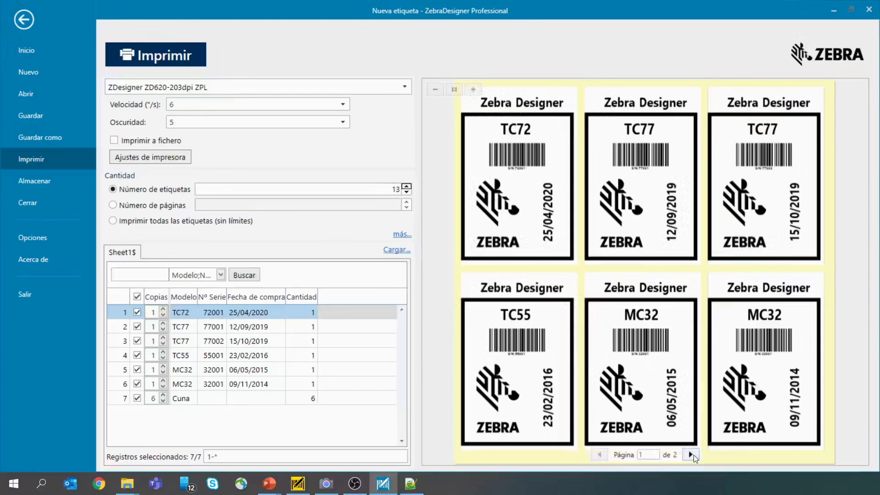
pyautogui.click(691, 455)
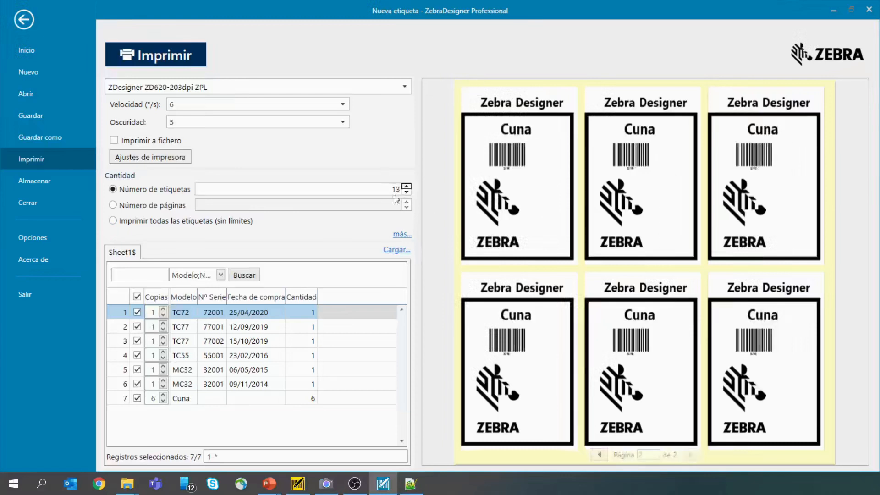
pyautogui.click(406, 187)
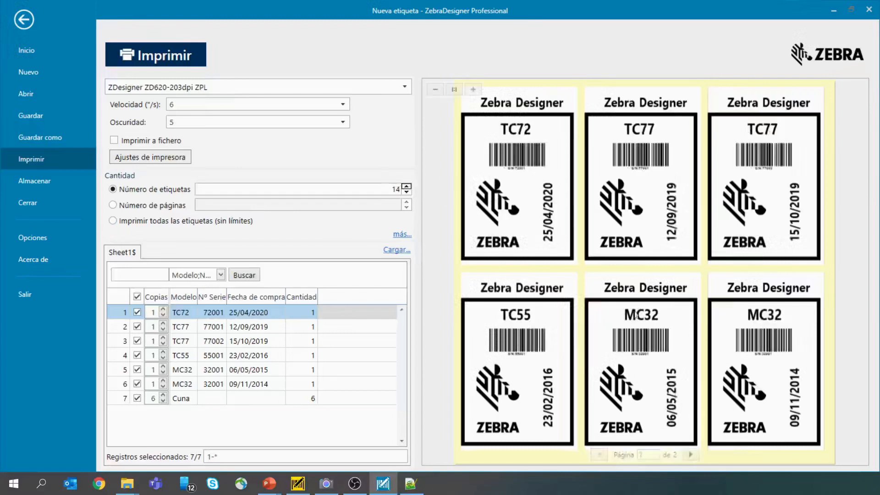
pyautogui.click(407, 192)
pyautogui.click(690, 454)
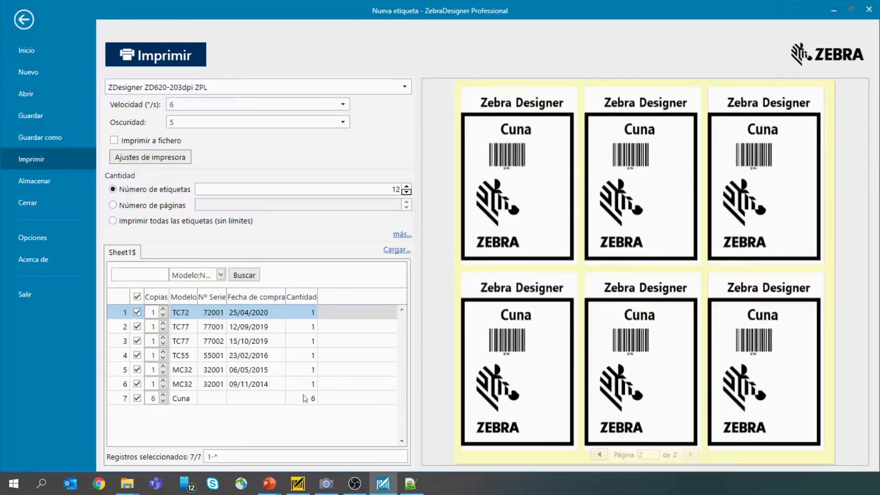
# Step: Print the labels with the Cuna record selected and check the printer output in the camera window
pyautogui.click(312, 403)
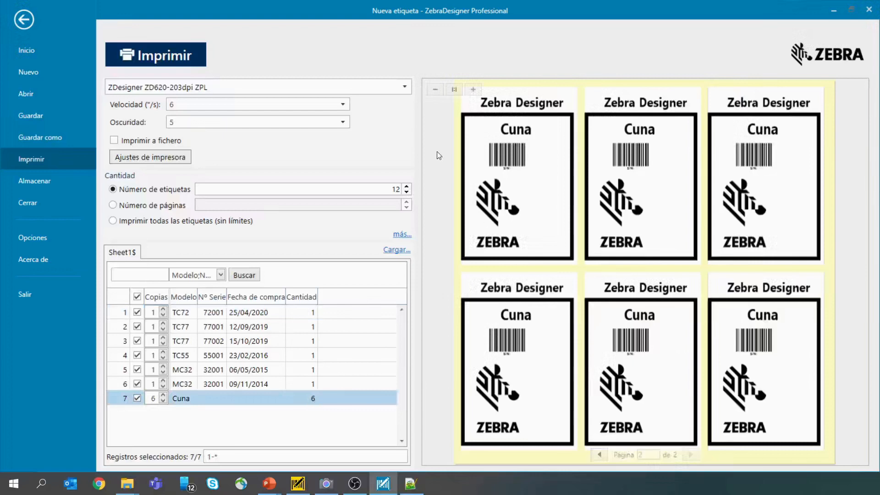
pyautogui.click(142, 56)
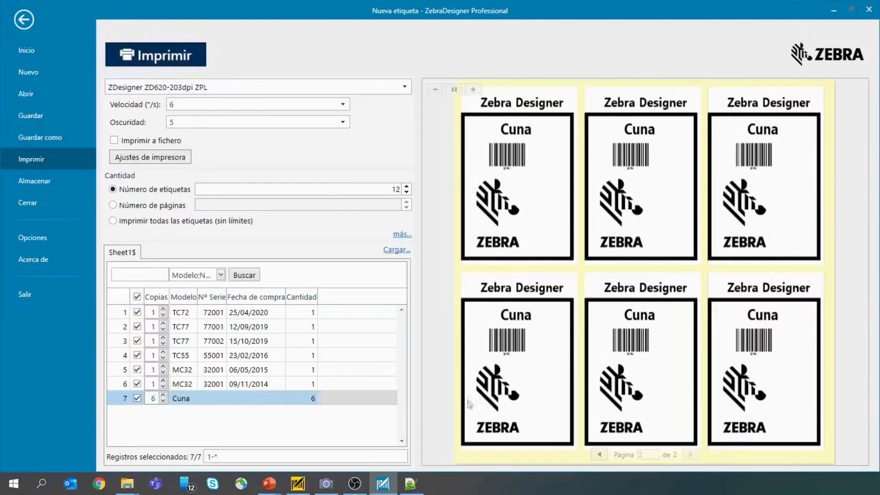
pyautogui.click(326, 485)
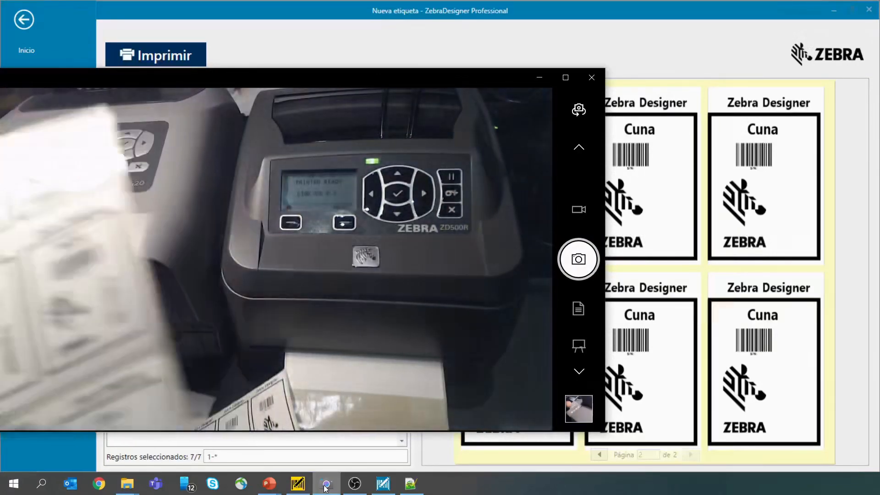
pyautogui.click(421, 54)
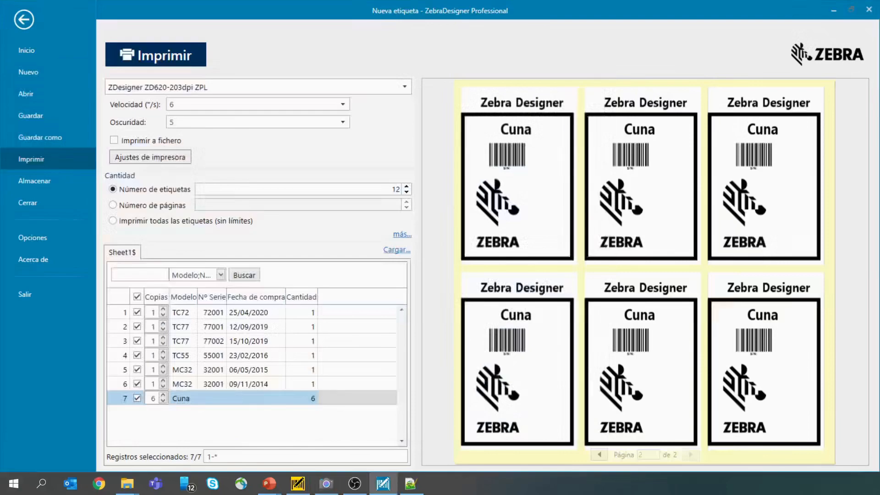
# Step: Return to the label design and add a text object at about X 3 mm, Y 13 mm with Contador as its data source
pyautogui.click(24, 20)
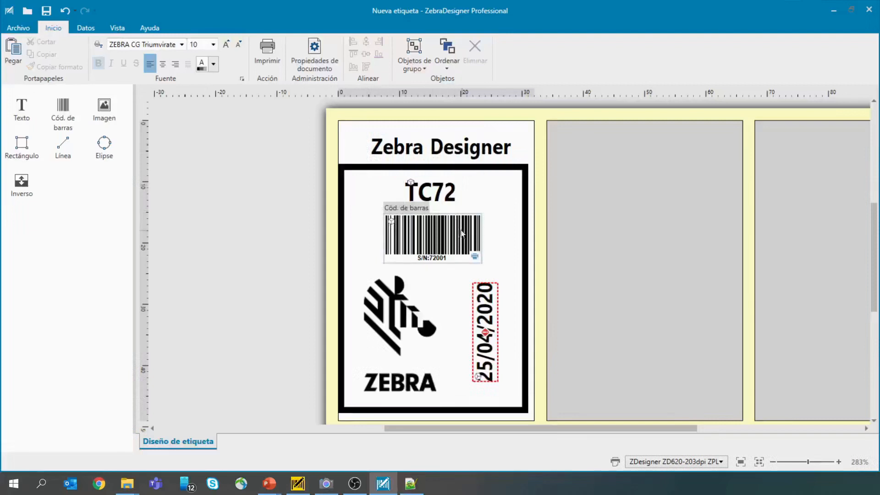
pyautogui.click(18, 112)
pyautogui.click(357, 198)
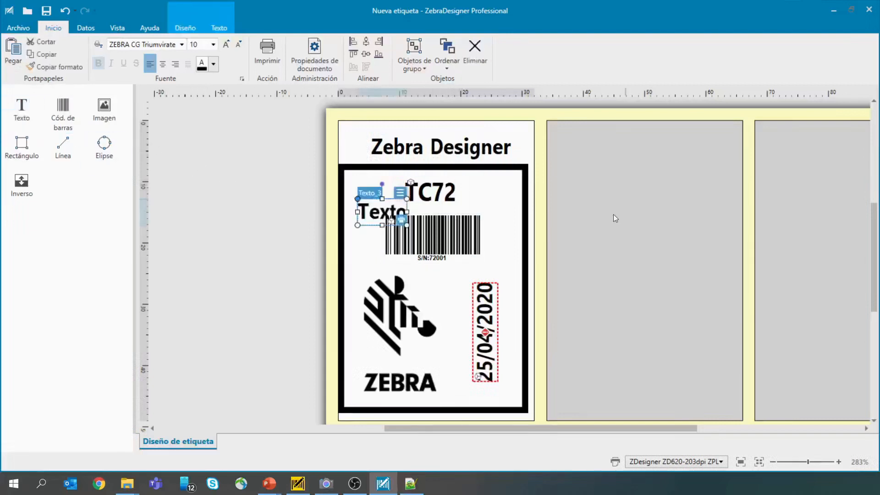
pyautogui.doubleClick(362, 220)
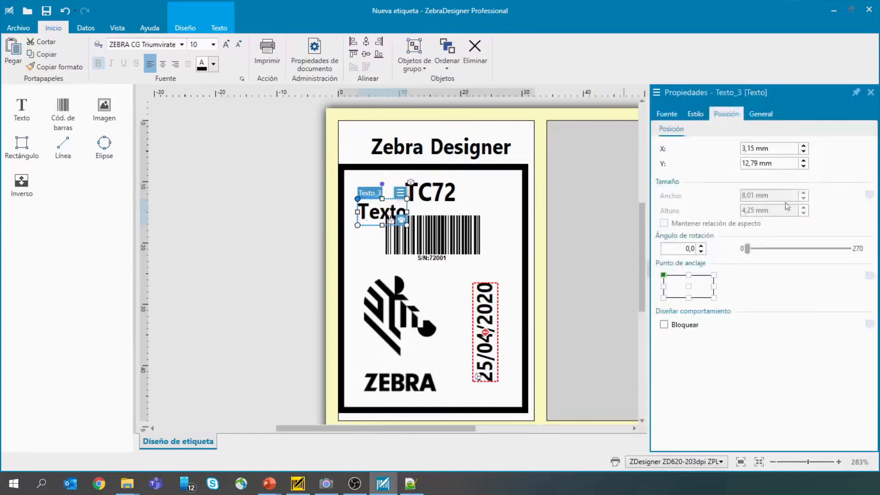
pyautogui.click(664, 112)
pyautogui.click(773, 164)
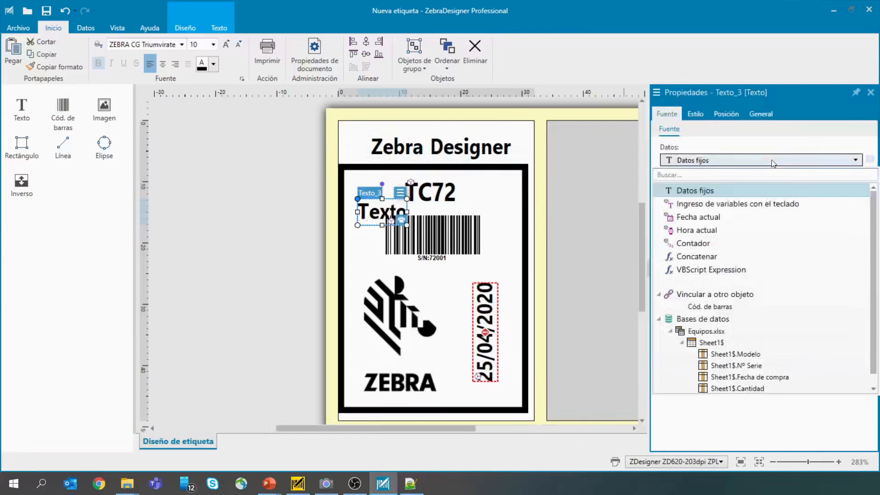
pyautogui.click(676, 243)
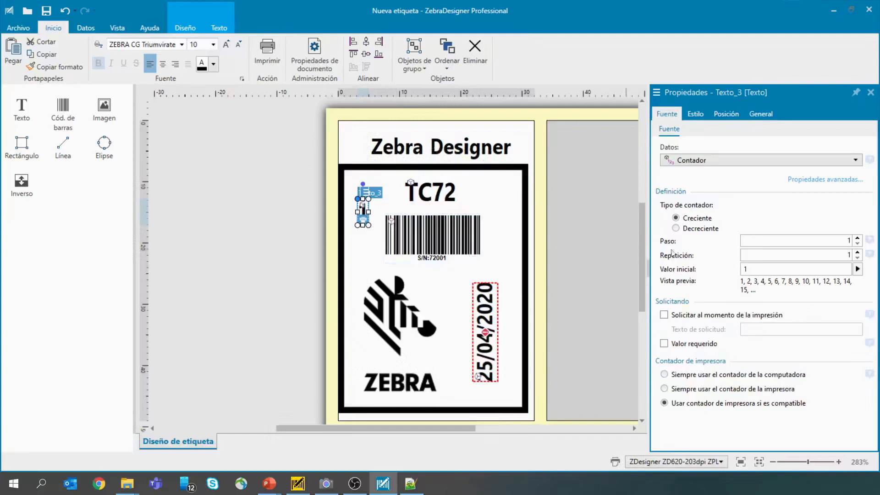
pyautogui.click(508, 207)
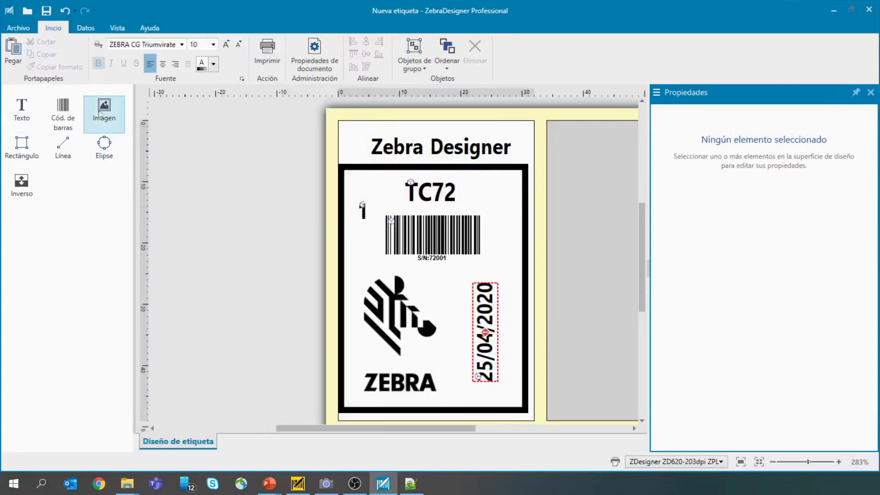
# Step: Add a text object to the right of the TC72 model text and make it a Concatenar source using Texto_3 as input
pyautogui.click(8, 107)
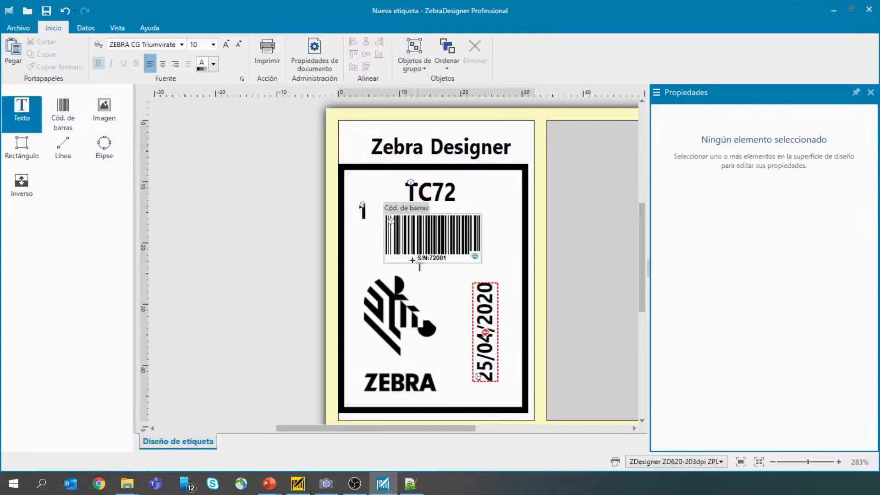
pyautogui.click(467, 186)
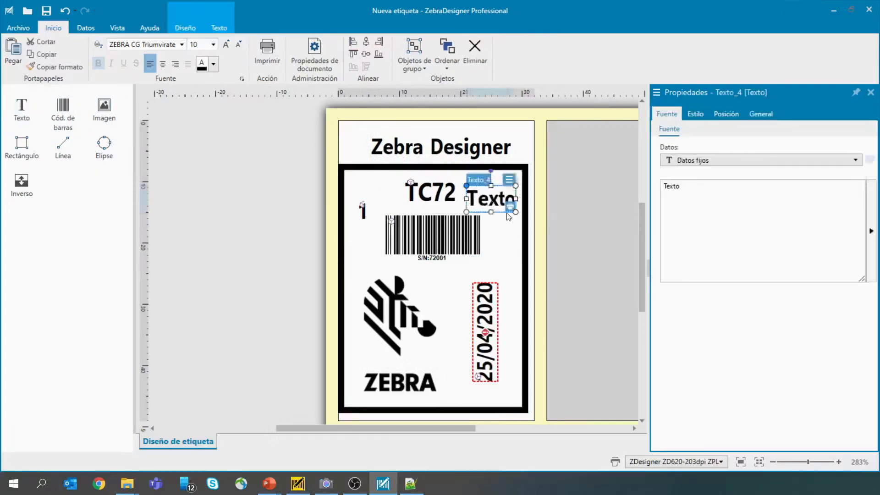
pyautogui.moveTo(719, 187); pyautogui.dragTo(620, 189)
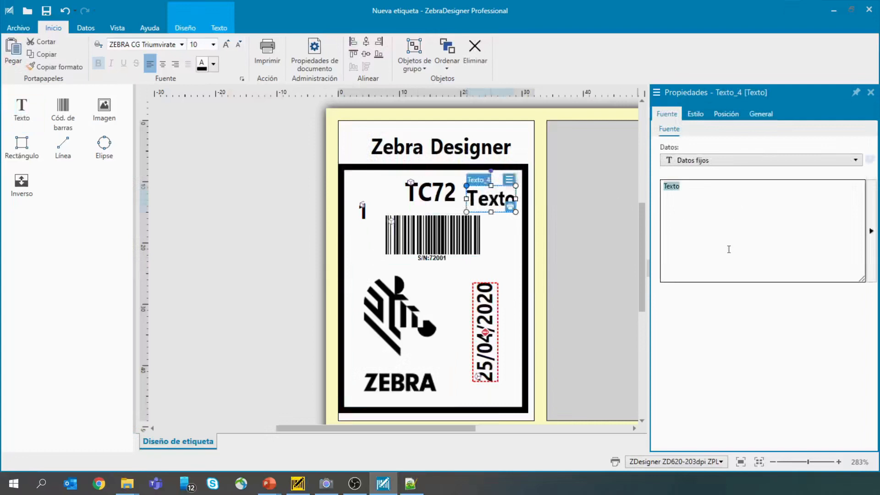
pyautogui.press('BackSpace')
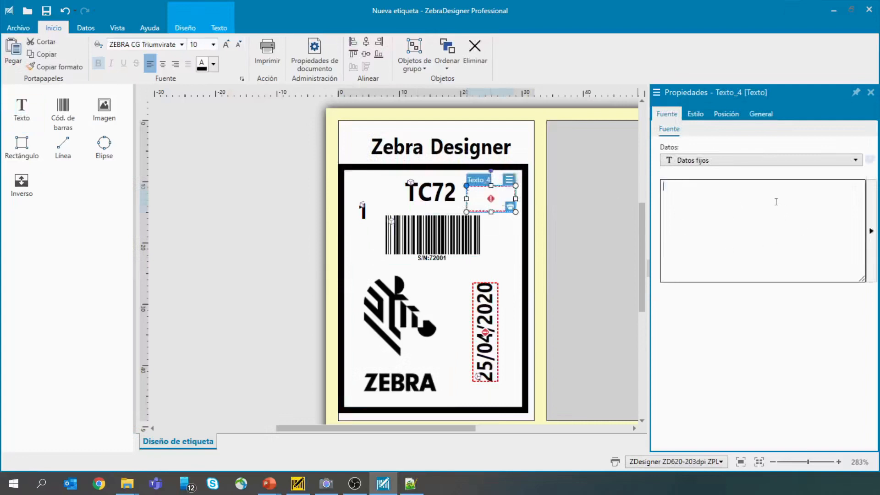
pyautogui.click(741, 164)
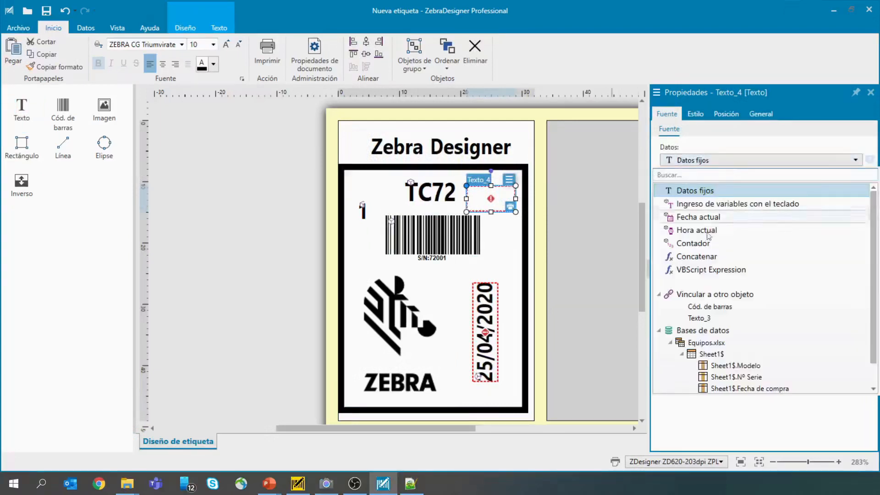
pyautogui.click(696, 257)
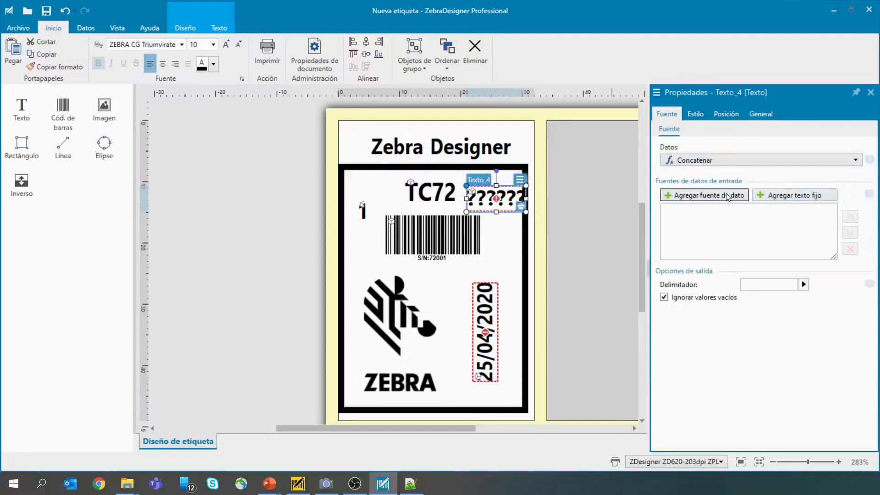
pyautogui.click(705, 196)
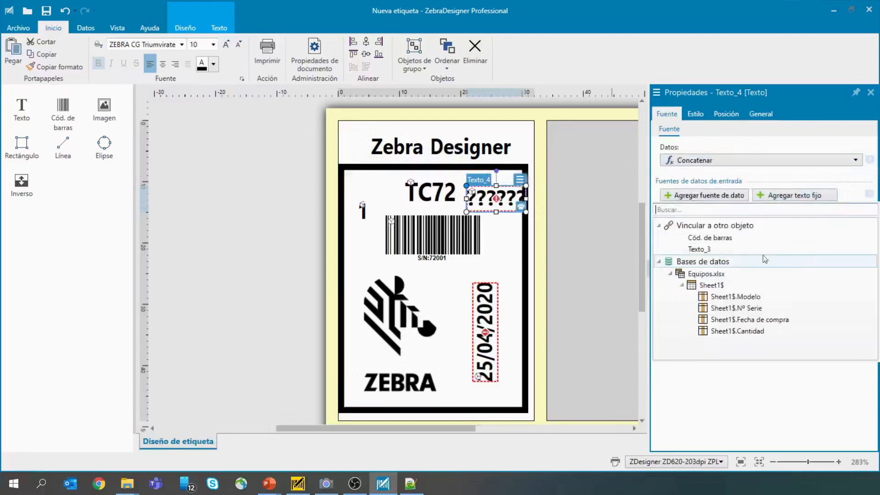
pyautogui.click(698, 249)
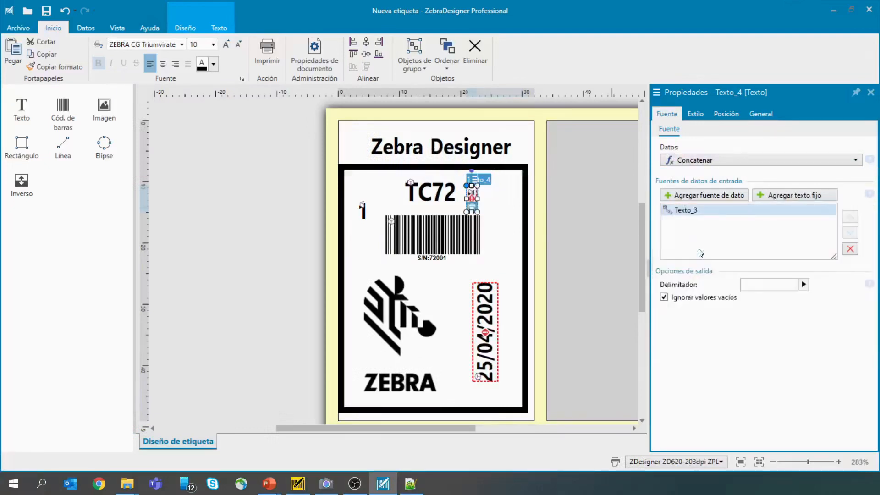
# Step: Rename the counter text object Texto_3 as Contador
pyautogui.click(362, 212)
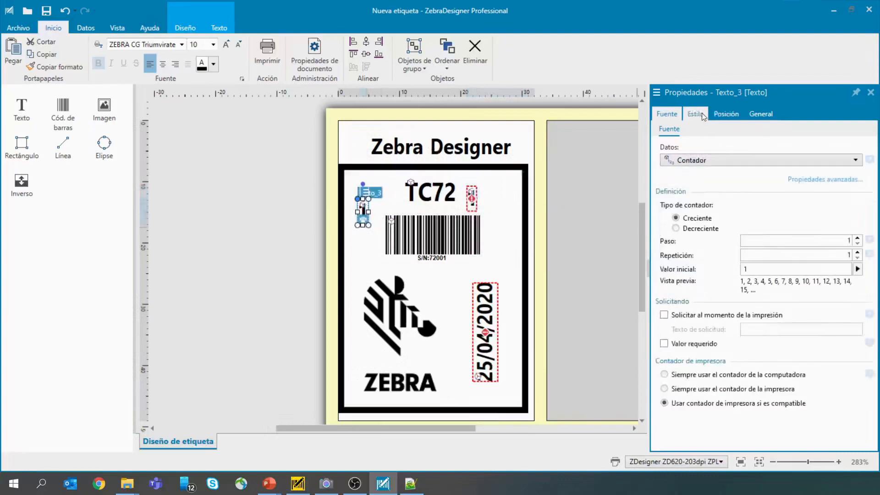
pyautogui.click(764, 113)
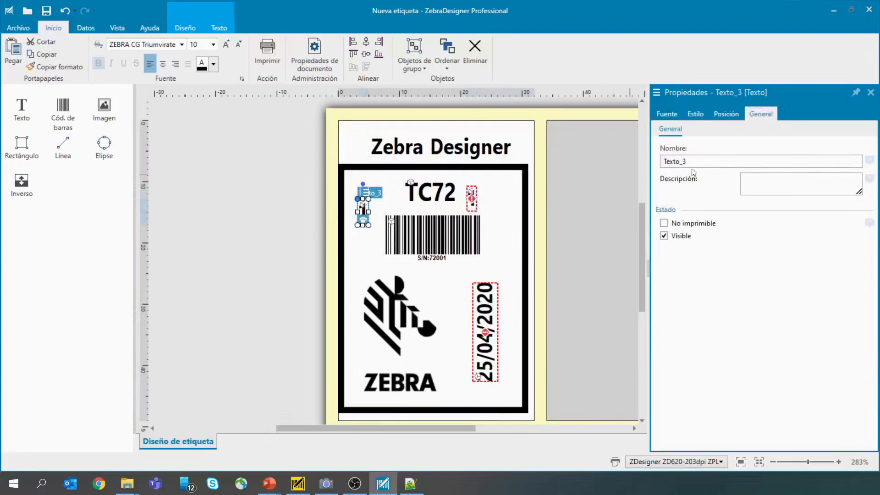
pyautogui.click(689, 162)
pyautogui.moveTo(689, 164); pyautogui.dragTo(636, 163)
pyautogui.write('Contador')
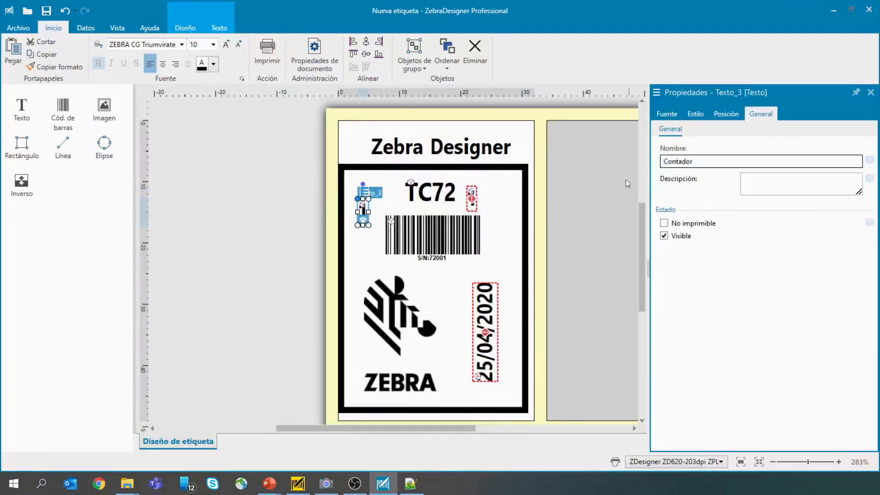
pyautogui.click(504, 215)
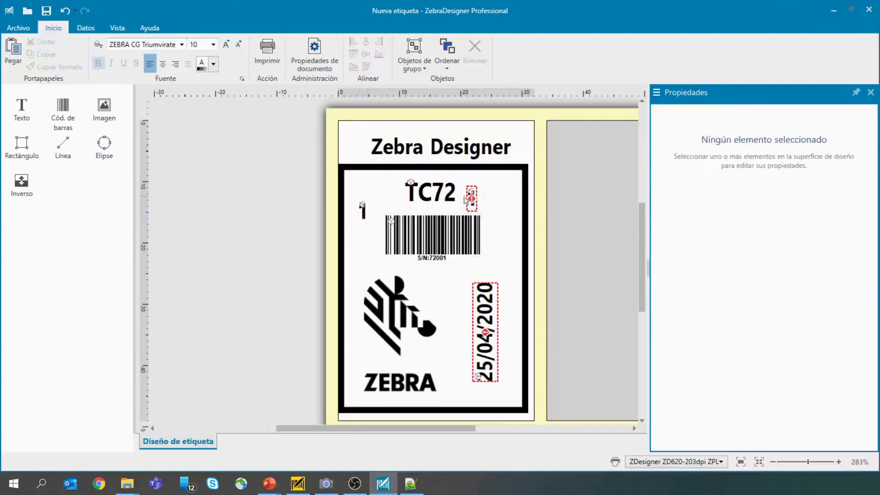
# Step: Remove Contador from the inputs of the concatenated text beside the TC72 model and add it back as a data source
pyautogui.moveTo(473, 202)
pyautogui.scroll(3, 473, 201)
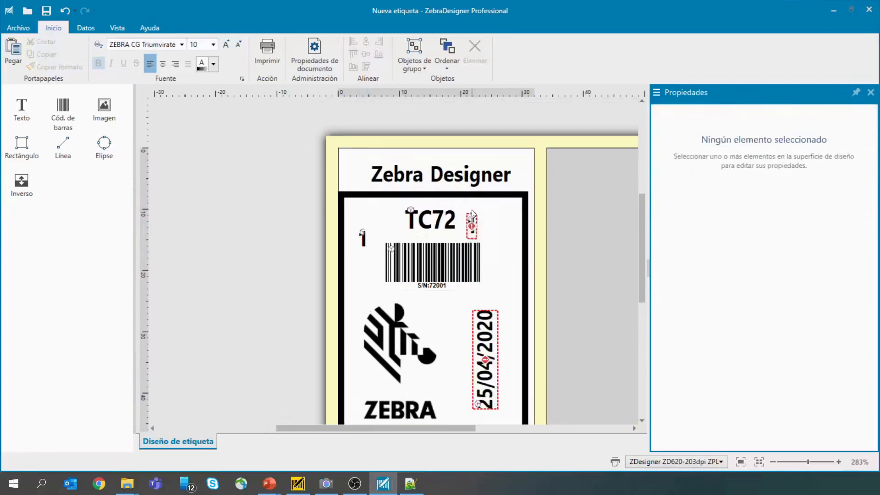
pyautogui.click(473, 198)
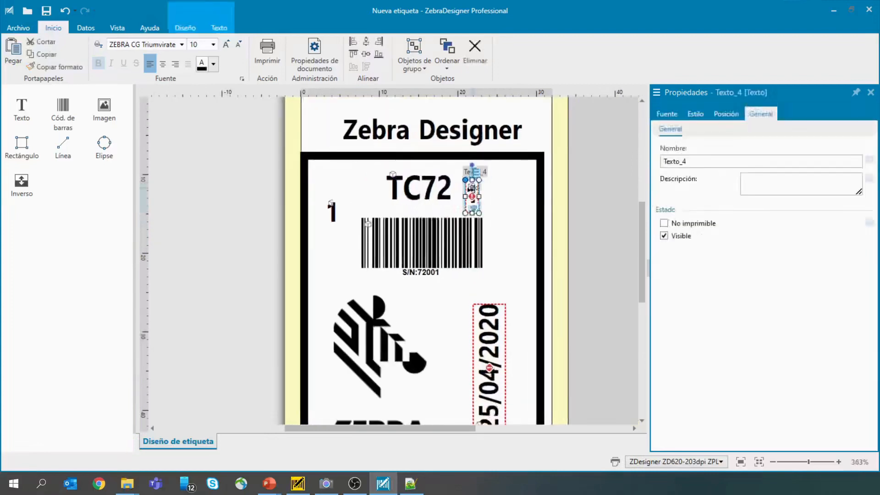
pyautogui.click(667, 114)
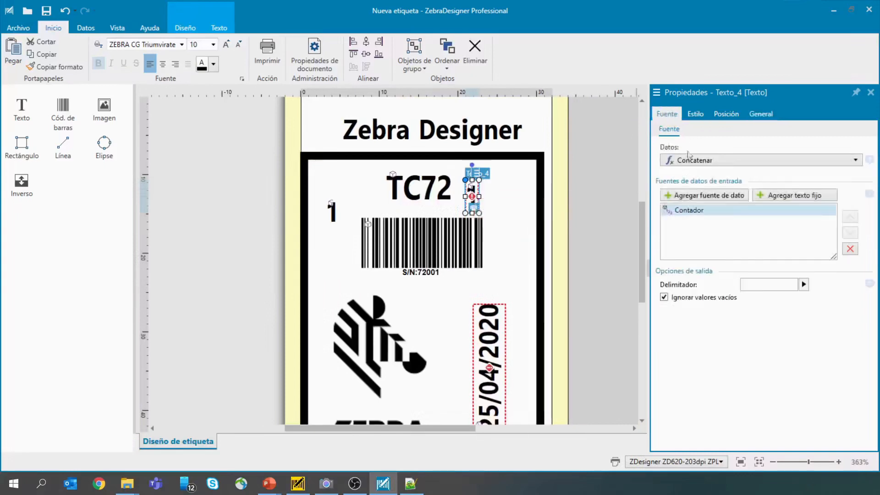
pyautogui.click(850, 249)
pyautogui.click(709, 195)
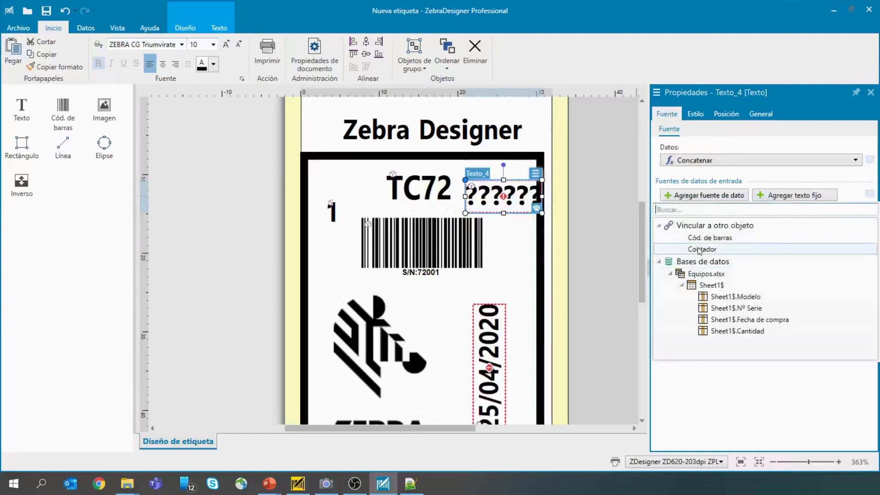
pyautogui.click(693, 248)
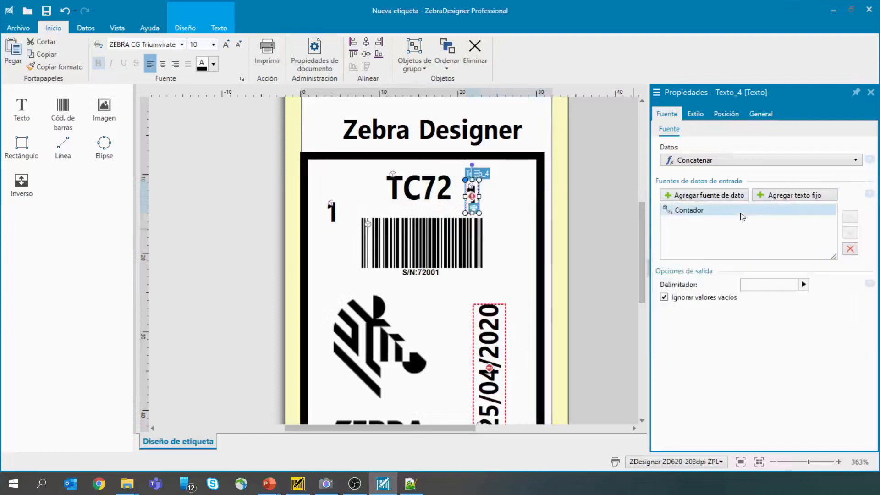
# Step: Add the fixed text " de 6" after Contador in the concatenated text's inputs
pyautogui.click(794, 196)
pyautogui.click(763, 217)
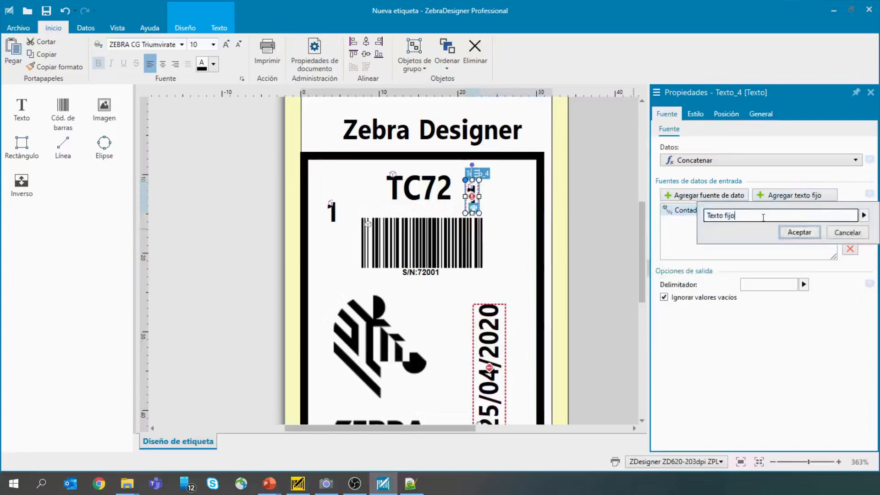
pyautogui.moveTo(709, 215); pyautogui.dragTo(665, 219)
pyautogui.write('de 6')
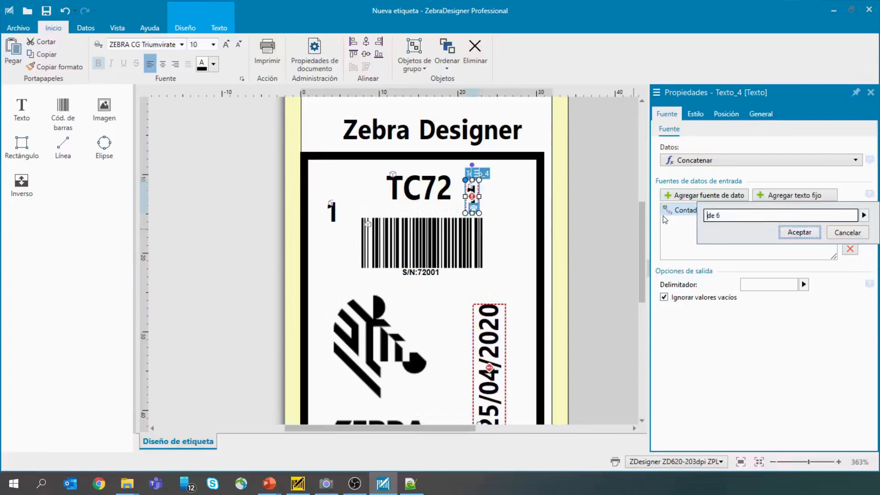
pyautogui.click(800, 232)
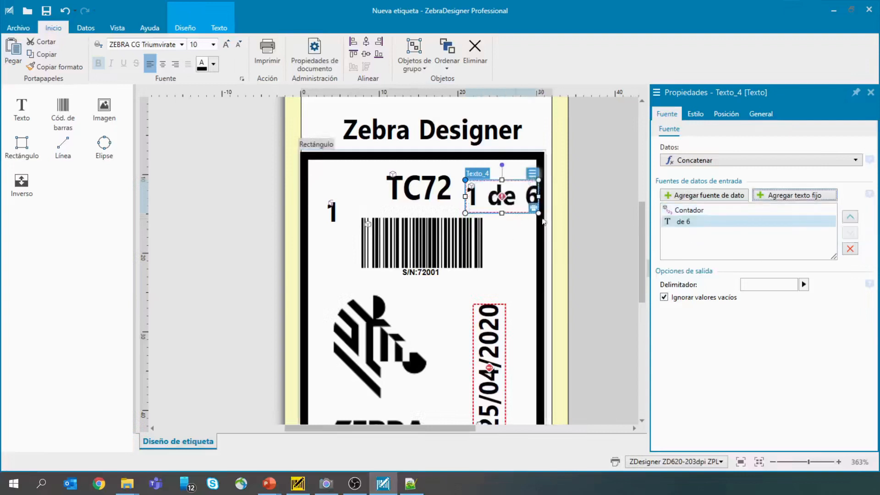
# Step: Shrink the concatenated text object to about 8,8 pt so it fits inside the label's black frame
pyautogui.moveTo(539, 213); pyautogui.dragTo(530, 209)
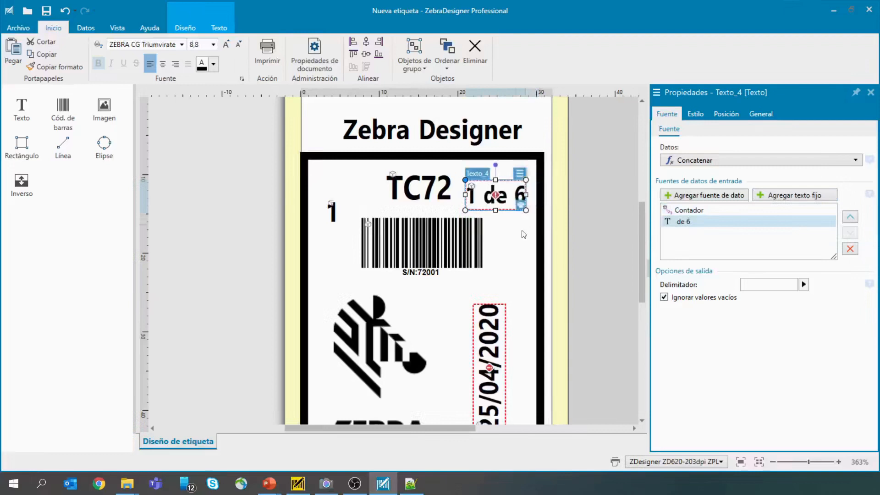
pyautogui.click(517, 246)
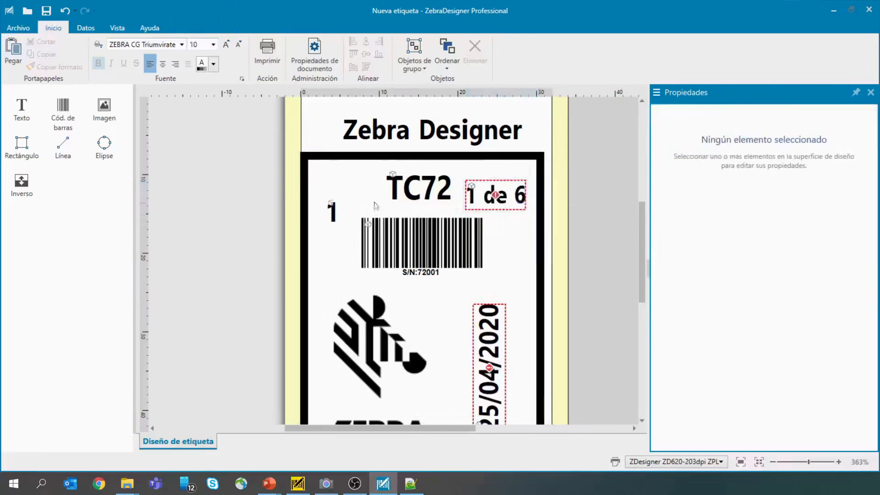
pyautogui.click(512, 200)
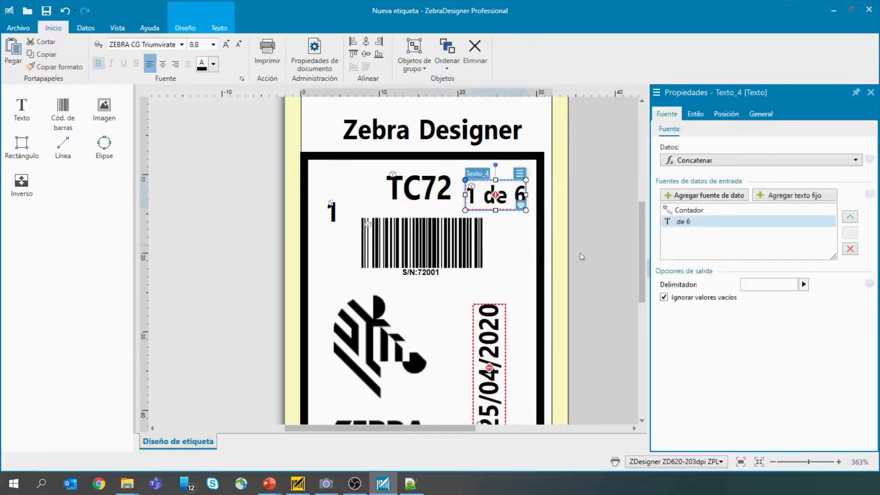
pyautogui.click(528, 226)
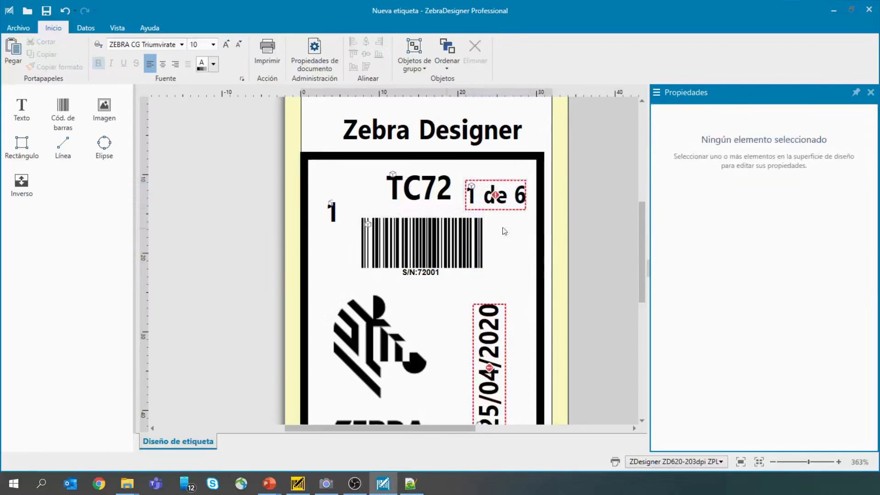
pyautogui.click(332, 212)
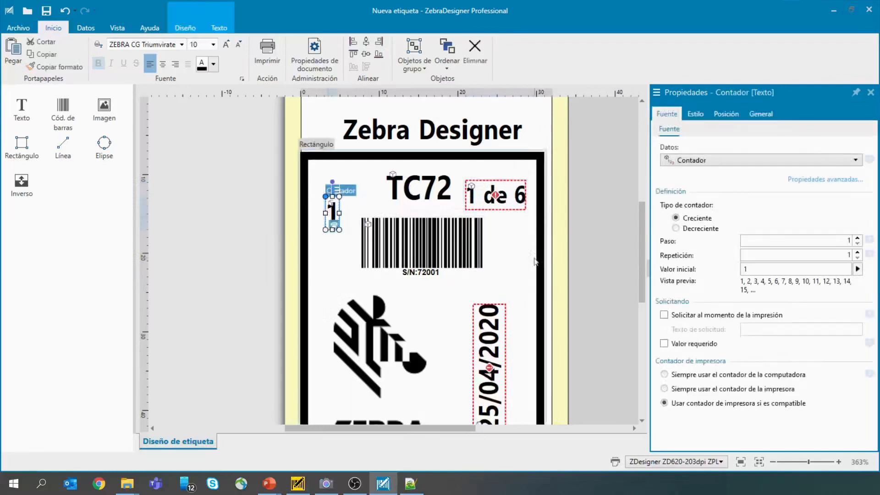
pyautogui.click(512, 248)
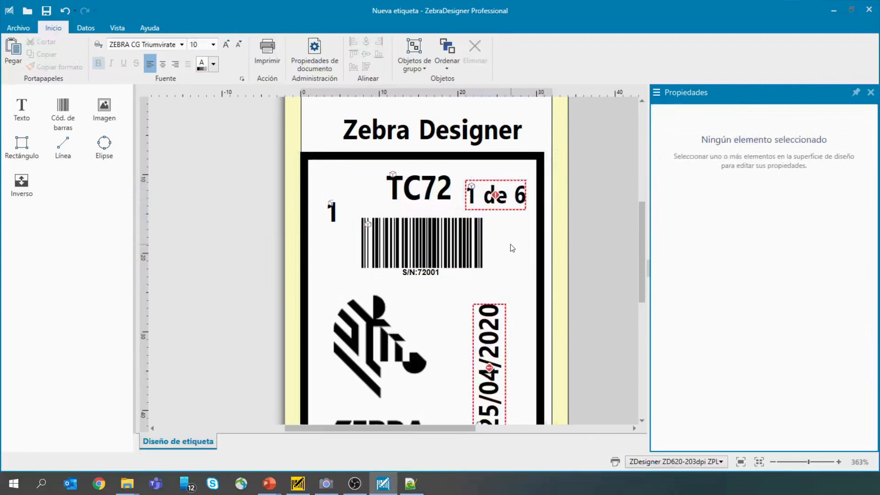
# Step: Set the Contador text object as No imprimible, check the print preview and return to the label design
pyautogui.click(332, 212)
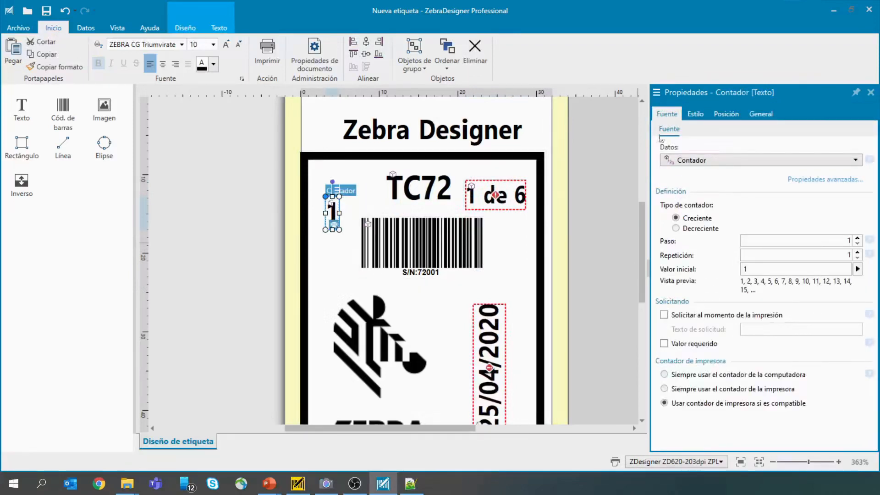
pyautogui.click(695, 114)
pyautogui.click(761, 114)
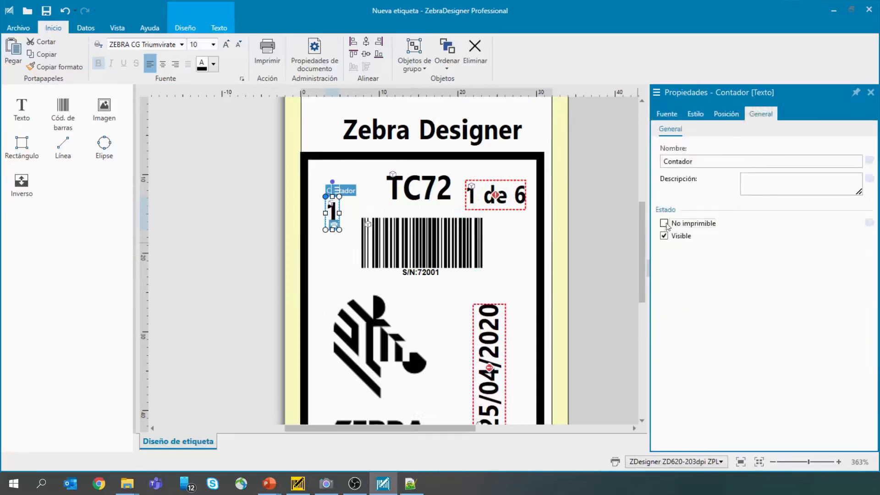
pyautogui.click(185, 169)
pyautogui.click(268, 52)
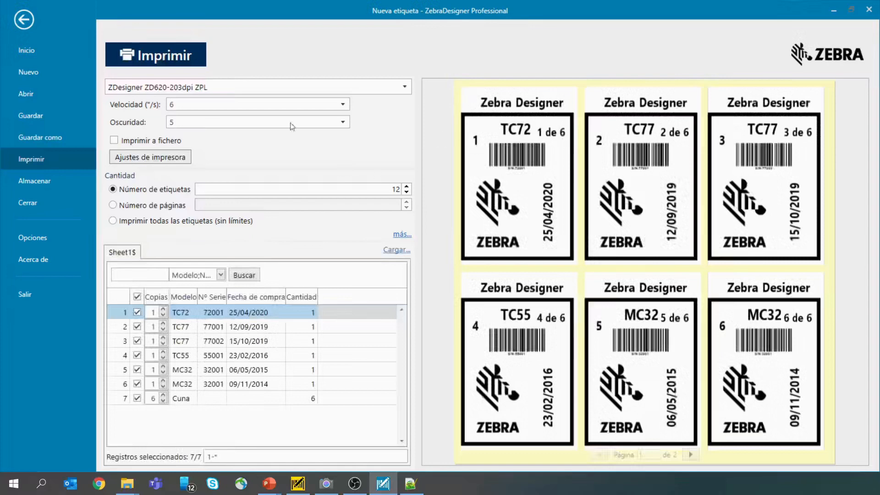
pyautogui.click(24, 19)
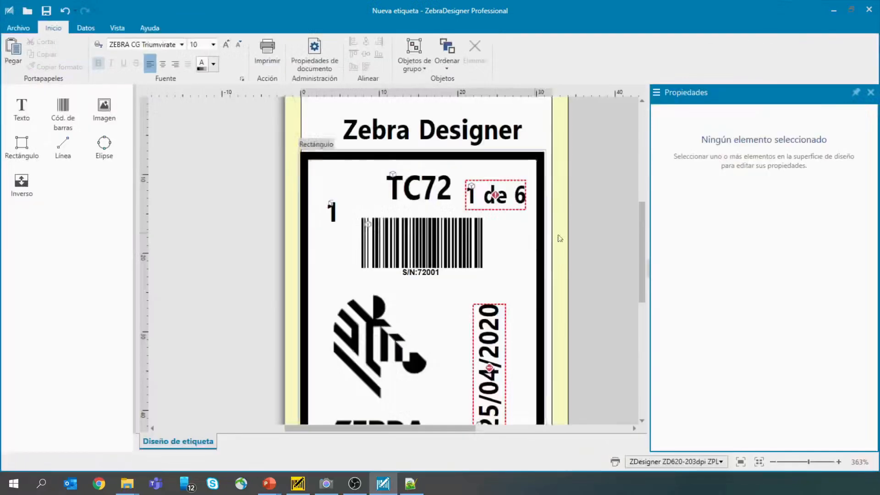
# Step: Turn off Visible for the Contador object, check the print preview and return to the label design
pyautogui.click(326, 212)
pyautogui.click(665, 236)
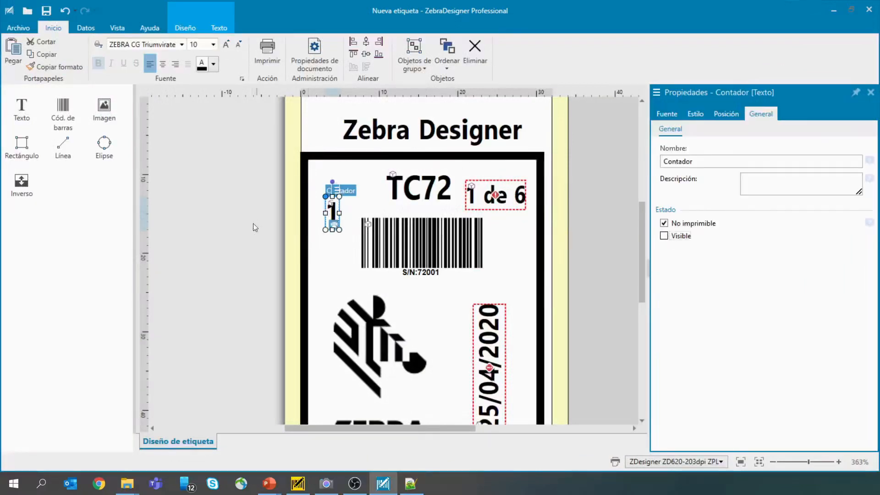
pyautogui.click(245, 208)
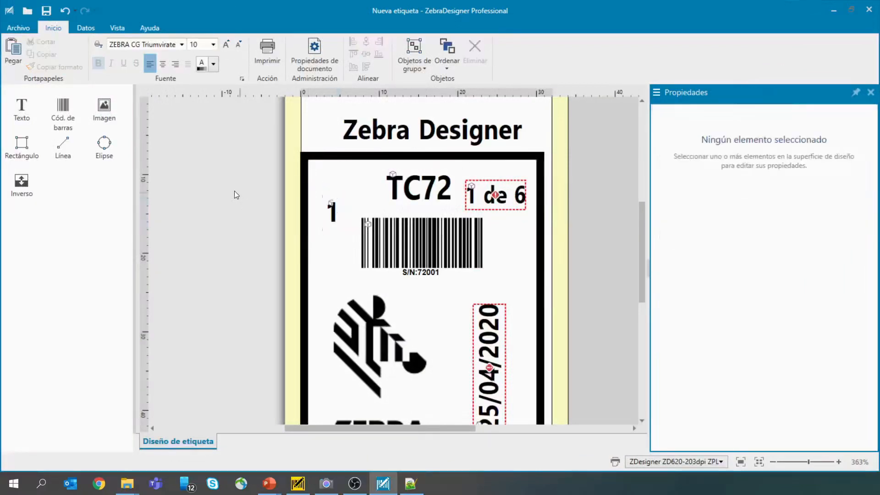
pyautogui.click(260, 49)
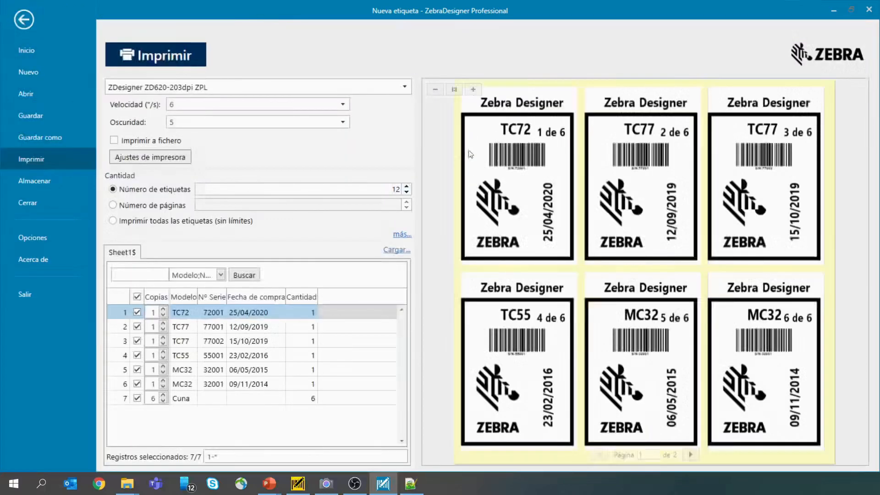
pyautogui.click(18, 27)
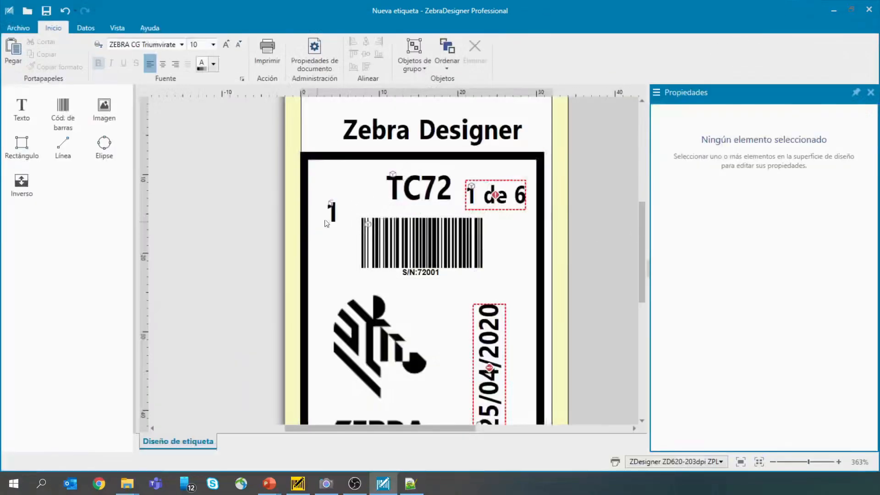
# Step: Turn Visible back on for the Contador object and preview the labels for printing
pyautogui.click(331, 213)
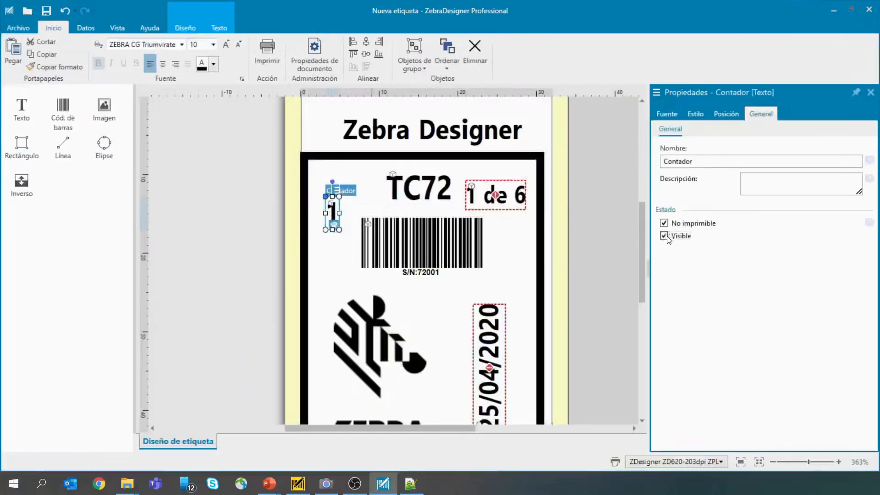
pyautogui.click(191, 192)
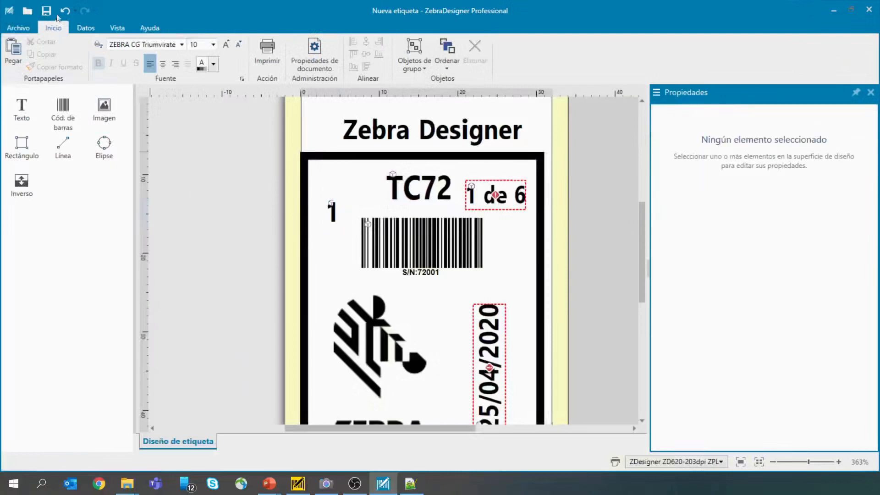
pyautogui.click(259, 55)
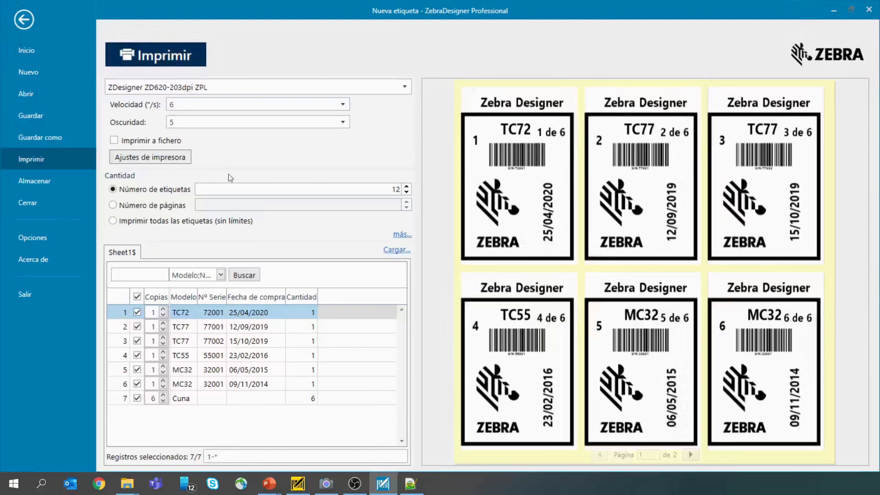
# Step: Look at the printer in the camera window and return through the print preview to the label design
pyautogui.click(326, 483)
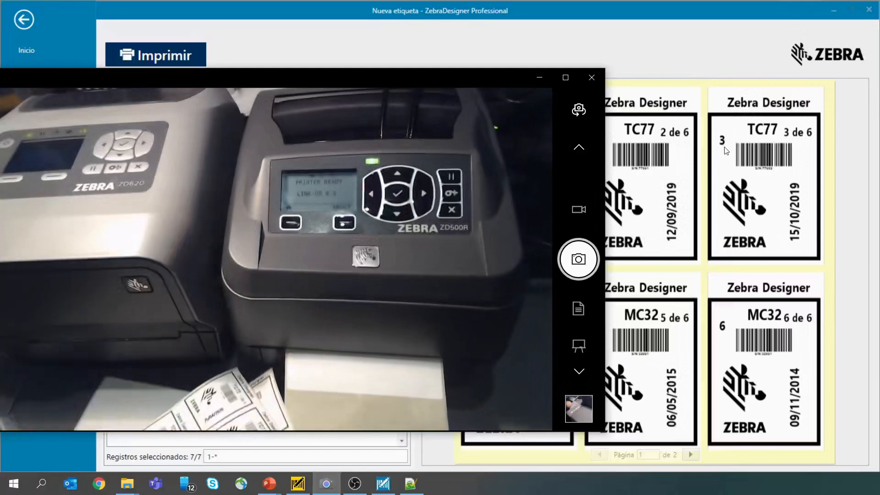
pyautogui.click(720, 54)
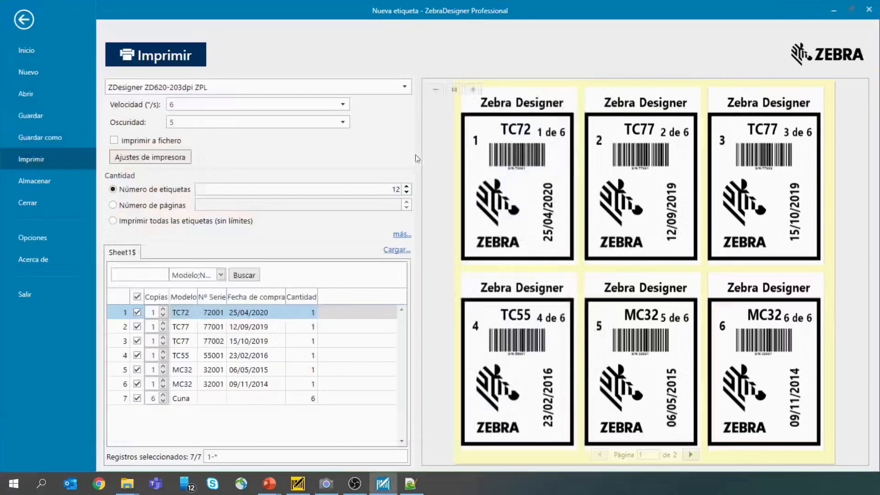
pyautogui.click(26, 20)
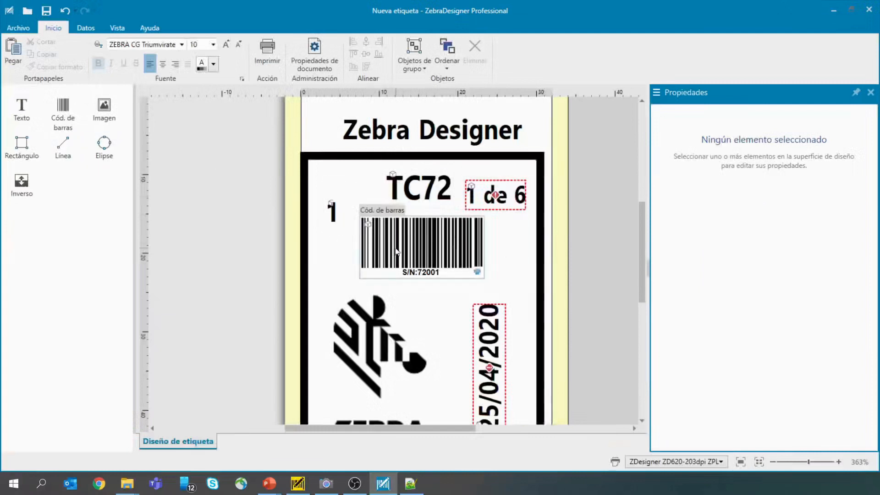
pyautogui.click(62, 117)
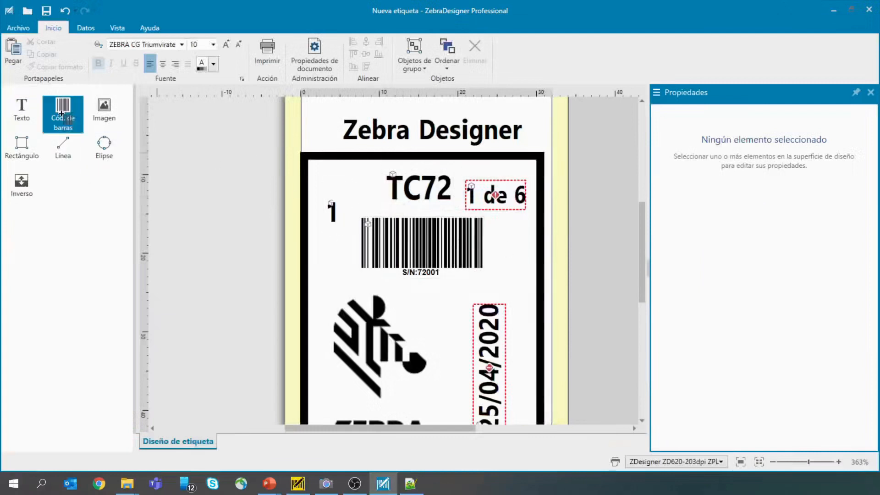
pyautogui.click(23, 103)
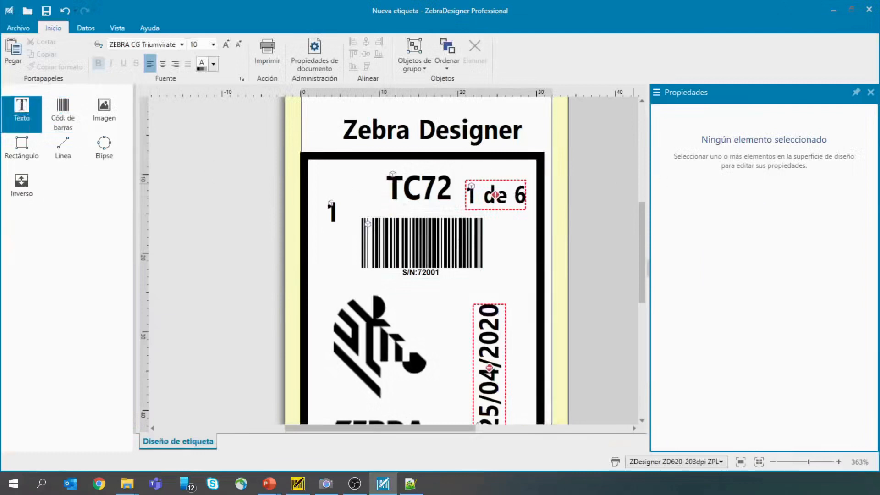
# Step: Close the properties pane, reopen it for the Zebra Designer title and read the help on the Estado options
pyautogui.click(871, 93)
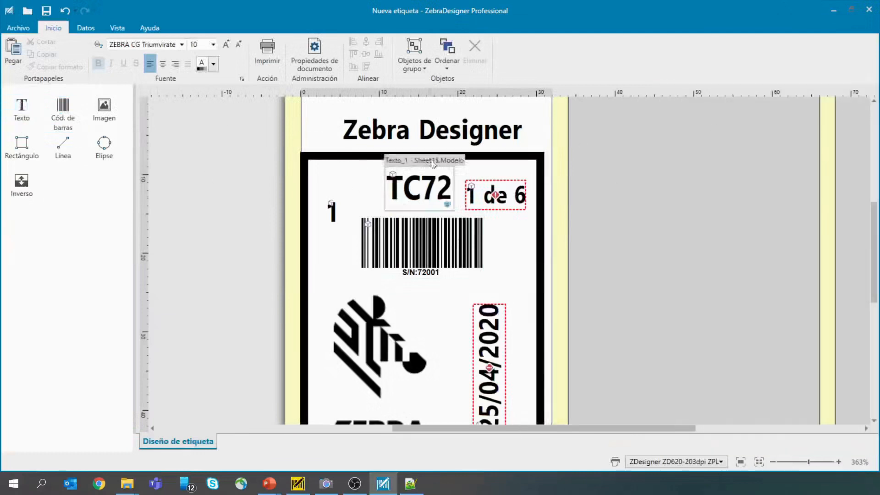
pyautogui.click(491, 142)
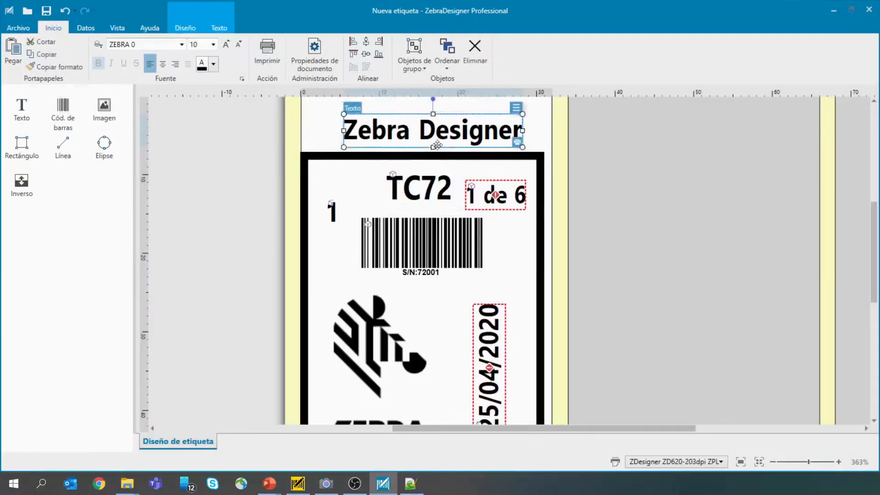
pyautogui.doubleClick(474, 137)
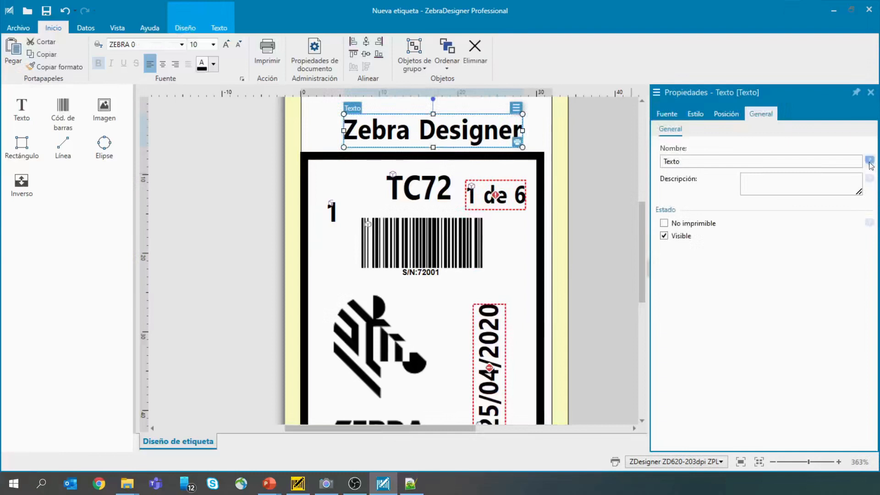
pyautogui.moveTo(870, 162)
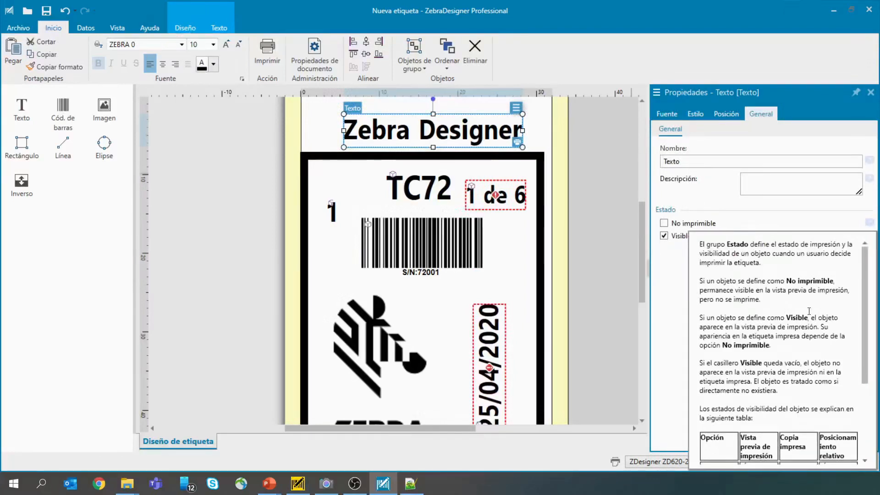
pyautogui.moveTo(865, 306); pyautogui.dragTo(866, 278)
pyautogui.click(671, 278)
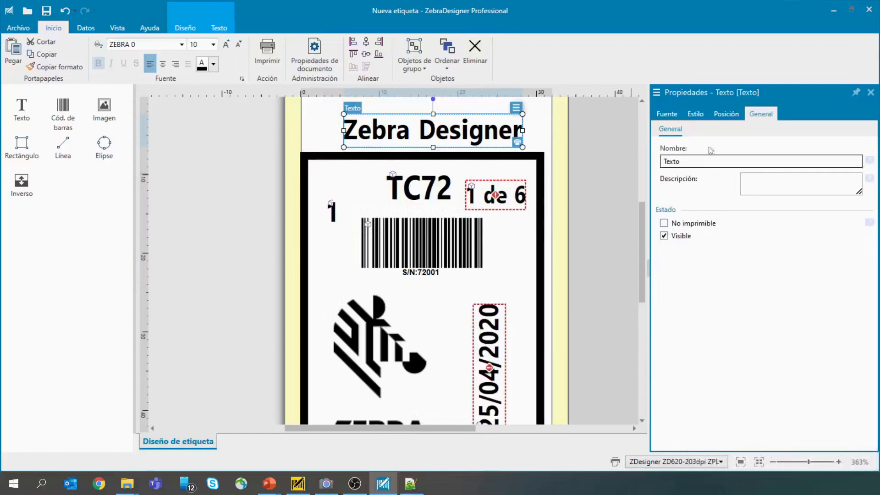
# Step: Read the help on printer fonts in the style properties of the Zebra Designer title
pyautogui.click(697, 118)
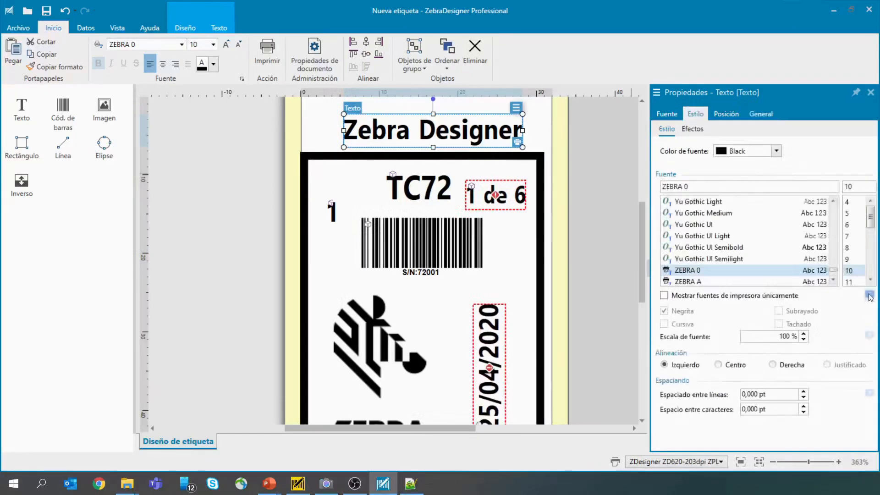
pyautogui.click(870, 296)
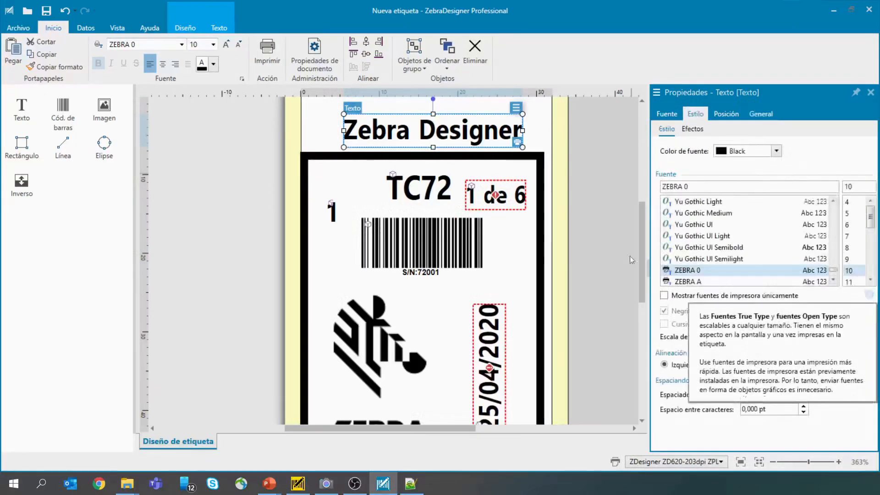
pyautogui.click(796, 98)
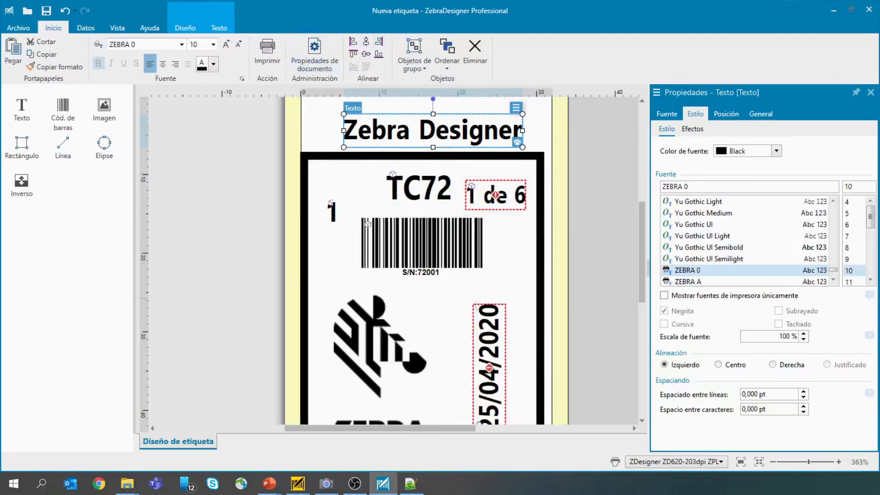
pyautogui.moveTo(535, 281); pyautogui.dragTo(333, 153)
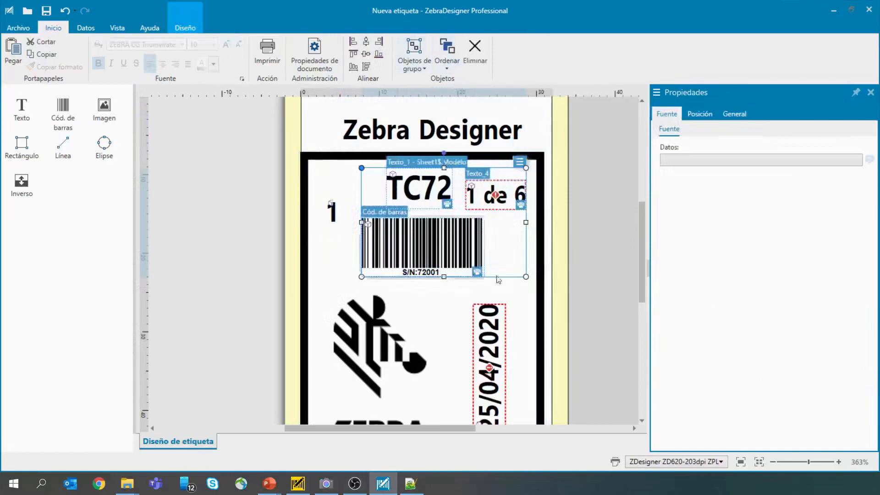
pyautogui.click(572, 277)
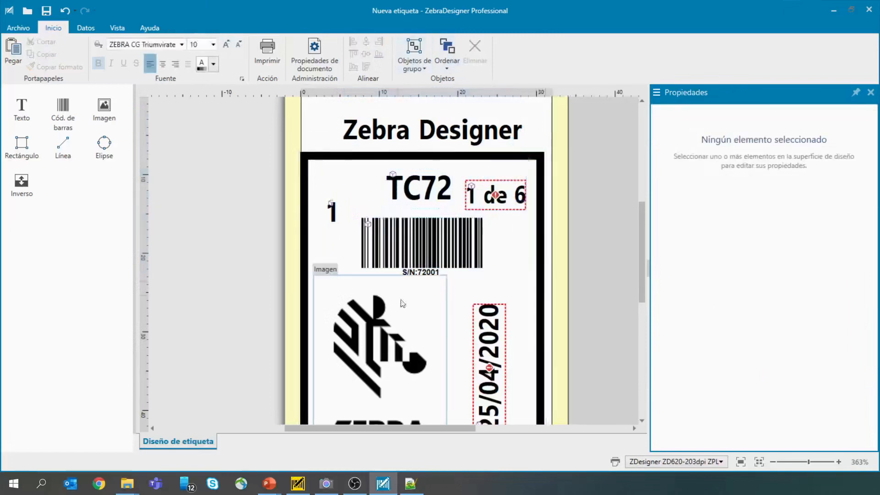
# Step: Delete the Zebra logo image and insert the Rubik.jpg picture in its place below the barcode
pyautogui.click(358, 353)
pyautogui.press('Delete')
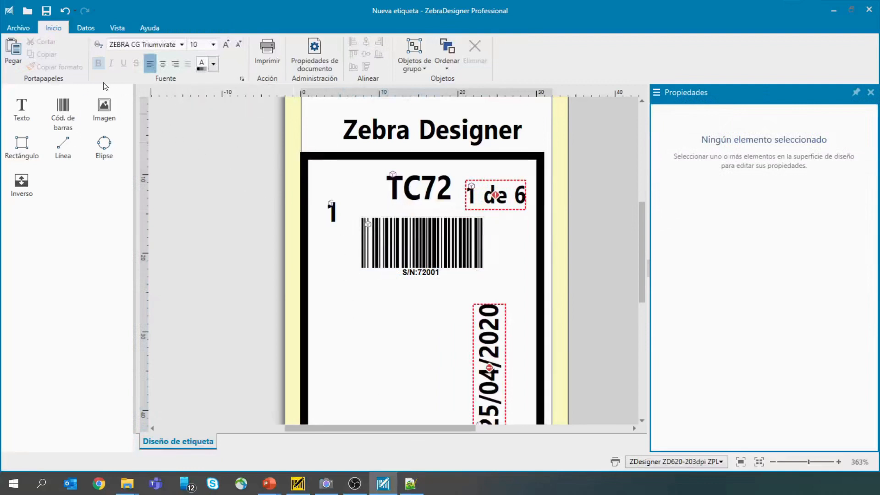
pyautogui.click(104, 112)
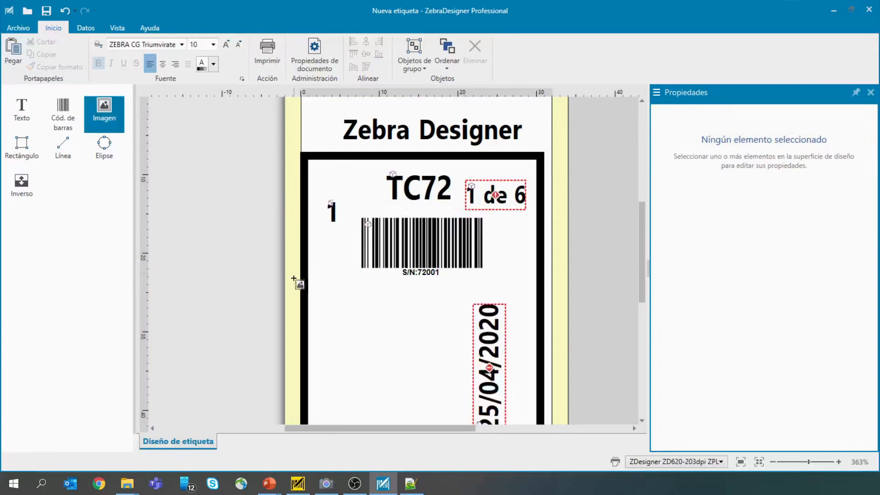
pyautogui.click(321, 307)
pyautogui.click(127, 112)
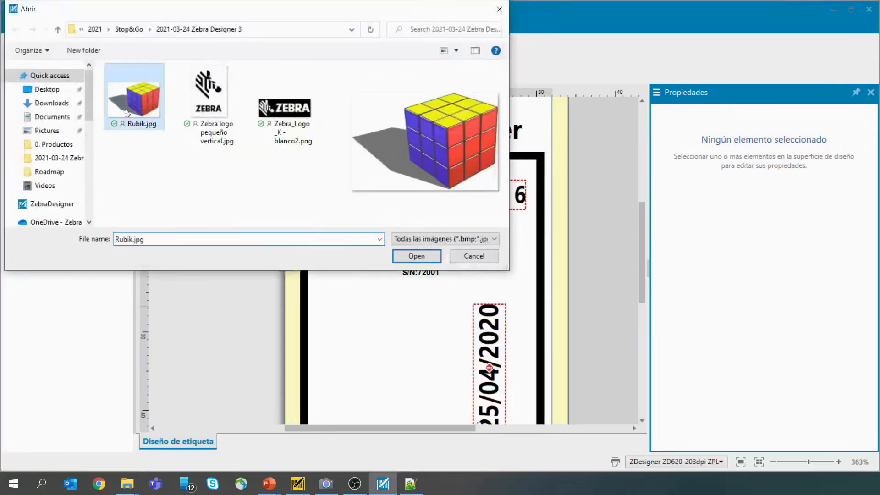
pyautogui.click(417, 257)
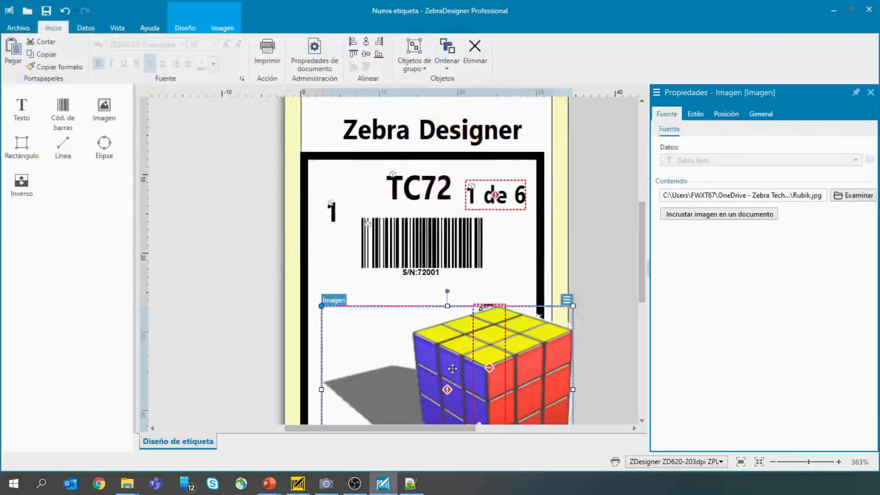
# Step: Move the Rubik's cube image to just below the barcode, with its right edge near the frame's right side
pyautogui.moveTo(435, 354); pyautogui.dragTo(360, 329)
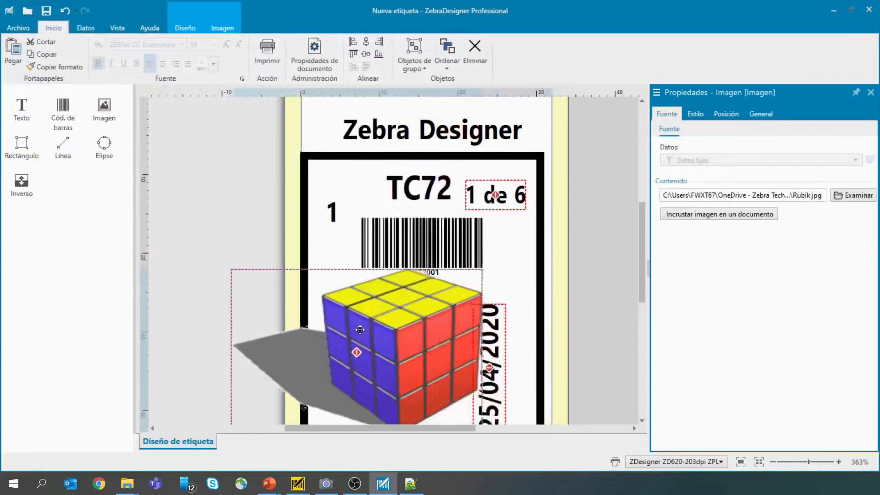
pyautogui.click(496, 345)
pyautogui.click(514, 337)
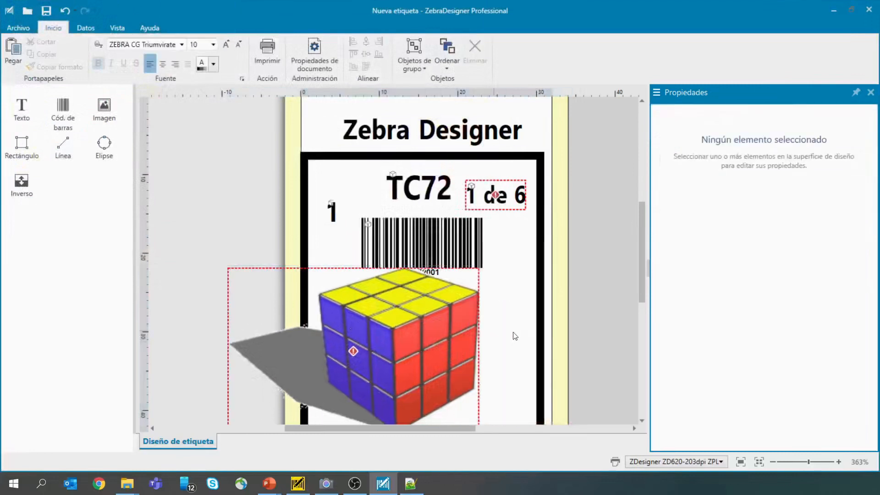
pyautogui.moveTo(431, 340); pyautogui.dragTo(484, 350)
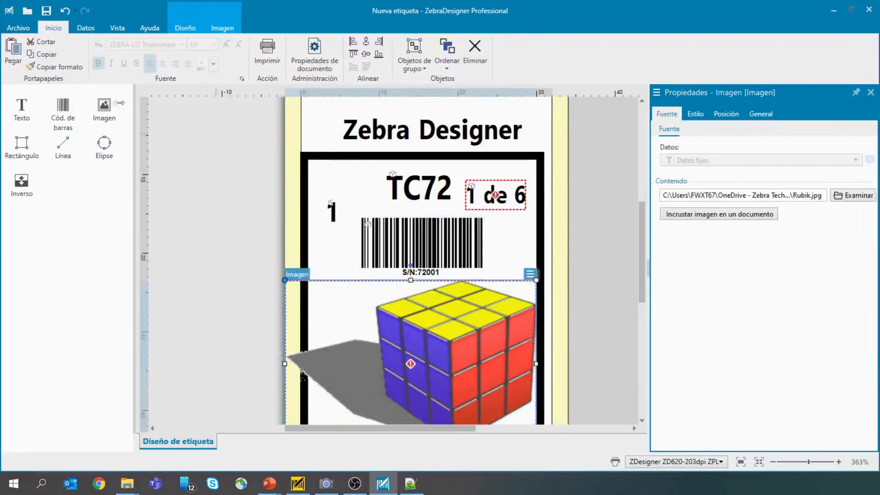
# Step: In the print settings of the ZD620 printer, compare the colour interpolation types Escaneado, detalle and Ninguno, and accept with Suave selected
pyautogui.click(267, 53)
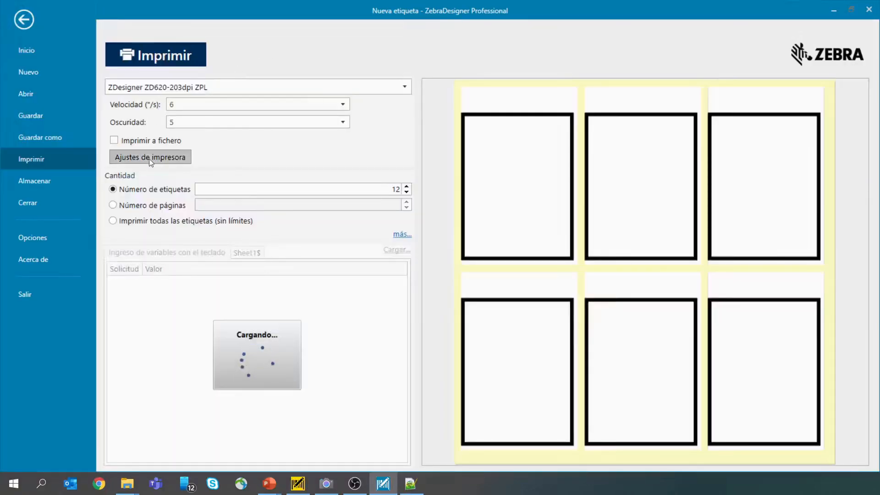
pyautogui.click(150, 157)
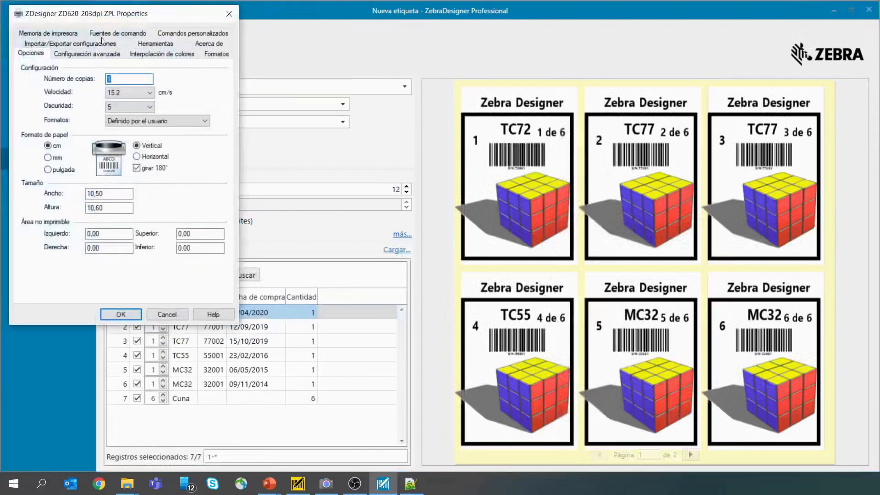
pyautogui.click(139, 55)
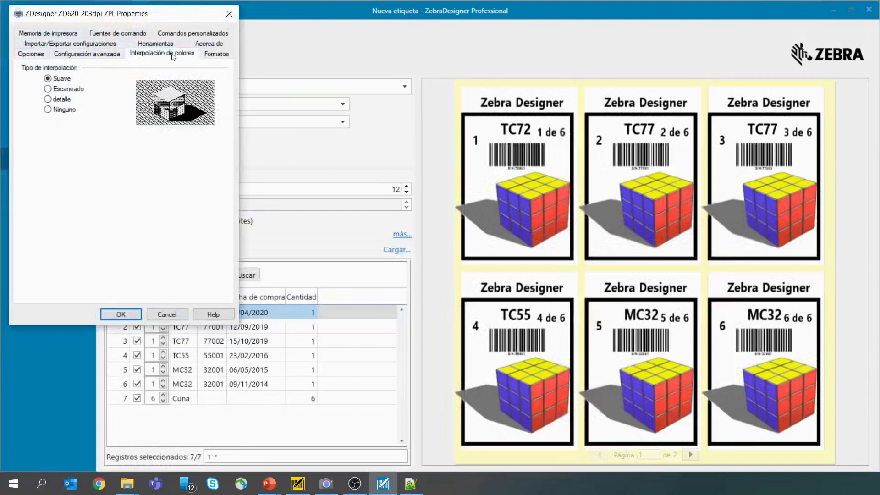
pyautogui.click(48, 89)
pyautogui.click(48, 100)
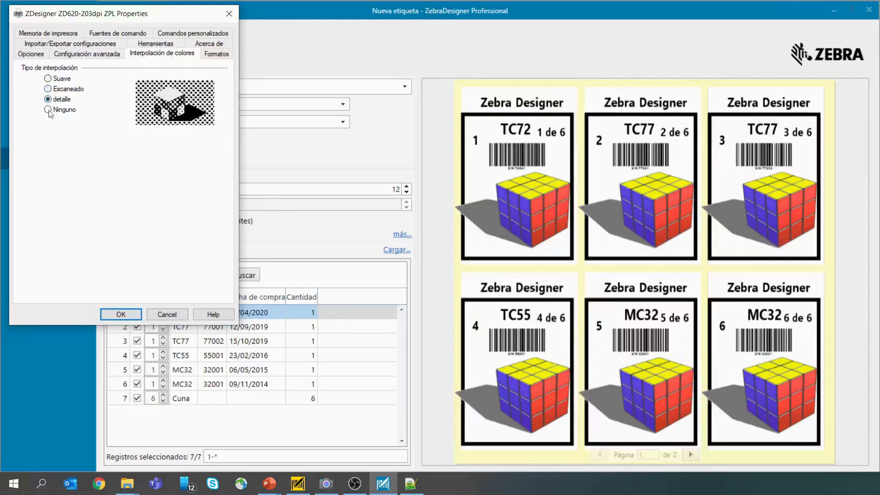
pyautogui.click(47, 109)
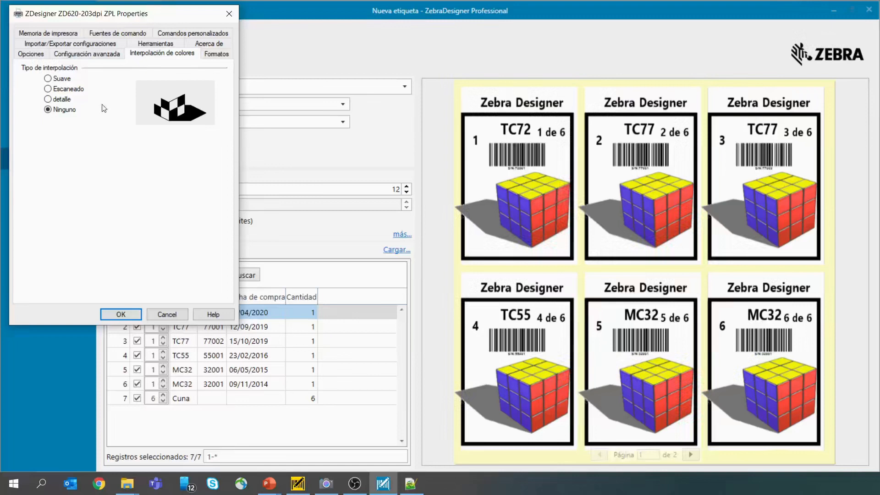
pyautogui.click(49, 79)
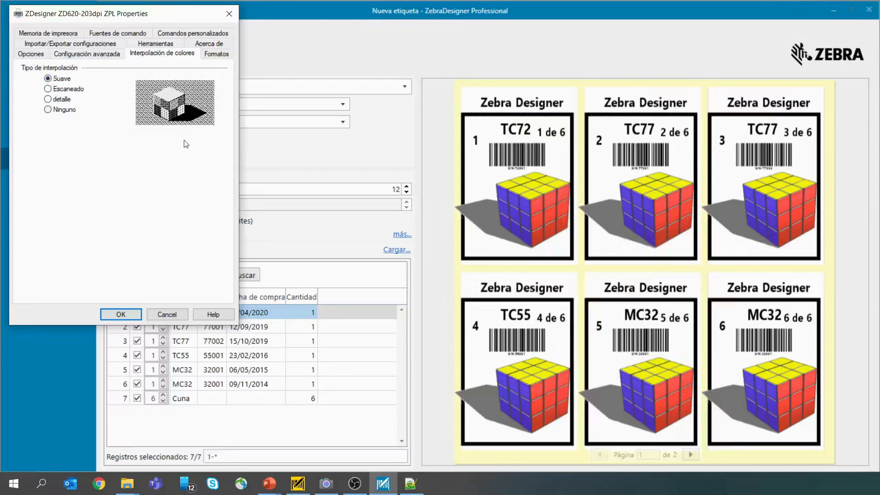
pyautogui.click(112, 315)
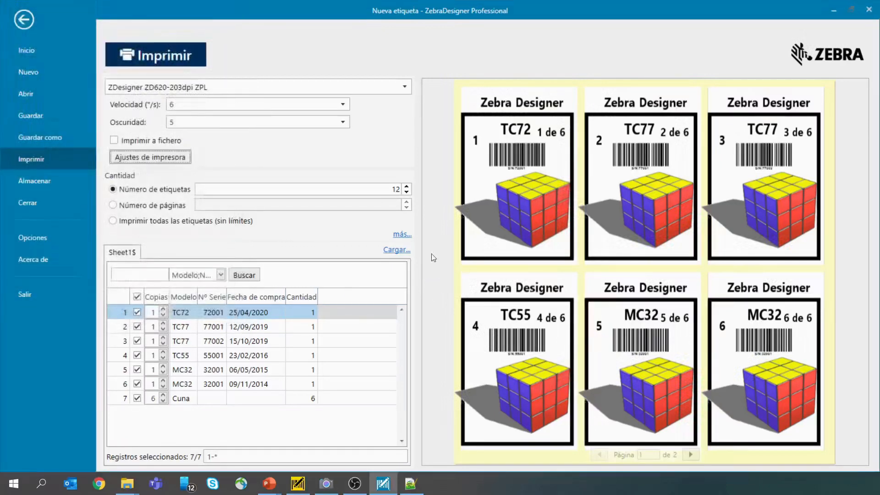
# Step: Set the number of labels to 6, print them and check the printout in the camera window
pyautogui.click(406, 192)
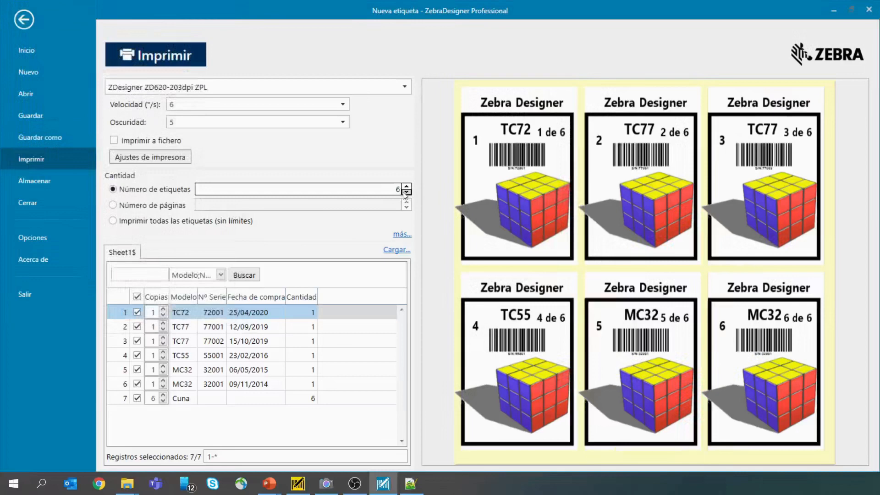
pyautogui.click(406, 192)
pyautogui.click(406, 192)
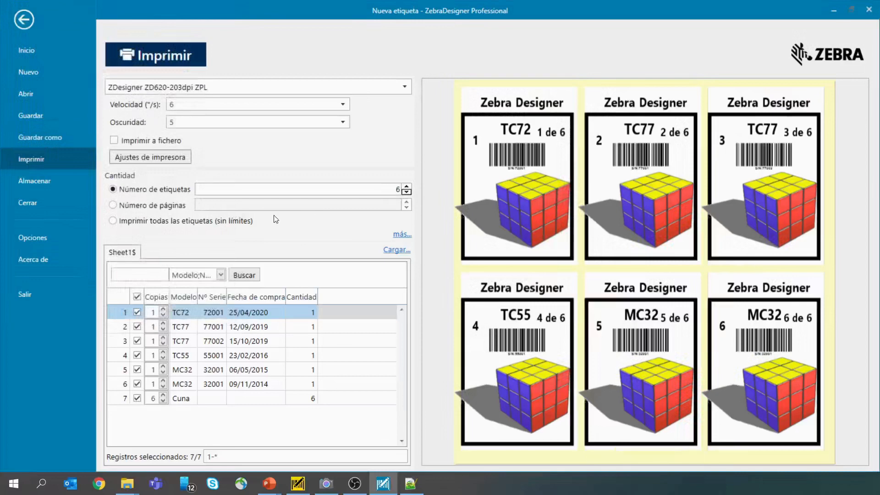
pyautogui.click(162, 54)
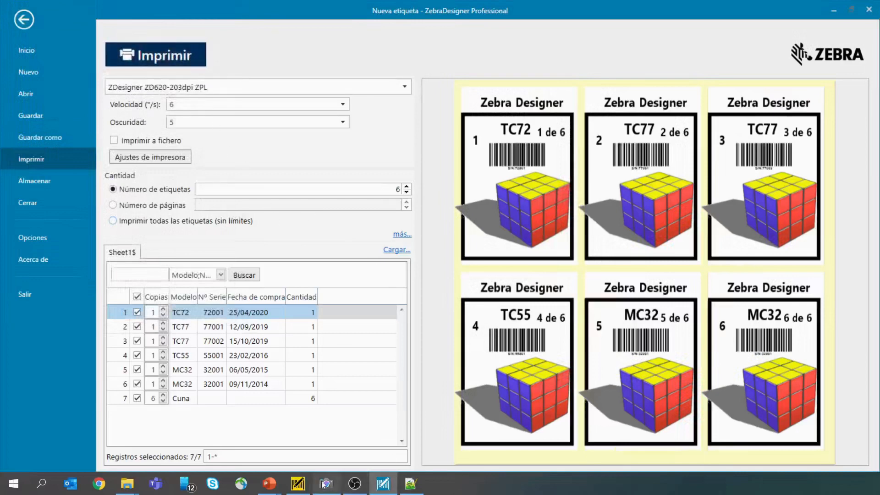
pyautogui.click(326, 483)
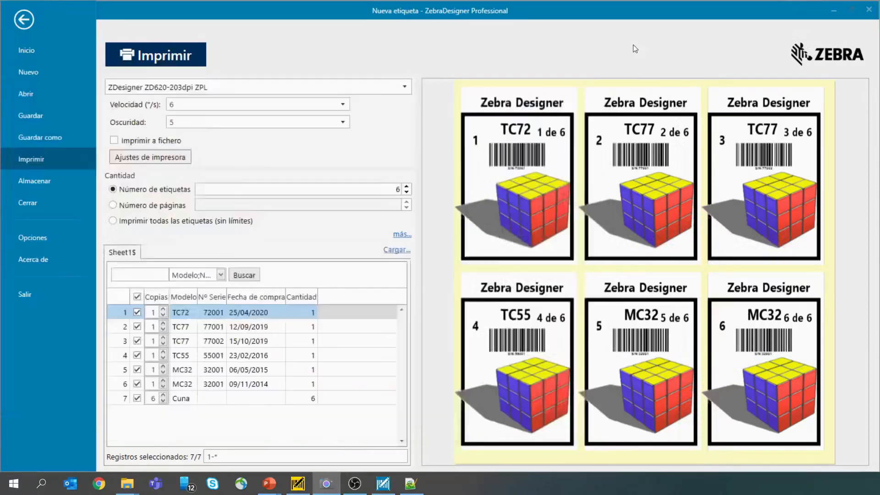
pyautogui.click(636, 69)
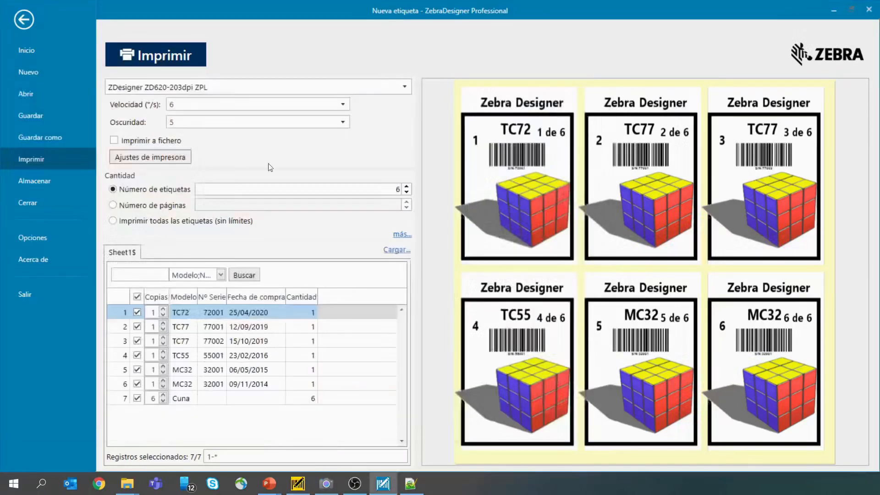
# Step: Set the printer's colour interpolation type to Ninguno
pyautogui.click(162, 158)
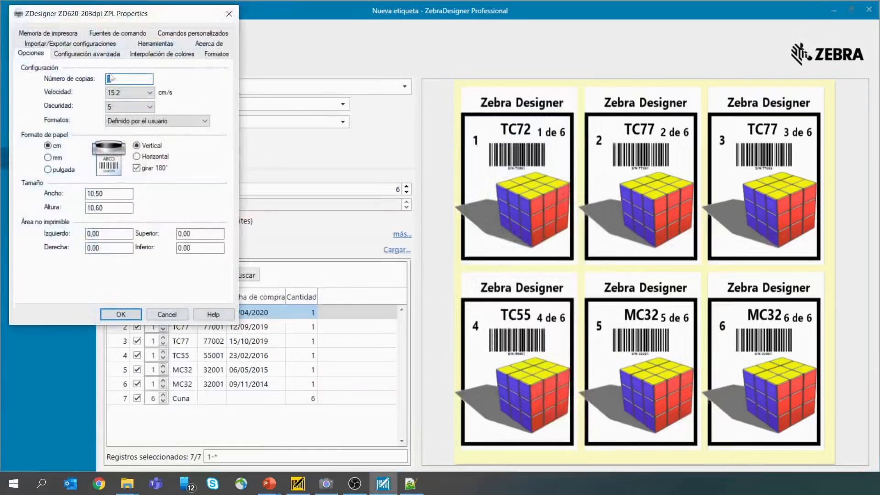
pyautogui.click(142, 57)
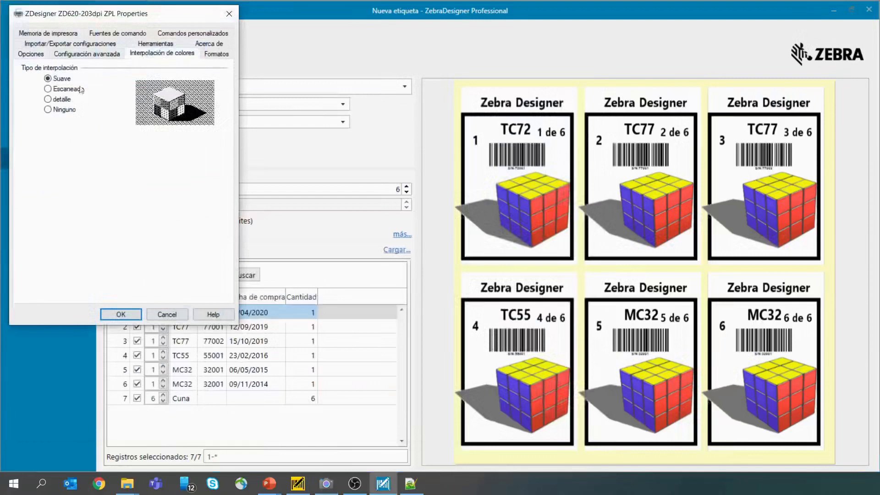
pyautogui.click(56, 111)
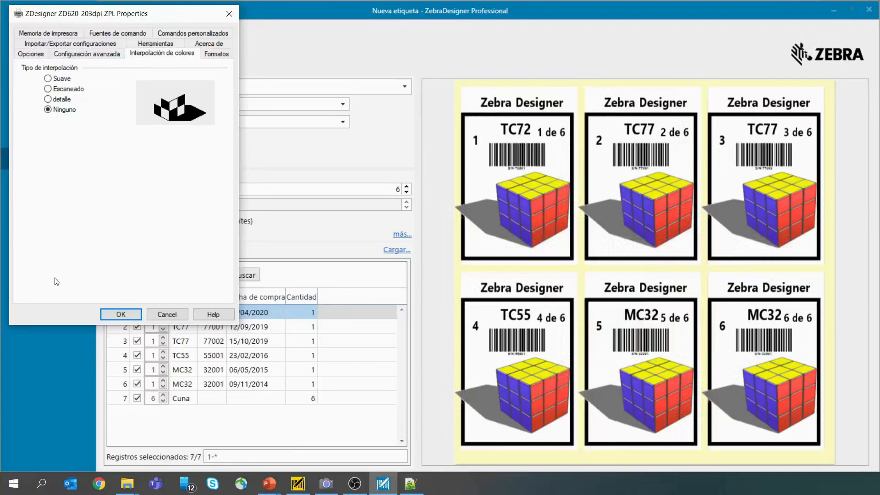
pyautogui.click(121, 314)
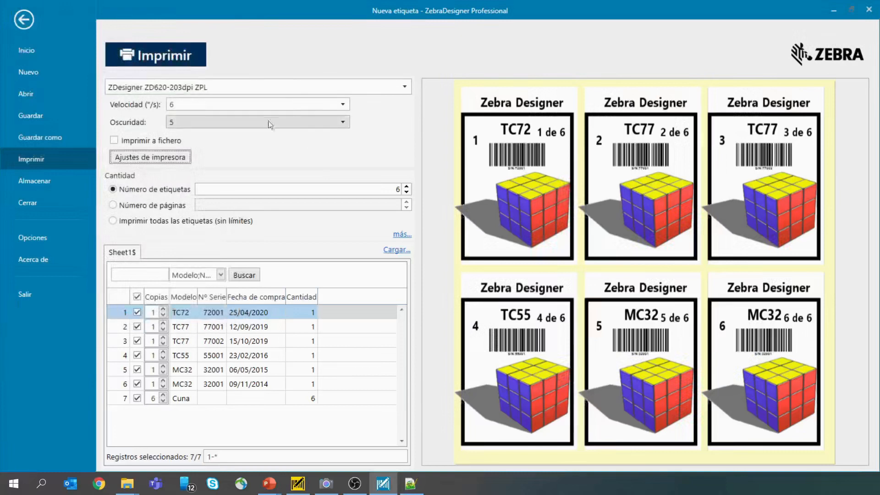
# Step: Print the six cube labels without interpolation and inspect the printout in the camera window
pyautogui.click(148, 63)
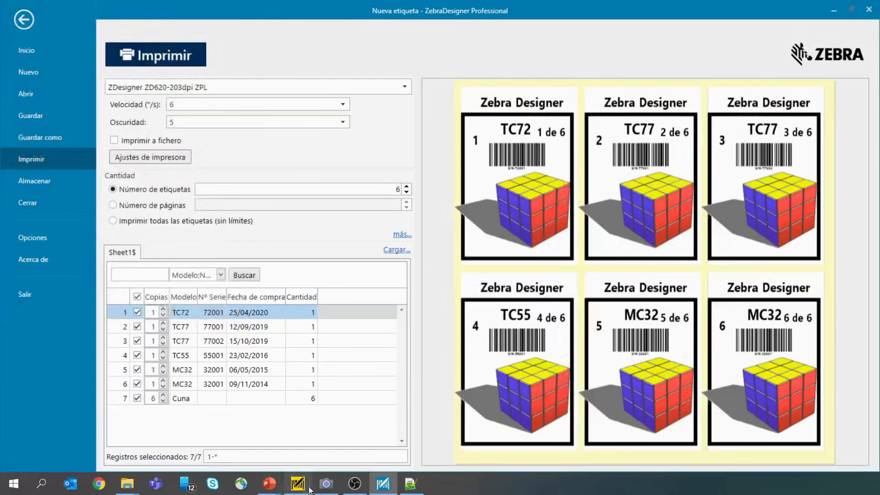
pyautogui.click(325, 484)
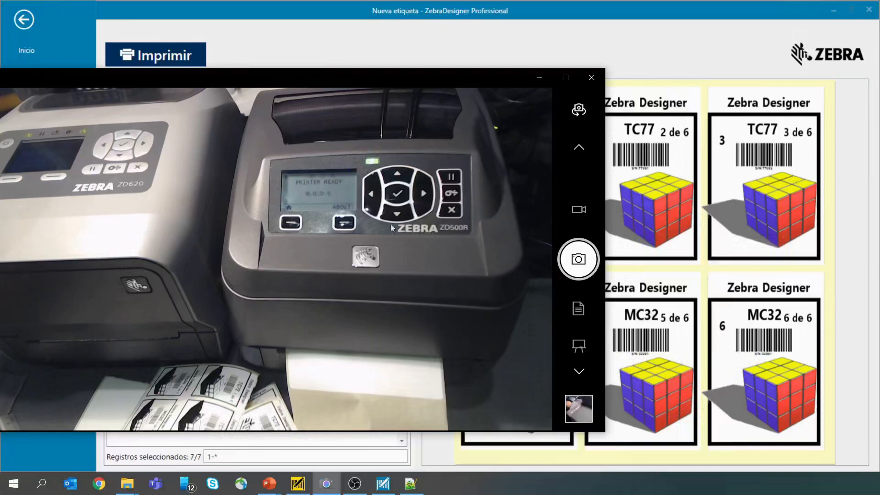
pyautogui.click(353, 63)
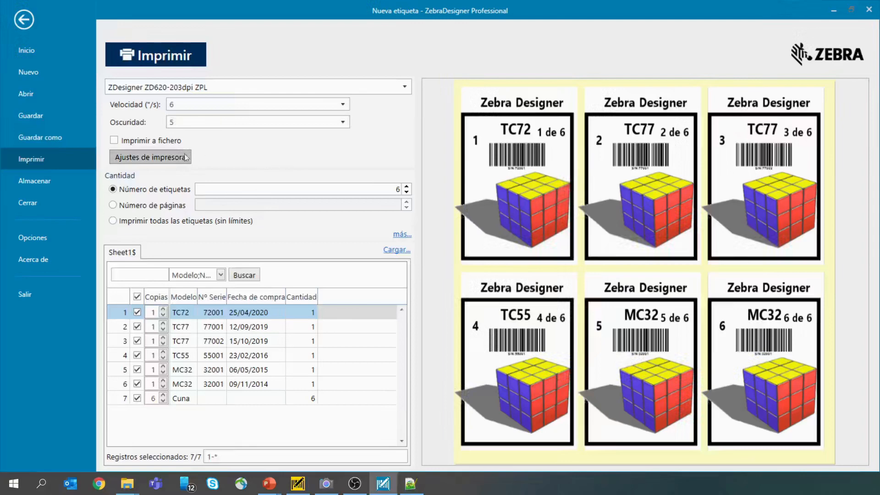
# Step: Open and cancel the printer settings from the print view, then open the same printer properties from the label design
pyautogui.click(166, 158)
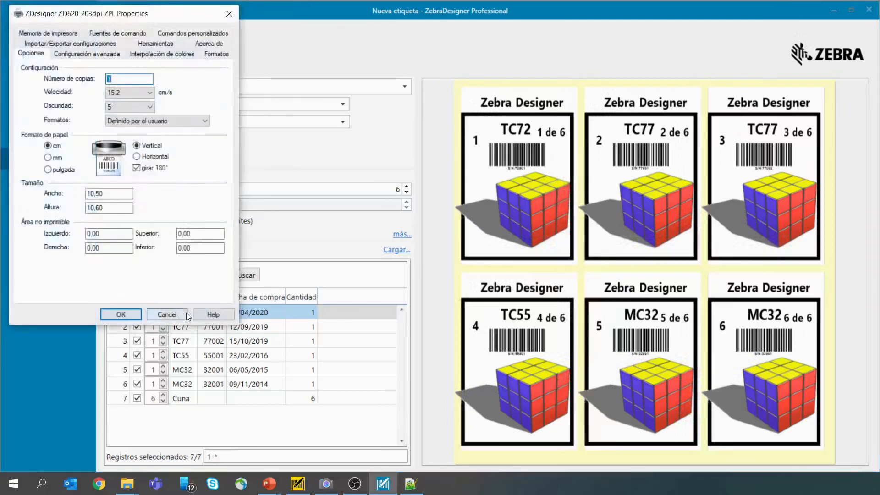
pyautogui.click(151, 316)
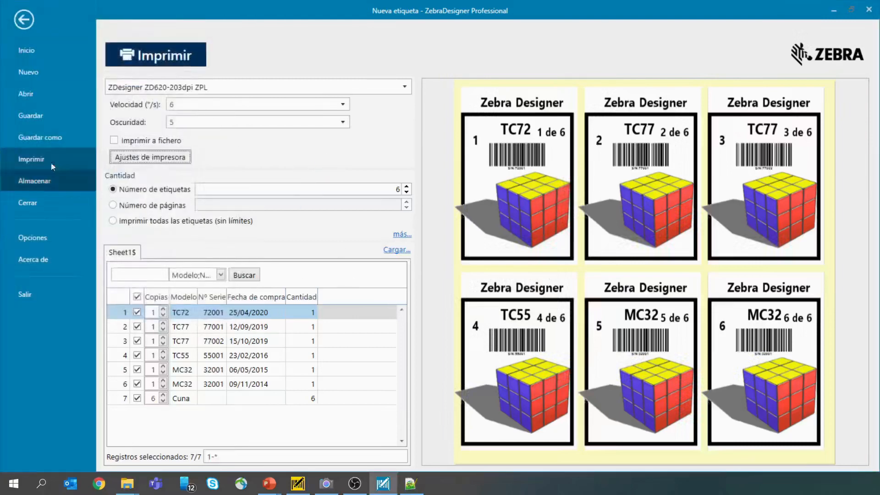
pyautogui.click(24, 20)
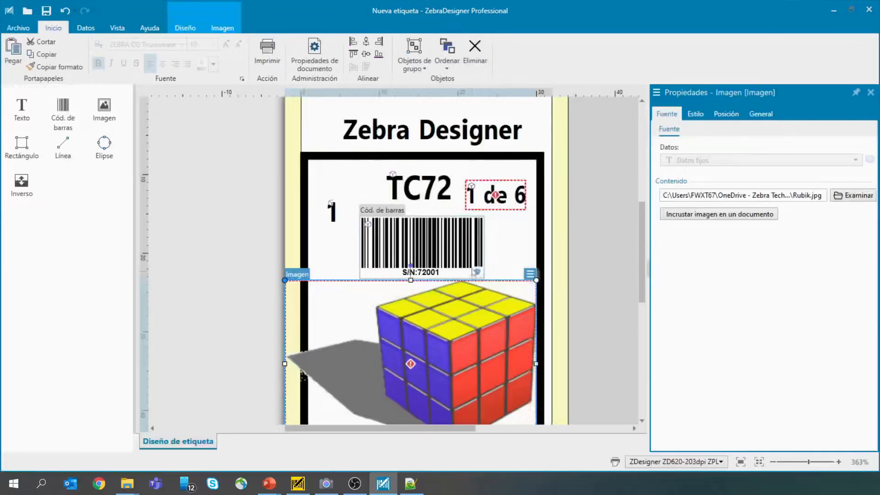
pyautogui.click(615, 462)
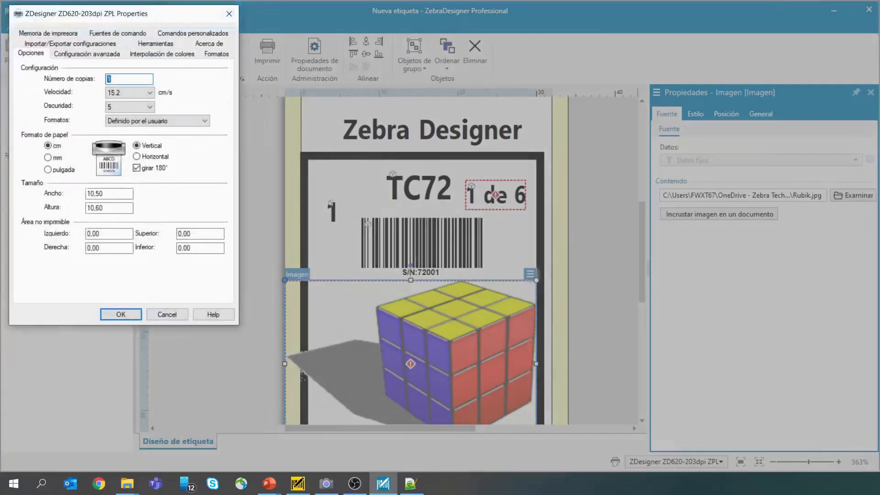
# Step: Set the ZD620 printer's colour interpolation type to Ninguno for the label and accept the properties
pyautogui.click(152, 54)
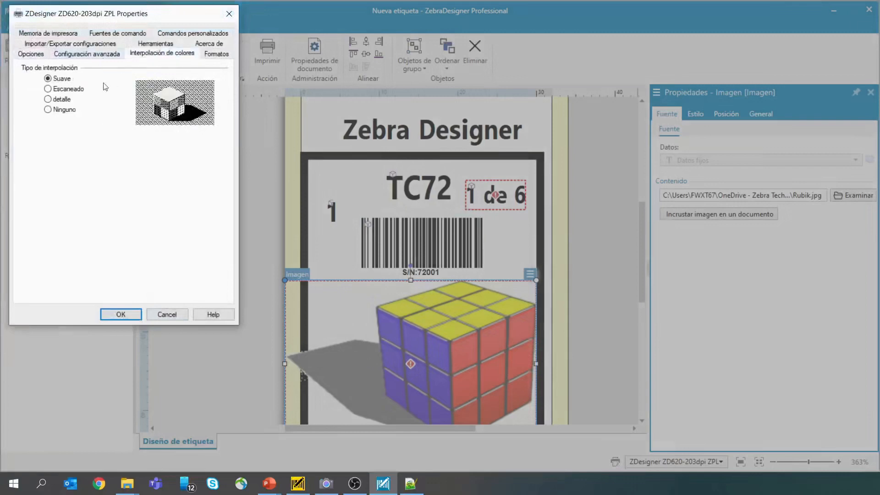
pyautogui.click(55, 110)
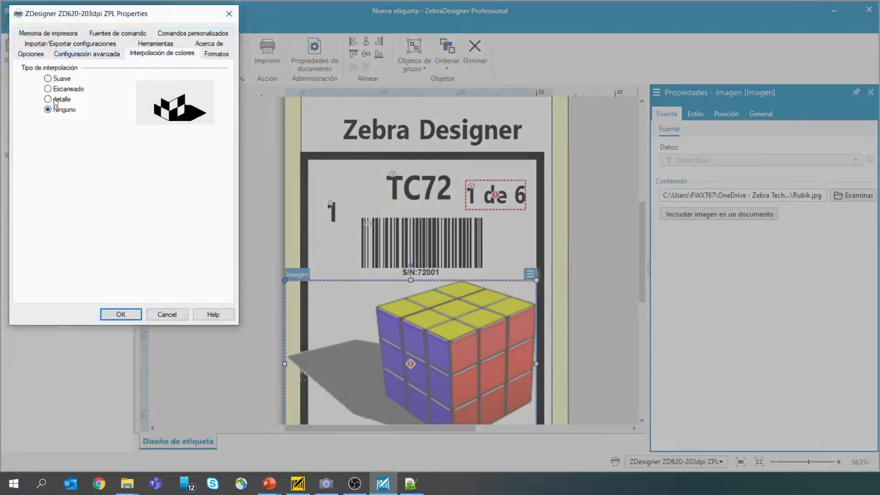
pyautogui.click(121, 315)
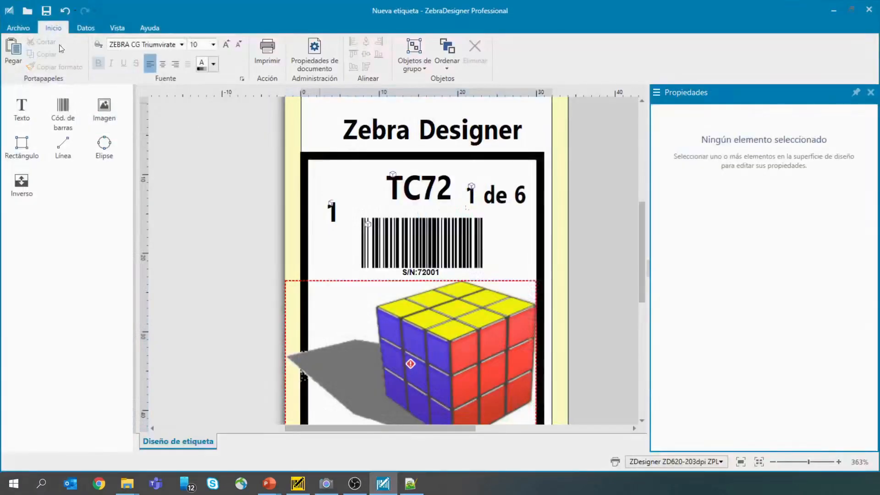
pyautogui.click(21, 29)
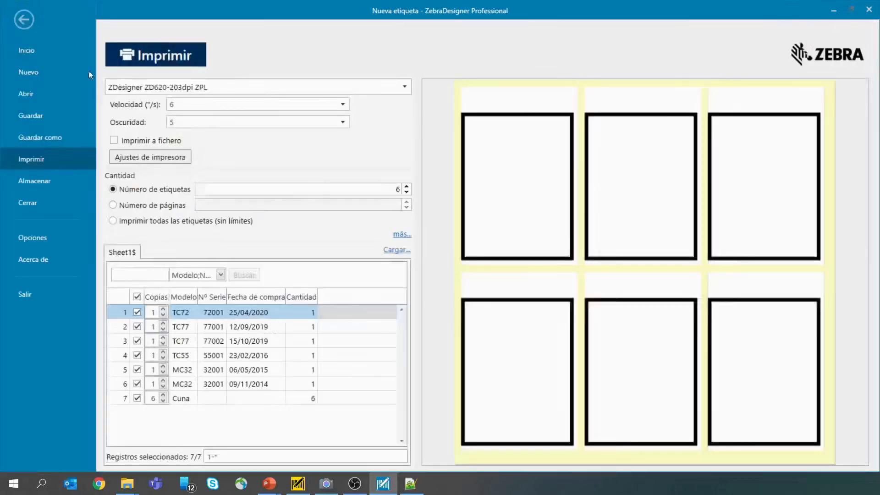
pyautogui.click(37, 125)
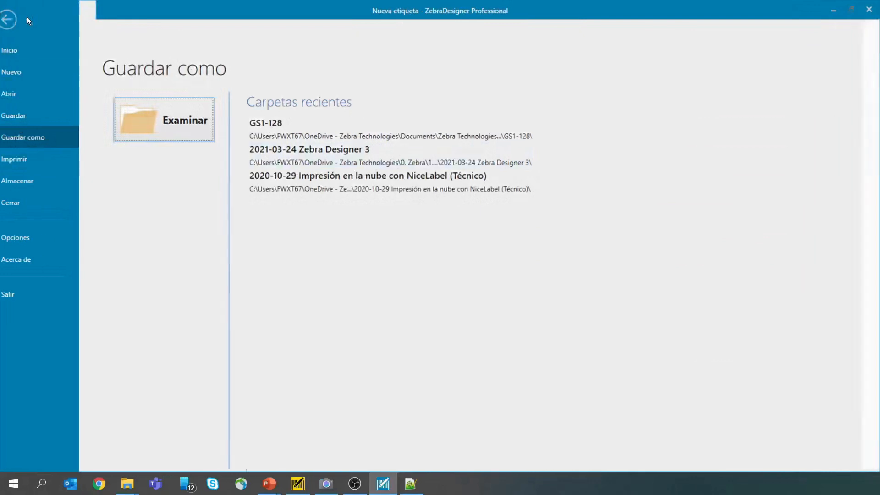
pyautogui.click(25, 18)
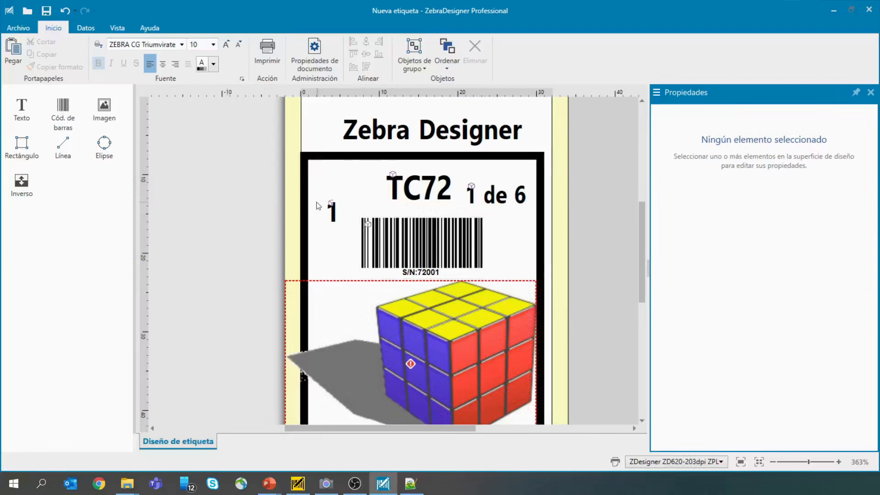
# Step: Close the cube label and save its changes as Etiqueta1.nlbl in the 2021-03-24 Zebra Designer 3 folder
pyautogui.click(869, 9)
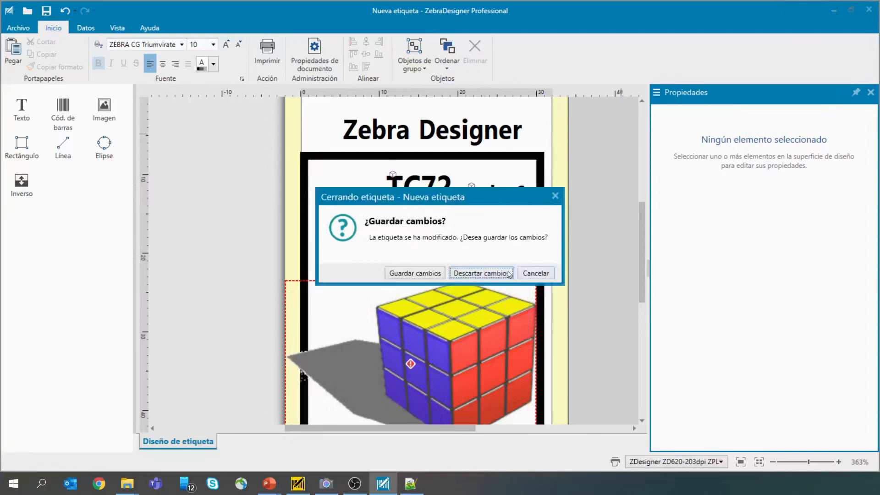
pyautogui.click(419, 274)
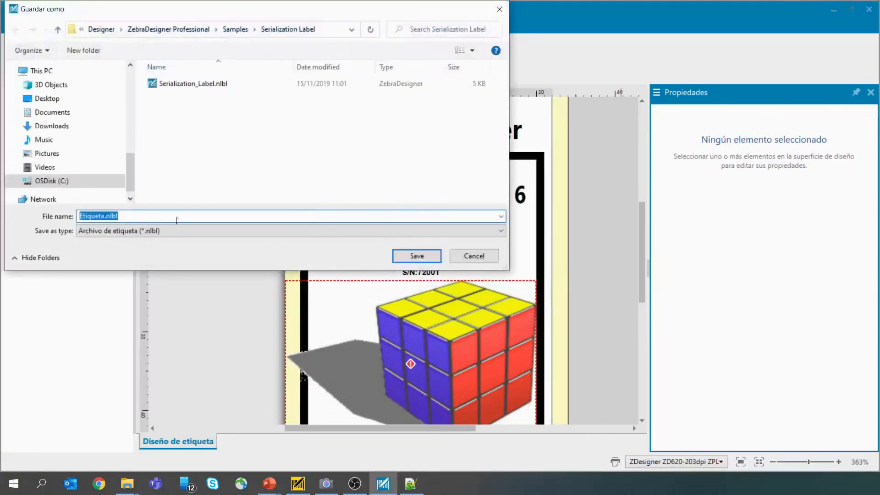
pyautogui.moveTo(131, 172); pyautogui.dragTo(130, 88)
pyautogui.click(78, 159)
pyautogui.click(102, 216)
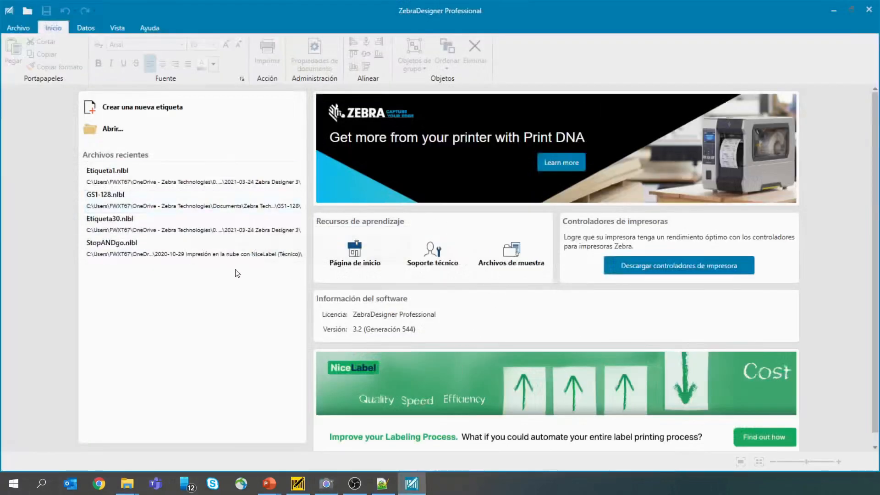
# Step: Start a new label, view the printers in the camera window, and select ZDesigner ZD500R-203dpi ZPL without changing its properties
pyautogui.click(153, 119)
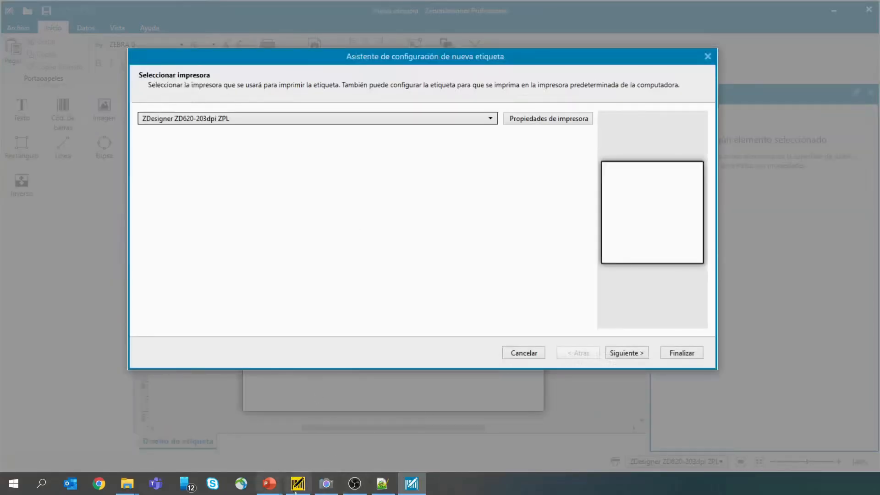
pyautogui.click(323, 492)
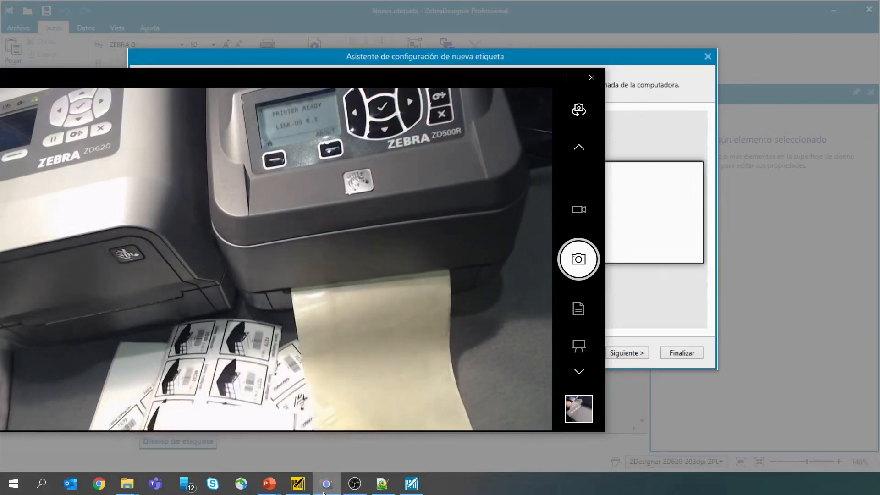
pyautogui.click(602, 62)
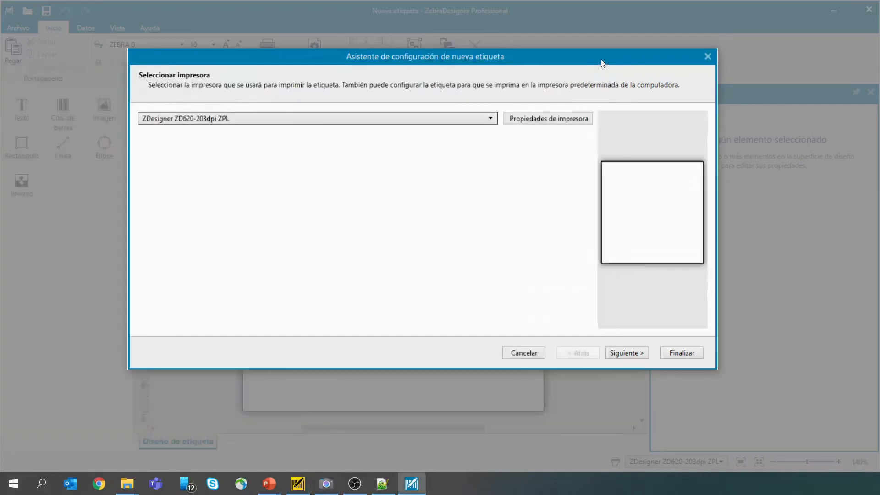
pyautogui.click(265, 118)
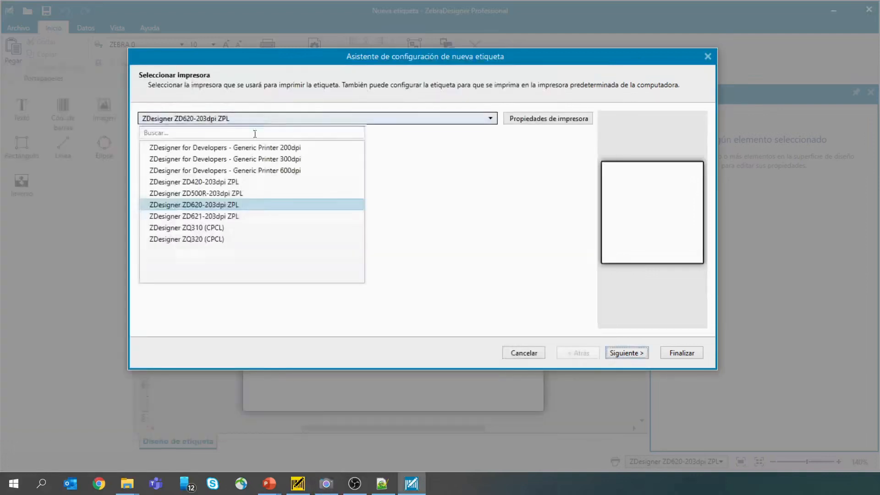
pyautogui.click(213, 193)
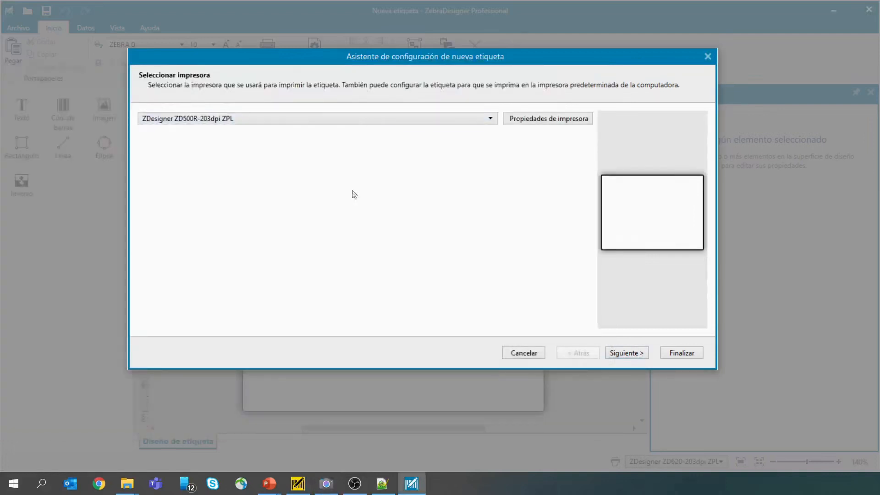
pyautogui.click(573, 120)
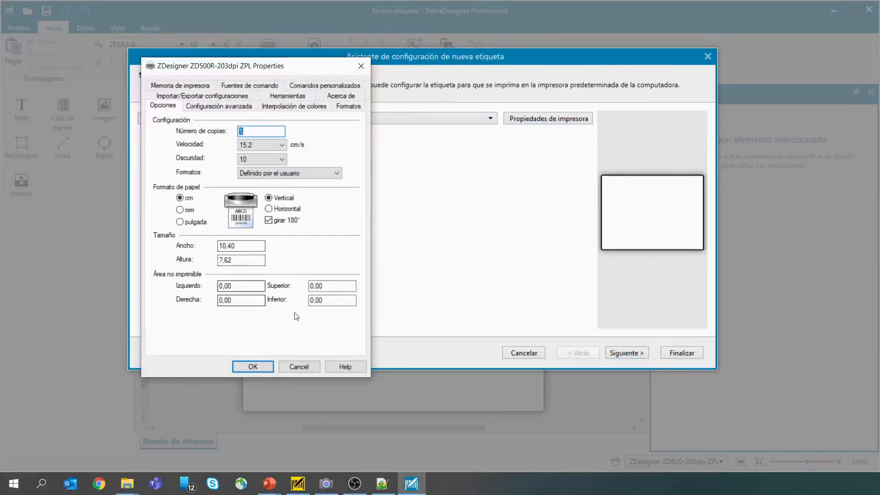
pyautogui.click(297, 366)
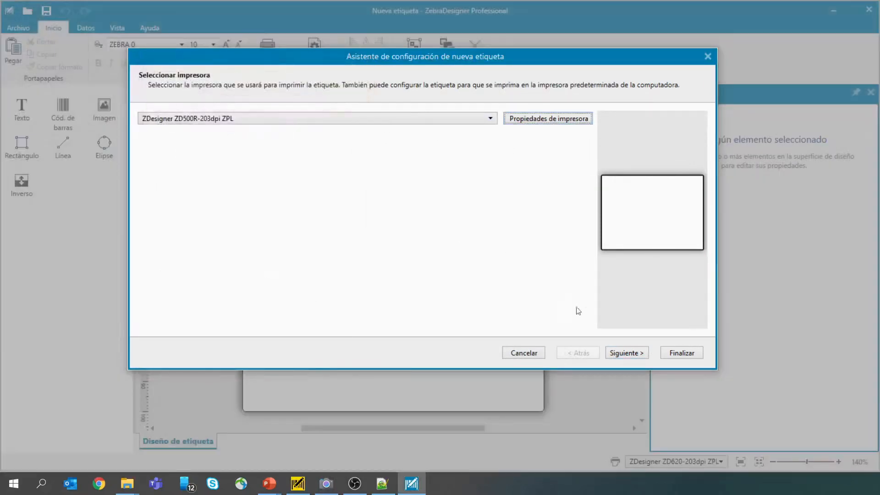
pyautogui.click(632, 353)
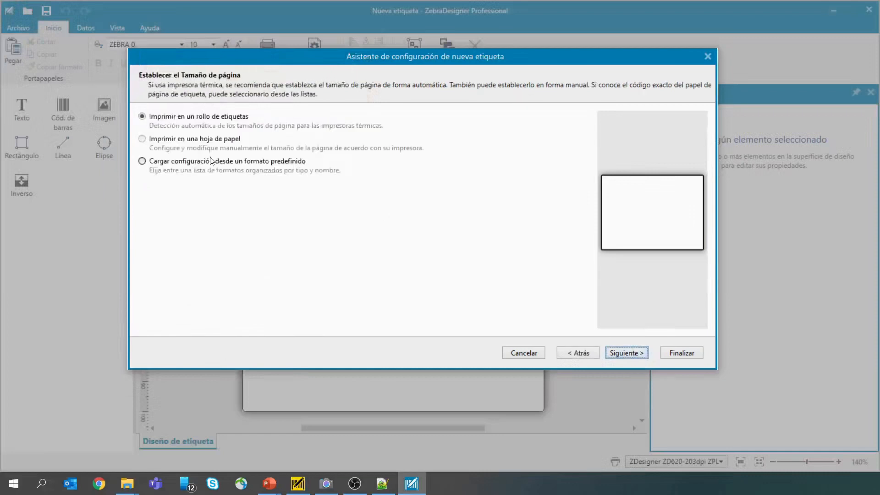
# Step: Set the page to print on a paper sheet with user-defined size, 106 mm wide and 26 mm high
pyautogui.click(142, 139)
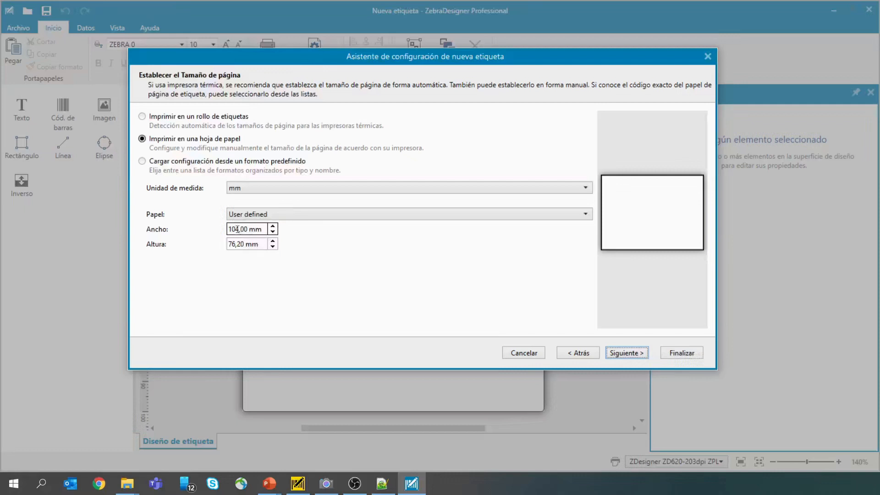
pyautogui.doubleClick(240, 231)
pyautogui.doubleClick(240, 230)
pyautogui.write('106')
pyautogui.doubleClick(234, 246)
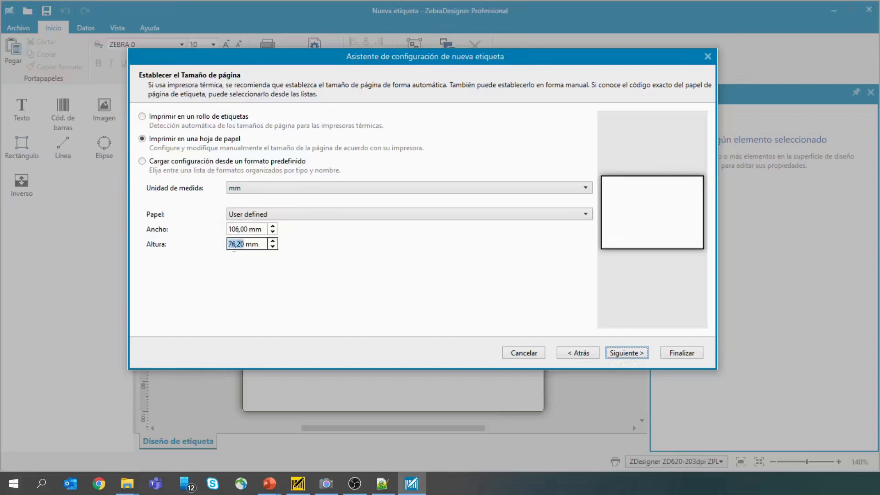
pyautogui.write('26')
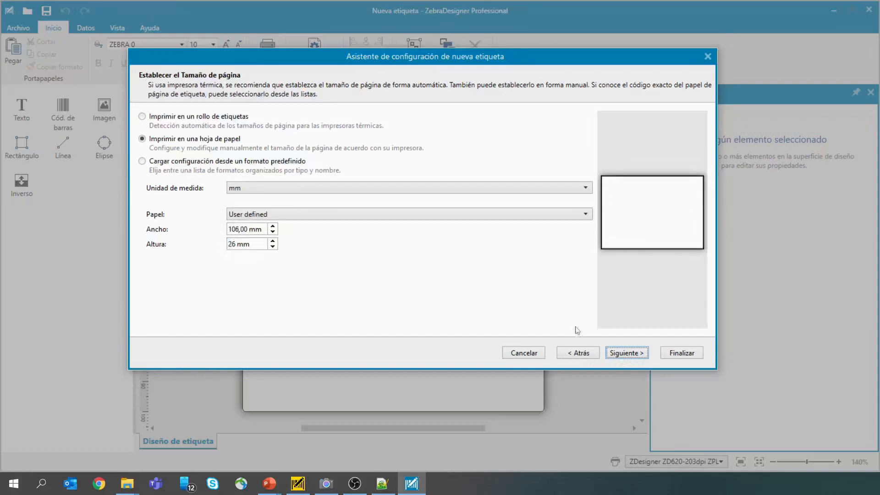
pyautogui.click(629, 354)
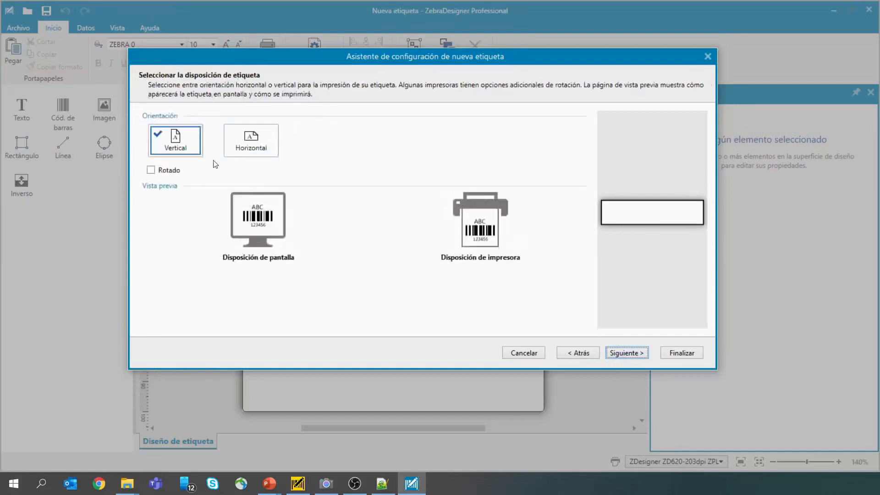
# Step: Keep the vertical orientation and set the label dimensions to 102 mm wide by 25 mm high
pyautogui.click(622, 353)
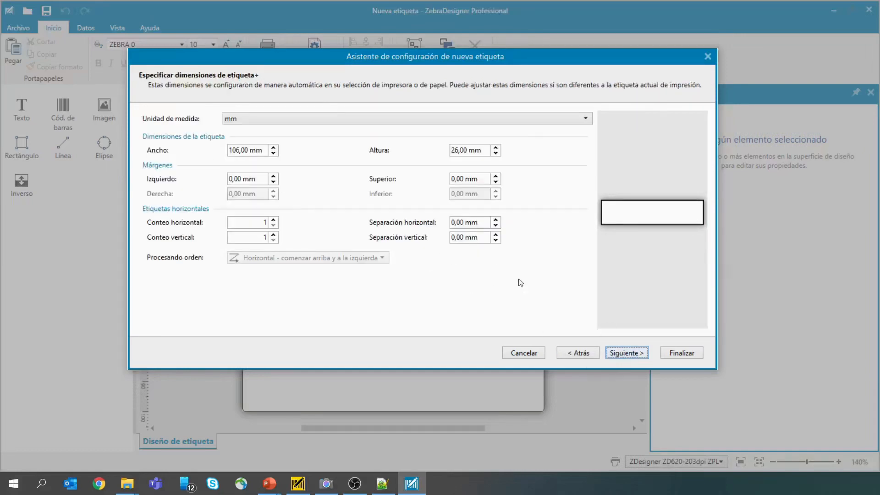
pyautogui.click(237, 151)
pyautogui.click(235, 151)
pyautogui.press('Delete')
pyautogui.write('2')
pyautogui.doubleClick(457, 151)
pyautogui.write('25')
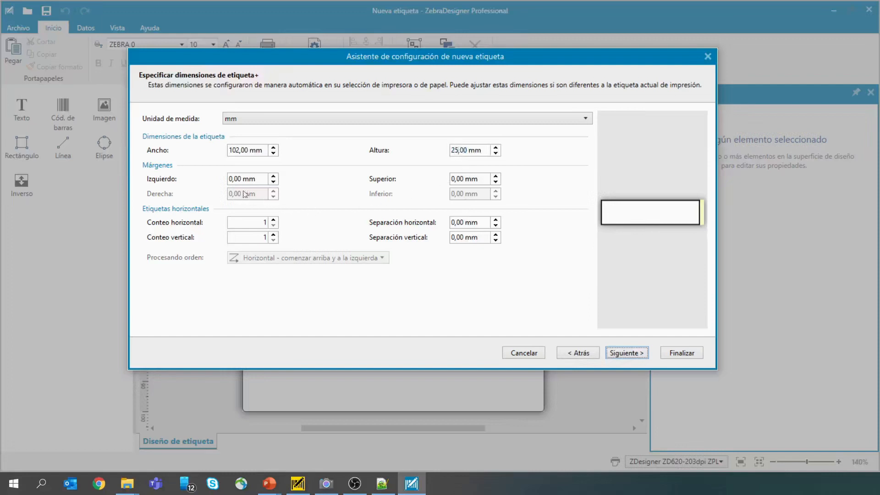
# Step: Set the left margin to 2 mm and the top margin to 0.5 mm, and finish creating the label
pyautogui.doubleClick(237, 179)
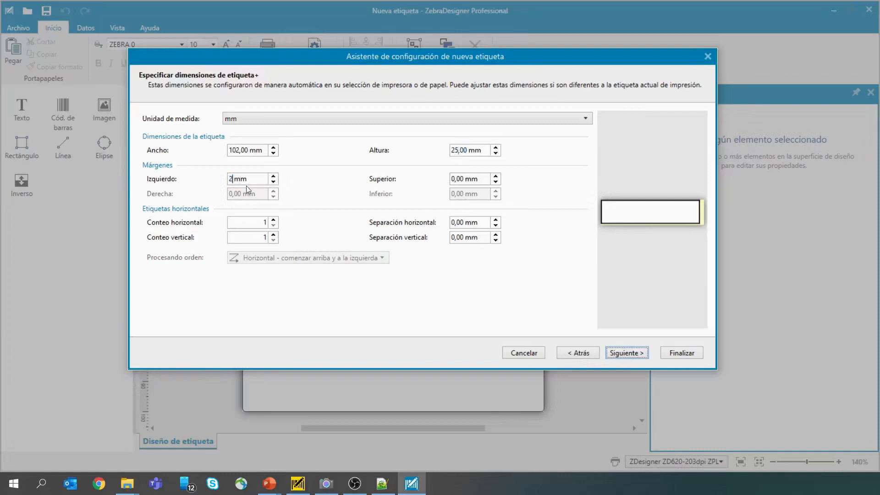
pyautogui.doubleClick(457, 179)
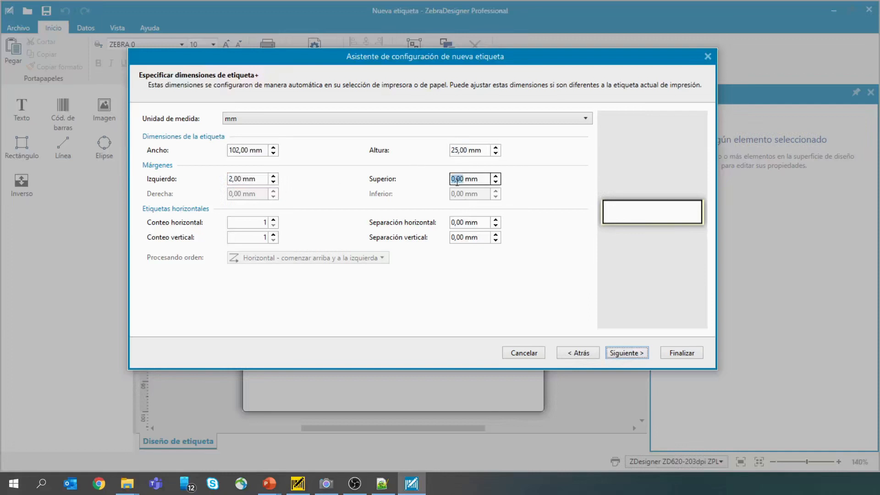
pyautogui.write('0,0')
pyautogui.write('5')
pyautogui.click(639, 353)
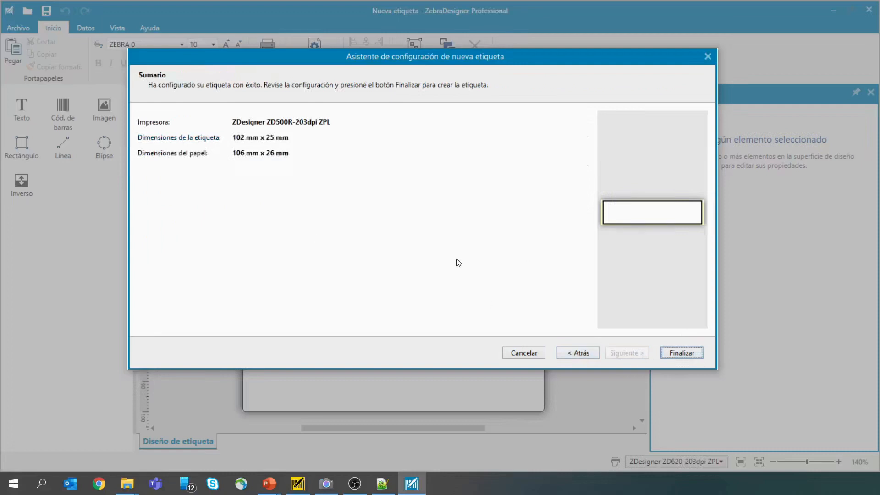
pyautogui.click(690, 355)
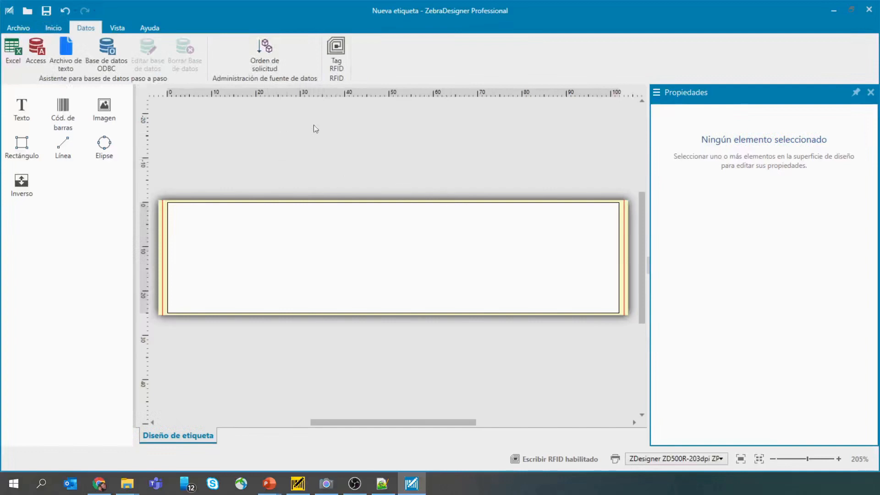
# Step: Open the RFID tag settings, review the available tag types and keep EPC Gen2 v2
pyautogui.click(336, 61)
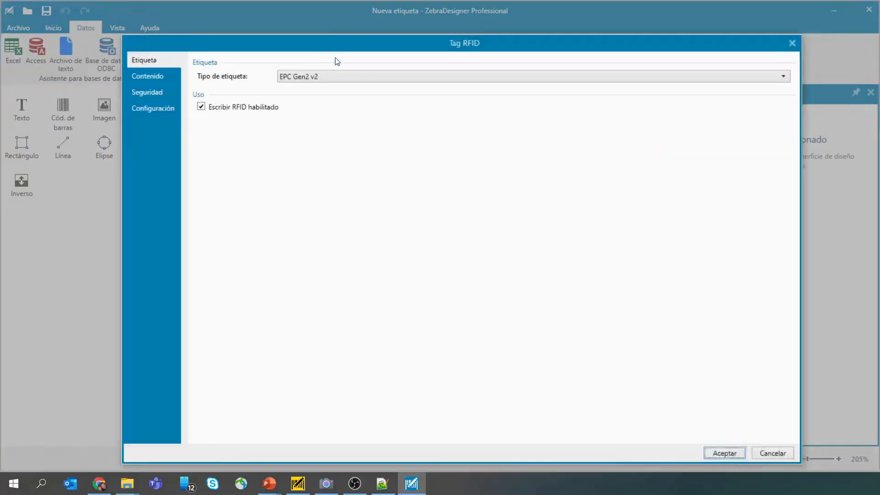
pyautogui.moveTo(364, 54); pyautogui.dragTo(368, 103)
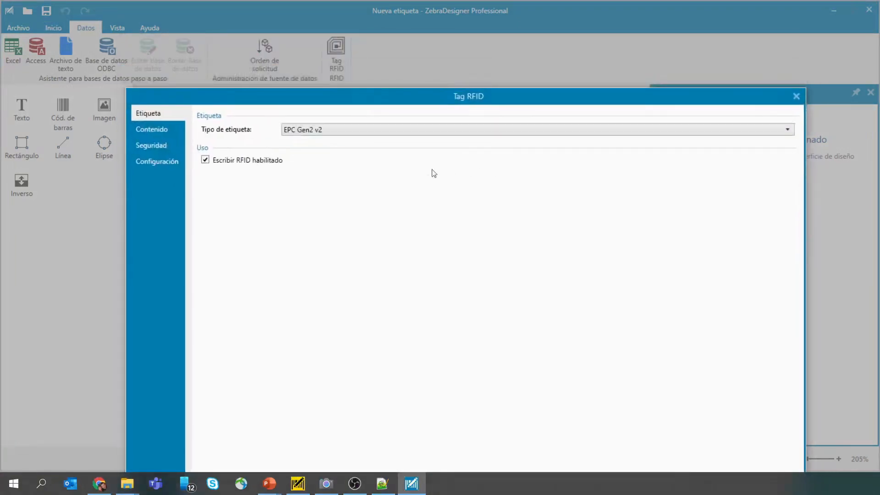
pyautogui.click(318, 131)
pyautogui.click(316, 179)
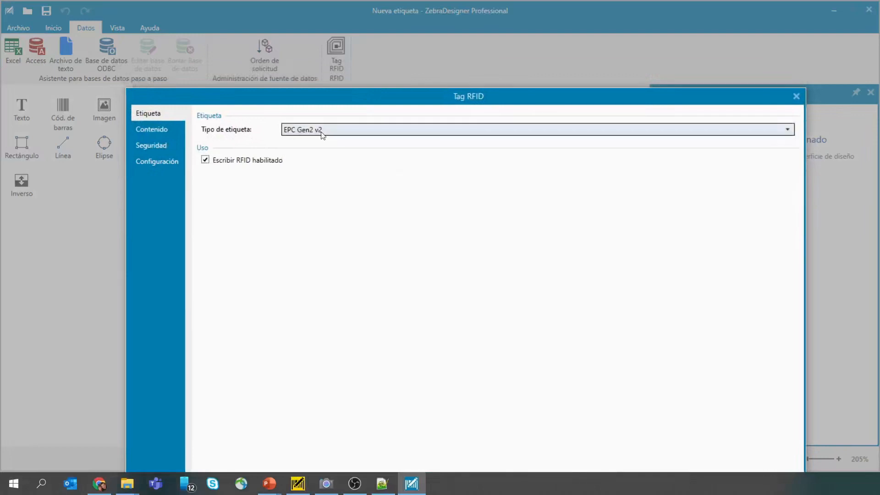
# Step: Keep the HEX-encoded string type for the EPC field and replace its value with 720001, using no data source
pyautogui.click(160, 127)
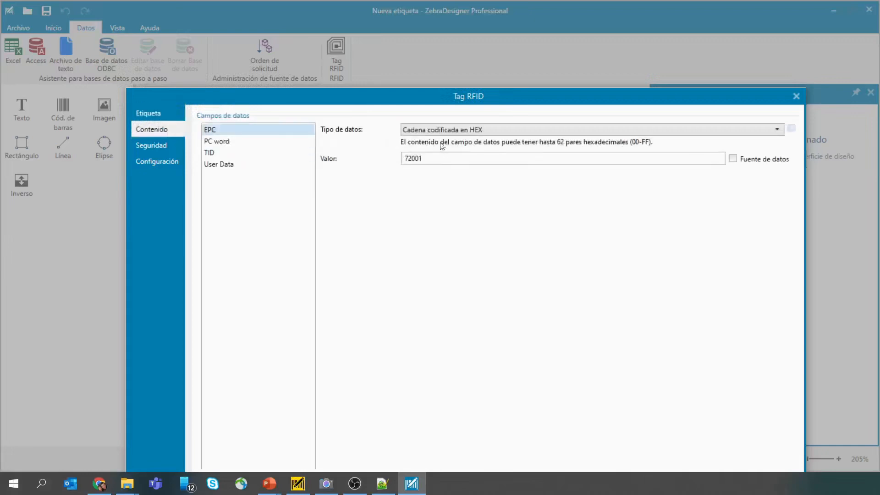
pyautogui.click(463, 127)
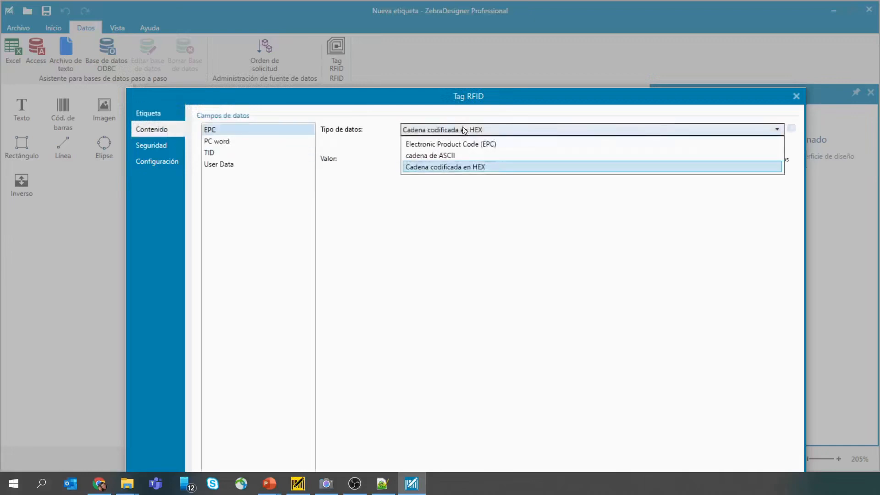
pyautogui.click(463, 127)
pyautogui.doubleClick(453, 160)
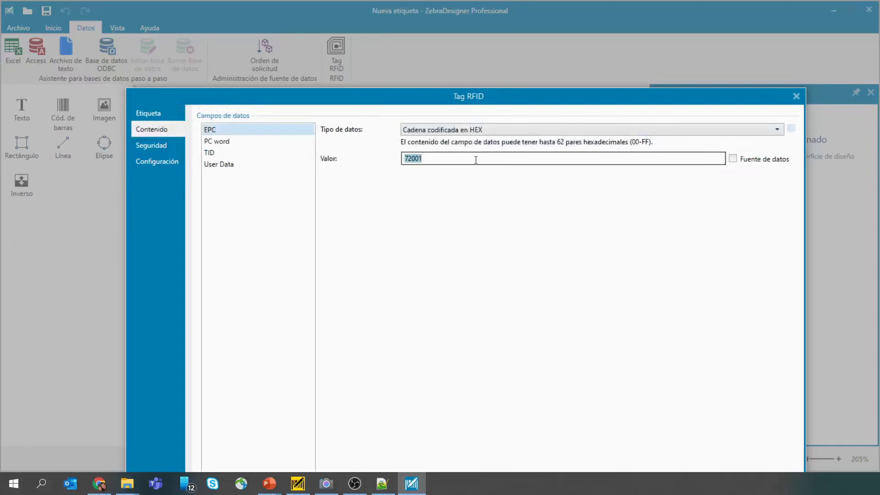
pyautogui.press('BackSpace')
pyautogui.moveTo(434, 100); pyautogui.dragTo(439, 44)
pyautogui.click(737, 104)
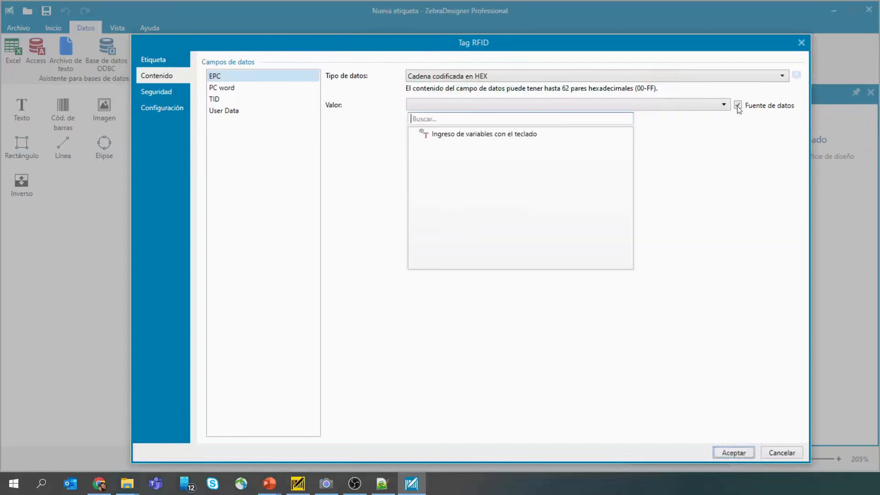
pyautogui.click(697, 158)
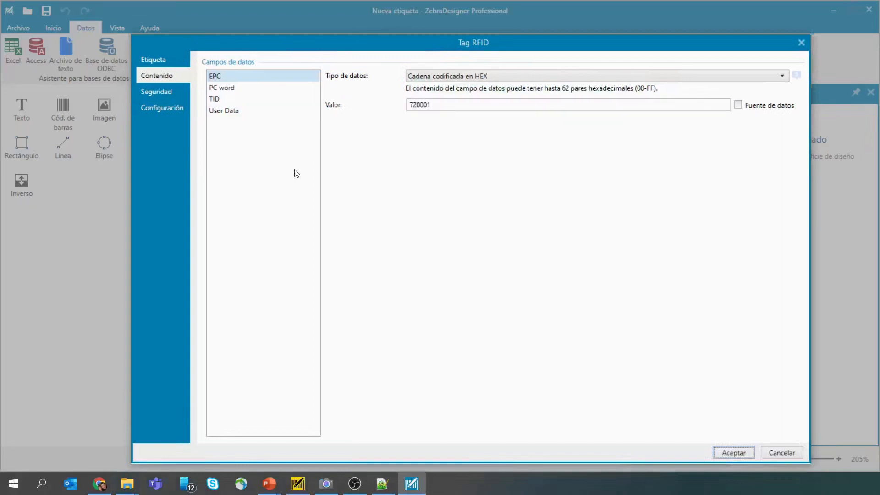
# Step: Accept the RFID tag settings and place a fixed text object reading 72001 on the left half of the label
pyautogui.click(736, 452)
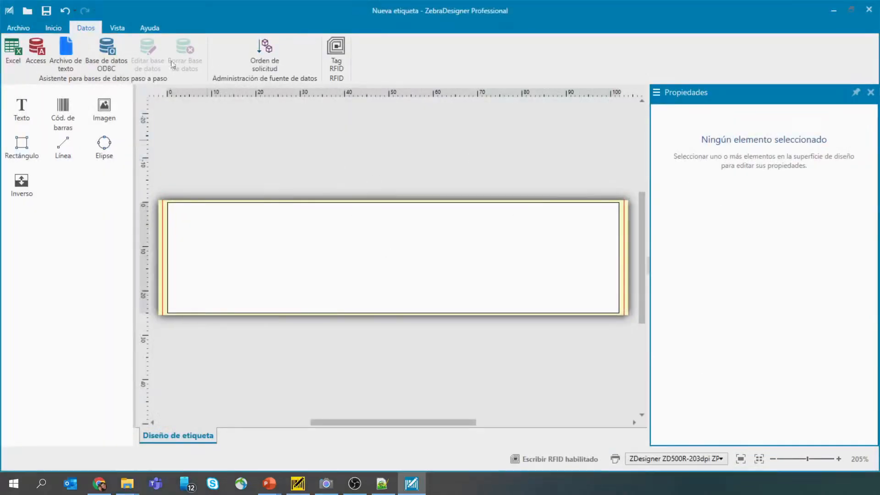
pyautogui.click(33, 110)
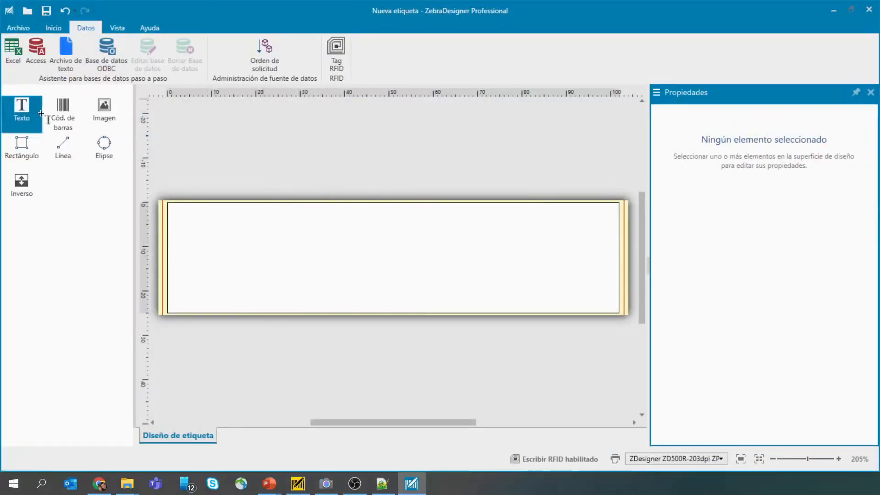
pyautogui.click(239, 253)
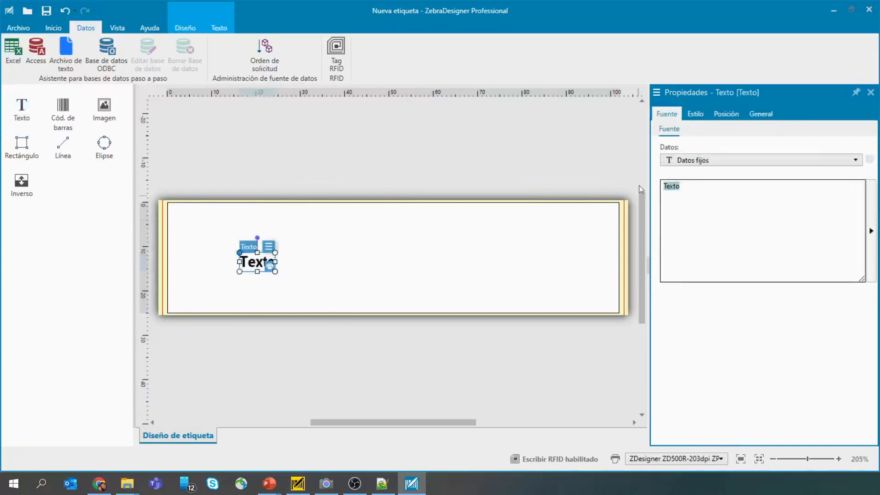
pyautogui.write('7000')
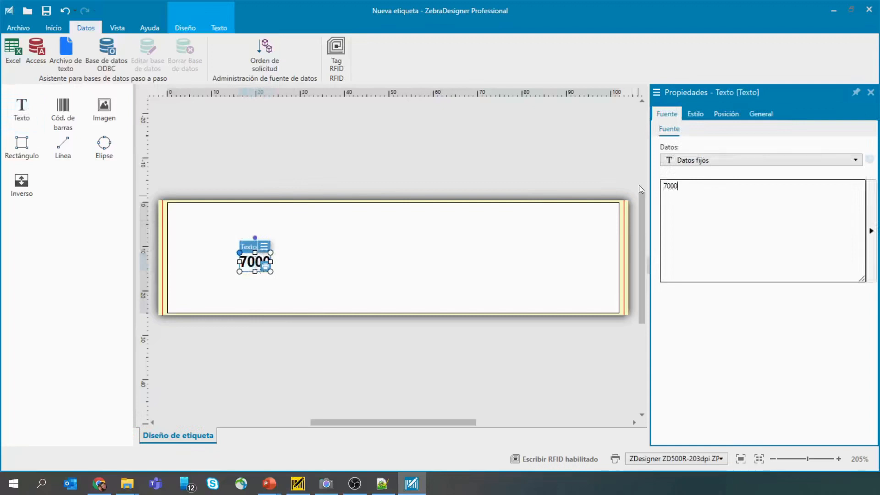
pyautogui.write('1')
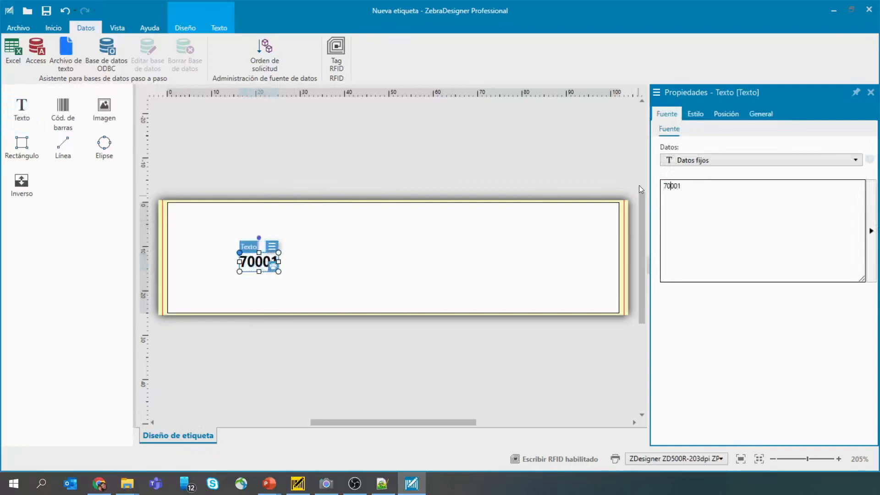
pyautogui.press('Delete')
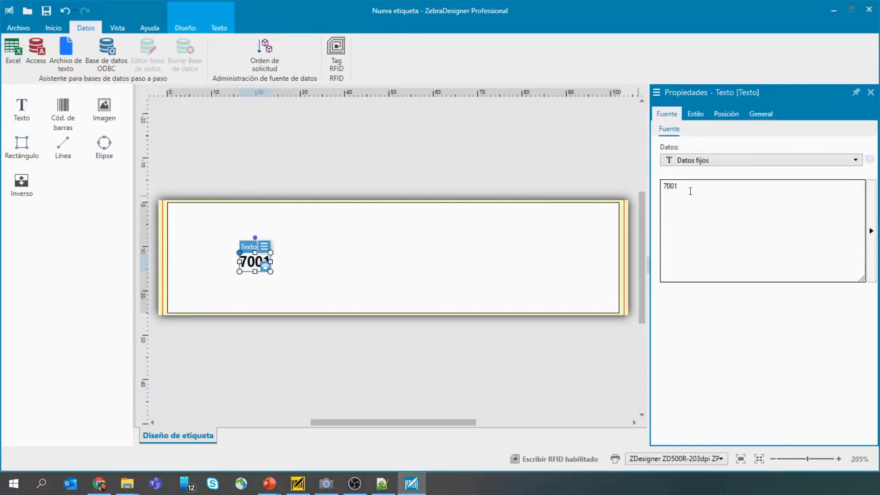
pyautogui.write('2')
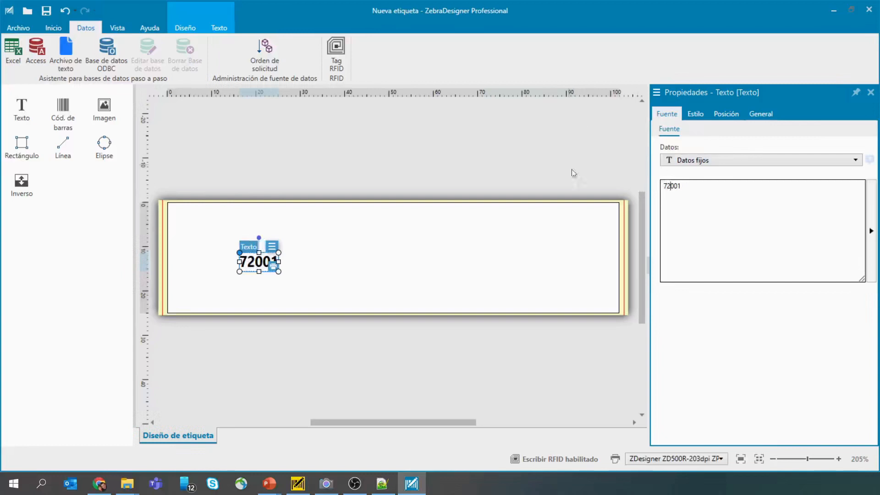
# Step: Review the data source options for the text, including the RFID tag fields, and keep fixed data
pyautogui.click(855, 160)
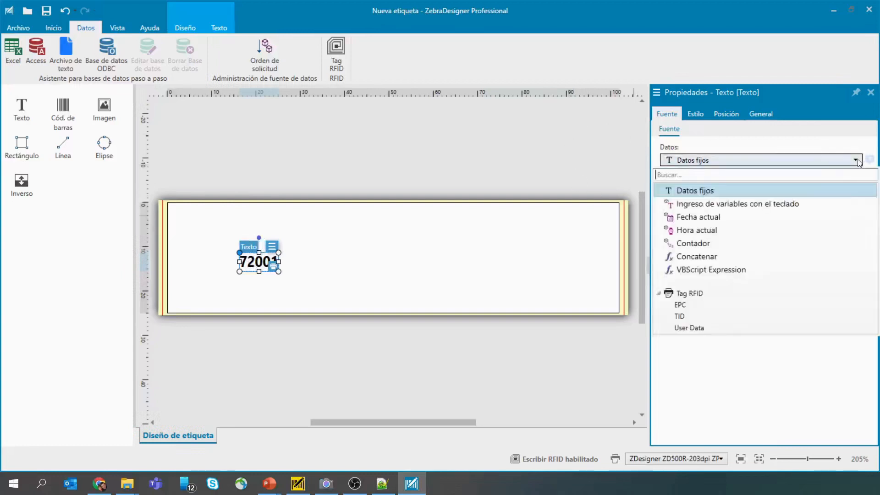
pyautogui.click(332, 163)
pyautogui.click(352, 257)
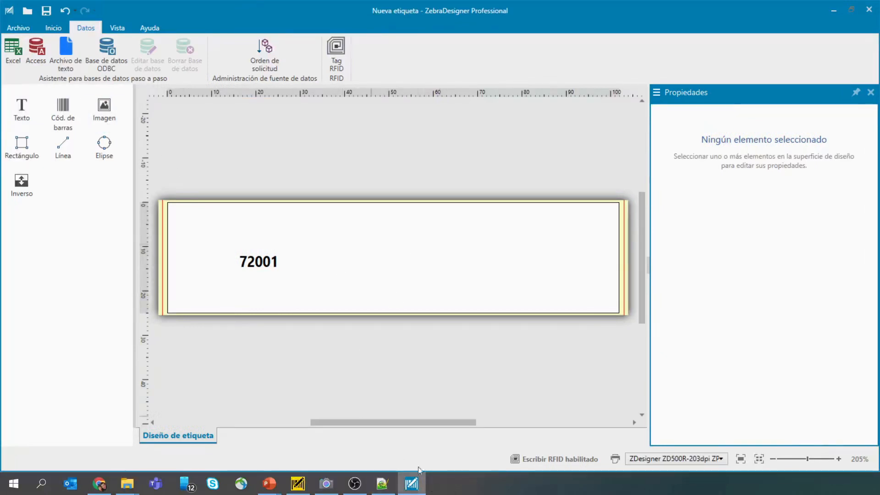
# Step: Print one copy of the RFID label on the ZD500R printer, with the window restored down beside the camera view
pyautogui.click(48, 28)
pyautogui.click(279, 51)
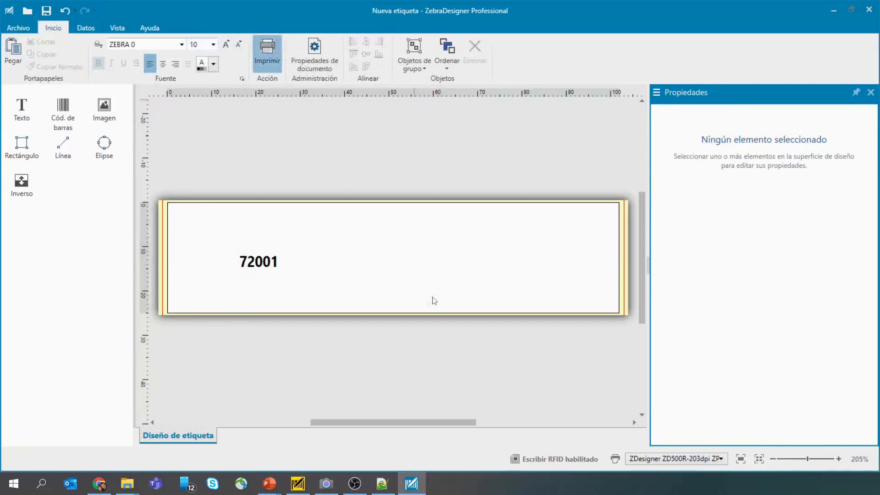
pyautogui.doubleClick(418, 20)
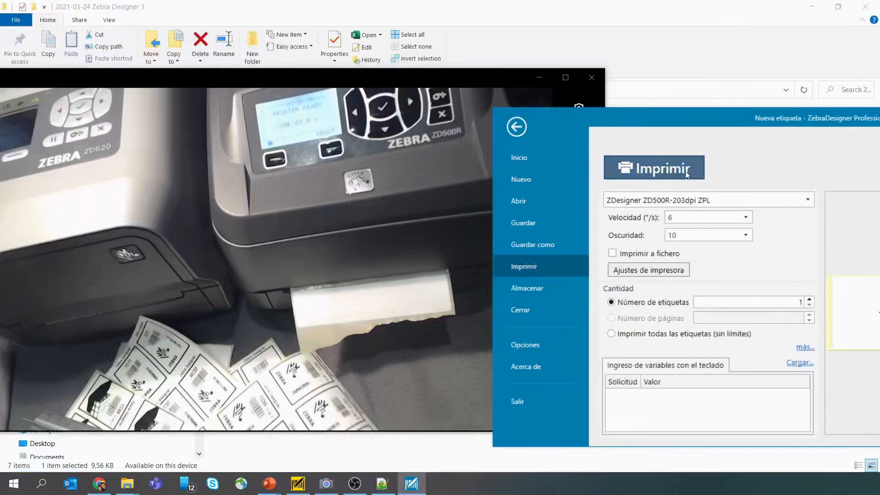
pyautogui.click(631, 170)
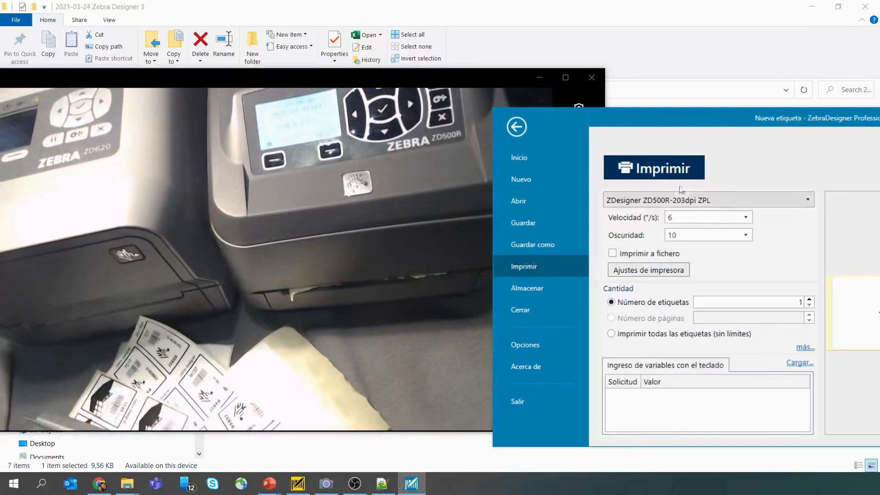
# Step: Return from the print page to the label design and maximize the window
pyautogui.moveTo(717, 120); pyautogui.dragTo(407, 44)
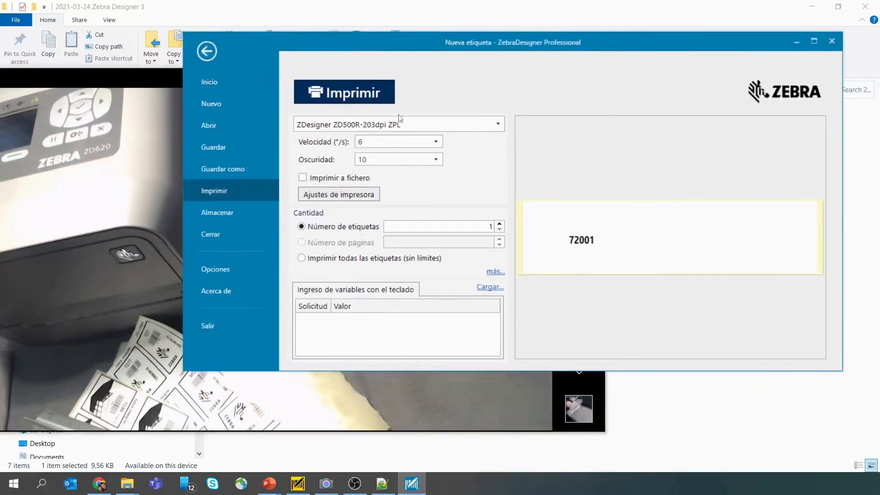
pyautogui.click(205, 52)
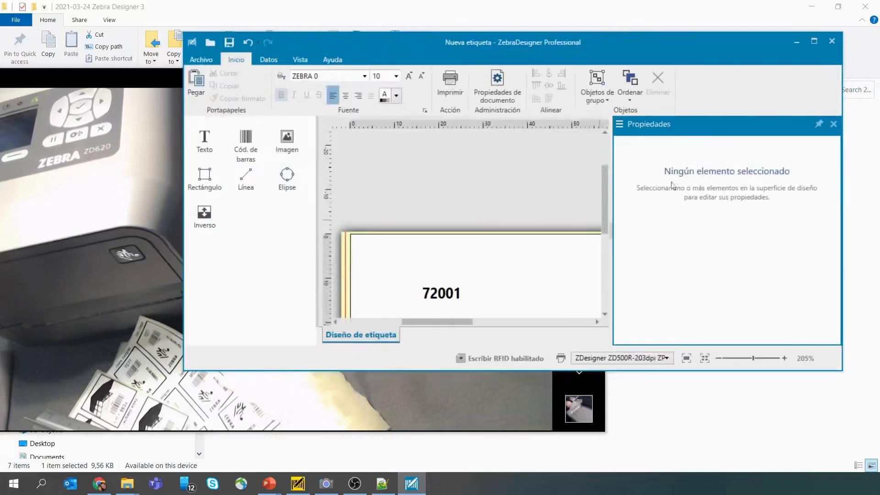
pyautogui.doubleClick(551, 42)
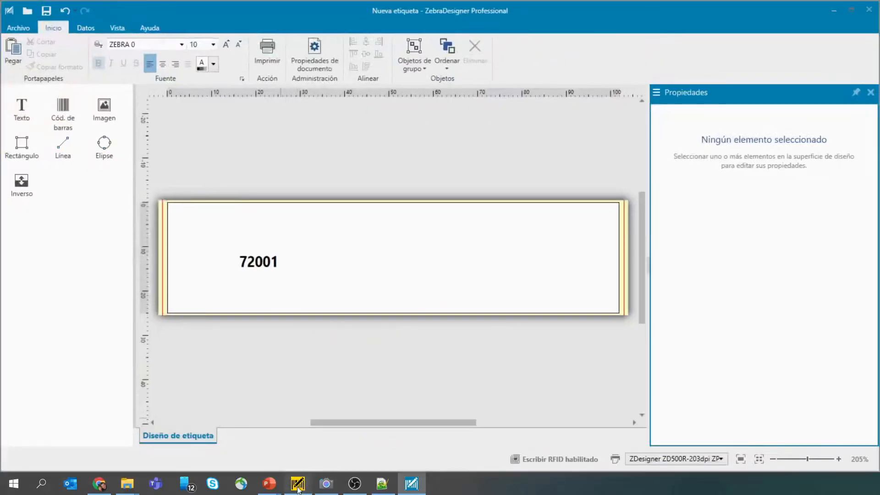
# Step: Switch to ZebraDesigner for Developers, examine its home, view and data commands, and return to ZebraDesigner Professional
pyautogui.click(298, 484)
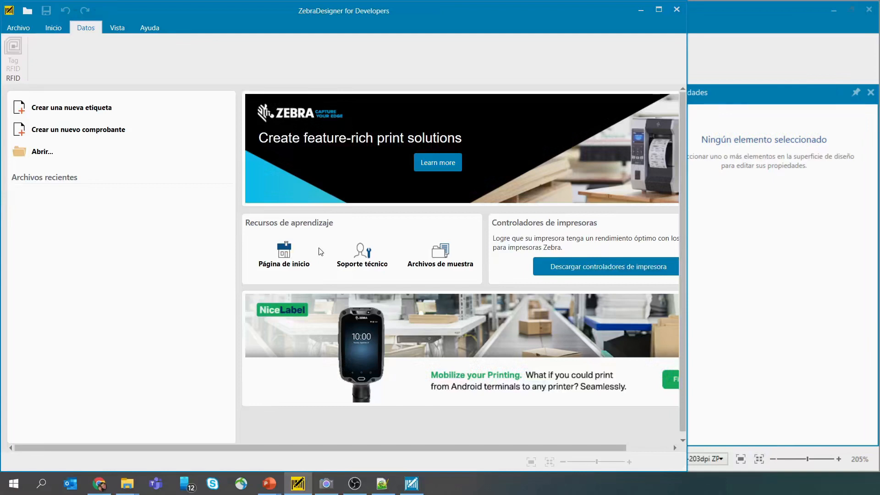
pyautogui.click(18, 28)
pyautogui.click(24, 19)
pyautogui.click(63, 29)
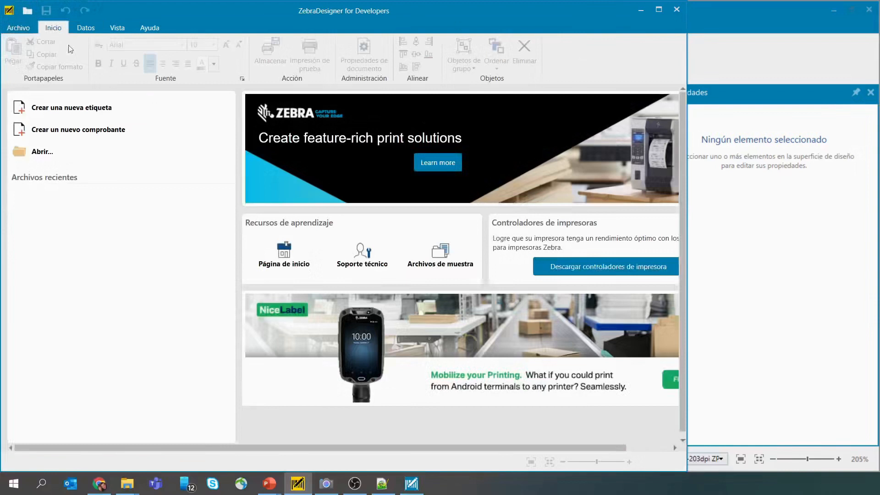
pyautogui.click(109, 32)
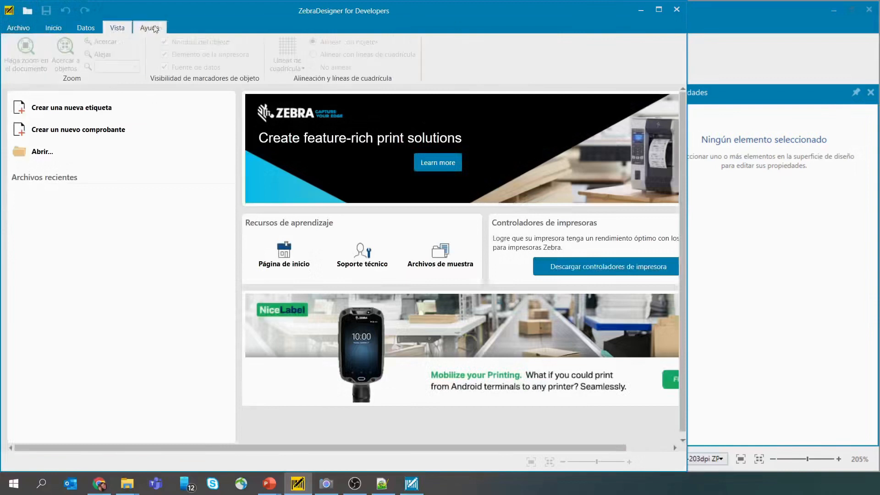
pyautogui.click(87, 29)
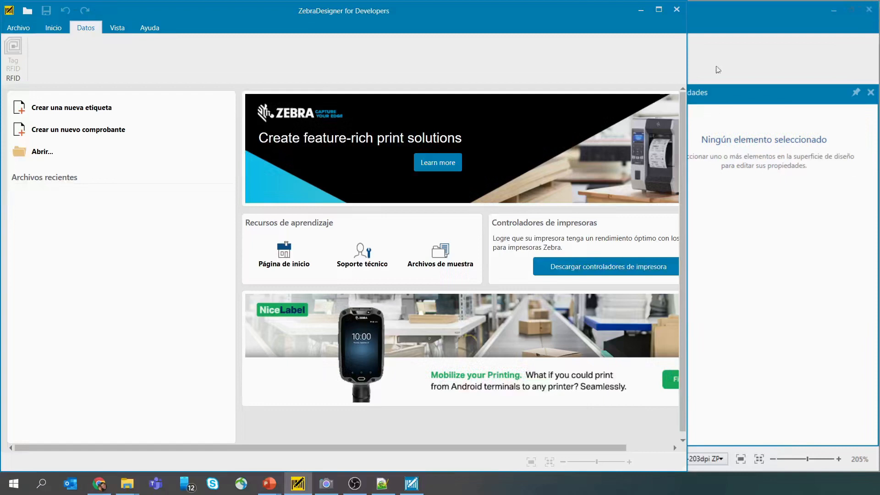
pyautogui.click(733, 57)
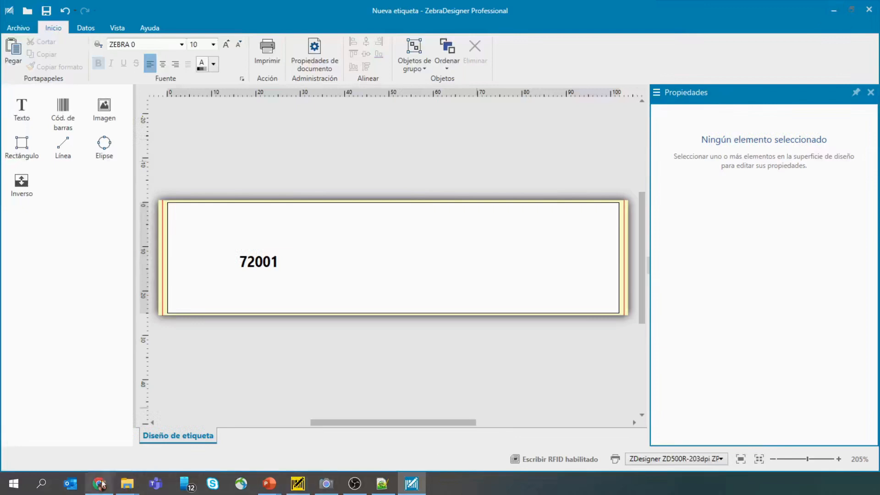
# Step: Switch to the running PowerPoint slide show and advance from the Demo slide to the question-mark slide
pyautogui.moveTo(269, 484)
pyautogui.moveTo(378, 441)
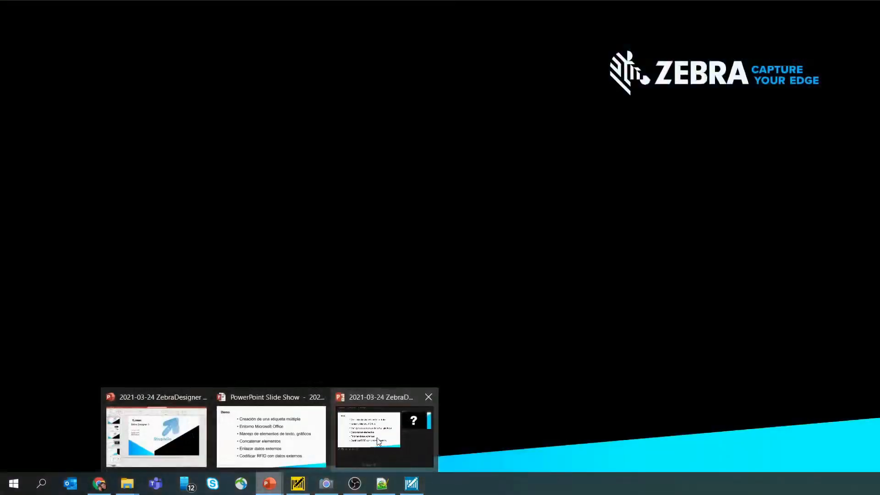
pyautogui.click(294, 438)
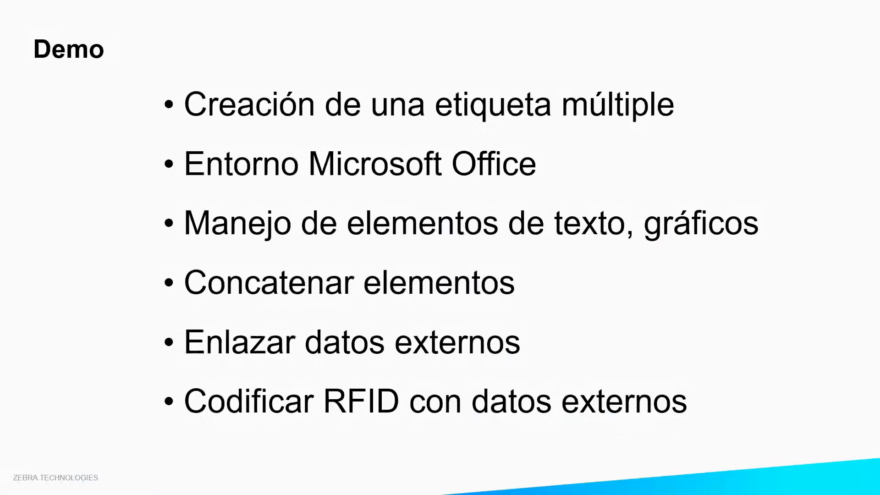
pyautogui.press('Right')
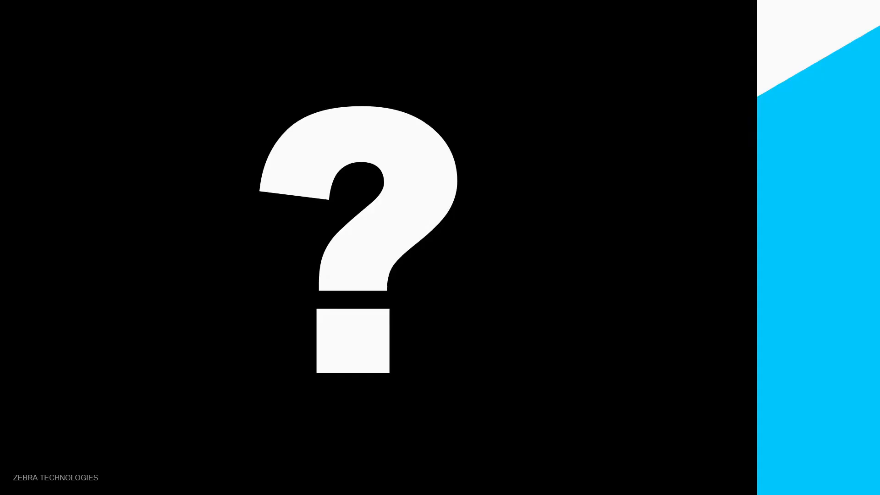